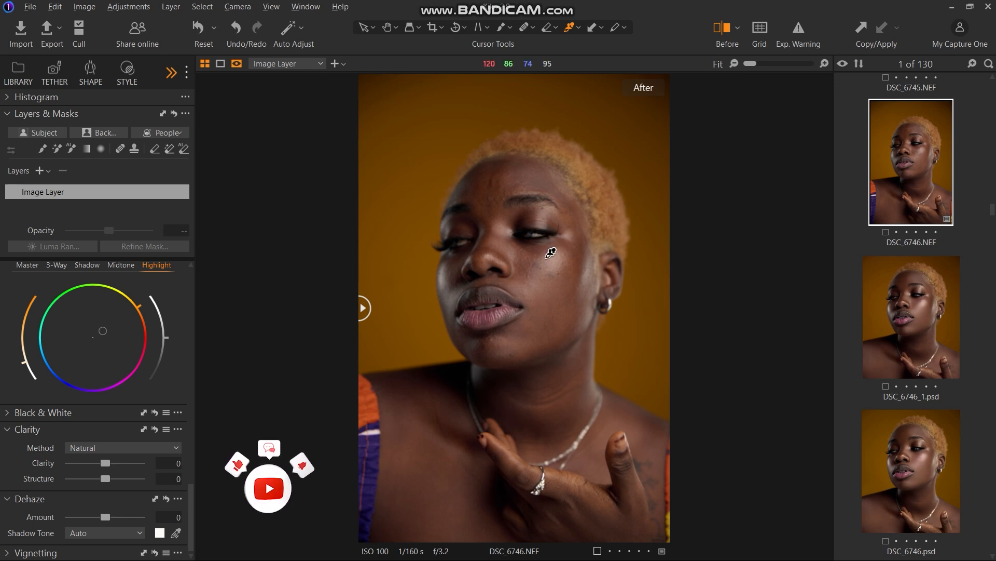
# Step: Select DSC_6746.NEF and set its white balance by sampling a neutral spot on the shadowed edge of the cheek
pyautogui.click(924, 318)
pyautogui.click(911, 168)
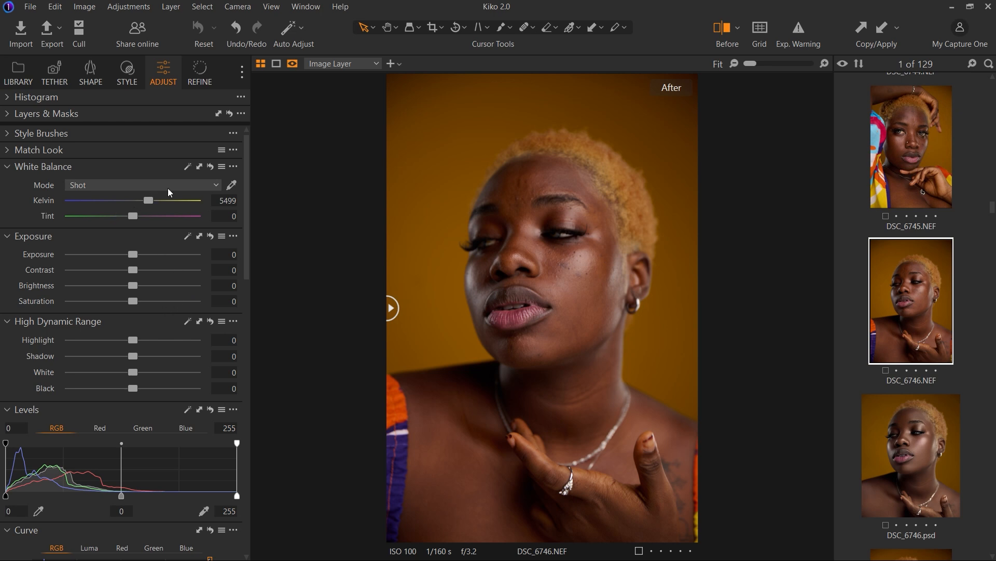
pyautogui.click(232, 185)
pyautogui.click(473, 276)
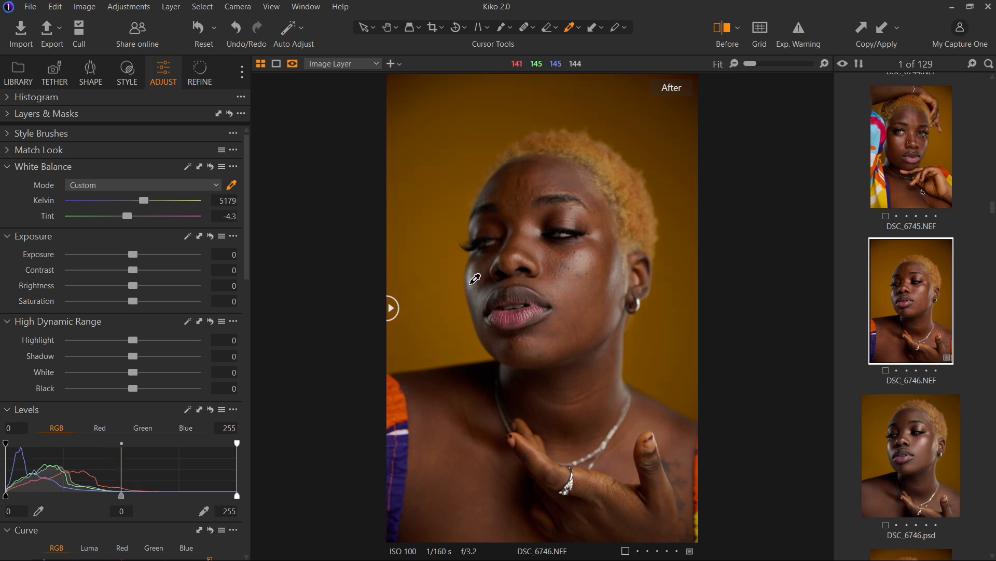
pyautogui.click(474, 270)
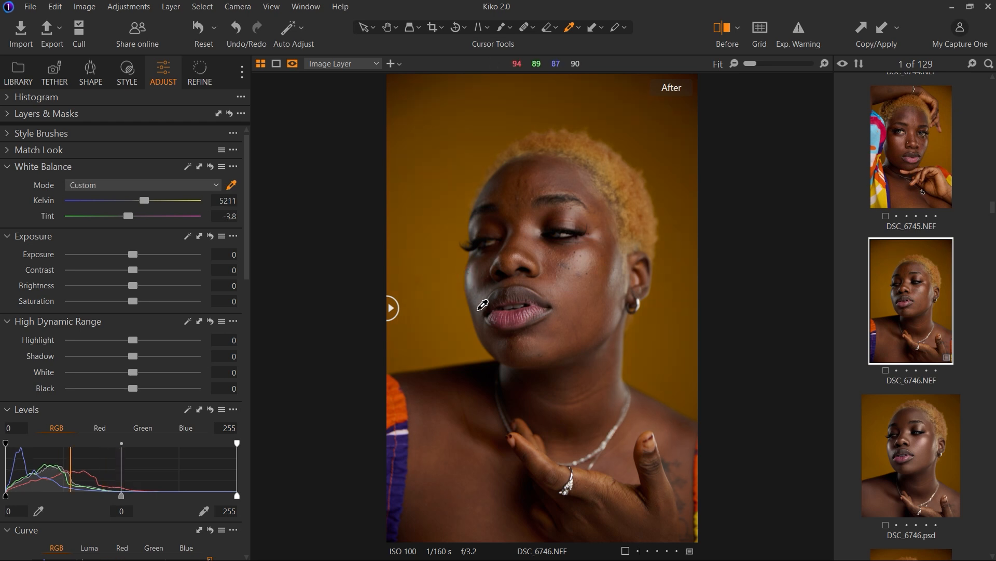
# Step: Compare the portrait with its original and fine-tune the white balance to Kelvin 5282 and Tint -3
pyautogui.moveTo(392, 309); pyautogui.dragTo(300, 314)
pyautogui.moveTo(144, 201); pyautogui.dragTo(146, 201)
pyautogui.hotkey('ctrl', 'z')
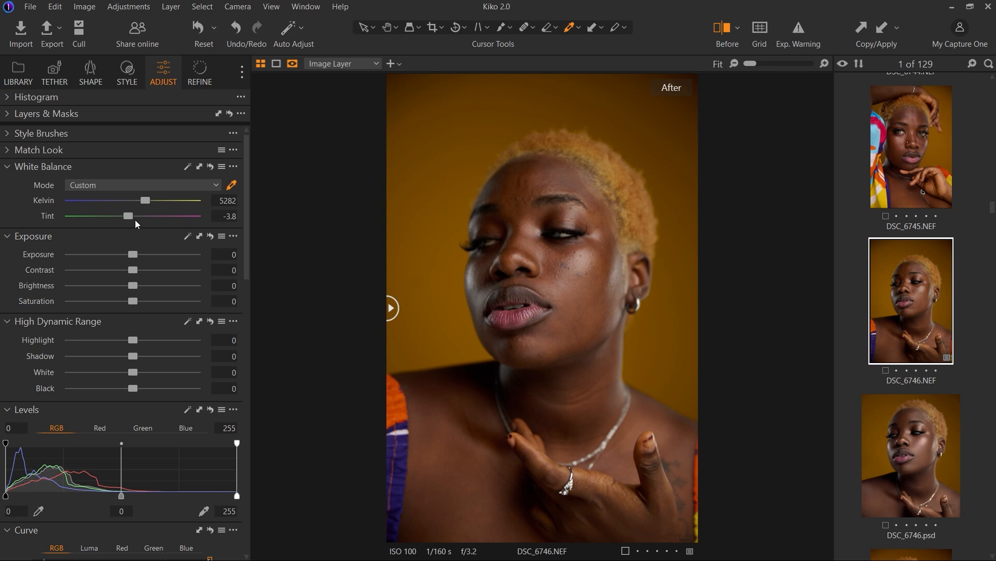
pyautogui.moveTo(129, 215); pyautogui.dragTo(130, 215)
# Step: Set Contrast to -7 and the High Dynamic Range values to Highlight -23, Shadow -2 and Black -5
pyautogui.moveTo(132, 269); pyautogui.dragTo(126, 271)
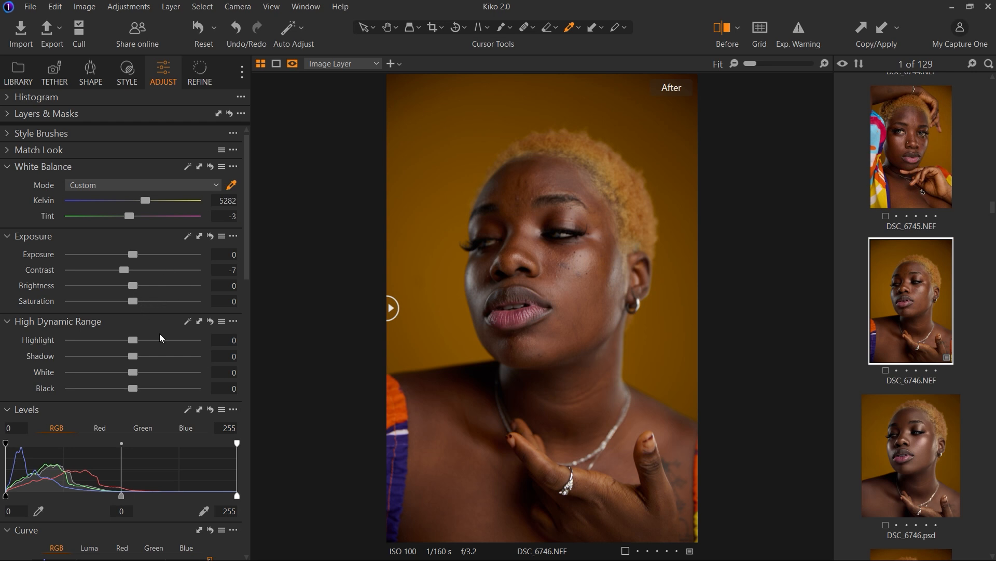
pyautogui.moveTo(131, 342); pyautogui.dragTo(118, 339)
pyautogui.moveTo(134, 356); pyautogui.dragTo(132, 355)
pyautogui.moveTo(133, 385); pyautogui.dragTo(130, 385)
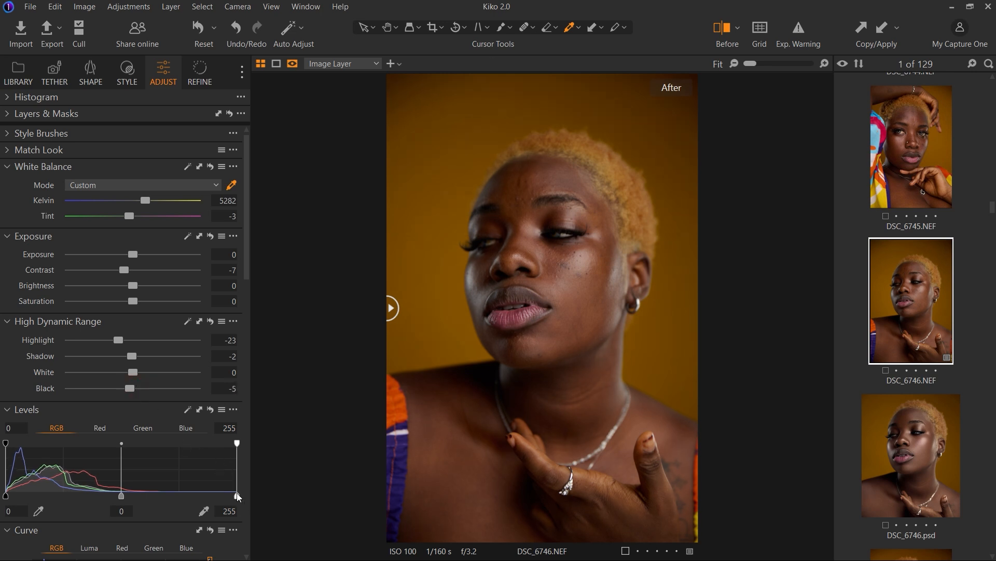
# Step: Set the RGB Levels input range to 1 and 233, and pull the RGB curve down slightly at a highlight and a shadow point
pyautogui.moveTo(237, 496); pyautogui.dragTo(217, 499)
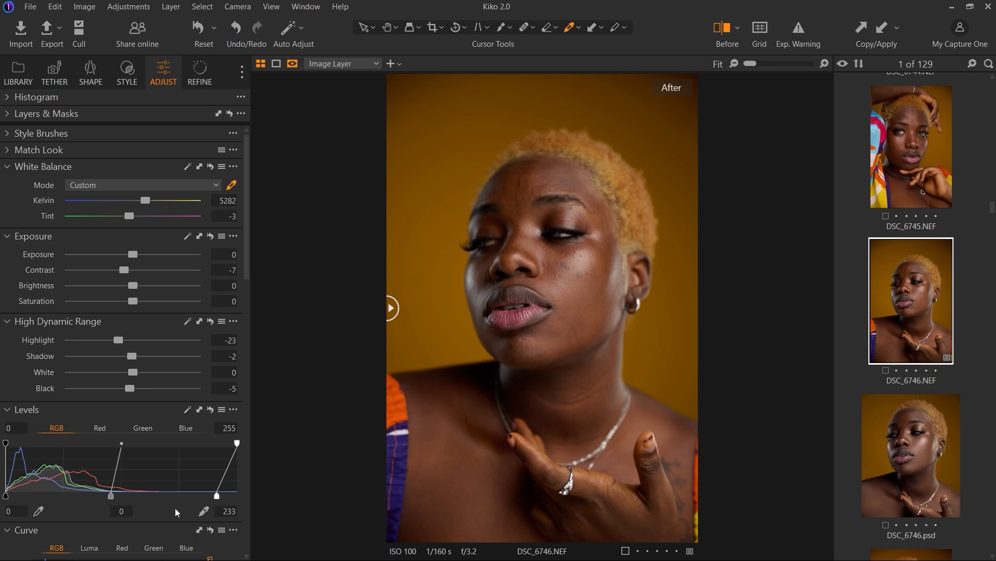
pyautogui.moveTo(6, 496); pyautogui.dragTo(7, 496)
pyautogui.moveTo(248, 251); pyautogui.dragTo(241, 347)
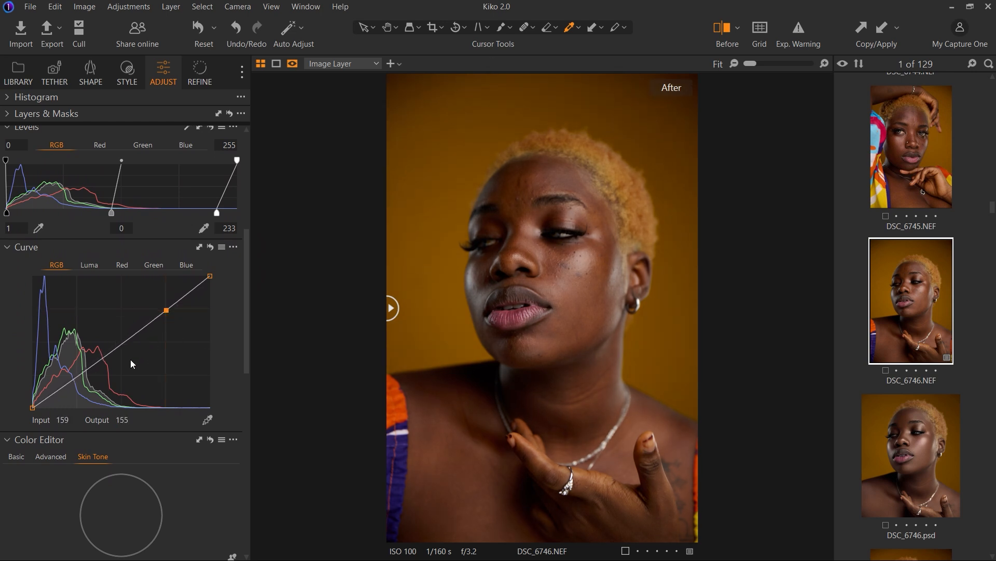
pyautogui.click(77, 373)
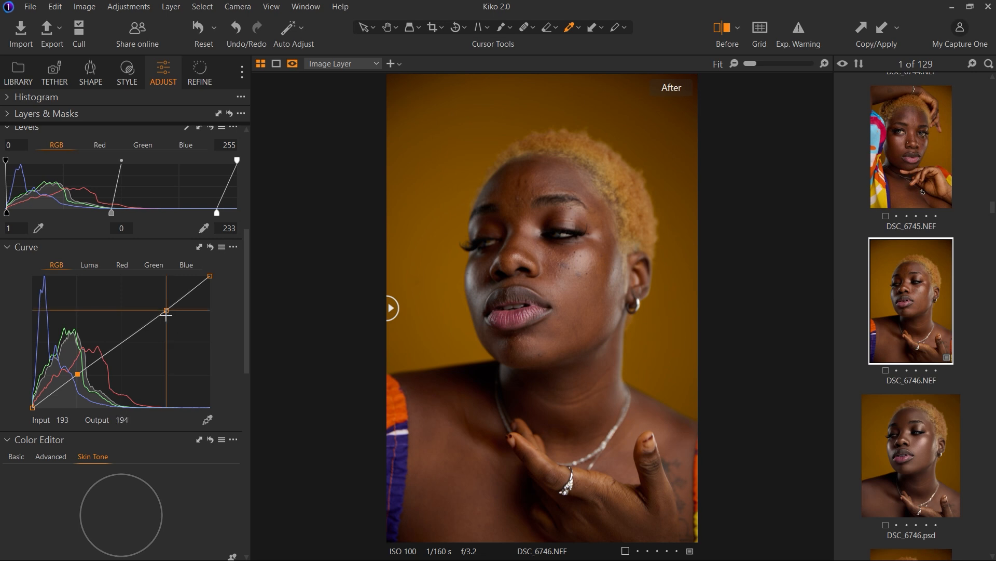
pyautogui.moveTo(166, 310); pyautogui.dragTo(167, 311)
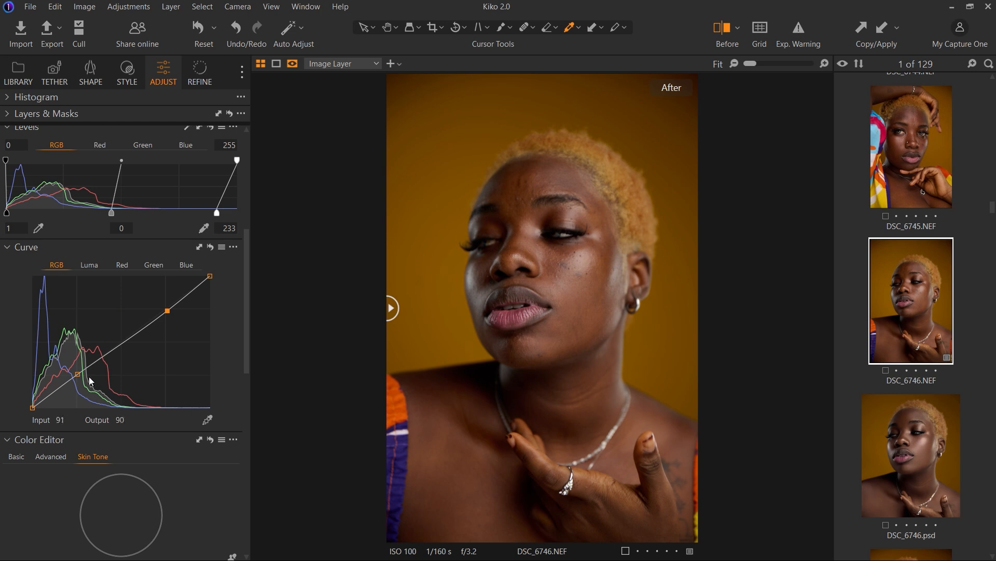
pyautogui.moveTo(76, 374); pyautogui.dragTo(76, 375)
# Step: Lower the hue, saturation and lightness of the red range in the Basic Color Editor
pyautogui.moveTo(245, 309); pyautogui.dragTo(247, 376)
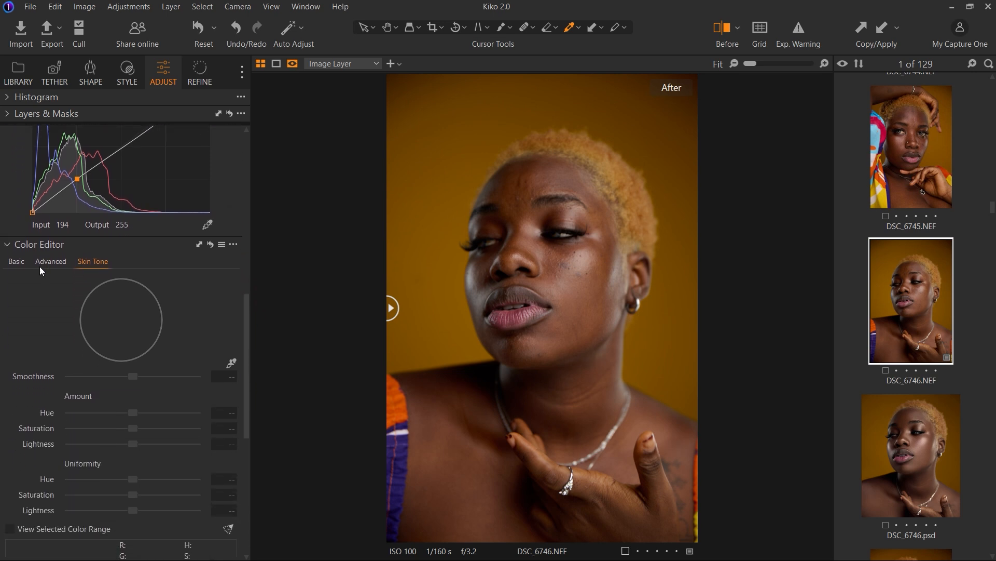
pyautogui.click(16, 262)
pyautogui.click(60, 278)
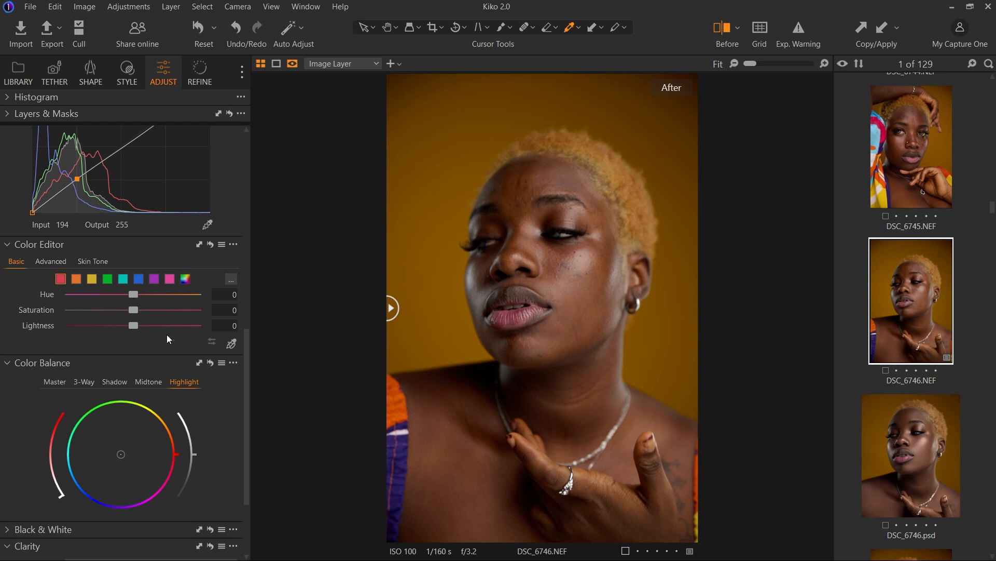
pyautogui.moveTo(132, 295); pyautogui.dragTo(123, 296)
pyautogui.moveTo(133, 311); pyautogui.dragTo(123, 310)
pyautogui.moveTo(136, 325); pyautogui.dragTo(131, 327)
# Step: Set the orange range to Hue -2.2, Saturation -5.9 and Lightness -2
pyautogui.click(77, 279)
pyautogui.moveTo(134, 293); pyautogui.dragTo(129, 309)
pyautogui.moveTo(136, 323); pyautogui.dragTo(132, 323)
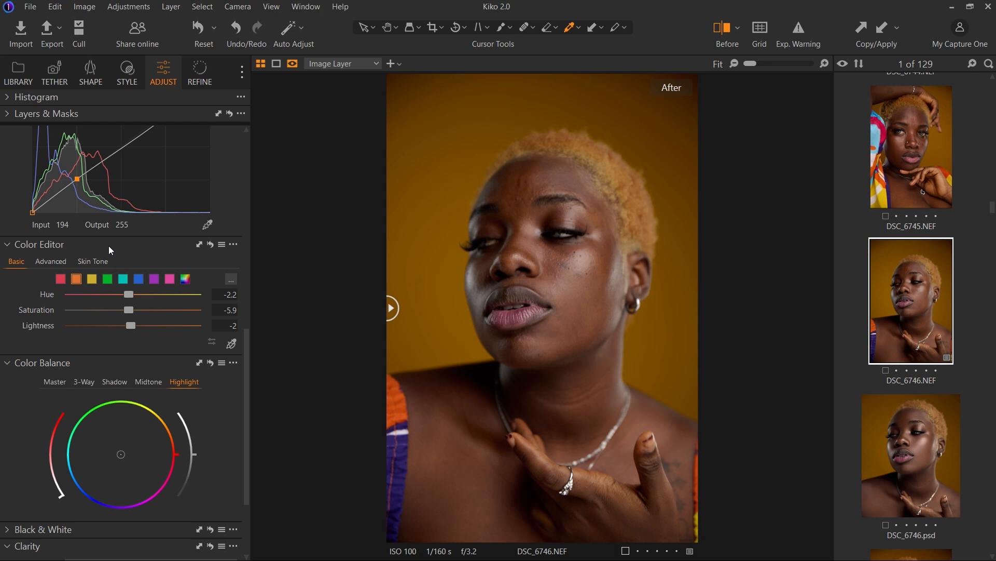
# Step: Slightly lower the yellow range's hue, saturation and lightness, and compare the portrait with its original
pyautogui.click(92, 280)
pyautogui.moveTo(134, 292); pyautogui.dragTo(132, 308)
pyautogui.moveTo(133, 323); pyautogui.dragTo(130, 324)
pyautogui.moveTo(393, 308); pyautogui.dragTo(342, 286)
# Step: Activate the color picker of the Advanced Color Editor
pyautogui.click(55, 261)
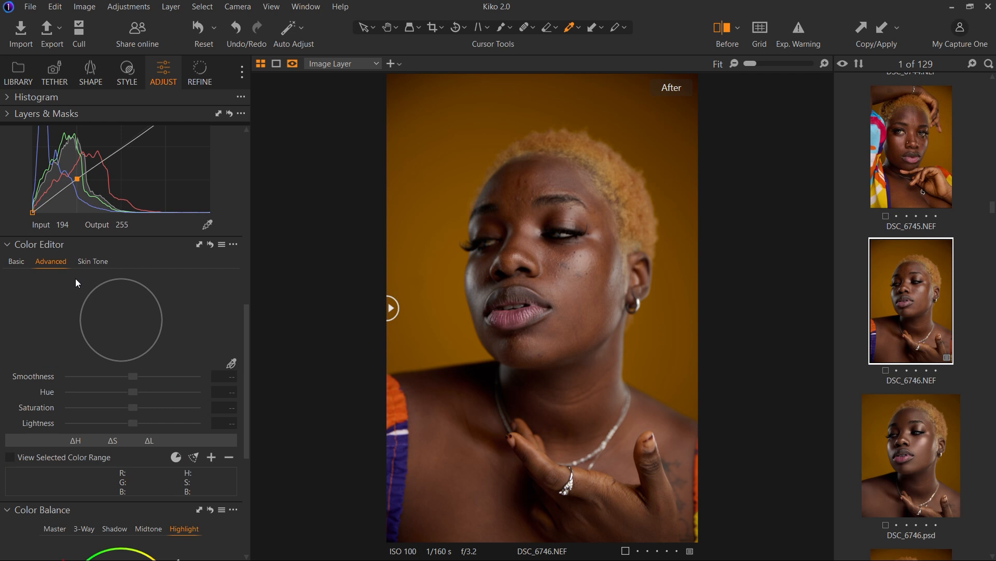
pyautogui.click(232, 364)
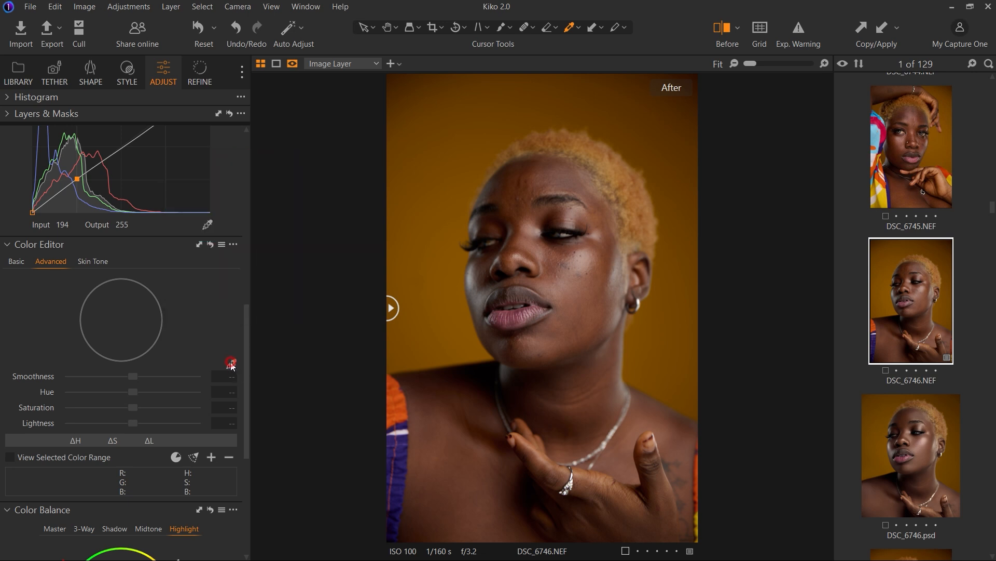
# Step: Try sampling skin colors from the forehead, nose bridge and the area beside the nose, undoing each pick
pyautogui.click(507, 185)
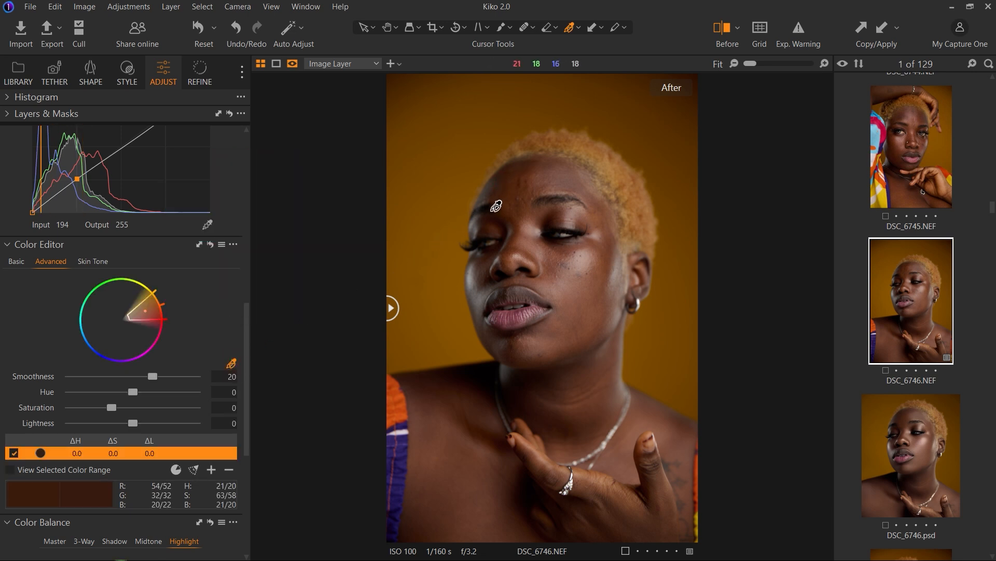
pyautogui.click(491, 253)
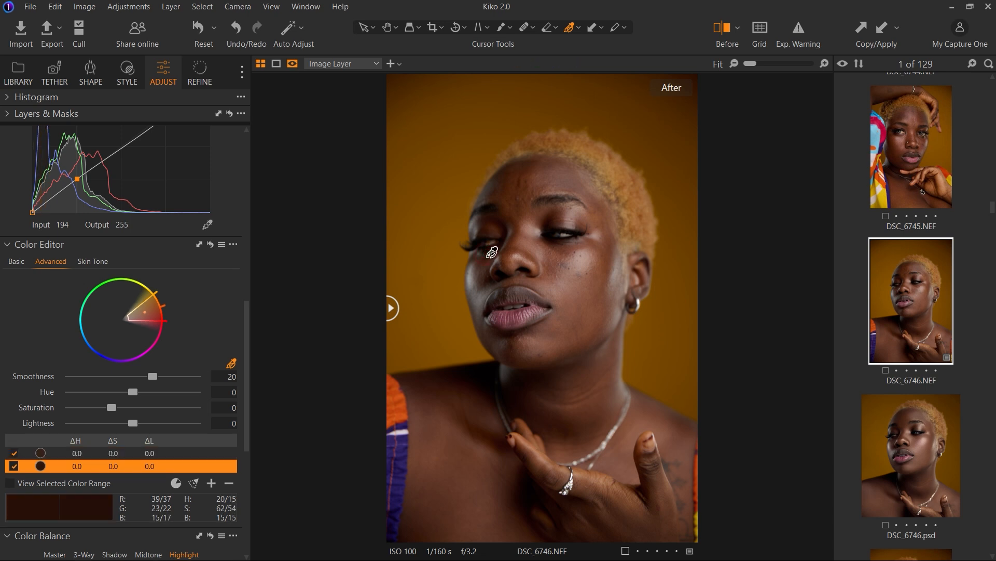
pyautogui.hotkey('ctrl', 'z')
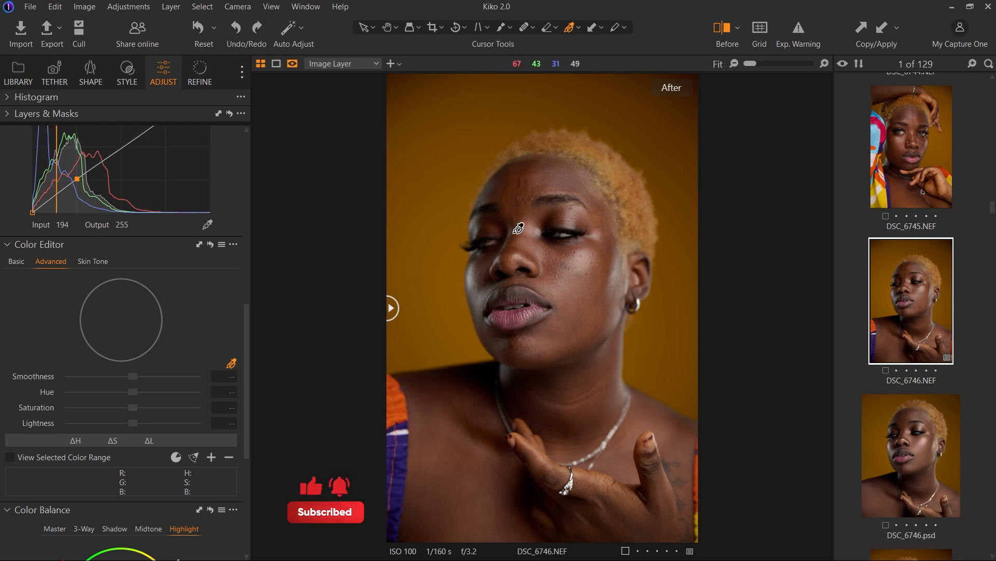
pyautogui.click(517, 231)
pyautogui.hotkey('ctrl', 'z')
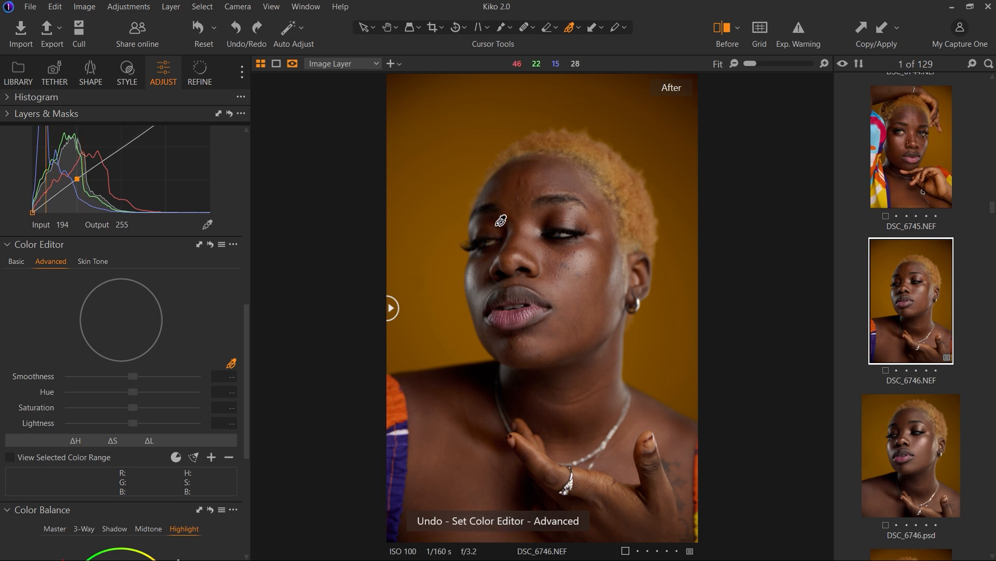
pyautogui.click(495, 249)
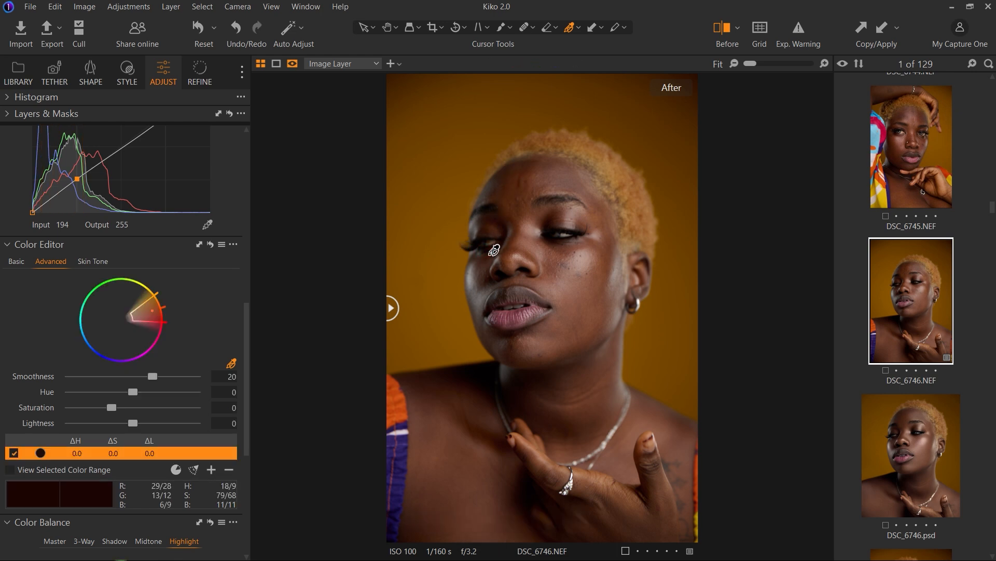
pyautogui.hotkey('ctrl', 'z')
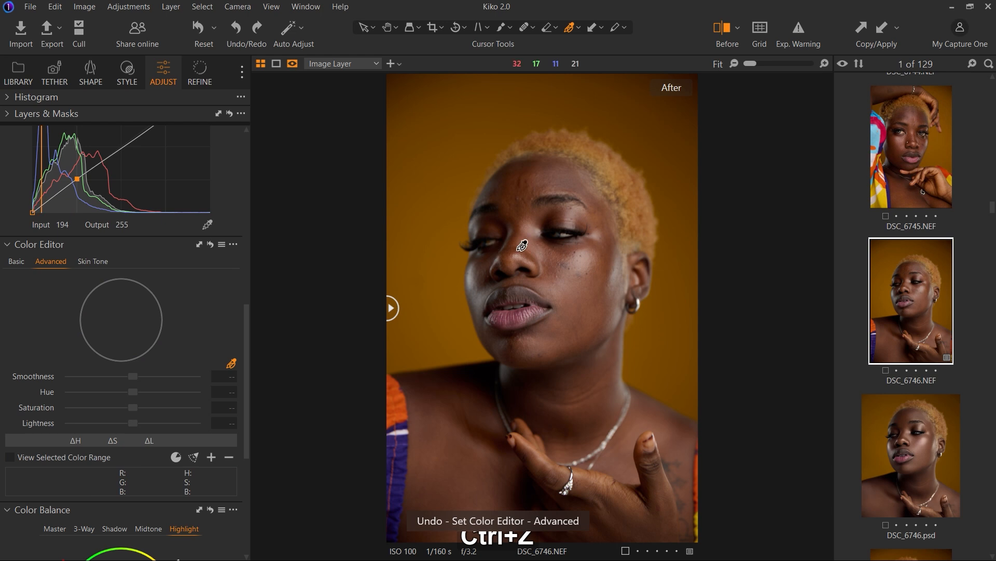
# Step: Sample the dark skin beside the nose as an Advanced color range and slightly lower its hue and saturation
pyautogui.click(495, 249)
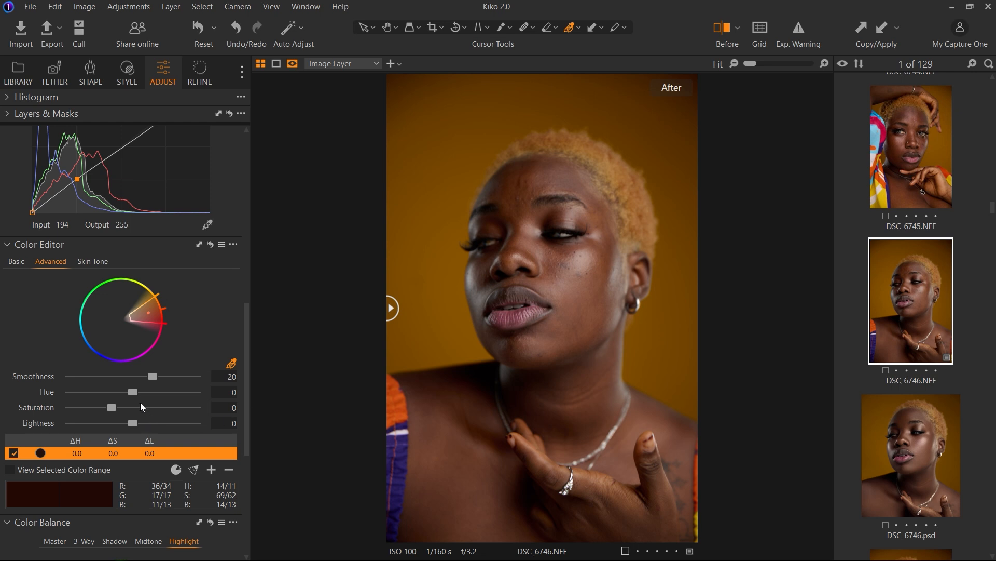
pyautogui.moveTo(132, 392); pyautogui.dragTo(127, 394)
pyautogui.moveTo(113, 407); pyautogui.dragTo(110, 407)
# Step: Sample cheek and forehead skin for the Skin Tone color range, finishing with a tone from the forehead
pyautogui.click(95, 262)
pyautogui.click(601, 259)
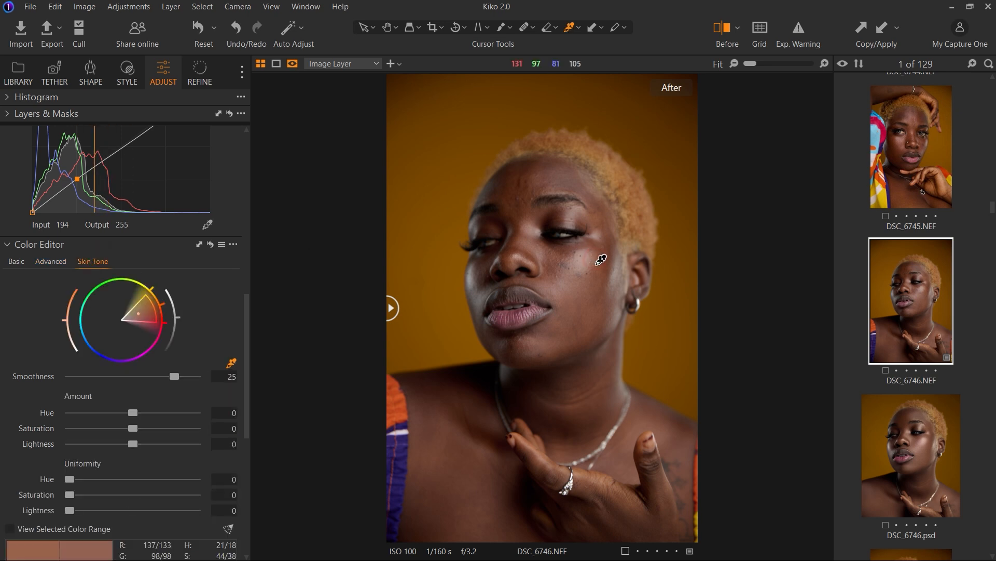
pyautogui.click(556, 177)
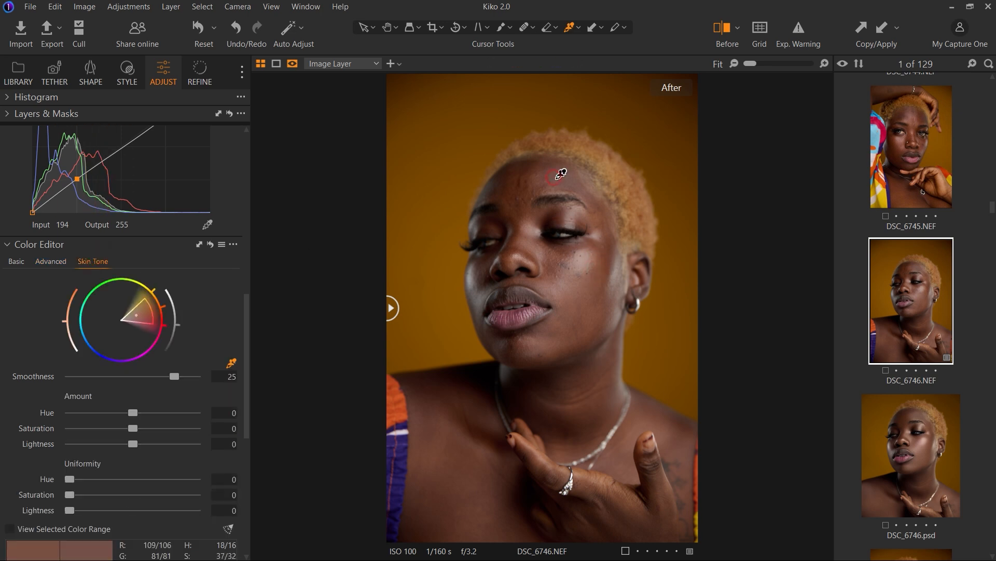
pyautogui.click(564, 172)
pyautogui.click(555, 175)
pyautogui.click(551, 175)
pyautogui.click(548, 173)
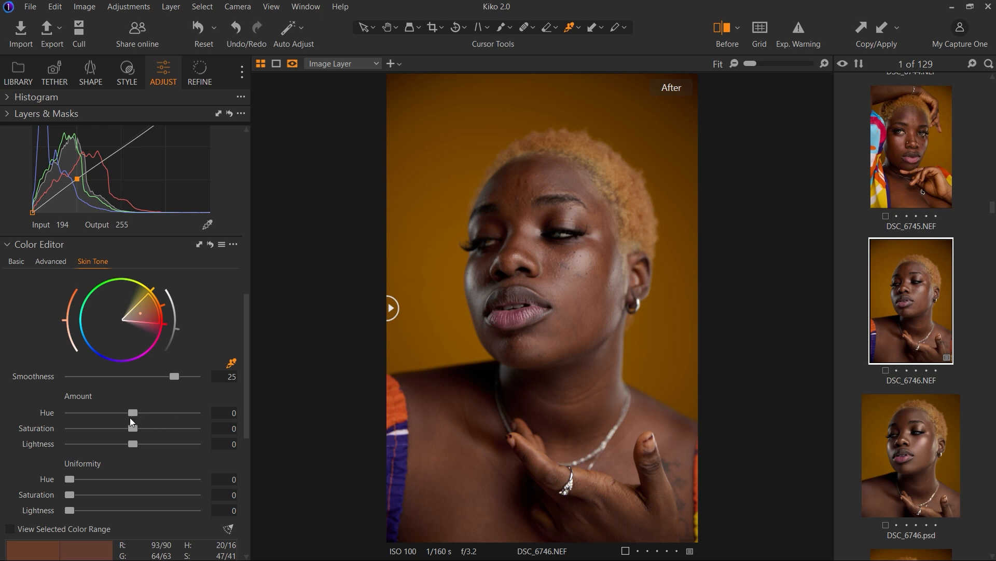
# Step: Set the skin tone Amount to Hue -1.5, Saturation -1 and Lightness -0.5, and compare the portrait with its original
pyautogui.moveTo(132, 413); pyautogui.dragTo(132, 446)
pyautogui.click(392, 308)
pyautogui.moveTo(692, 307); pyautogui.dragTo(362, 342)
# Step: Give the shadows a subtle cyan-blue tint at low saturation in Color Balance
pyautogui.moveTo(246, 344); pyautogui.dragTo(231, 406)
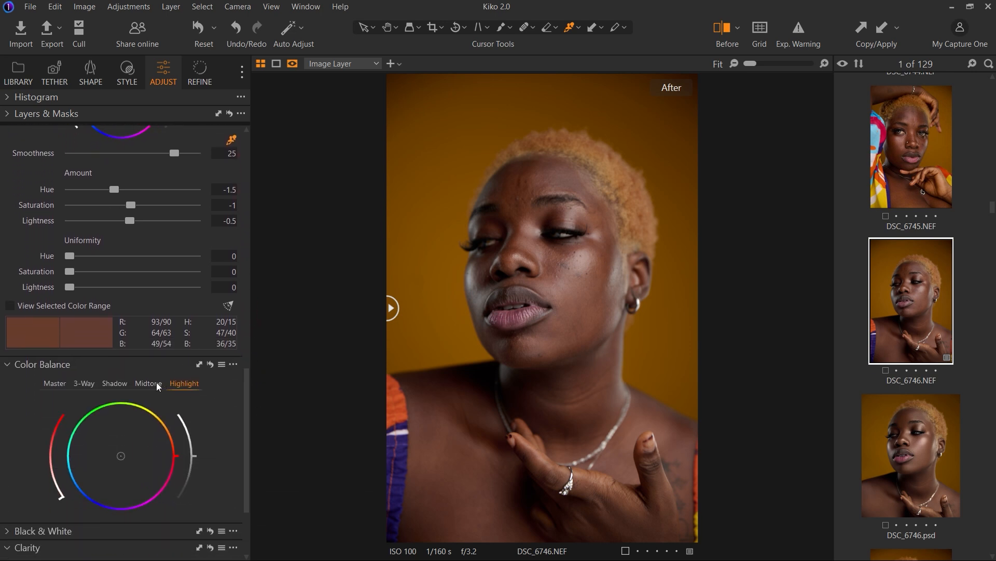
pyautogui.click(115, 383)
pyautogui.moveTo(121, 456); pyautogui.dragTo(67, 484)
pyautogui.moveTo(61, 417); pyautogui.dragTo(60, 489)
# Step: Darken the midtones in Color Balance and give them a slight reddish-orange tint
pyautogui.click(148, 383)
pyautogui.moveTo(196, 455); pyautogui.dragTo(199, 476)
pyautogui.moveTo(177, 455); pyautogui.dragTo(175, 444)
pyautogui.moveTo(62, 493); pyautogui.dragTo(53, 488)
# Step: Tint the highlights a faint orange in Color Balance and compare the portrait with its original
pyautogui.click(184, 383)
pyautogui.moveTo(176, 456); pyautogui.dragTo(171, 422)
pyautogui.click(57, 491)
pyautogui.moveTo(54, 490); pyautogui.dragTo(51, 481)
pyautogui.moveTo(172, 425); pyautogui.dragTo(168, 423)
pyautogui.moveTo(51, 482); pyautogui.dragTo(52, 479)
pyautogui.moveTo(394, 307); pyautogui.dragTo(367, 338)
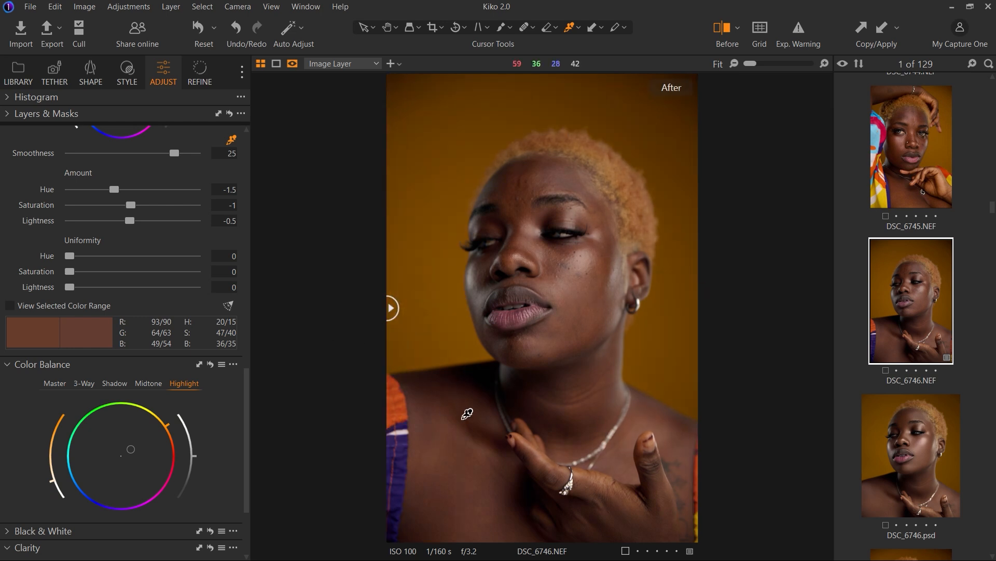
# Step: Reset the Sharpening Amount, Radius and Threshold to their defaults
pyautogui.click(201, 88)
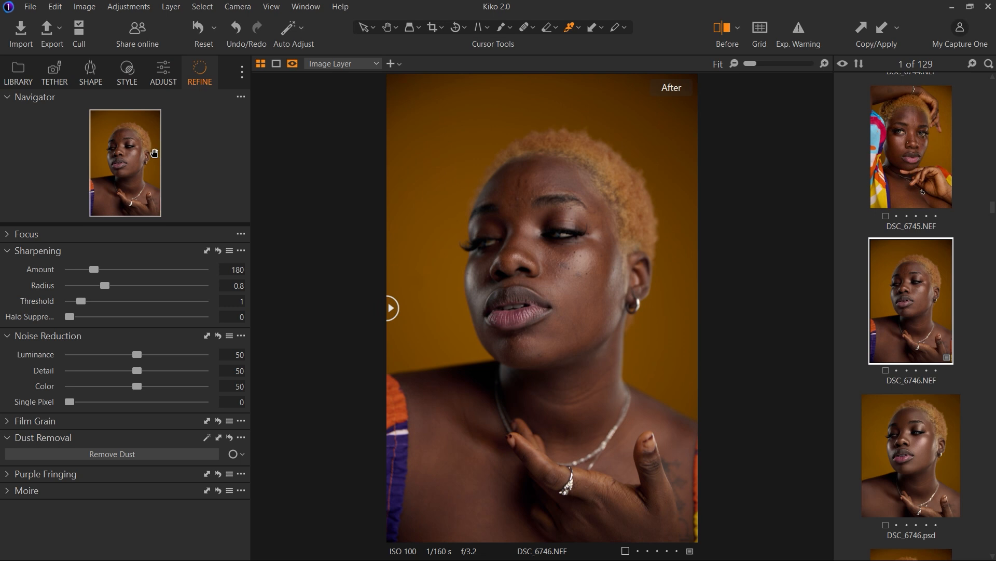
pyautogui.doubleClick(94, 269)
pyautogui.doubleClick(106, 285)
pyautogui.doubleClick(81, 301)
# Step: Compare the graded portrait with its original and send it to Photoshop as a PSD copy for editing
pyautogui.click(163, 73)
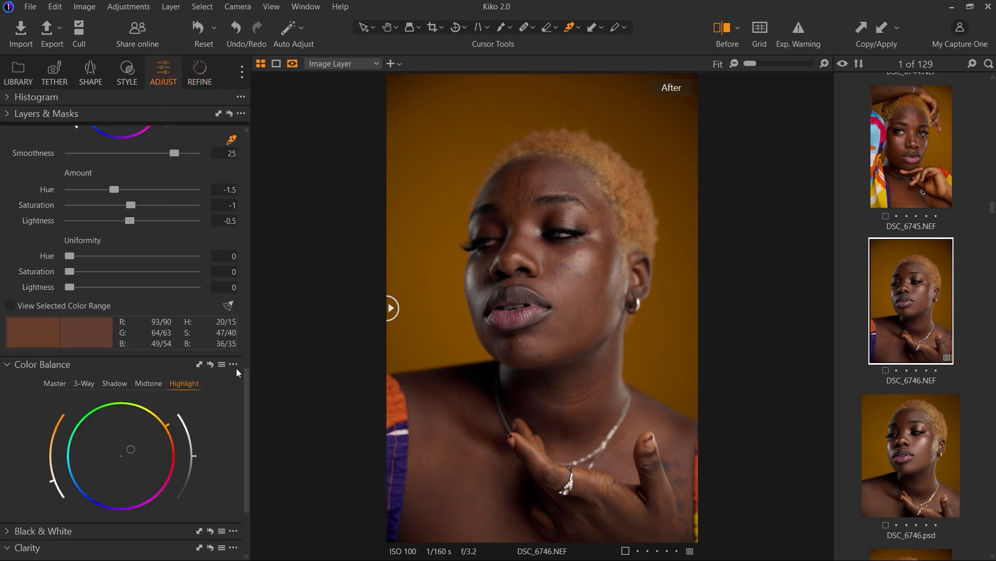
pyautogui.moveTo(393, 309); pyautogui.dragTo(372, 366)
pyautogui.rightClick(567, 306)
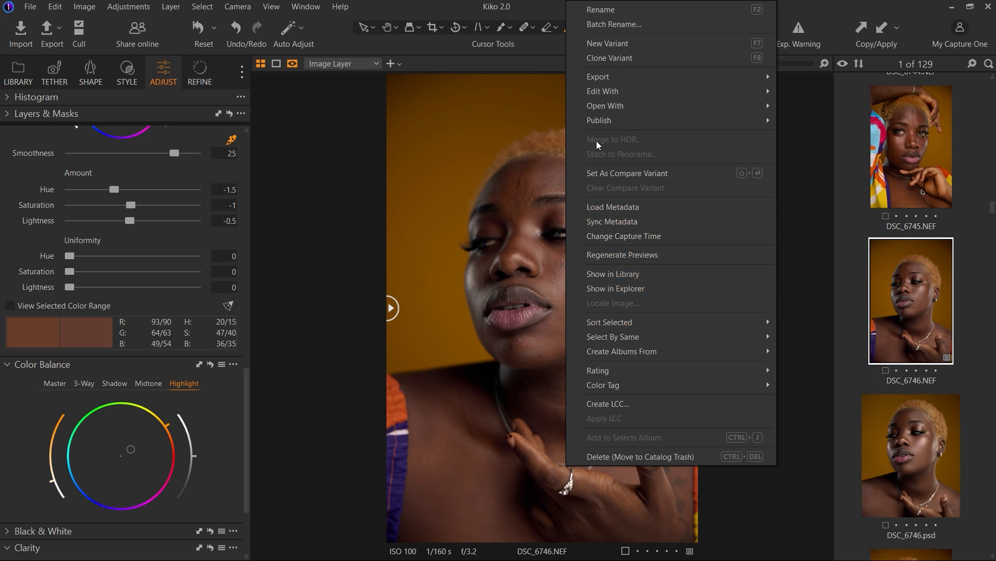
pyautogui.moveTo(602, 94)
pyautogui.click(818, 105)
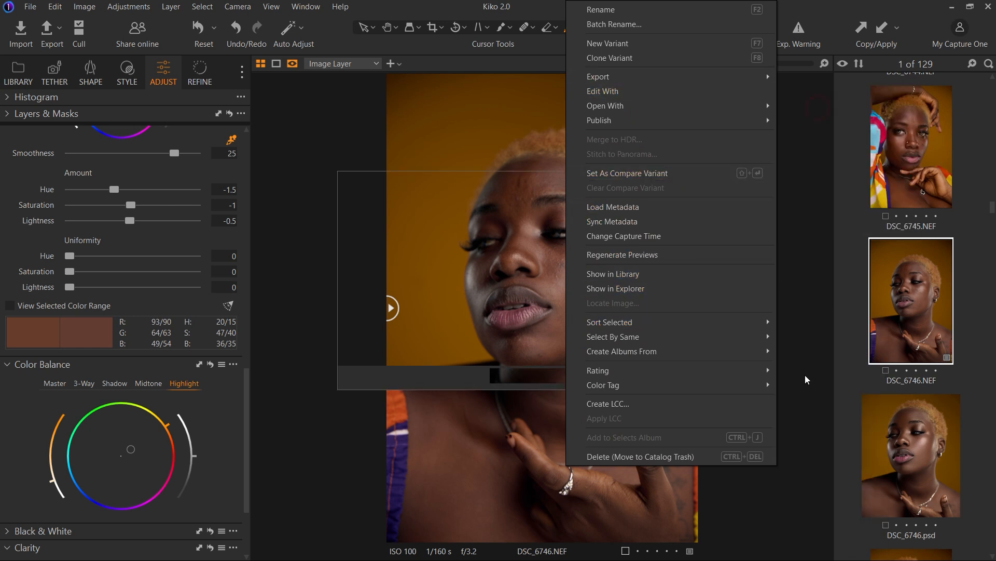
pyautogui.click(573, 377)
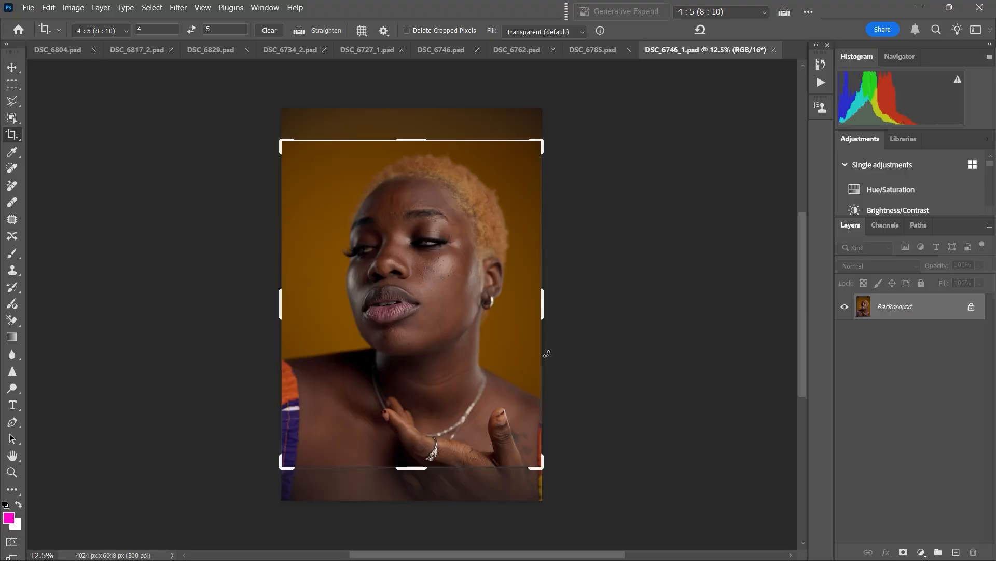
# Step: Leave the crop without applying it, duplicate the Background layer and choose the Patch tool
pyautogui.click(13, 67)
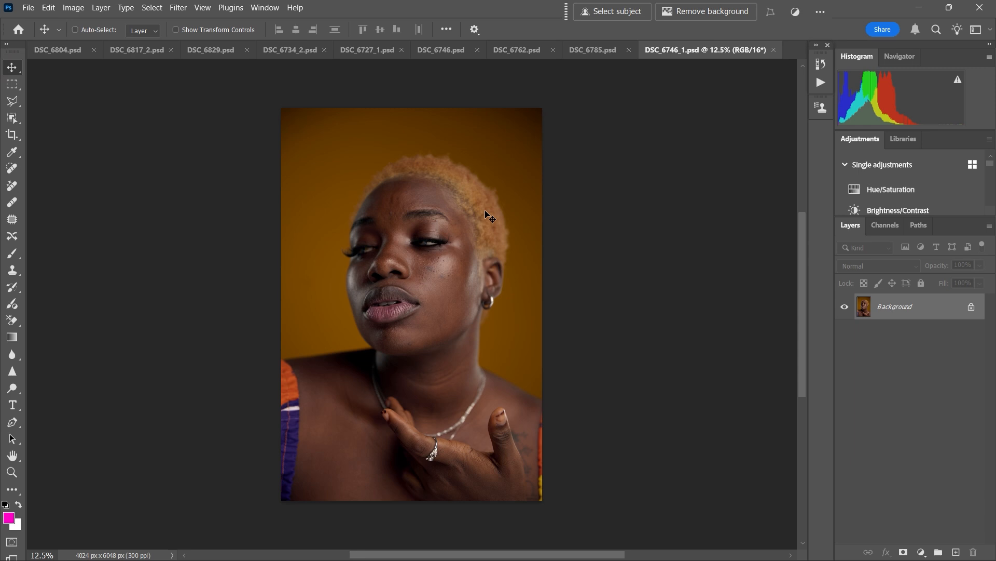
pyautogui.hotkey('ctrl', 'j')
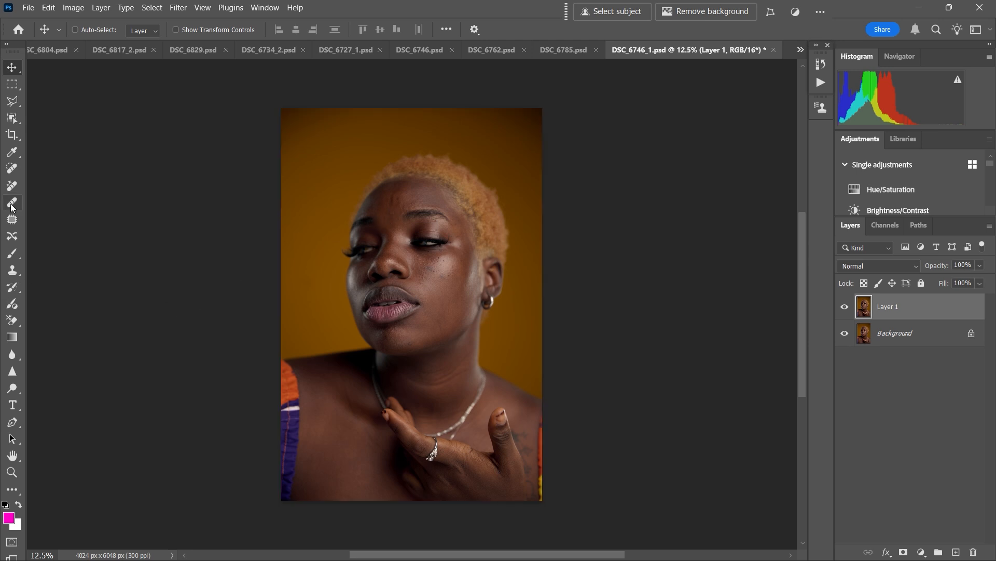
pyautogui.click(11, 221)
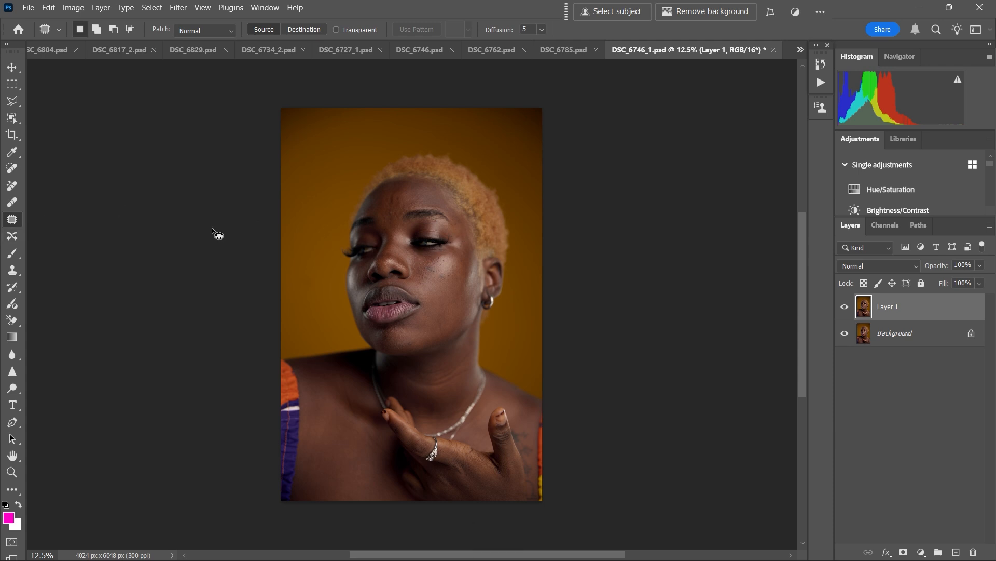
# Step: Patch the blemishes between the eyebrows with clean neighbouring skin on Layer 1
pyautogui.hotkey('ctrl', '=')
pyautogui.hotkey('ctrl', '=')
pyautogui.hotkey('ctrl', '=')
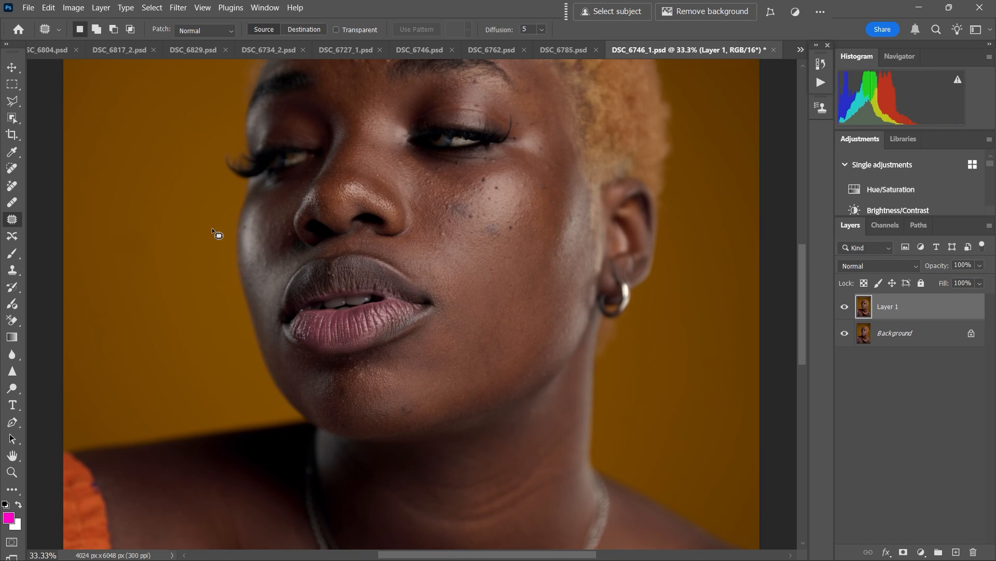
pyautogui.moveTo(328, 180); pyautogui.dragTo(384, 270)
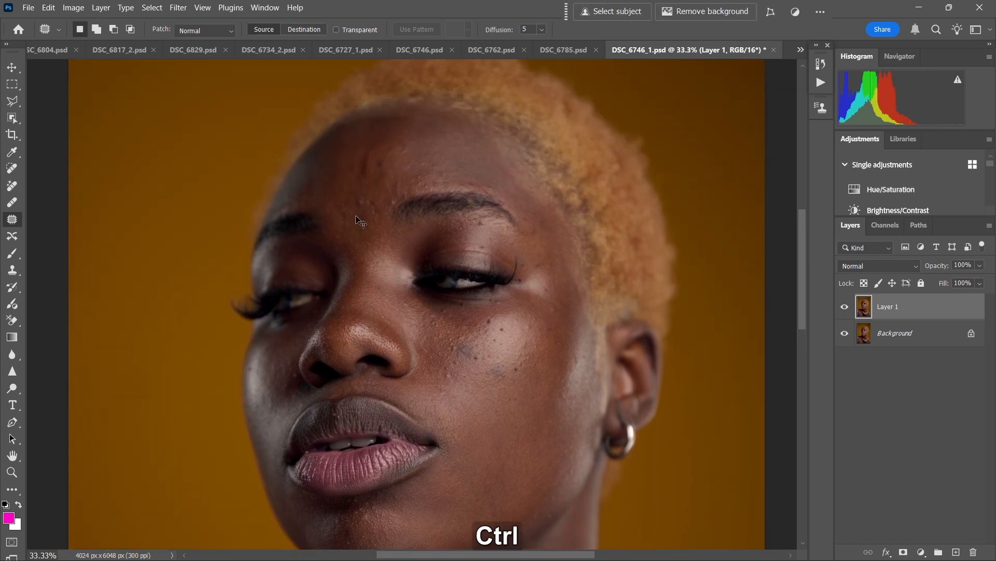
pyautogui.hotkey('ctrl', '=')
pyautogui.moveTo(407, 233); pyautogui.dragTo(411, 260)
pyautogui.hotkey('ctrl', '-')
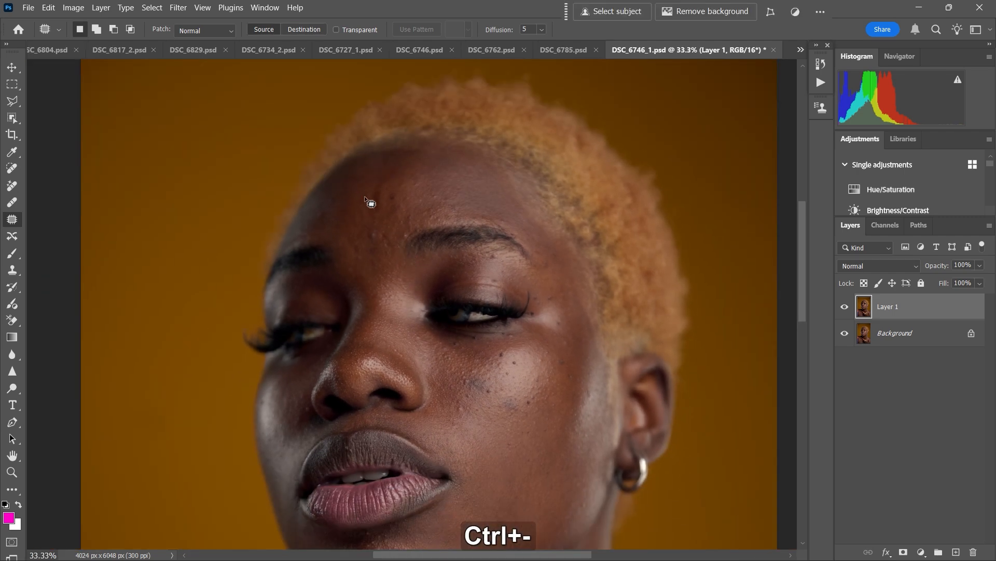
pyautogui.moveTo(376, 235)
pyautogui.mouseDown()
pyautogui.moveTo(370, 227)
pyautogui.moveTo(383, 222)
pyautogui.moveTo(389, 233)
pyautogui.mouseUp()
pyautogui.click(388, 232)
pyautogui.moveTo(388, 237)
pyautogui.mouseDown()
pyautogui.moveTo(382, 230)
pyautogui.moveTo(400, 234)
pyautogui.mouseUp()
pyautogui.click(409, 228)
pyautogui.moveTo(400, 234); pyautogui.dragTo(410, 227)
pyautogui.click(409, 223)
# Step: Patch the bumps and marks across the middle of the forehead with the Patch tool
pyautogui.moveTo(407, 217)
pyautogui.mouseDown()
pyautogui.moveTo(404, 241)
pyautogui.moveTo(405, 222)
pyautogui.moveTo(405, 240)
pyautogui.moveTo(421, 224)
pyautogui.moveTo(414, 234)
pyautogui.moveTo(419, 207)
pyautogui.moveTo(381, 196)
pyautogui.mouseUp()
pyautogui.click(418, 206)
pyautogui.click(427, 218)
pyautogui.click(389, 199)
pyautogui.moveTo(380, 198)
pyautogui.mouseDown()
pyautogui.moveTo(393, 203)
pyautogui.moveTo(377, 185)
pyautogui.moveTo(370, 200)
pyautogui.mouseUp()
pyautogui.click(384, 203)
pyautogui.moveTo(376, 198); pyautogui.dragTo(374, 217)
pyautogui.click(374, 204)
pyautogui.moveTo(360, 251); pyautogui.dragTo(380, 250)
# Step: Patch the small marks below the near eyebrow, on the upper eyelid and under the near eye
pyautogui.moveTo(491, 260); pyautogui.dragTo(497, 258)
pyautogui.moveTo(545, 266); pyautogui.dragTo(551, 267)
pyautogui.moveTo(492, 281); pyautogui.dragTo(497, 279)
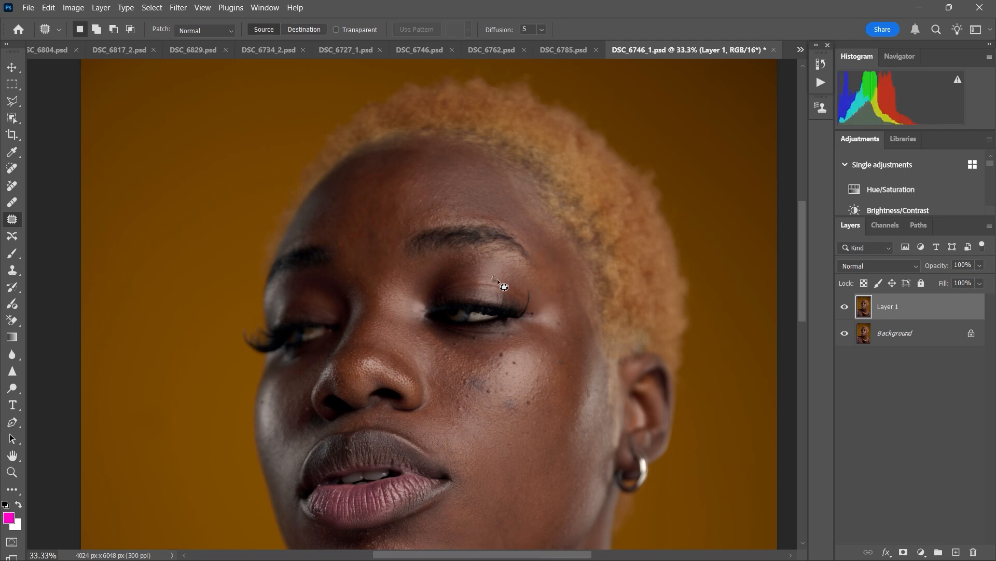
pyautogui.hotkey('ctrl', '+')
pyautogui.moveTo(453, 367); pyautogui.dragTo(460, 371)
pyautogui.moveTo(475, 359); pyautogui.dragTo(483, 364)
pyautogui.moveTo(481, 363); pyautogui.dragTo(505, 349)
pyautogui.hotkey('ctrl', 'd')
pyautogui.moveTo(628, 389); pyautogui.dragTo(629, 387)
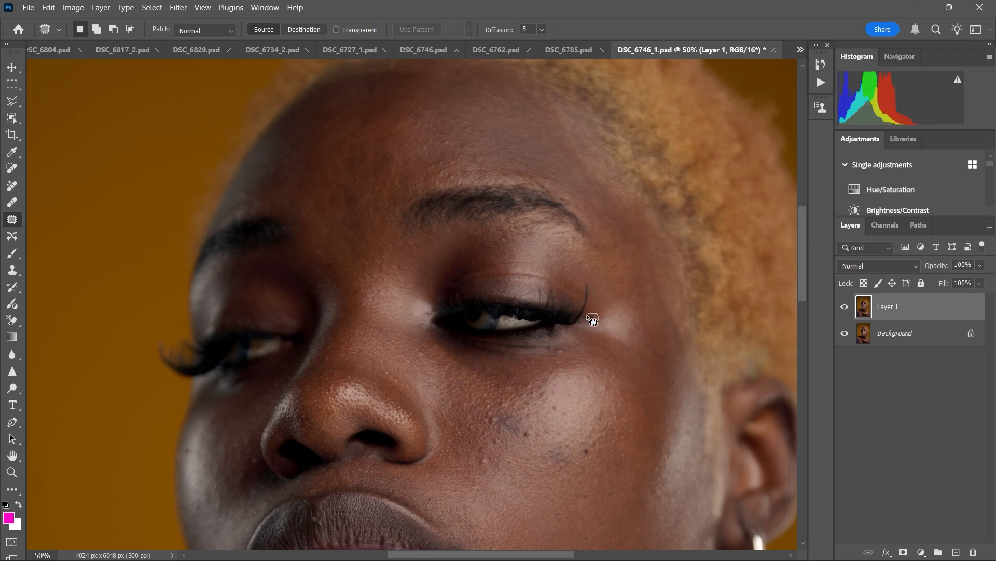
# Step: Patch the leftover forehead spots and the marks beside the nose and near the eye's inner corner
pyautogui.moveTo(413, 122); pyautogui.dragTo(417, 120)
pyautogui.moveTo(273, 172); pyautogui.dragTo(276, 175)
pyautogui.hotkey('ctrl', 'd')
pyautogui.moveTo(535, 395); pyautogui.dragTo(507, 310)
pyautogui.moveTo(374, 292); pyautogui.dragTo(371, 296)
pyautogui.hotkey('ctrl', 'd')
pyautogui.moveTo(382, 227); pyautogui.dragTo(385, 231)
pyautogui.hotkey('ctrl', 'd')
# Step: Patch the blemishes beside the far nostril, above the upper lip and on the far cheek
pyautogui.moveTo(224, 371); pyautogui.dragTo(216, 385)
pyautogui.hotkey('ctrl', 'd')
pyautogui.hotkey('ctrl', 'd')
pyautogui.moveTo(234, 426); pyautogui.dragTo(236, 422)
pyautogui.moveTo(237, 422); pyautogui.dragTo(246, 410)
pyautogui.hotkey('ctrl', 'd')
pyautogui.moveTo(177, 410); pyautogui.dragTo(180, 413)
pyautogui.moveTo(180, 410); pyautogui.dragTo(183, 385)
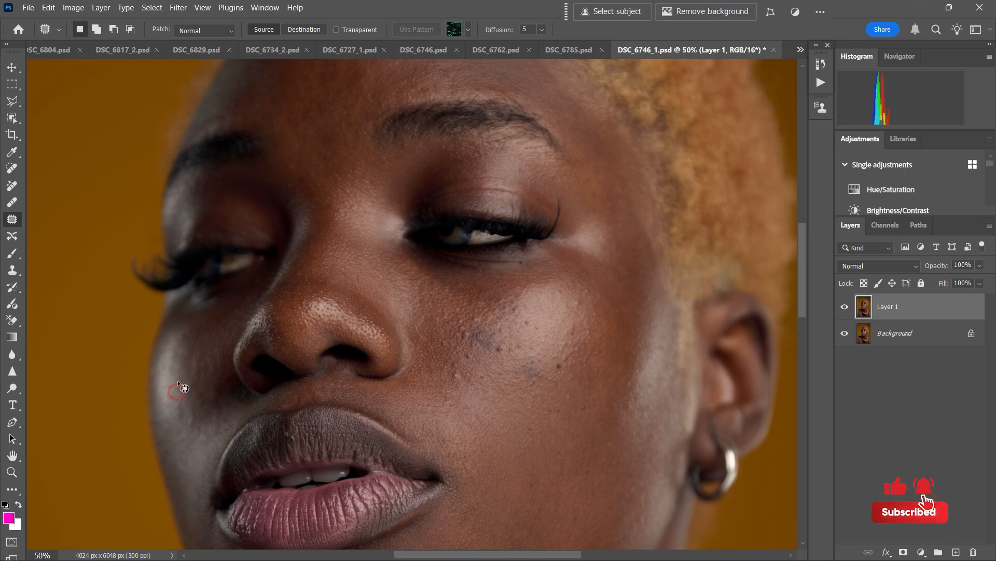
pyautogui.hotkey('ctrl', 'd')
# Step: Patch the spots near the mouth corner and the dark spots on the near cheek
pyautogui.moveTo(439, 390)
pyautogui.mouseDown()
pyautogui.moveTo(440, 399)
pyautogui.moveTo(440, 390)
pyautogui.mouseUp()
pyautogui.hotkey('ctrl', 'd')
pyautogui.moveTo(556, 361); pyautogui.dragTo(557, 362)
pyautogui.moveTo(558, 366); pyautogui.dragTo(594, 368)
pyautogui.hotkey('ctrl', 'd')
pyautogui.moveTo(455, 369); pyautogui.dragTo(454, 374)
pyautogui.moveTo(455, 373); pyautogui.dragTo(464, 334)
pyautogui.hotkey('ctrl', 'd')
pyautogui.moveTo(464, 333)
pyautogui.mouseDown()
pyautogui.moveTo(518, 328)
pyautogui.moveTo(520, 301)
pyautogui.moveTo(448, 314)
pyautogui.mouseUp()
pyautogui.hotkey('ctrl', 'd')
pyautogui.hotkey('ctrl', '-')
# Step: Patch the remaining discoloured marks high on the near cheek, undo the last patch and clear the selection
pyautogui.moveTo(448, 313); pyautogui.dragTo(438, 315)
pyautogui.hotkey('ctrl', 'd')
pyautogui.moveTo(483, 345); pyautogui.dragTo(485, 344)
pyautogui.hotkey('ctrl', 'd')
pyautogui.moveTo(485, 344); pyautogui.dragTo(495, 349)
pyautogui.hotkey('ctrl', 'd')
pyautogui.moveTo(496, 349); pyautogui.dragTo(467, 322)
pyautogui.moveTo(466, 323); pyautogui.dragTo(469, 313)
pyautogui.hotkey('ctrl', 'z')
pyautogui.hotkey('ctrl', 'd')
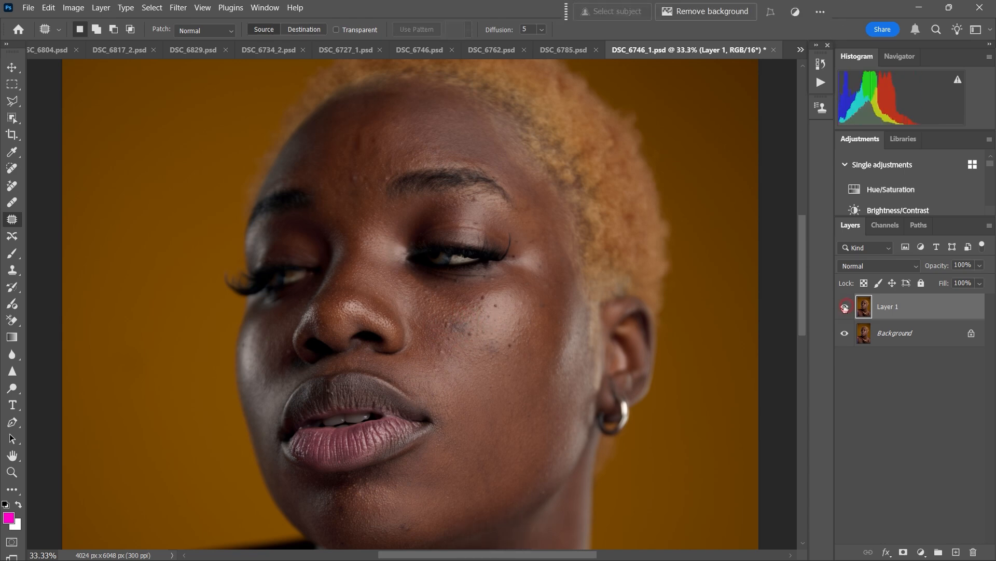
# Step: Patch the marks on the jaw, the outer cheek and both sides of the mouth
pyautogui.moveTo(415, 323)
pyautogui.mouseDown()
pyautogui.moveTo(424, 327)
pyautogui.moveTo(416, 322)
pyautogui.mouseUp()
pyautogui.moveTo(469, 471); pyautogui.dragTo(489, 466)
pyautogui.moveTo(568, 348); pyautogui.dragTo(563, 358)
pyautogui.hotkey('ctrl', 'd')
pyautogui.moveTo(432, 367); pyautogui.dragTo(436, 373)
pyautogui.moveTo(434, 370); pyautogui.dragTo(448, 368)
pyautogui.click(265, 384)
pyautogui.moveTo(264, 385); pyautogui.dragTo(262, 349)
# Step: Patch the blemishes on the chin and below the lower lip, then clear the selection
pyautogui.moveTo(394, 488); pyautogui.dragTo(398, 497)
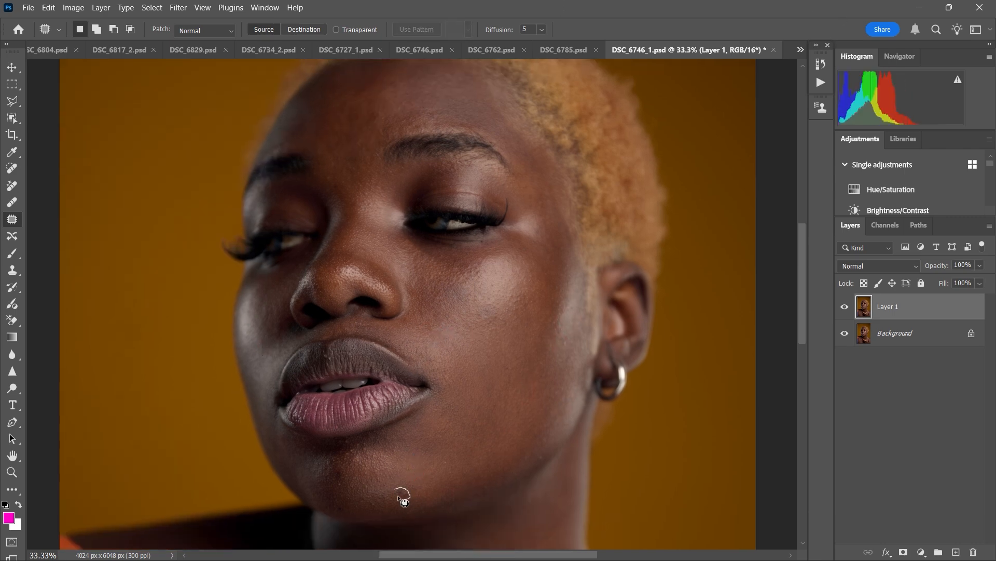
pyautogui.moveTo(393, 453); pyautogui.dragTo(393, 453)
pyautogui.moveTo(376, 476); pyautogui.dragTo(362, 497)
pyautogui.moveTo(369, 457)
pyautogui.mouseDown()
pyautogui.moveTo(380, 456)
pyautogui.moveTo(338, 477)
pyautogui.mouseUp()
pyautogui.hotkey('ctrl', 'd')
pyautogui.moveTo(338, 476); pyautogui.dragTo(340, 472)
pyautogui.hotkey('ctrl', 'd')
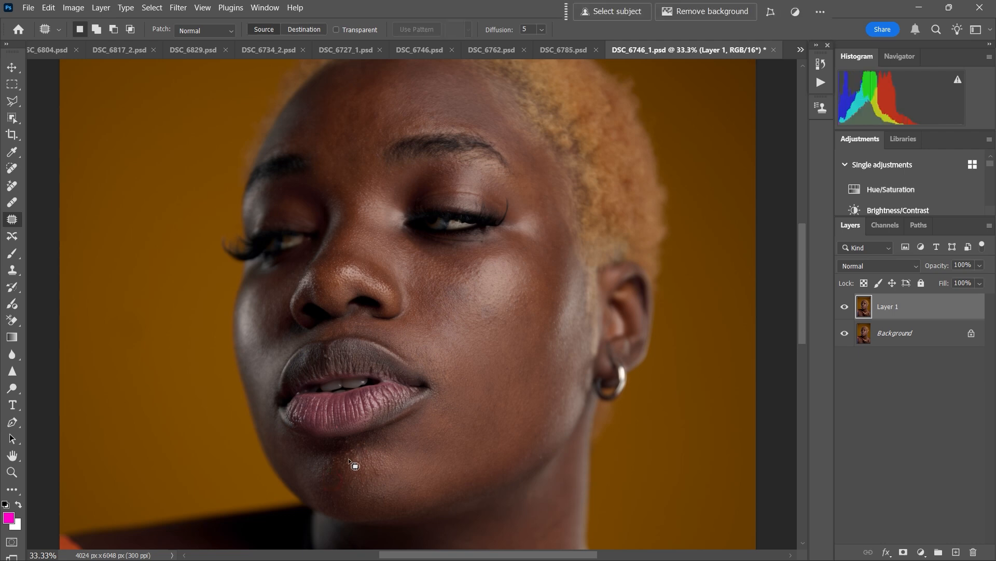
# Step: Heal the small spots along the lower lip's edge using the Spot Healing Brush at size 15
pyautogui.click(12, 169)
pyautogui.hotkey('ctrl', '=')
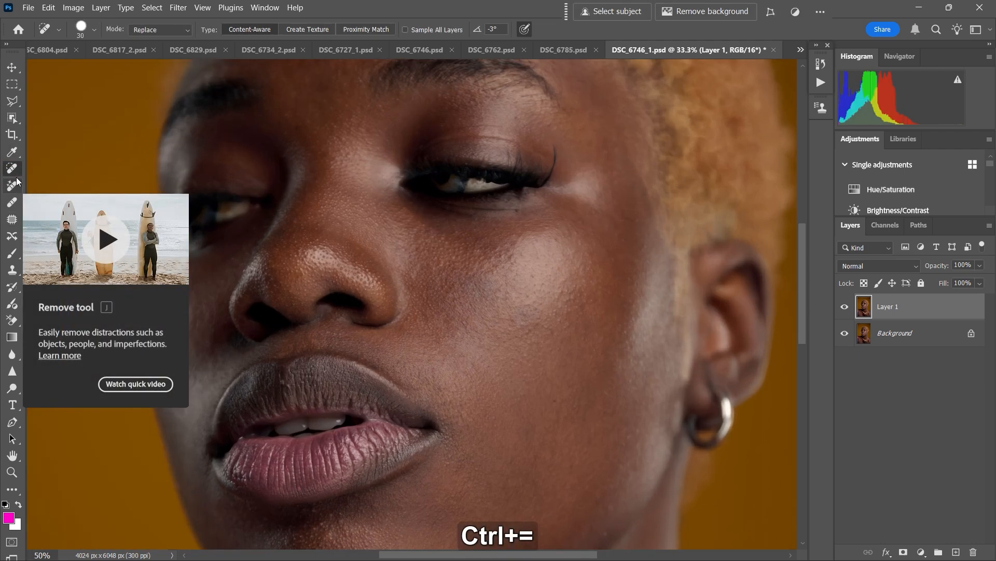
pyautogui.press('[')
pyautogui.press('[')
pyautogui.press('[')
pyautogui.click(297, 491)
pyautogui.moveTo(280, 480); pyautogui.dragTo(279, 487)
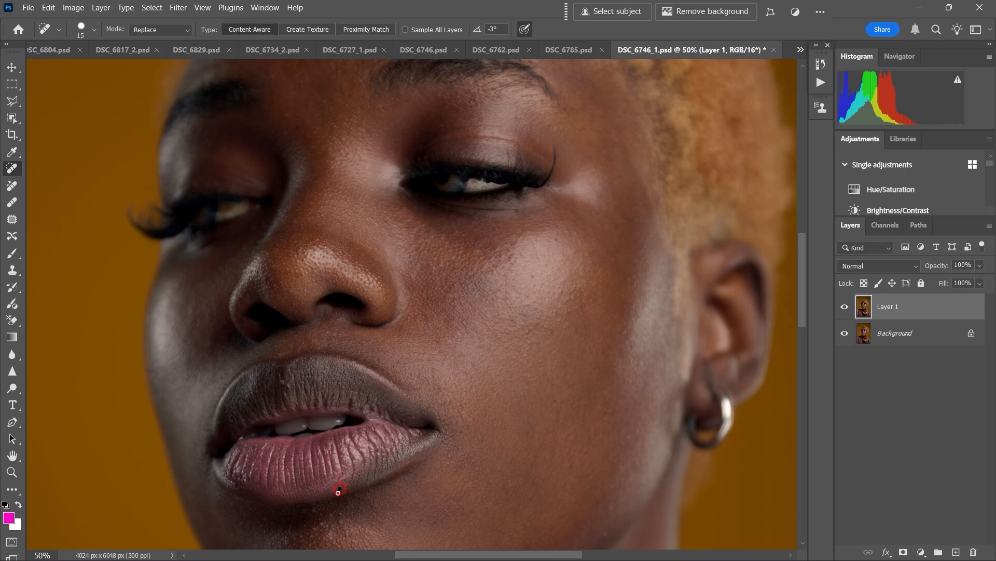
# Step: Spot-heal the tiny remaining marks on the near cheek, nose, chin and jawline
pyautogui.click(382, 458)
pyautogui.click(520, 238)
pyautogui.click(526, 335)
pyautogui.click(606, 411)
pyautogui.click(301, 272)
pyautogui.click(317, 246)
pyautogui.click(339, 261)
pyautogui.scroll(-5, 290, 276)
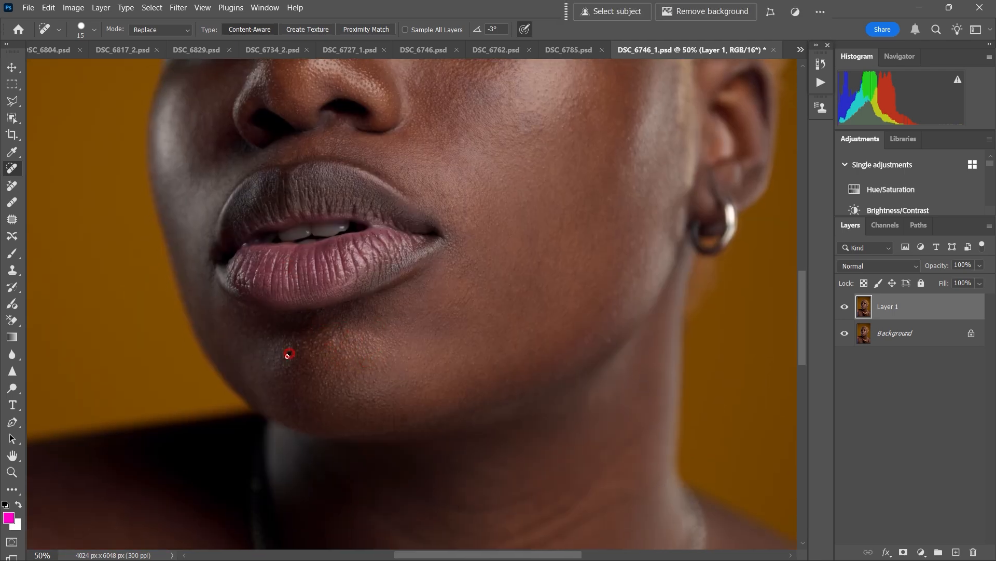
pyautogui.click(336, 387)
pyautogui.click(610, 338)
# Step: Compare the retouched face with the original by toggling Layer 1's visibility
pyautogui.hotkey('ctrl', '-')
pyautogui.hotkey('ctrl', '-')
pyautogui.moveTo(521, 283); pyautogui.dragTo(537, 361)
pyautogui.click(847, 313)
pyautogui.click(846, 314)
pyautogui.click(846, 315)
pyautogui.click(846, 314)
pyautogui.click(847, 315)
pyautogui.click(847, 315)
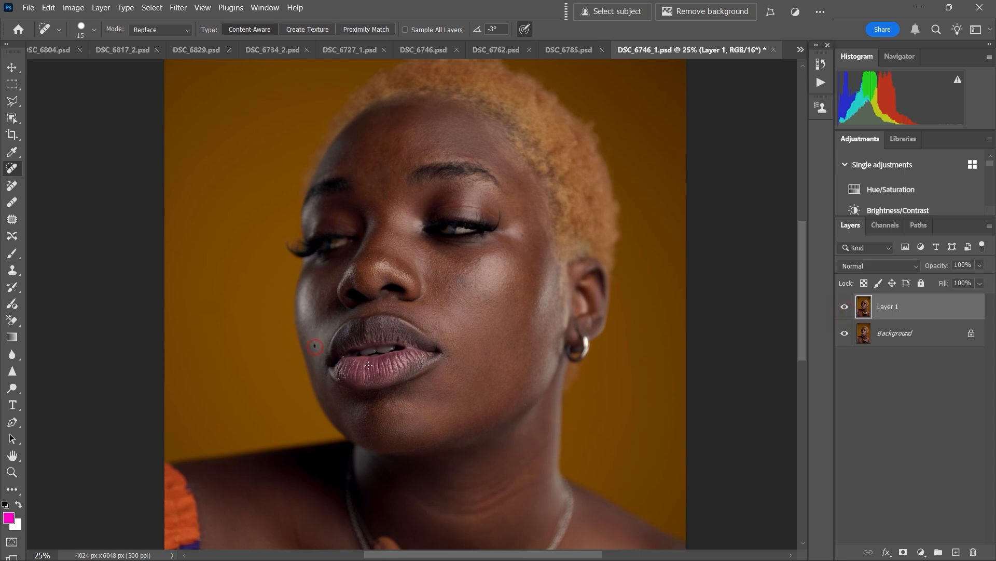
# Step: Spot-heal the mark on the chest with an enlarged brush and reduce the brush to size 30 for the hand
pyautogui.moveTo(418, 396); pyautogui.dragTo(456, 282)
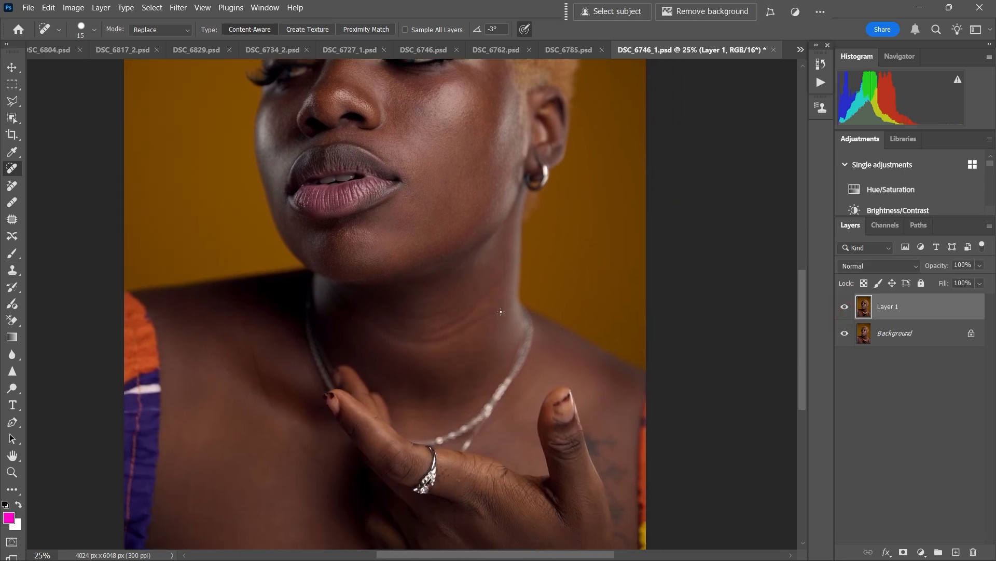
pyautogui.press(']')
pyautogui.press(']')
pyautogui.press(']')
pyautogui.press(']')
pyautogui.press(']')
pyautogui.click(261, 374)
pyautogui.press('[')
pyautogui.press('[')
pyautogui.press('[')
pyautogui.scroll(-3, 460, 478)
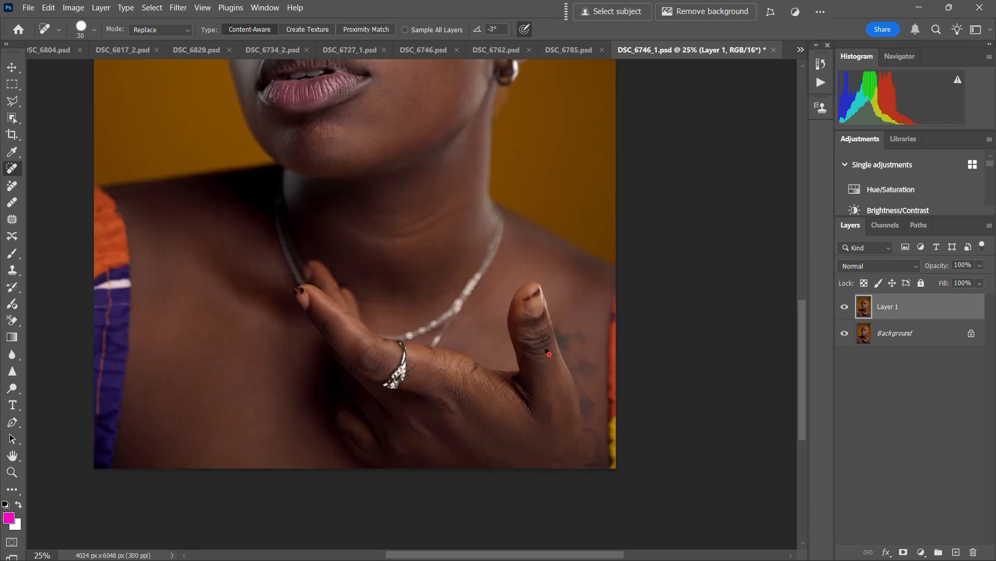
# Step: Heal the small spots and stray hairs around the near eyebrow with the Spot Healing Brush at about size 9
pyautogui.press('[')
pyautogui.moveTo(339, 151)
pyautogui.mouseDown()
pyautogui.moveTo(398, 214)
pyautogui.moveTo(418, 338)
pyautogui.mouseUp()
pyautogui.hotkey('ctrl', '+')
pyautogui.hotkey('ctrl', '+')
pyautogui.hotkey('ctrl', '+')
pyautogui.moveTo(491, 185); pyautogui.dragTo(448, 431)
pyautogui.press('[')
pyautogui.press('[')
pyautogui.press('[')
pyautogui.press('[')
pyautogui.press('[')
pyautogui.click(484, 287)
pyautogui.click(541, 322)
pyautogui.press(']')
pyautogui.moveTo(528, 253); pyautogui.dragTo(530, 254)
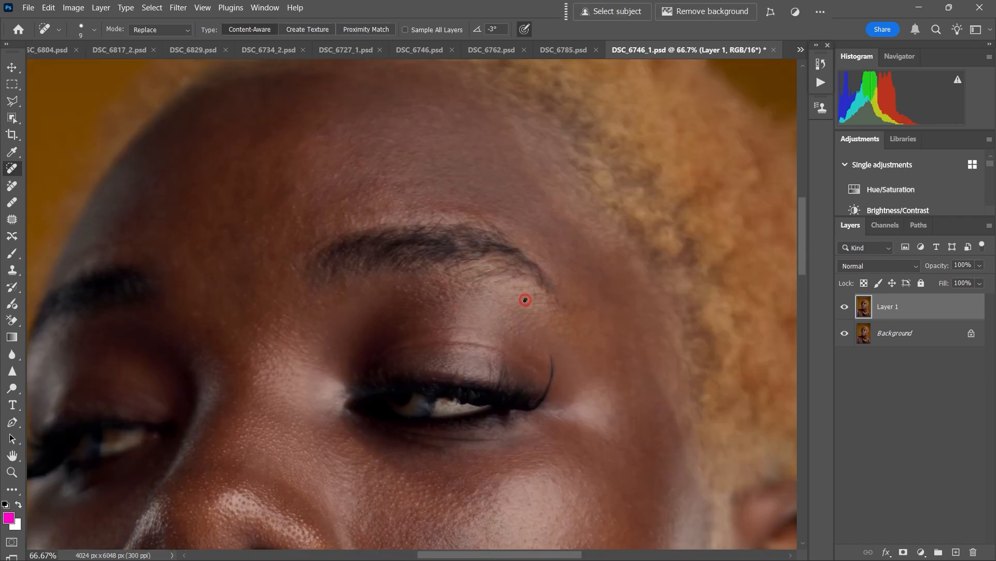
# Step: Clean up the skin below the near eyebrow with the Spot Healing Brush at size 15
pyautogui.press(']')
pyautogui.press(']')
pyautogui.press('[')
pyautogui.press('[')
pyautogui.press(']')
pyautogui.press(']')
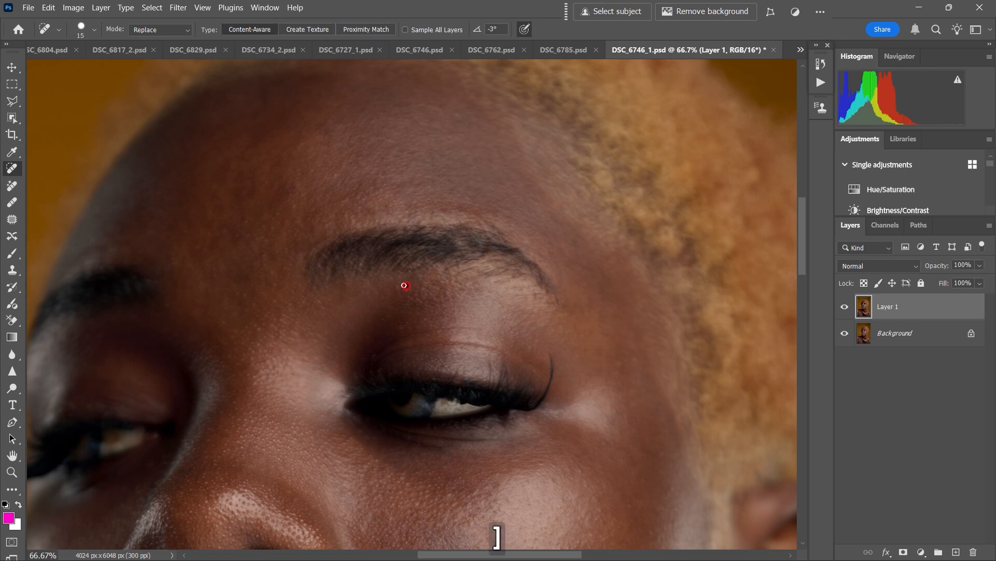
# Step: Run the Micro Dodge And Burn action from the PM Dodge And Burn set
pyautogui.hotkey('ctrl', '-')
pyautogui.hotkey('ctrl', '-')
pyautogui.hotkey('ctrl', '-')
pyautogui.hotkey('ctrl', '-')
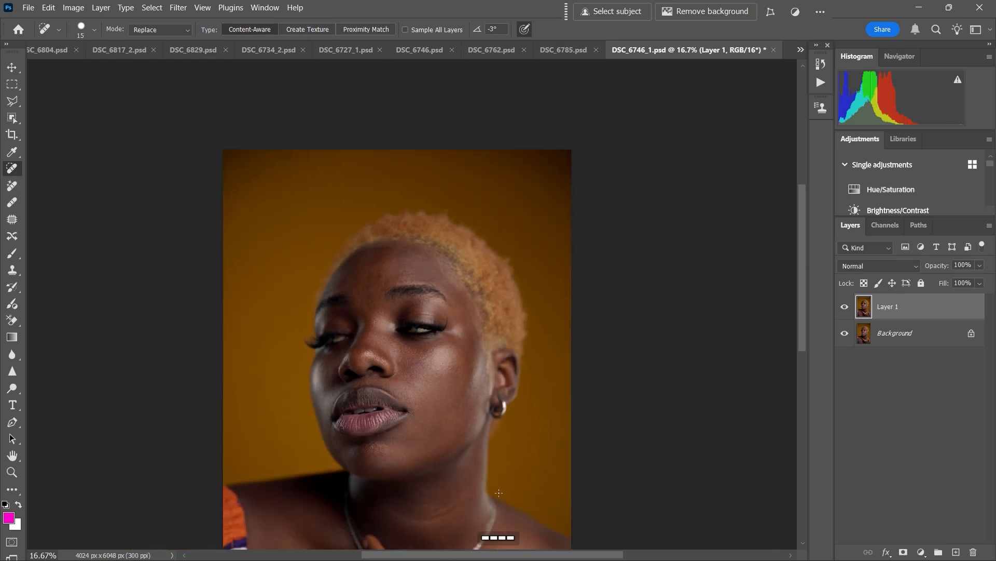
pyautogui.moveTo(491, 472); pyautogui.dragTo(543, 381)
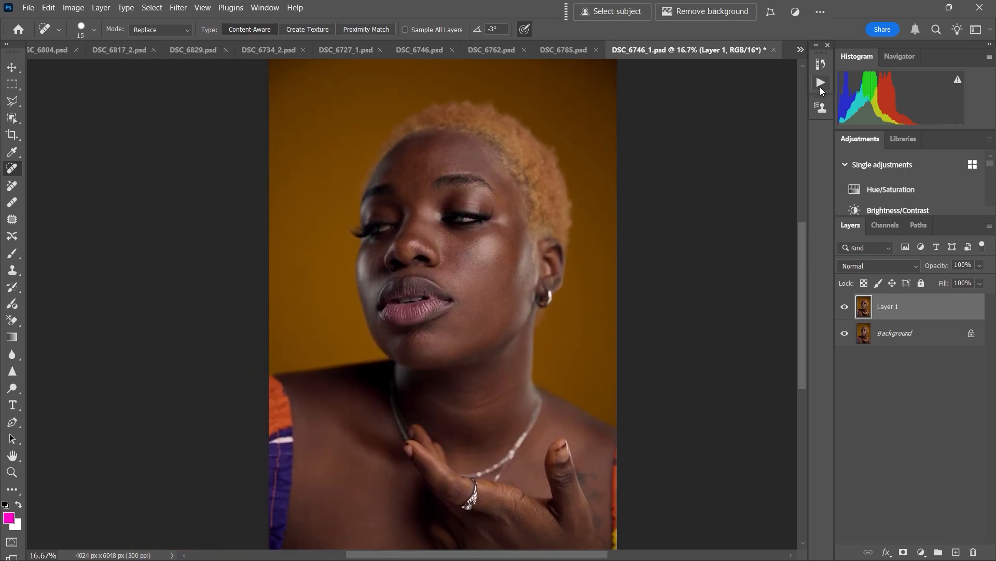
pyautogui.click(820, 83)
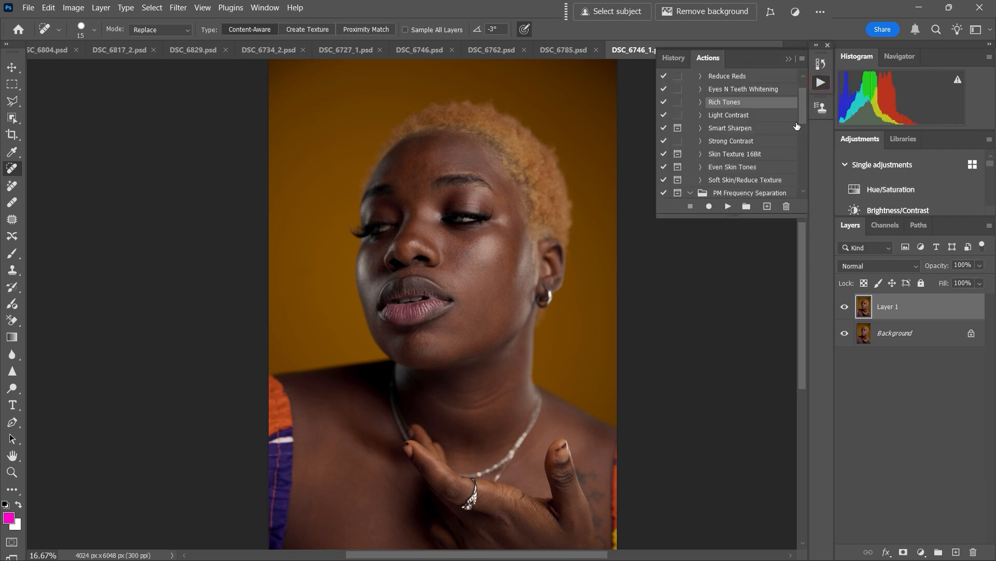
pyautogui.moveTo(805, 120); pyautogui.dragTo(798, 158)
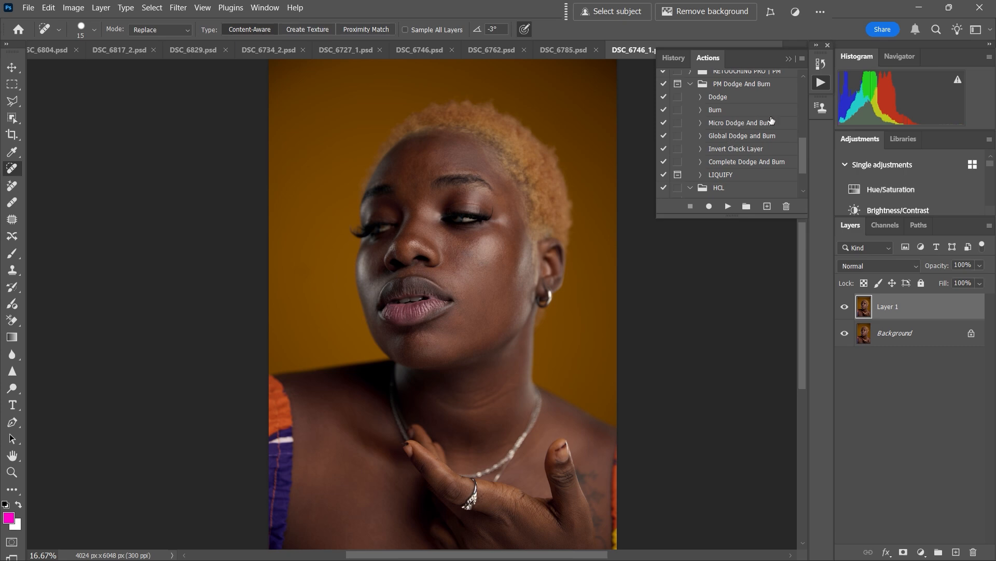
pyautogui.moveTo(805, 153); pyautogui.dragTo(802, 155)
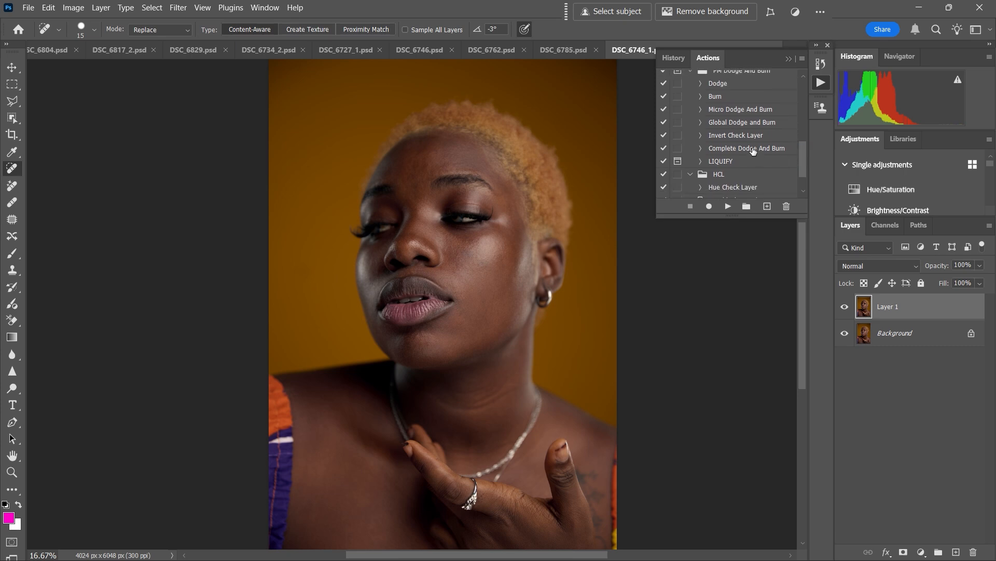
pyautogui.click(737, 110)
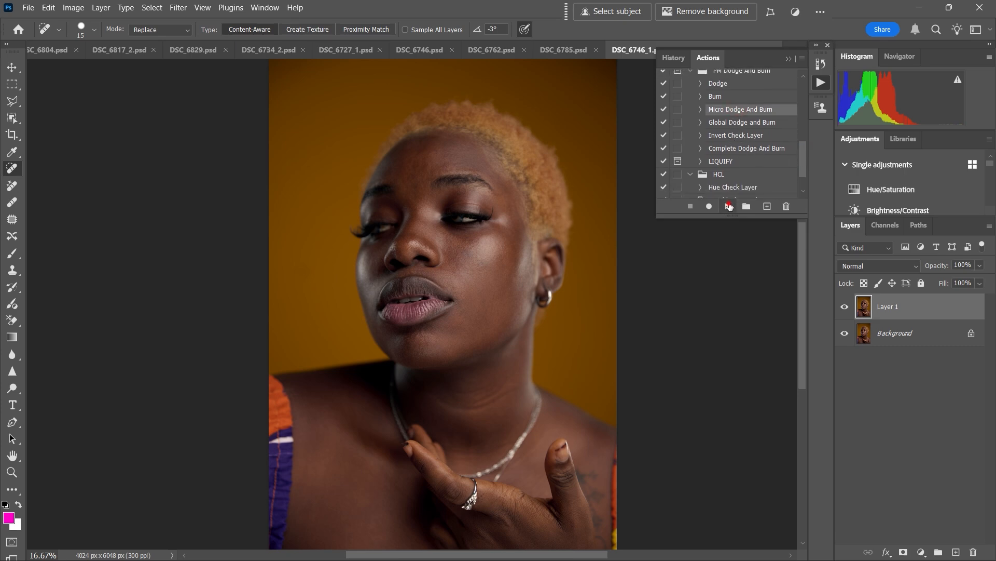
pyautogui.click(728, 206)
# Step: Examine the Burn and Dodge curves layers in the Micro Dodge n Burn group, then delete the group
pyautogui.click(860, 302)
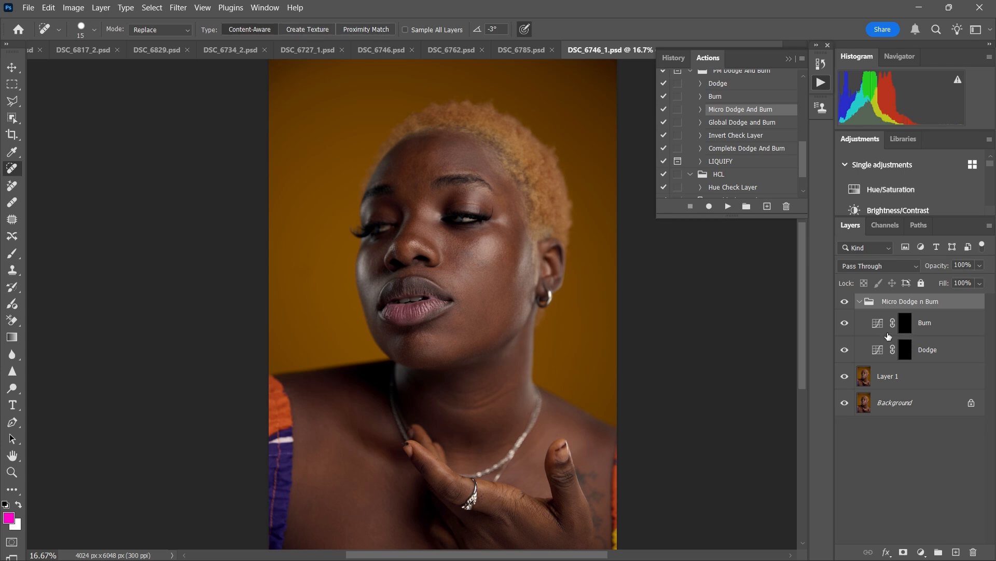
pyautogui.click(878, 324)
pyautogui.click(878, 350)
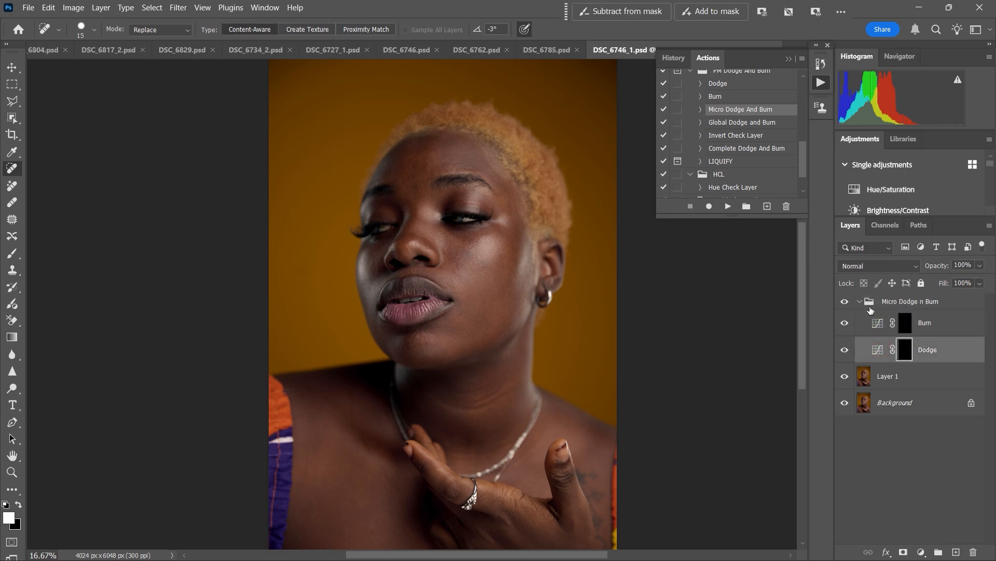
pyautogui.click(860, 301)
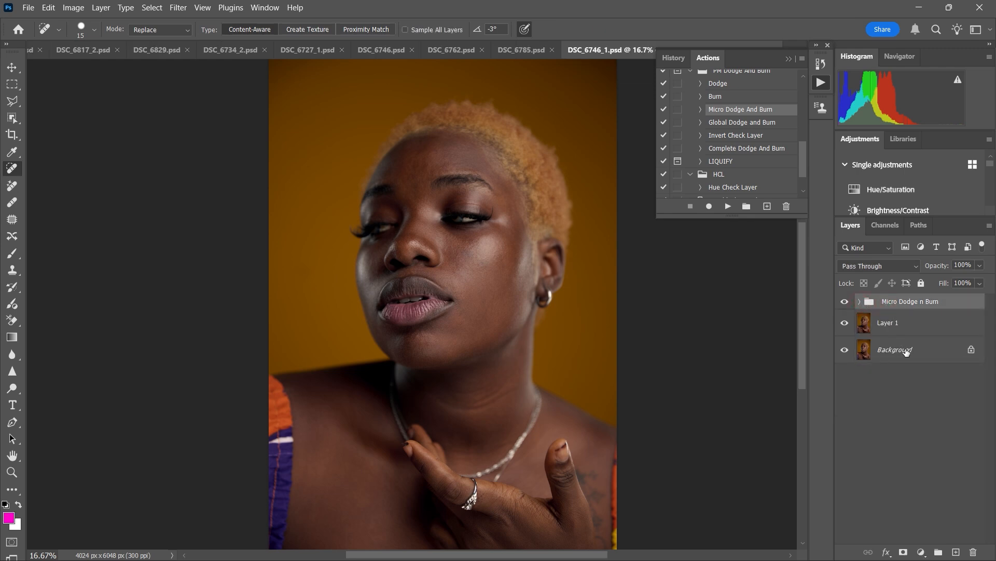
pyautogui.press('BackSpace')
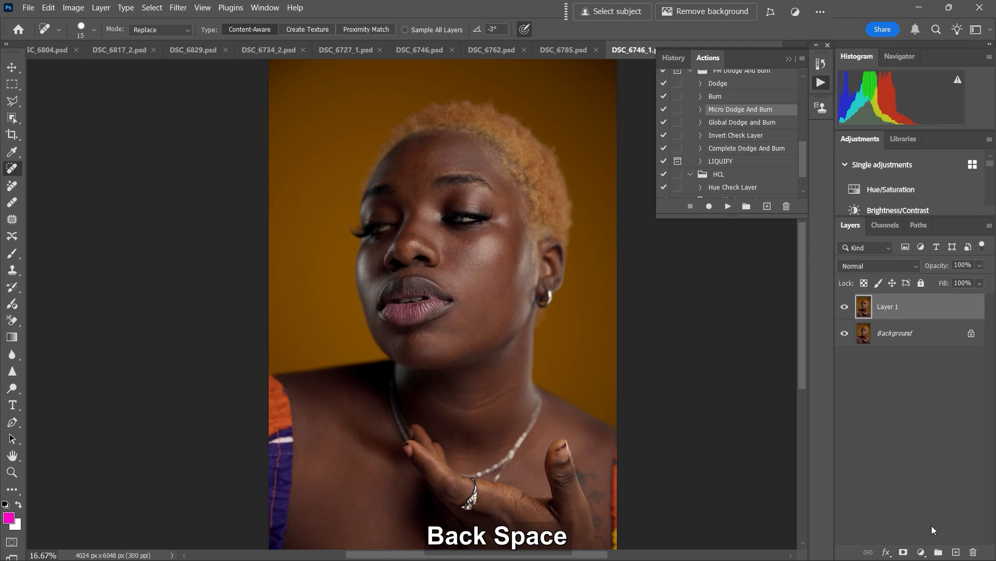
# Step: Add two Curves adjustment layers above Layer 1
pyautogui.click(921, 551)
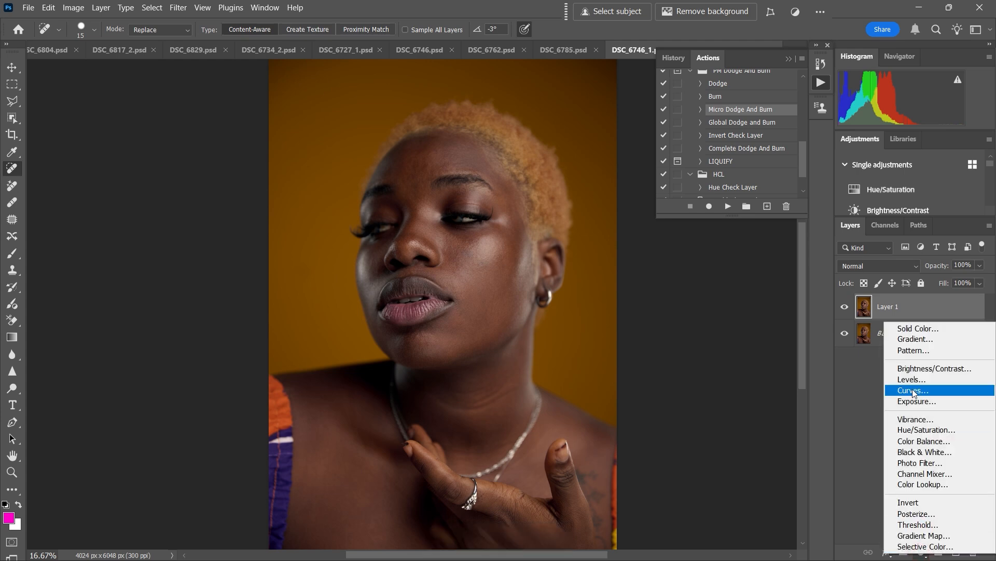
pyautogui.click(912, 391)
pyautogui.click(922, 552)
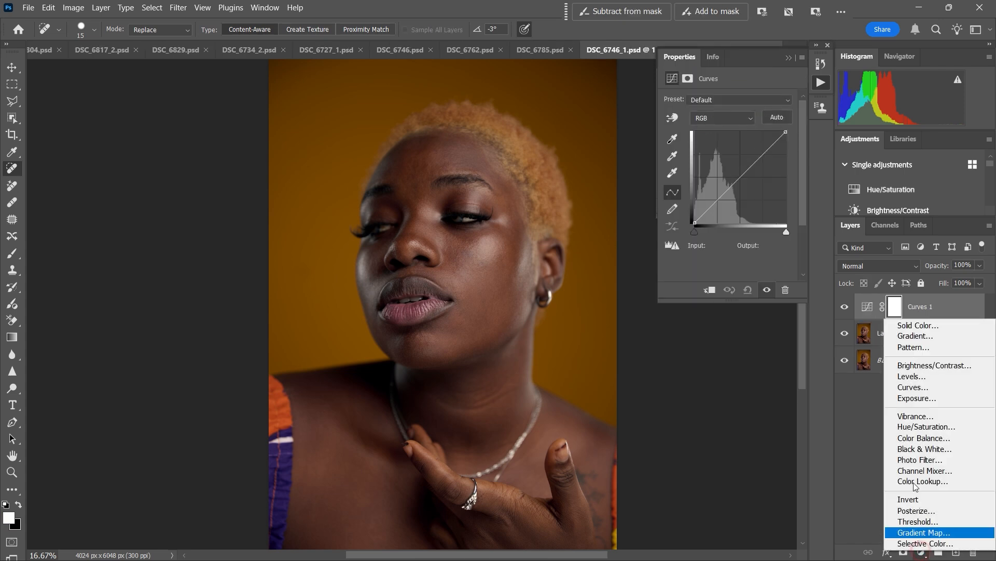
pyautogui.click(916, 387)
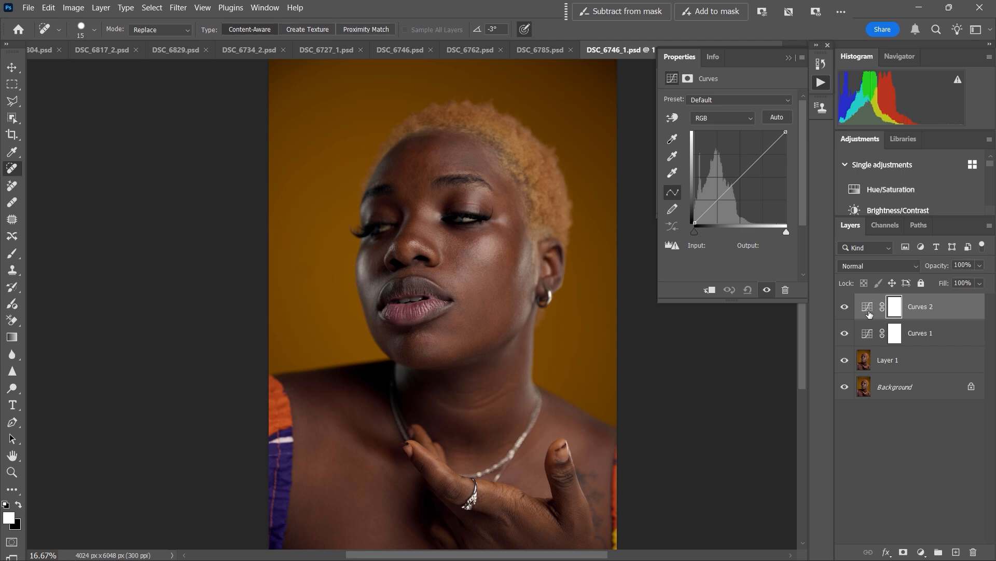
# Step: Brighten the curve of Curves 2 and lower the curve of Curves 1 to input 146, output 104
pyautogui.click(868, 308)
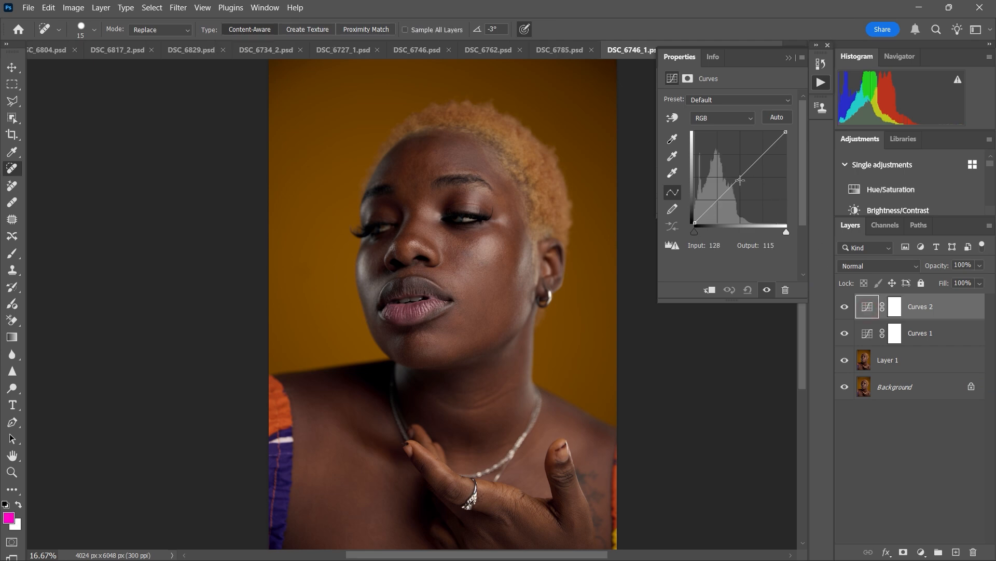
pyautogui.moveTo(740, 179)
pyautogui.mouseDown()
pyautogui.moveTo(736, 164)
pyautogui.moveTo(746, 186)
pyautogui.mouseUp()
pyautogui.click(871, 334)
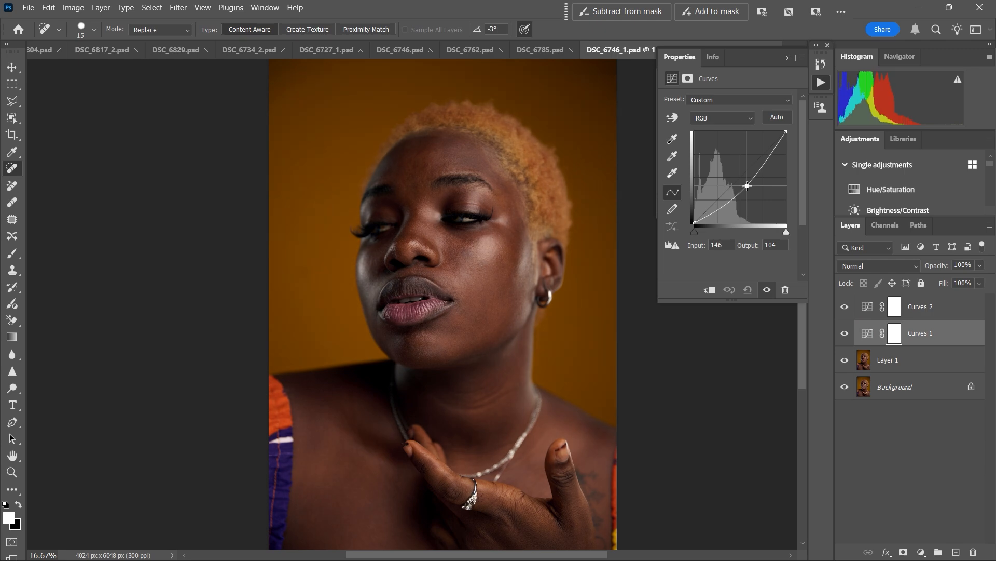
# Step: Invert the layer masks of Curves 2 and Curves 1 to black
pyautogui.click(897, 313)
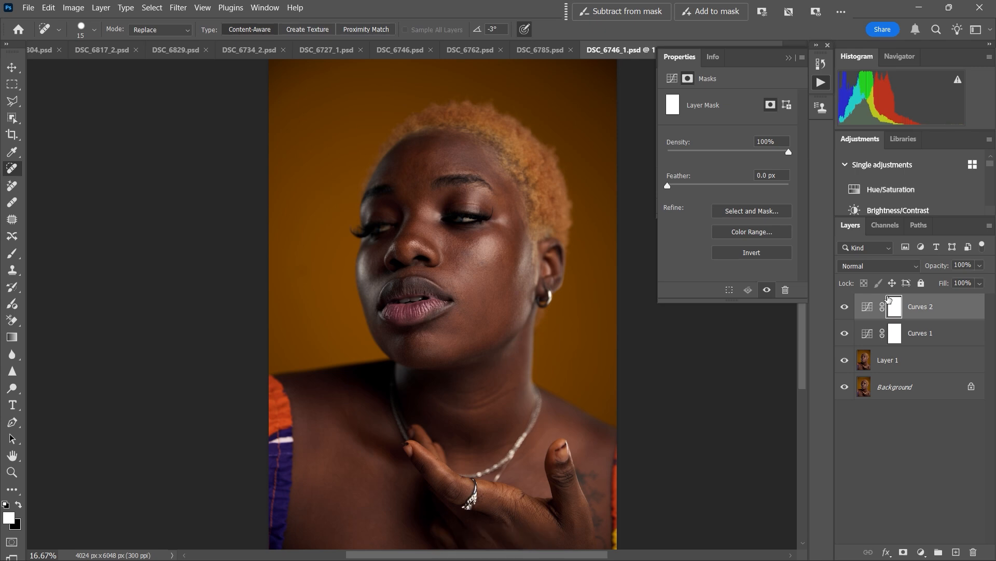
pyautogui.hotkey('ctrl', 'i')
pyautogui.click(895, 332)
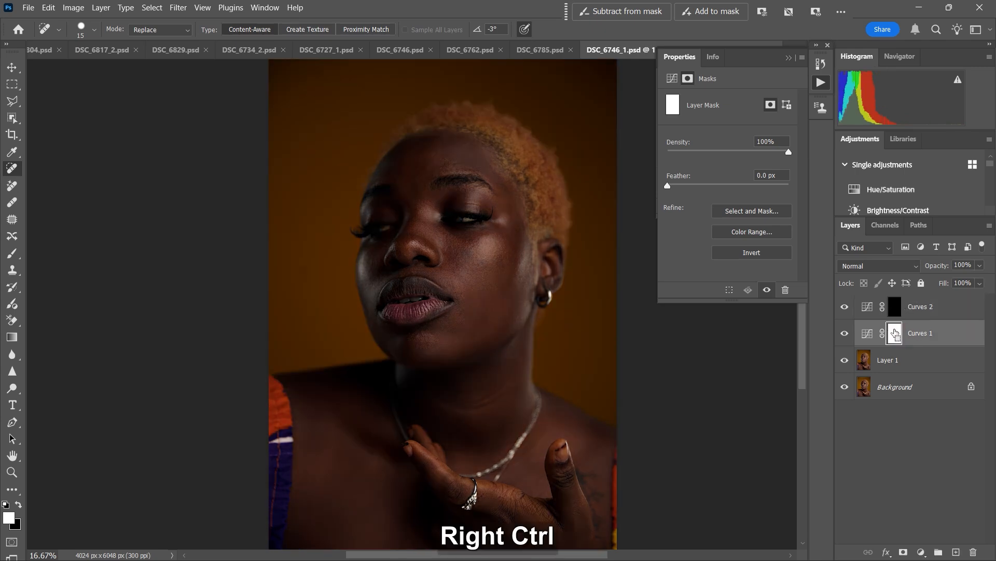
pyautogui.hotkey('ctrl', 'i')
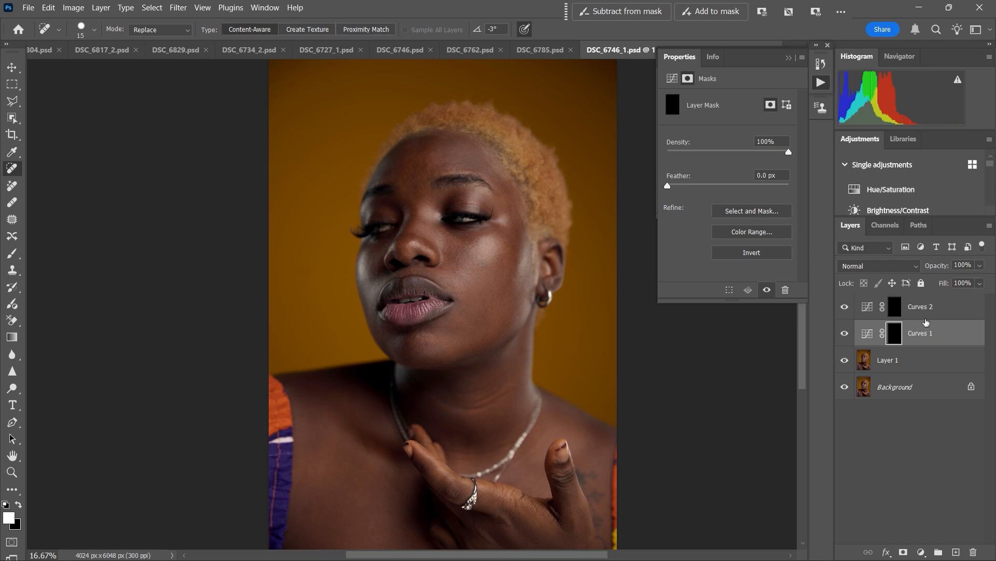
# Step: Group the Curves 1 and Curves 2 layers, look over the group's contents, and delete the group
pyautogui.keyDown('ctrl'); pyautogui.click(921, 314); pyautogui.keyUp('ctrl')
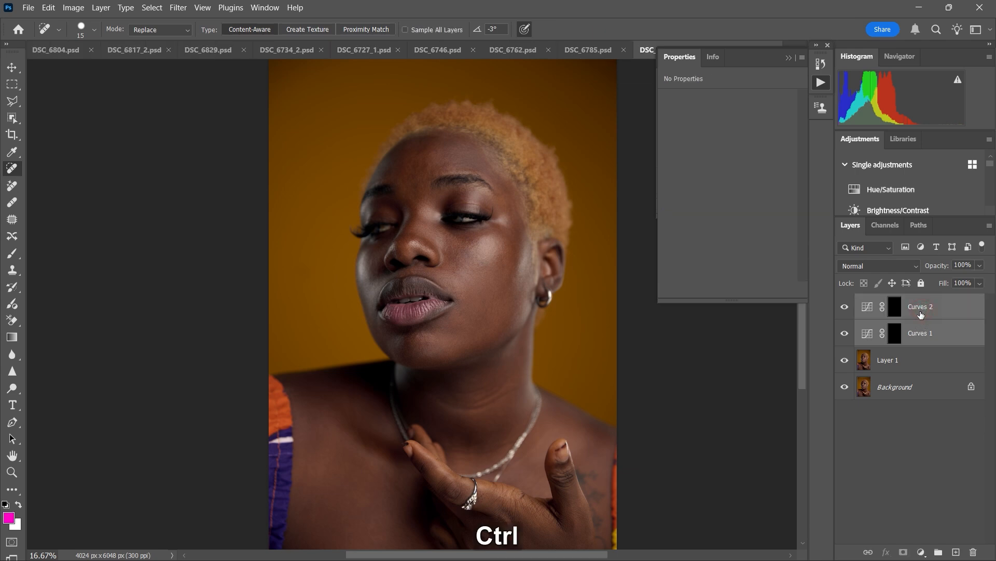
pyautogui.hotkey('ctrl', 'g')
pyautogui.click(860, 301)
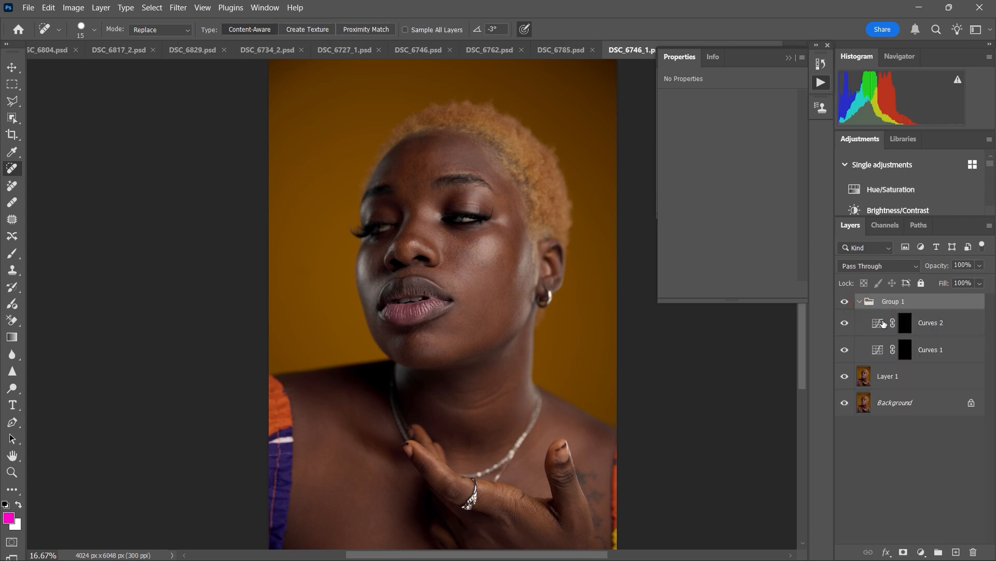
pyautogui.click(879, 330)
pyautogui.click(884, 353)
pyautogui.click(879, 328)
pyautogui.click(881, 350)
pyautogui.click(879, 327)
pyautogui.click(882, 350)
pyautogui.click(913, 303)
pyautogui.click(860, 301)
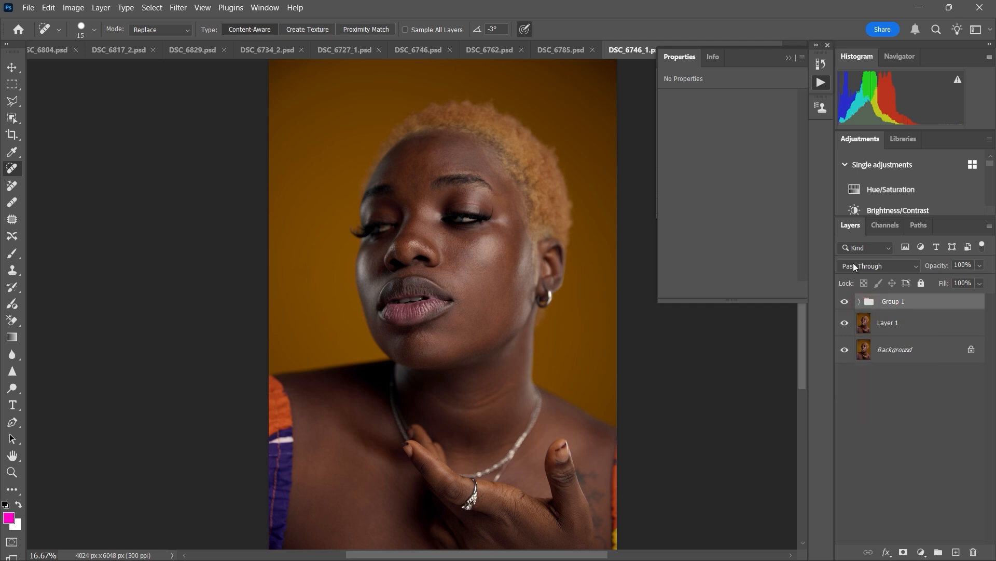
pyautogui.click(789, 57)
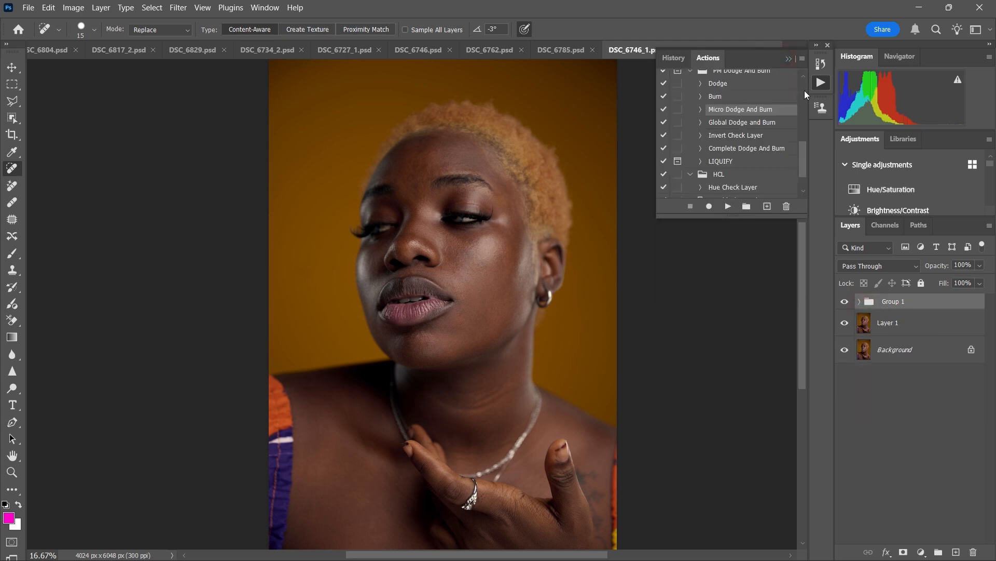
pyautogui.press('BackSpace')
# Step: Run the Micro Dodge And Burn action above Layer 1
pyautogui.click(729, 206)
pyautogui.click(860, 301)
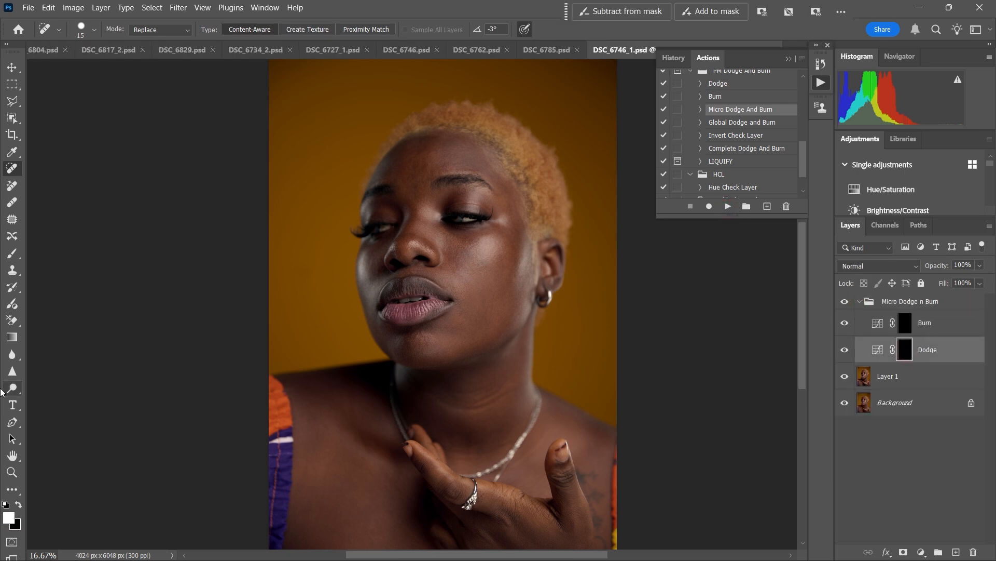
# Step: Choose the Brush tool with a soft 60 px tip at 0% hardness and set its flow to 1%
pyautogui.click(12, 252)
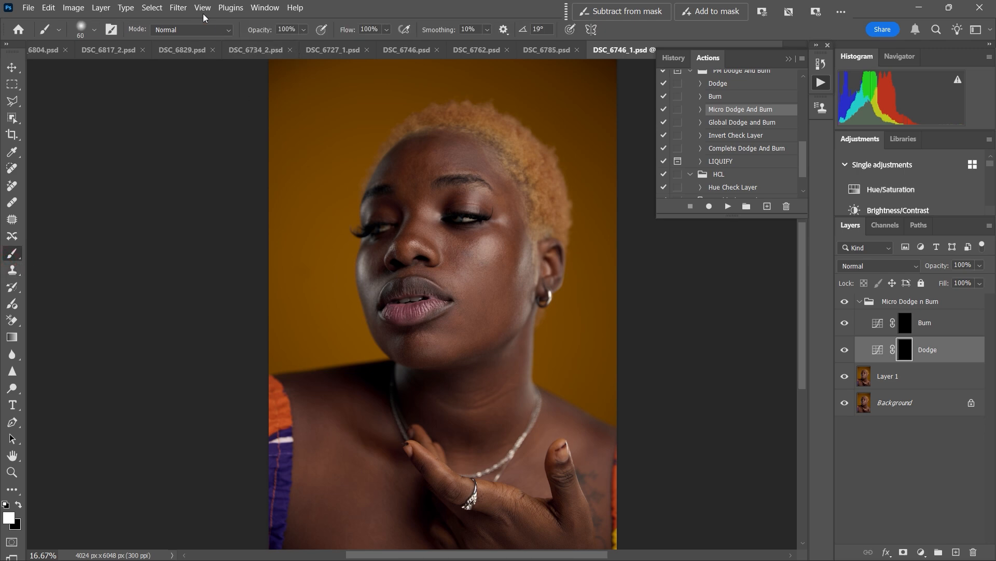
pyautogui.click(94, 30)
pyautogui.click(89, 86)
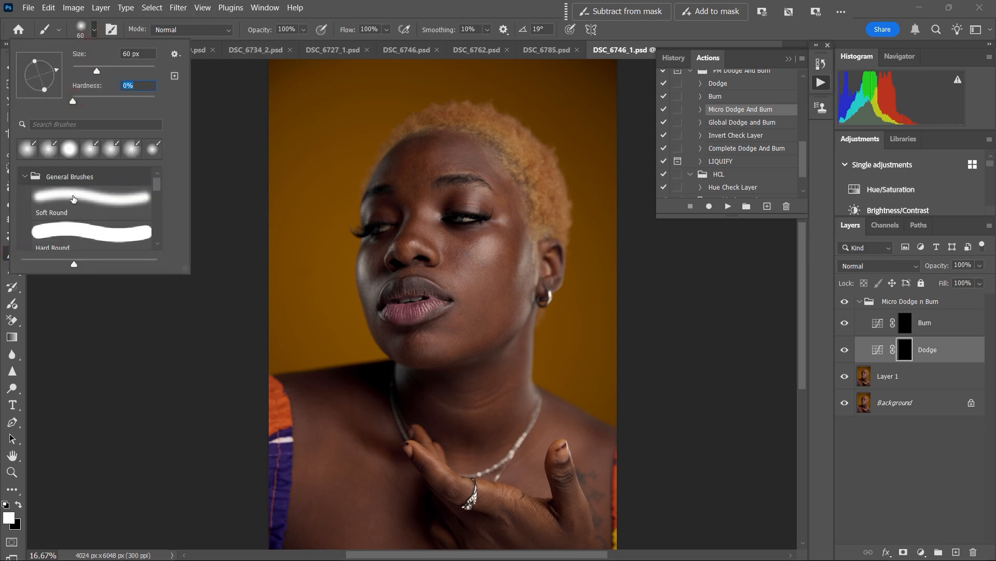
pyautogui.click(229, 105)
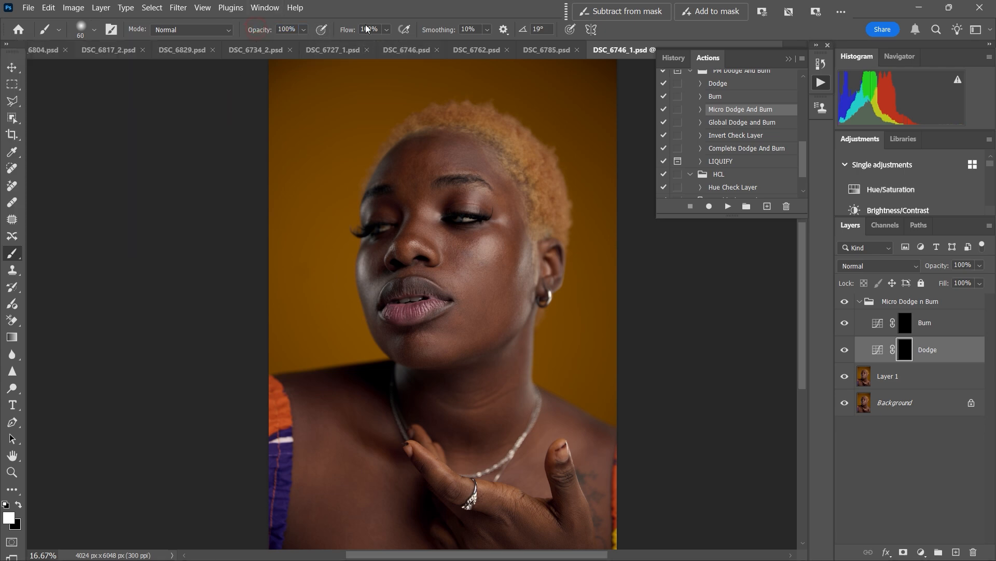
pyautogui.moveTo(353, 31); pyautogui.dragTo(276, 41)
# Step: Collapse the Micro Dodge n Burn group and run the Invert Check Layer action above it
pyautogui.click(859, 302)
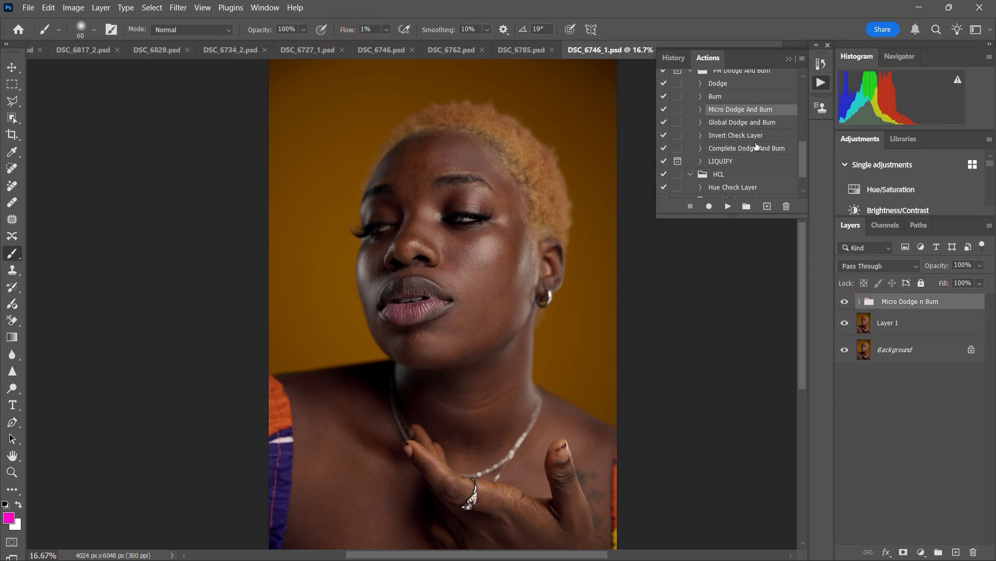
pyautogui.click(742, 136)
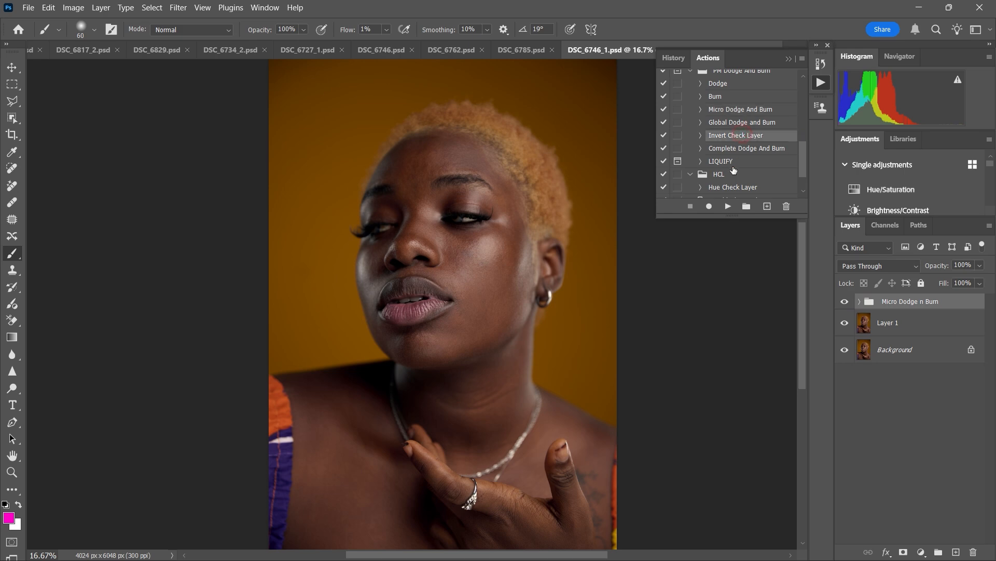
pyautogui.click(728, 207)
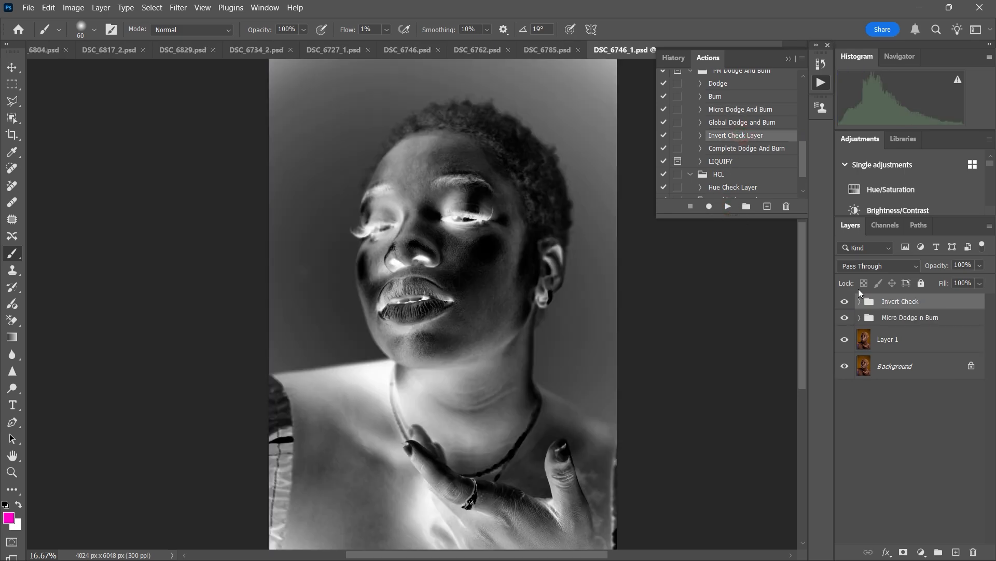
# Step: Delete the Levels 1 layer from the Invert Check group
pyautogui.click(859, 303)
pyautogui.click(910, 352)
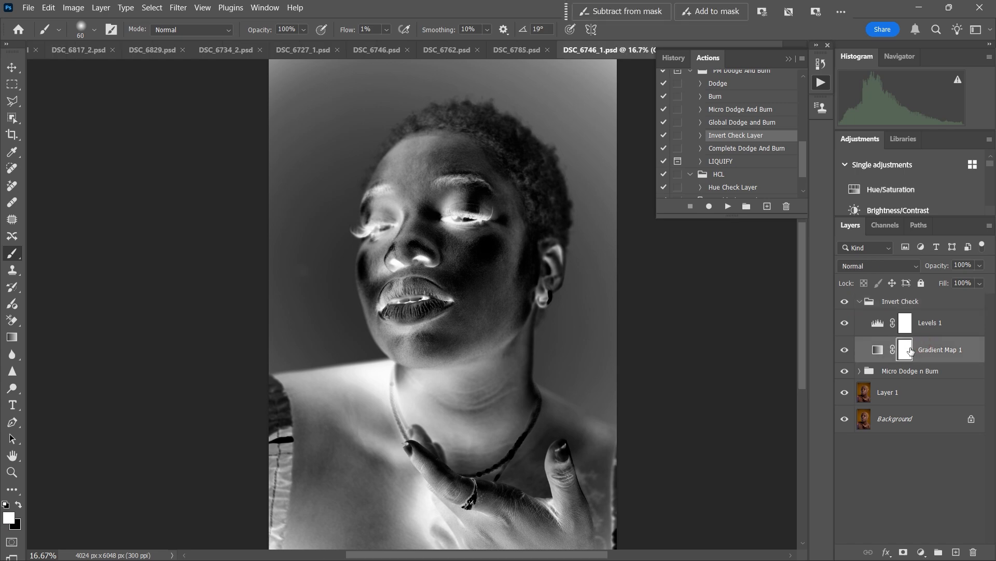
pyautogui.click(845, 323)
pyautogui.click(930, 330)
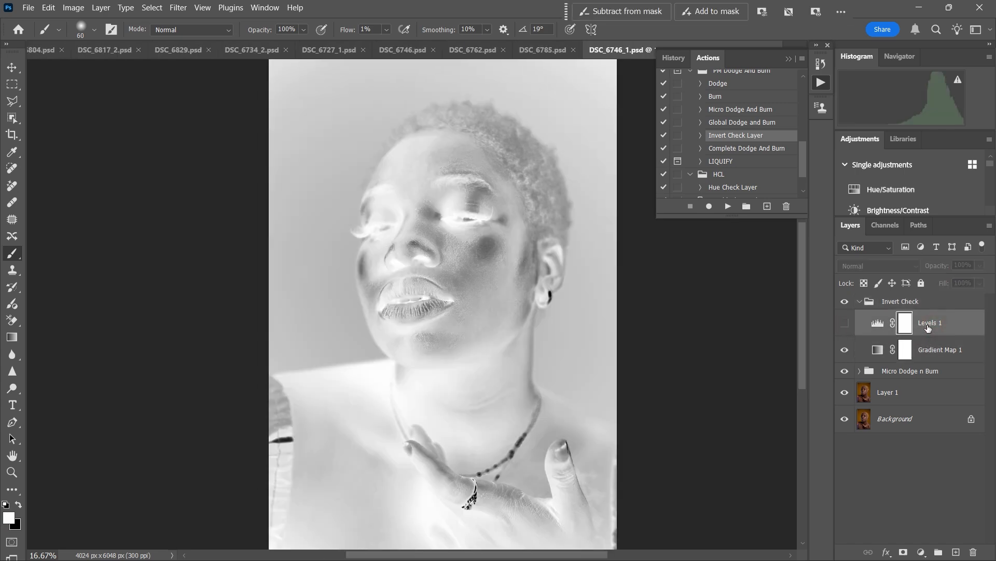
pyautogui.press('BackSpace')
# Step: Add a Black & White adjustment layer and a Curves adjustment layer above Gradient Map 1 in the Invert Check group
pyautogui.click(922, 551)
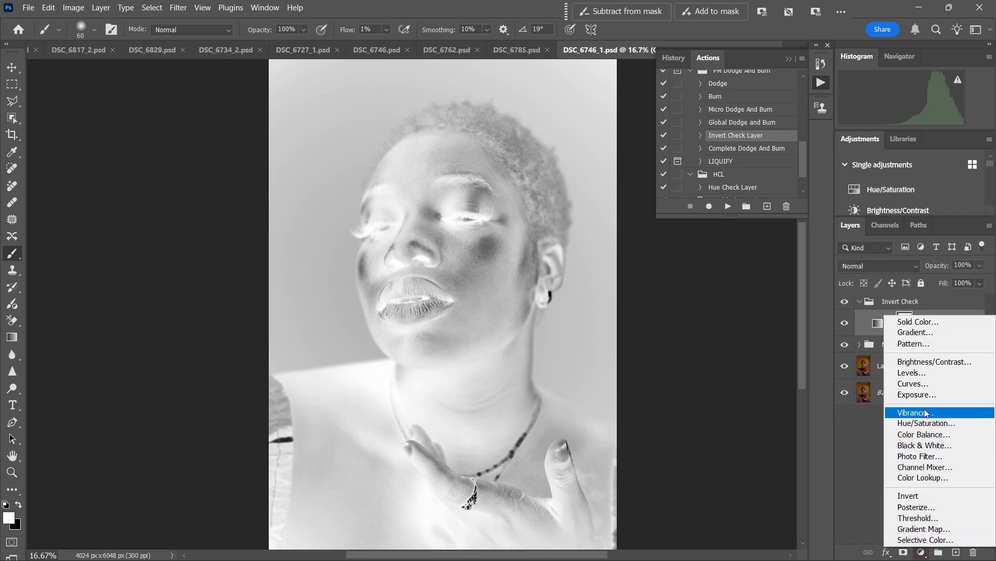
pyautogui.click(923, 445)
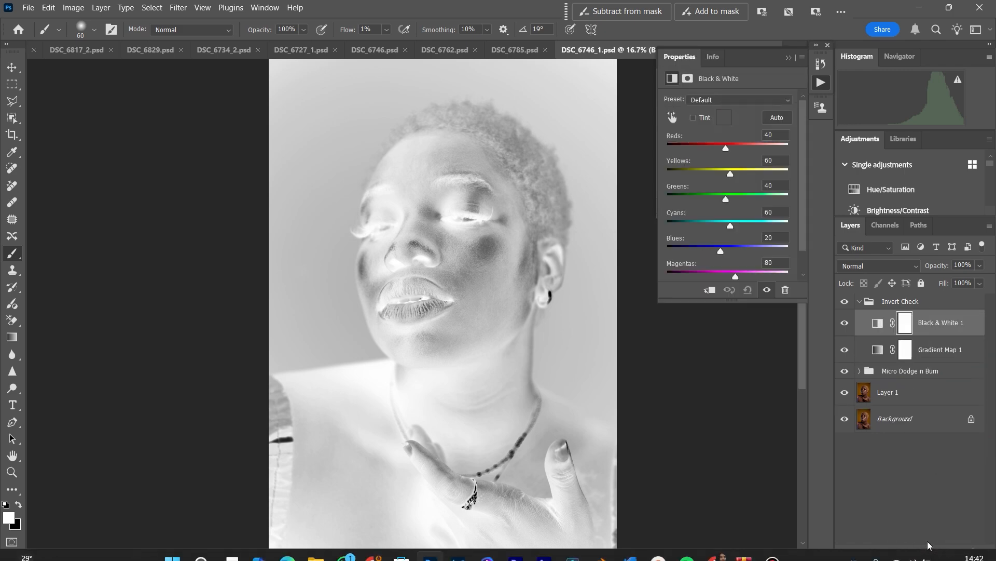
pyautogui.click(921, 551)
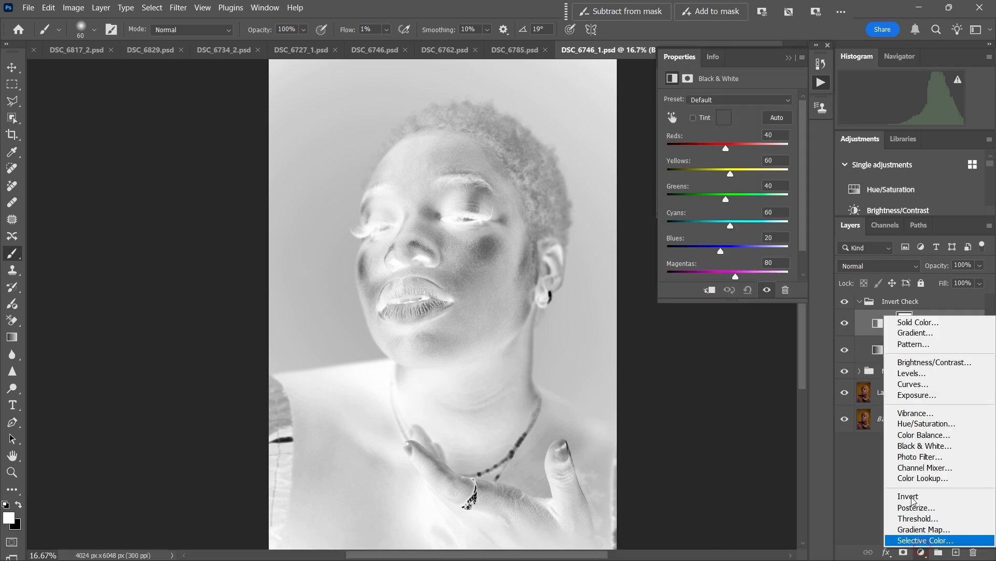
pyautogui.click(908, 384)
# Step: Add a second Curves adjustment layer and move it between Black & White 1 and Gradient Map 1
pyautogui.click(921, 552)
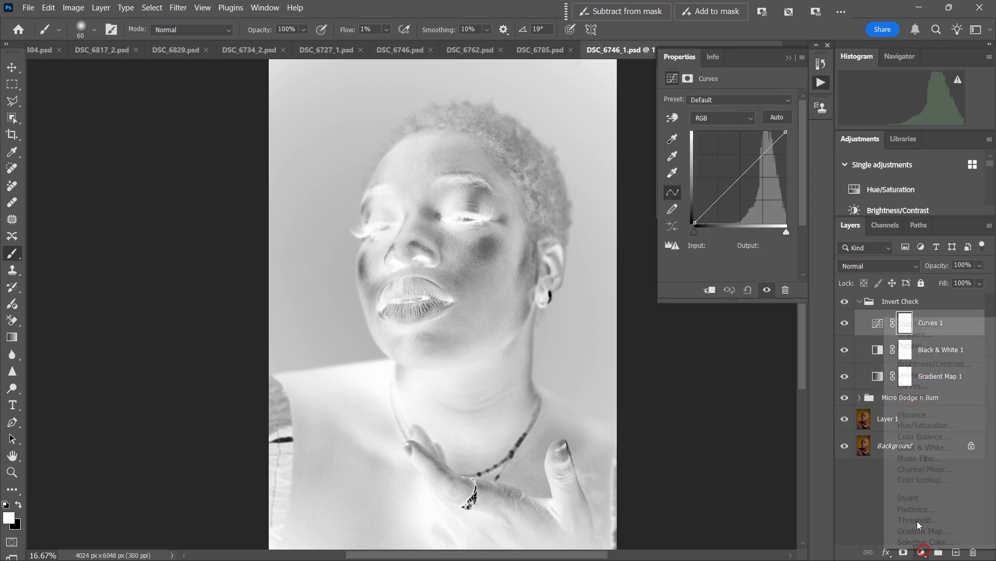
pyautogui.click(912, 385)
pyautogui.moveTo(918, 319); pyautogui.dragTo(924, 388)
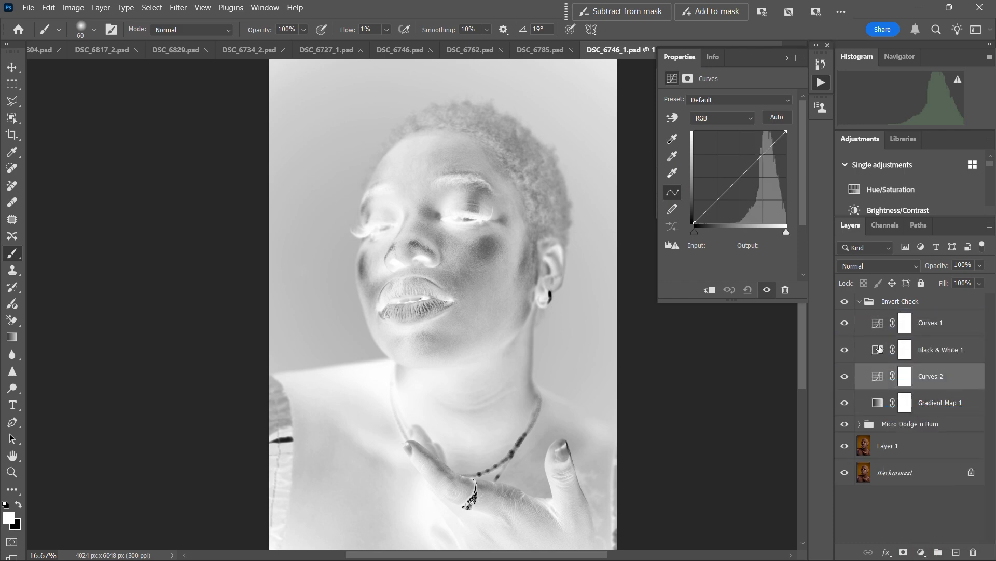
# Step: Hide the Curves 1 and Black & White 1 layers and compare the image with Gradient Map 1 off and on
pyautogui.moveTo(844, 323); pyautogui.dragTo(845, 349)
pyautogui.click(846, 401)
pyautogui.click(846, 401)
pyautogui.click(846, 402)
pyautogui.click(846, 402)
pyautogui.click(874, 401)
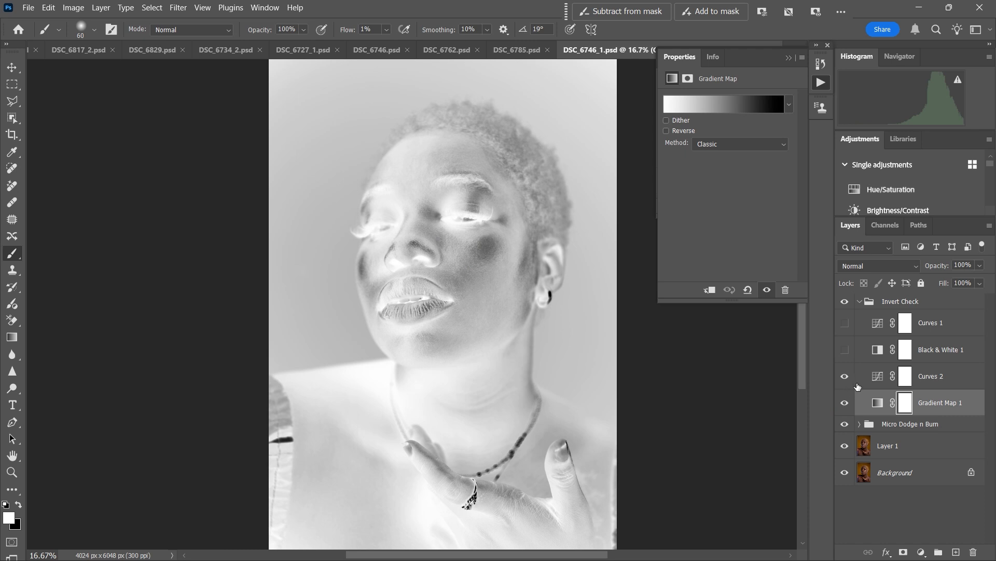
# Step: Darken the check view with Curves 2, using a lowered highlight point and a shadow point at input 86, output 30
pyautogui.click(879, 376)
pyautogui.moveTo(718, 202); pyautogui.dragTo(725, 207)
pyautogui.moveTo(763, 166); pyautogui.dragTo(763, 177)
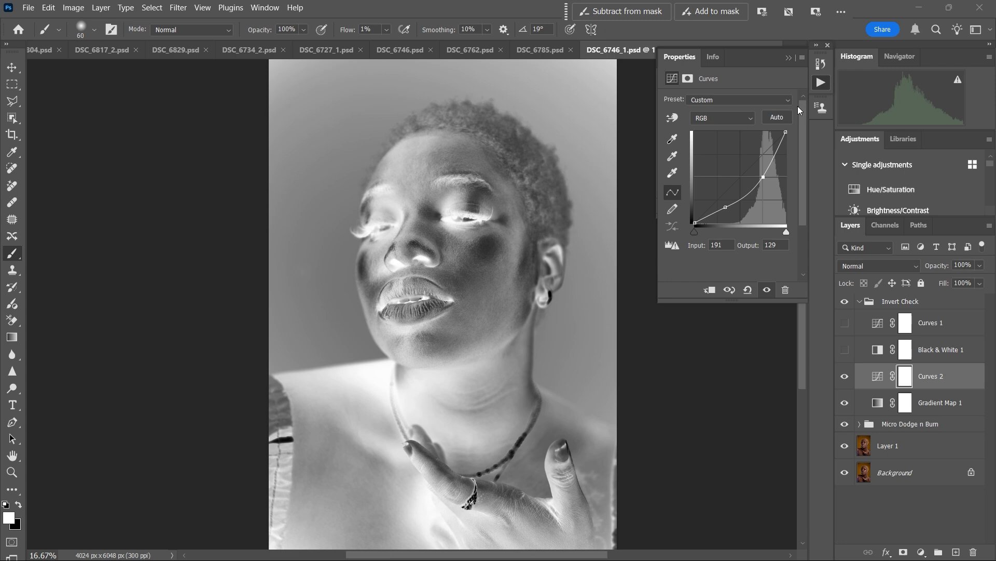
pyautogui.moveTo(771, 178)
pyautogui.mouseDown()
pyautogui.moveTo(762, 174)
pyautogui.moveTo(768, 181)
pyautogui.mouseUp()
pyautogui.moveTo(726, 207); pyautogui.dragTo(725, 213)
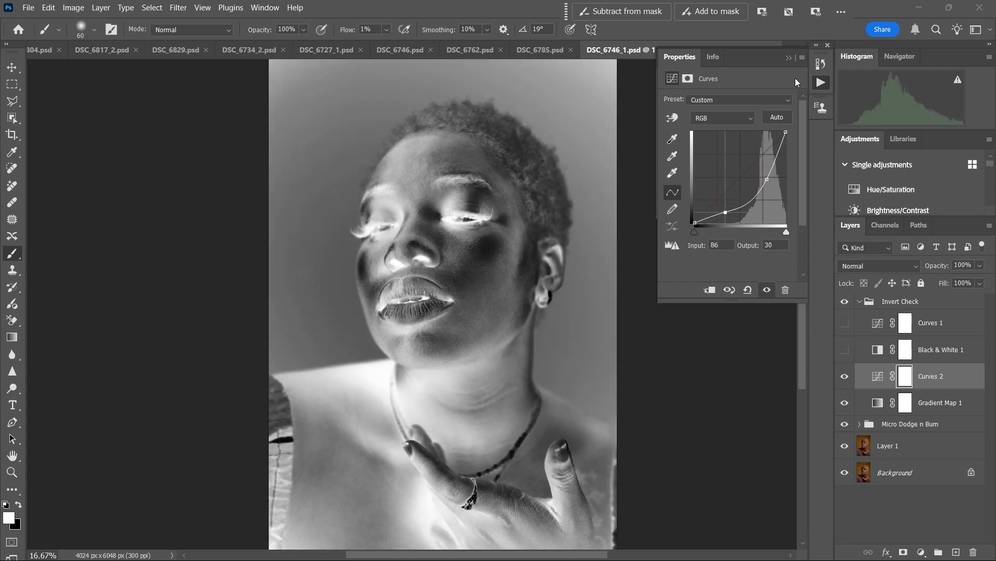
pyautogui.click(789, 59)
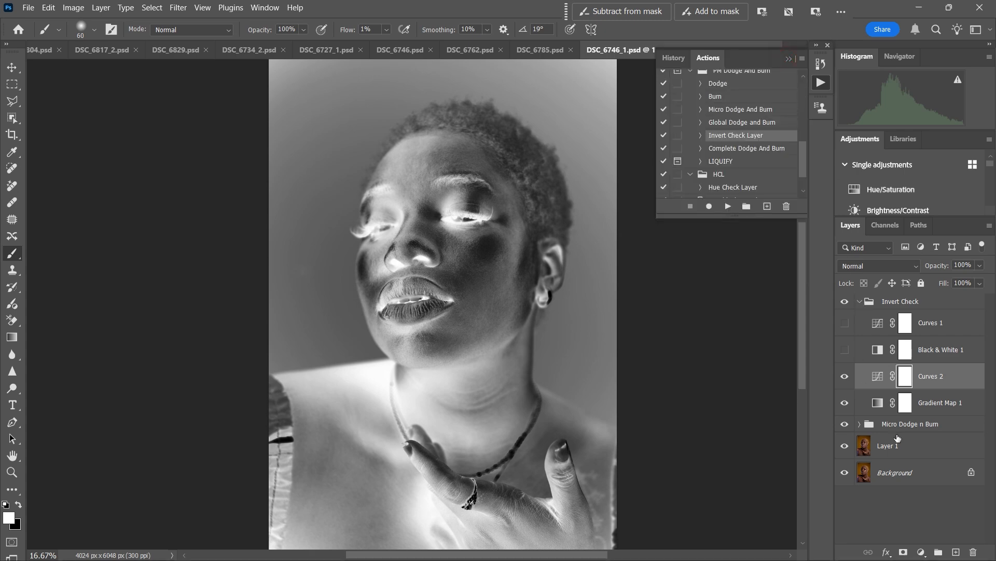
# Step: Select the Dodge layer's mask in the Micro Dodge n Burn group and examine the face up close in the inverted view
pyautogui.click(863, 423)
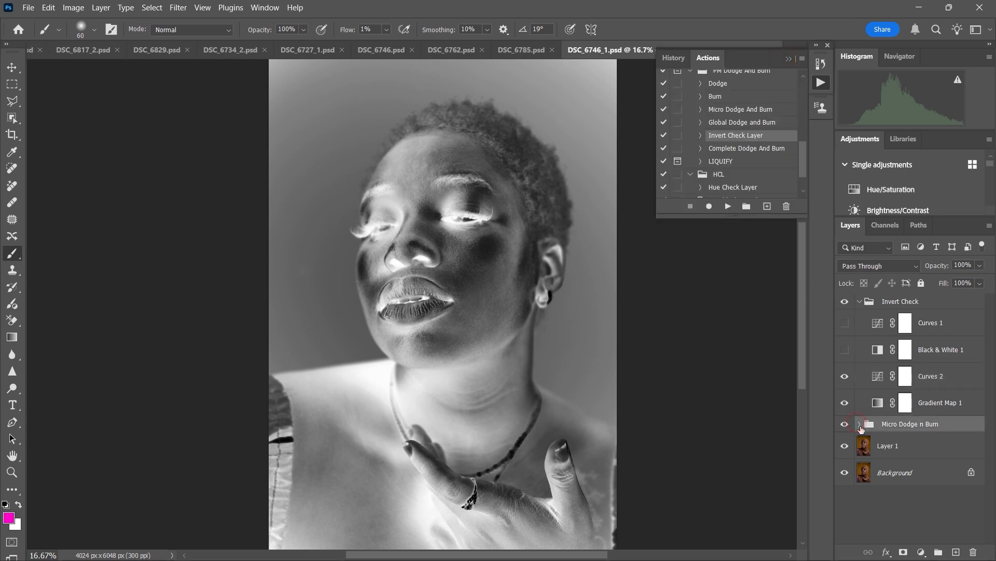
pyautogui.click(860, 424)
pyautogui.click(905, 472)
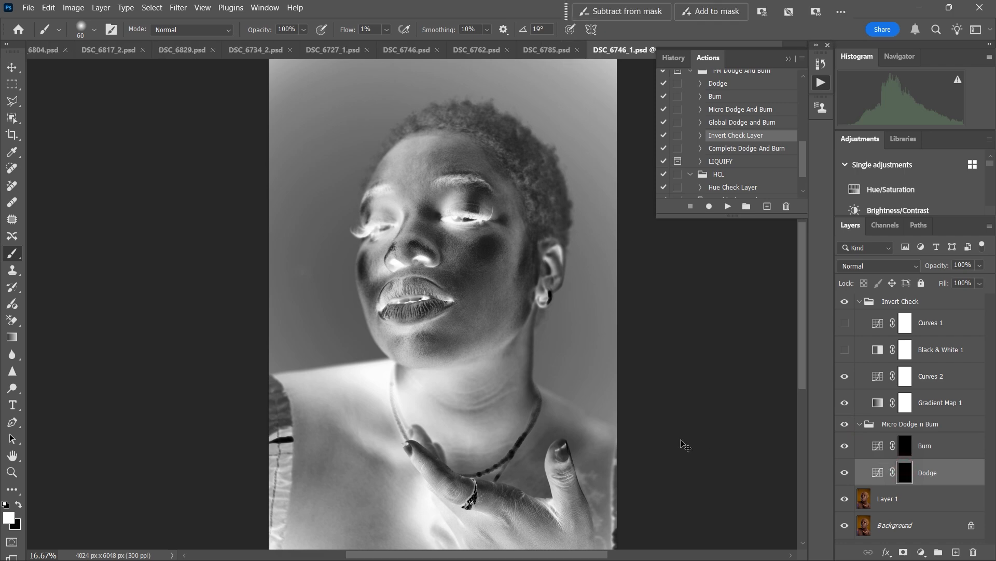
pyautogui.hotkey('ctrl', '=')
pyautogui.hotkey('ctrl', '=')
pyautogui.hotkey('ctrl', '=')
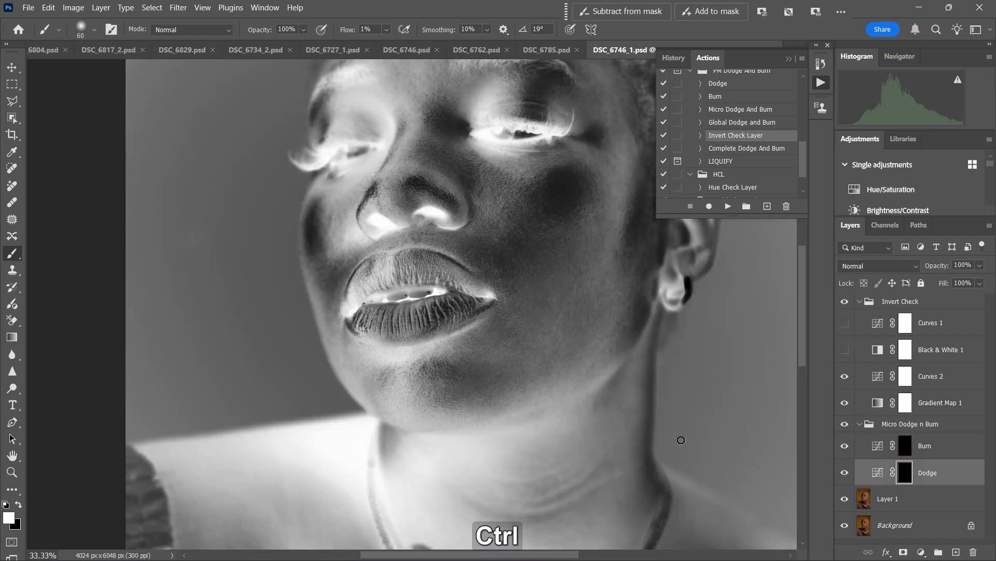
pyautogui.moveTo(550, 310); pyautogui.dragTo(611, 374)
# Step: Hide the Invert Check group and select the Burn layer's mask
pyautogui.click(844, 302)
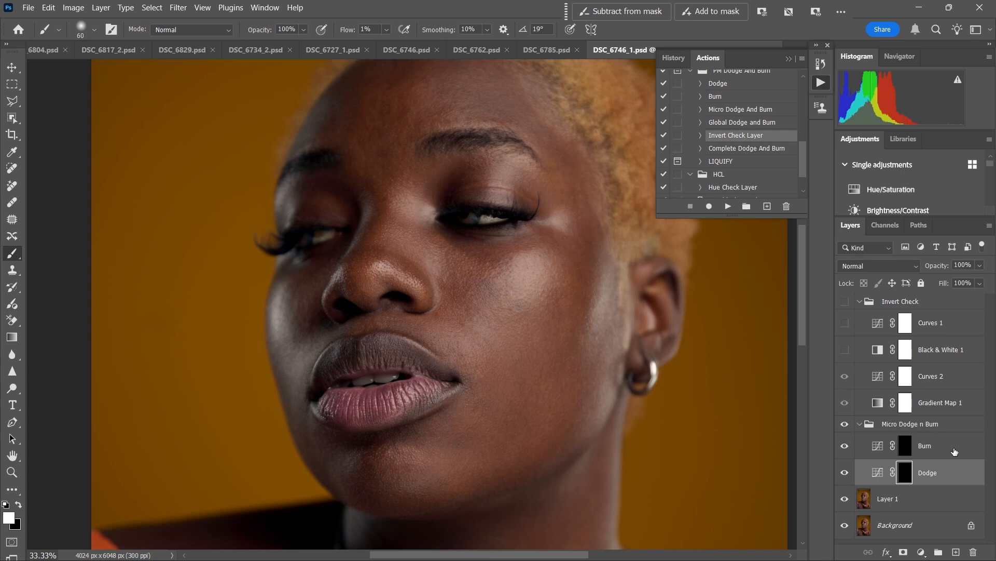
pyautogui.click(910, 449)
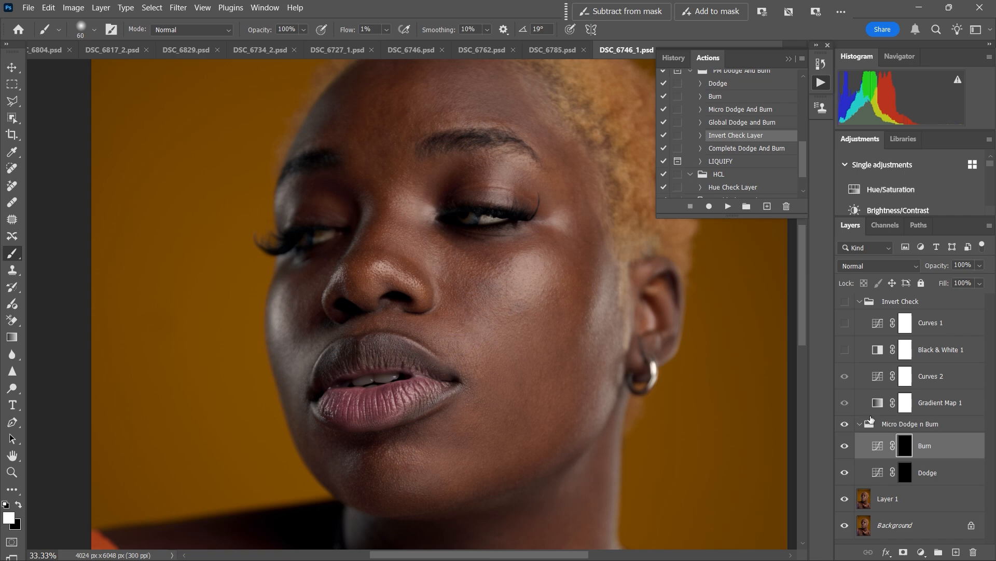
# Step: Dodge the cheek below the eye on the Dodge layer's mask with a size 60 brush at 1% flow
pyautogui.click(906, 472)
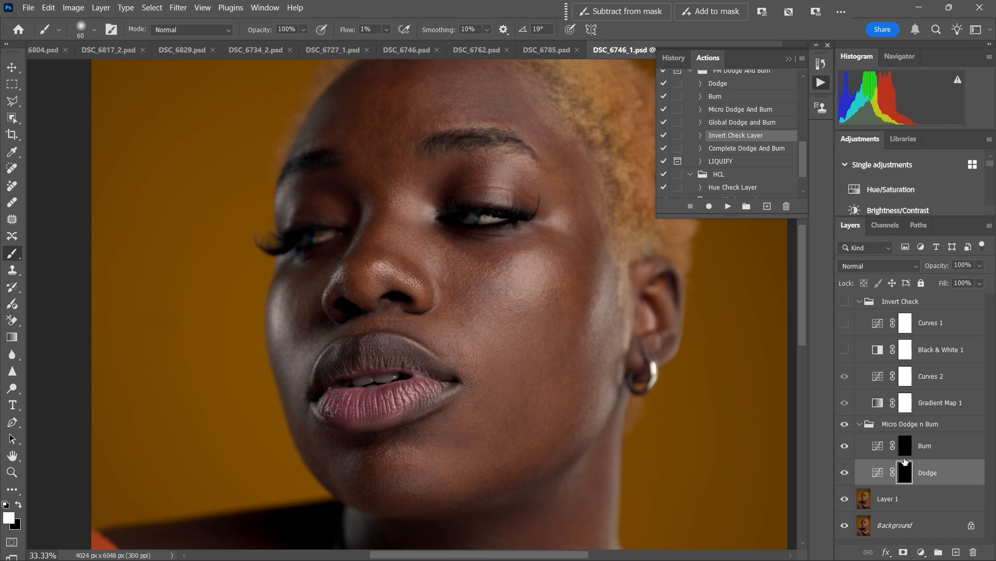
pyautogui.press(']')
pyautogui.press(']')
pyautogui.press('[')
pyautogui.press('[')
pyautogui.press('[')
pyautogui.press('[')
pyautogui.moveTo(558, 303); pyautogui.dragTo(504, 298)
pyautogui.press(']')
pyautogui.press(']')
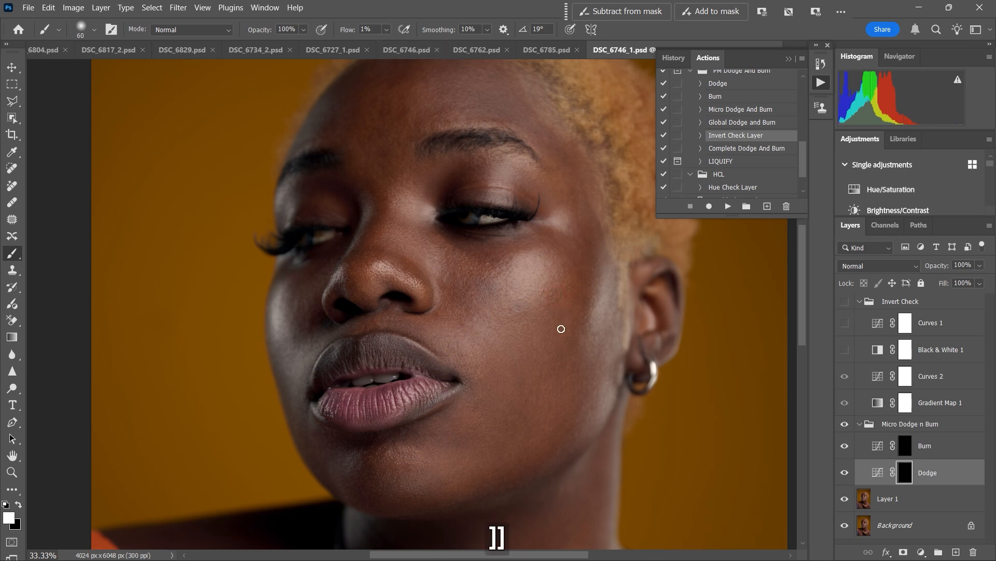
pyautogui.moveTo(565, 313); pyautogui.dragTo(570, 317)
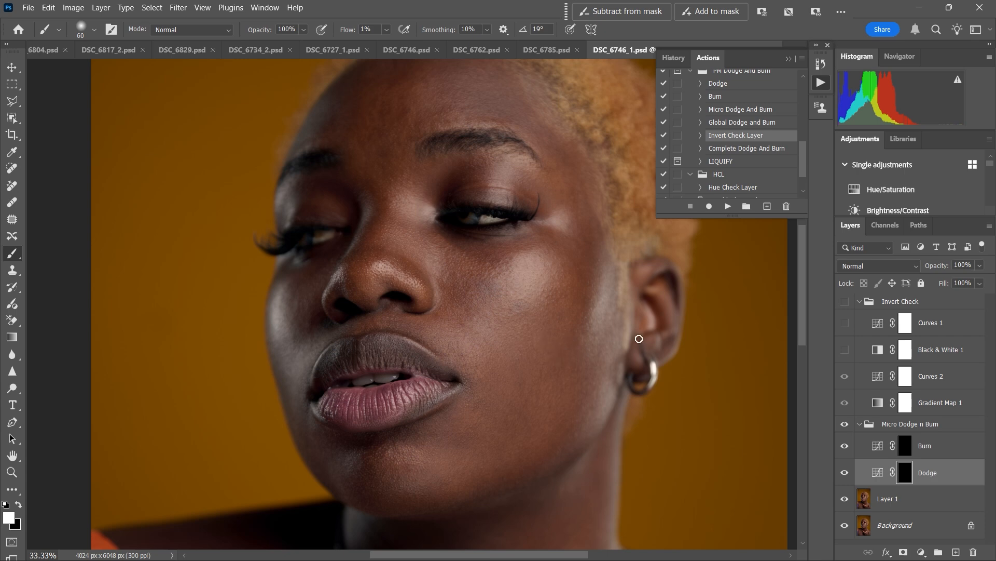
# Step: Compare the portrait with the Dodge layer off and on
pyautogui.click(845, 474)
pyautogui.click(845, 474)
pyautogui.click(846, 474)
pyautogui.click(846, 475)
pyautogui.click(845, 474)
pyautogui.click(845, 474)
# Step: Burn the skin beside the corner of the mouth on the Burn layer's mask with a brush of size 60 to 70
pyautogui.click(902, 446)
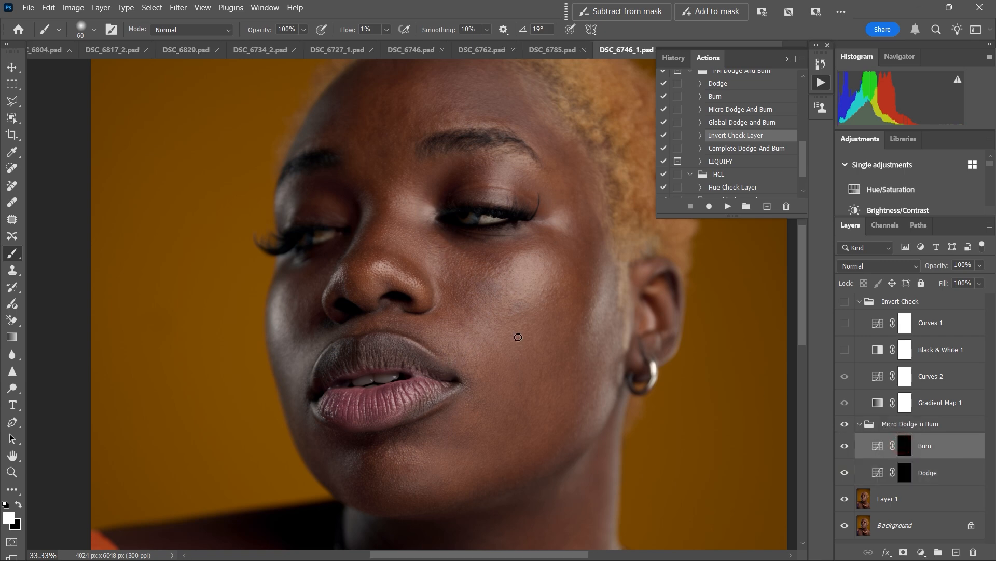
pyautogui.press('[')
pyautogui.press('[')
pyautogui.press(']')
pyautogui.press(']')
pyautogui.press(']')
pyautogui.press(']')
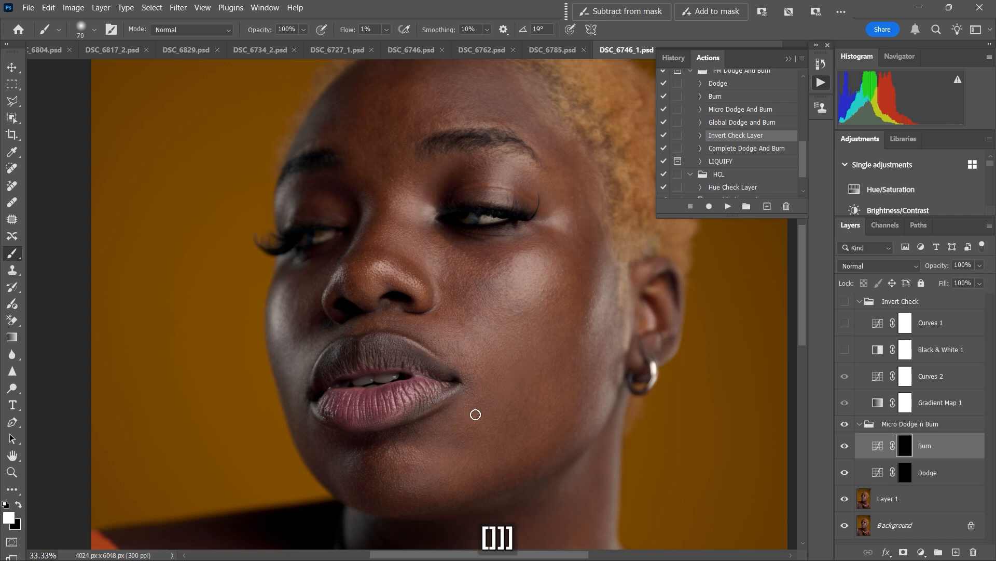
pyautogui.press('[')
pyautogui.press('[')
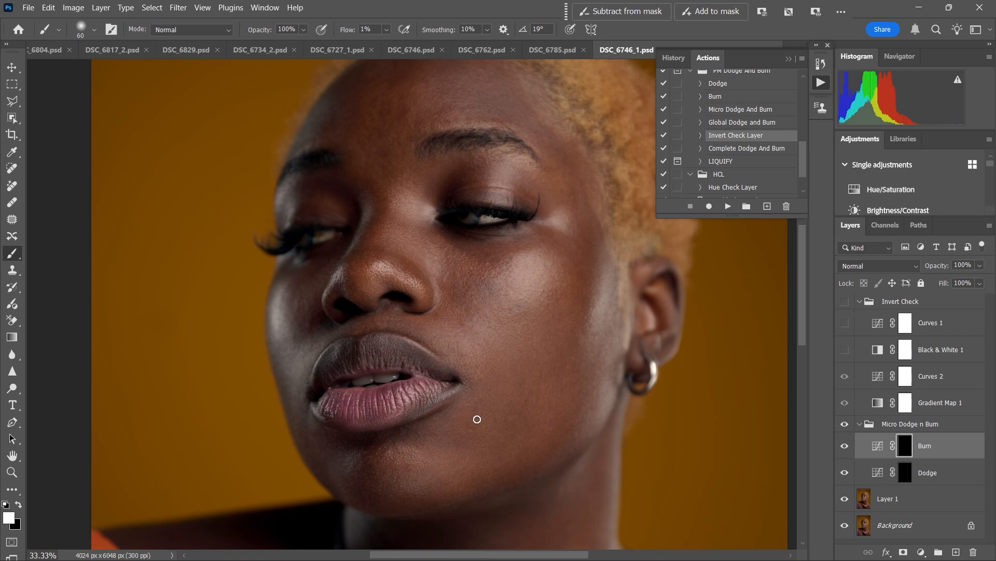
# Step: Compare the portrait with the Burn layer off and on, and undo the last change
pyautogui.click(846, 450)
pyautogui.click(846, 451)
pyautogui.click(846, 450)
pyautogui.click(846, 451)
pyautogui.click(846, 451)
pyautogui.click(847, 451)
pyautogui.hotkey('ctrl', 'z')
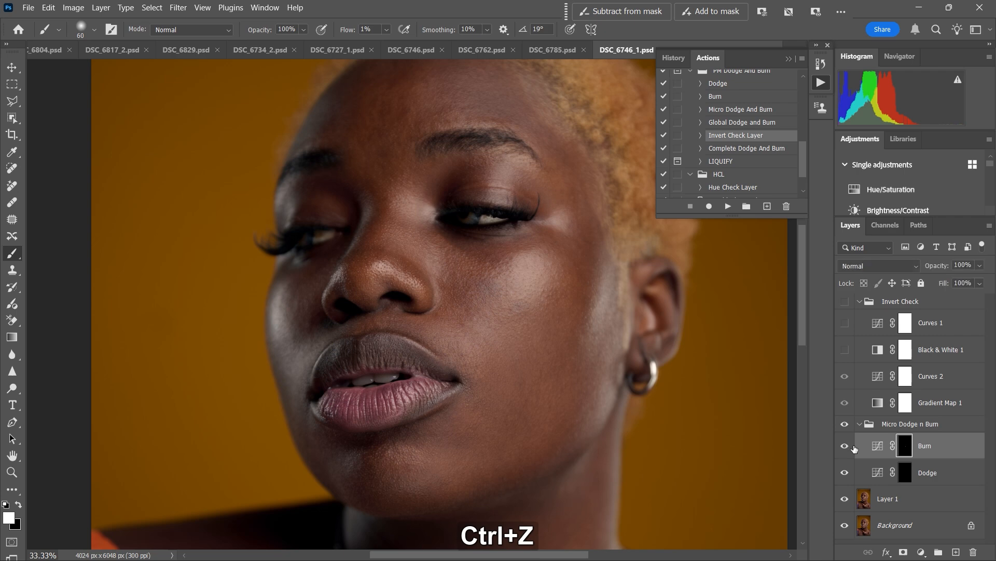
# Step: Show the Invert Check group and compare its inverted view with Gradient Map 1 and Curves 2 off and on
pyautogui.click(845, 405)
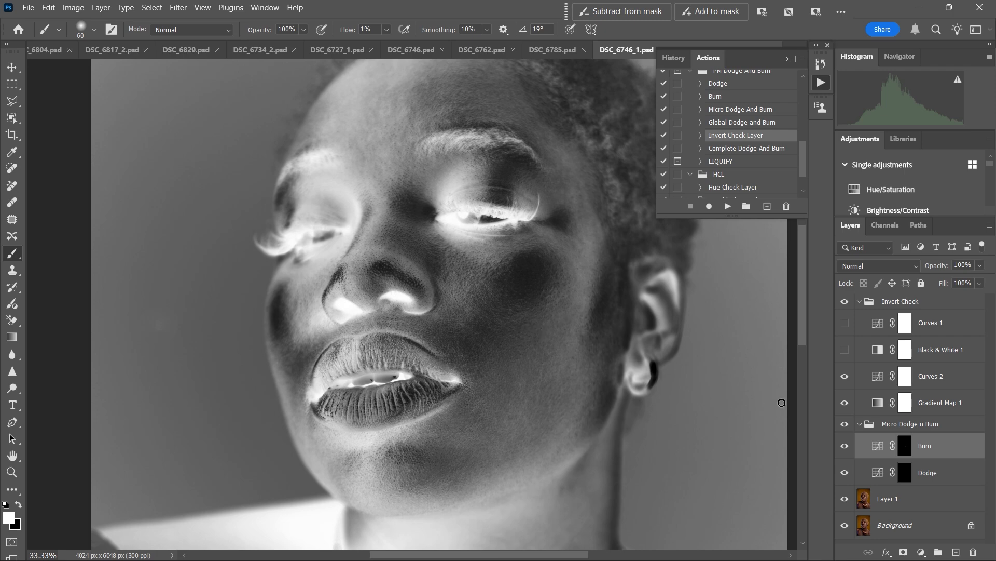
pyautogui.click(877, 405)
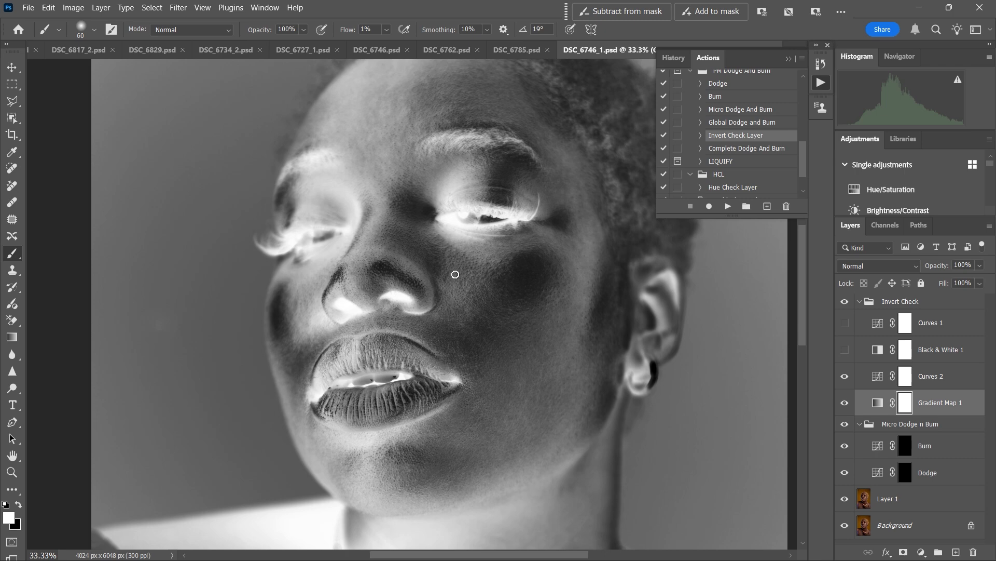
pyautogui.click(845, 402)
pyautogui.click(847, 407)
pyautogui.click(844, 376)
pyautogui.click(845, 404)
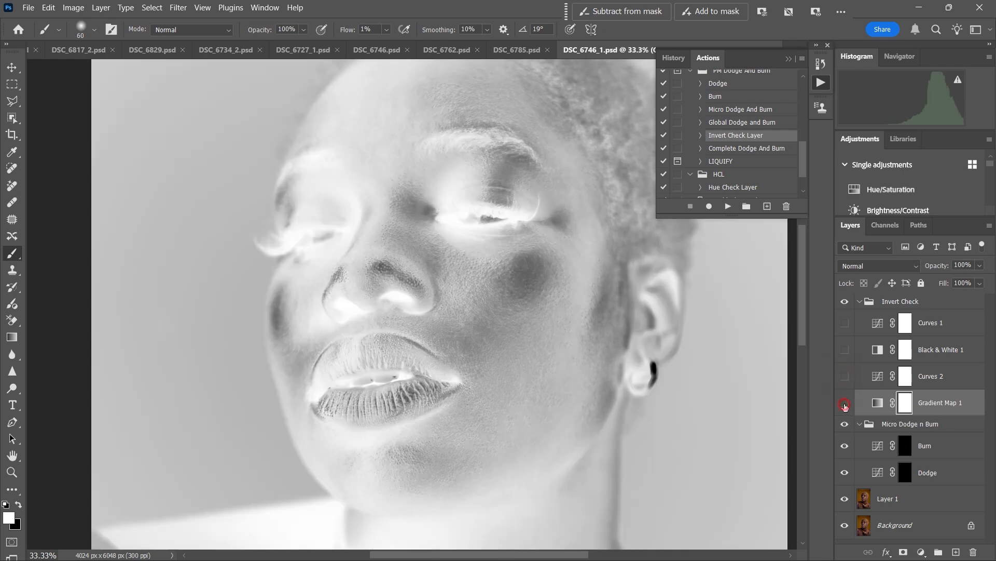
pyautogui.click(844, 378)
pyautogui.click(846, 403)
pyautogui.click(846, 403)
pyautogui.click(844, 377)
pyautogui.click(844, 378)
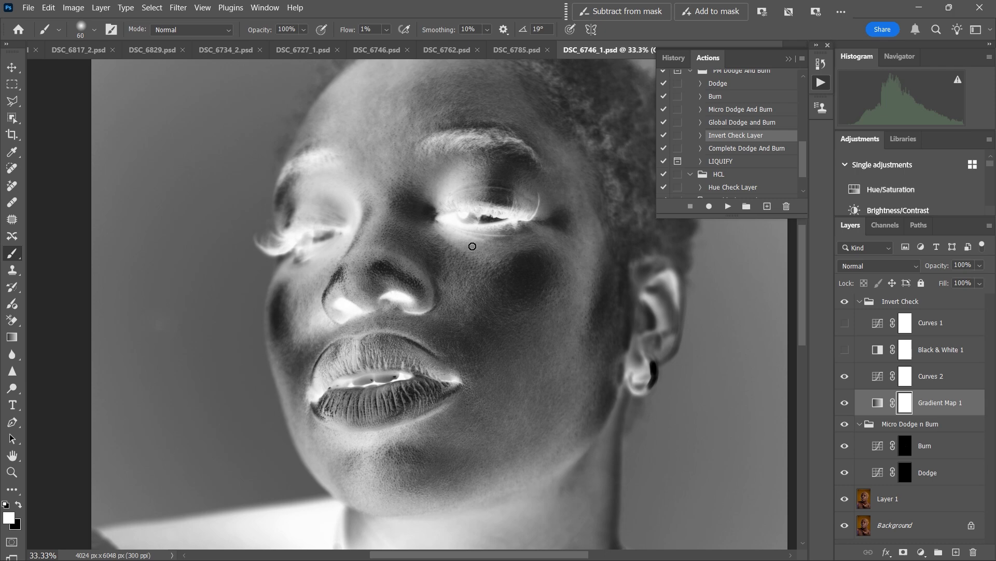
# Step: Select the Dodge layer's mask and compare the inverted view with the Dodge layer off and on
pyautogui.click(909, 471)
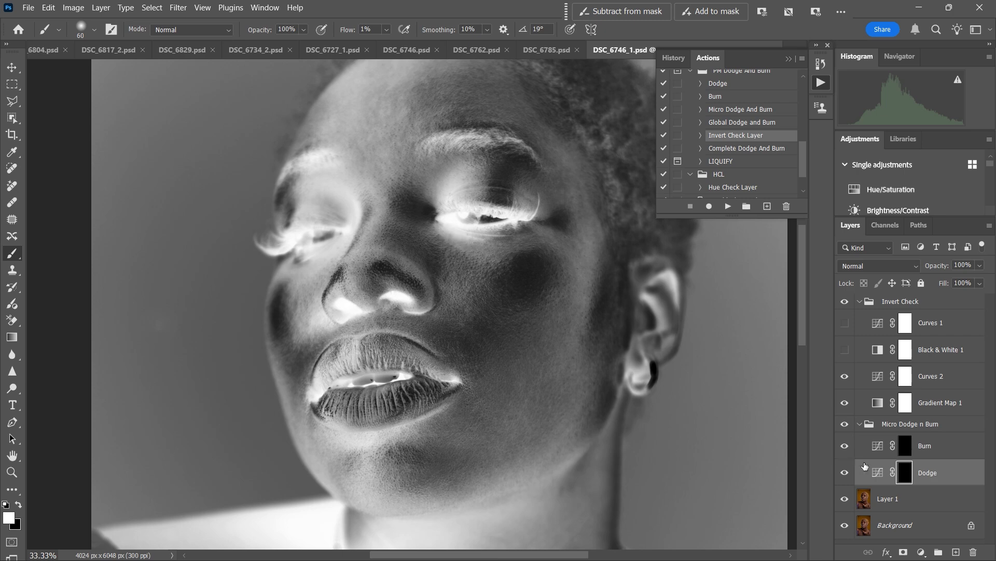
pyautogui.click(846, 474)
pyautogui.click(846, 473)
pyautogui.click(845, 473)
pyautogui.click(846, 473)
# Step: Hide Gradient Map 1 and Curves 2 and compare the colour image with the Dodge layer off and on
pyautogui.click(845, 404)
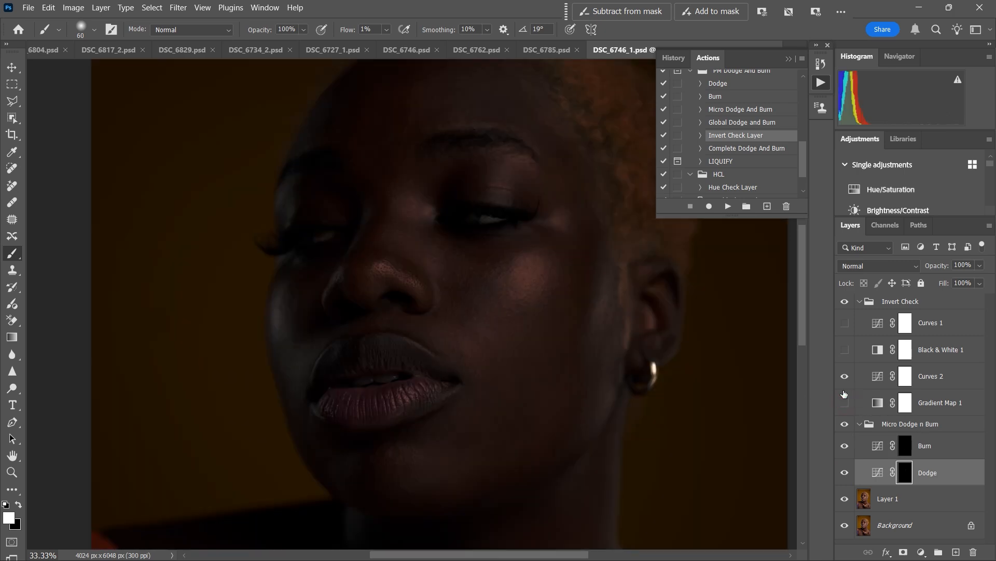
pyautogui.click(845, 376)
pyautogui.click(846, 474)
pyautogui.click(845, 475)
pyautogui.click(845, 474)
pyautogui.click(845, 475)
pyautogui.click(845, 475)
pyautogui.click(845, 475)
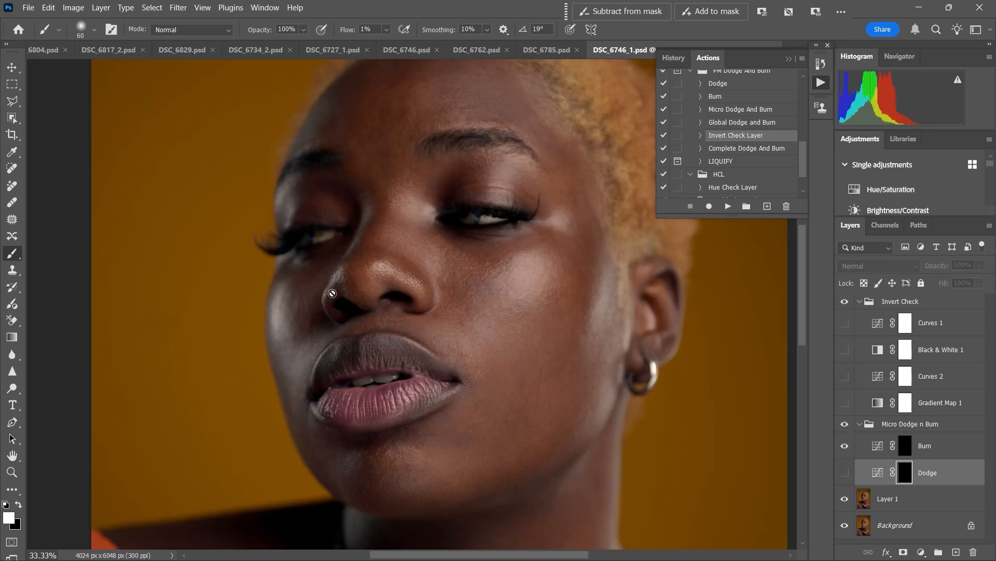
pyautogui.click(845, 473)
pyautogui.click(845, 473)
pyautogui.click(845, 473)
pyautogui.click(845, 473)
pyautogui.click(845, 474)
pyautogui.click(845, 473)
pyautogui.click(845, 474)
# Step: Show Gradient Map 1 and Curves 2 again and dodge the cheek beside the nose with a brush of size 60 to 90
pyautogui.click(845, 402)
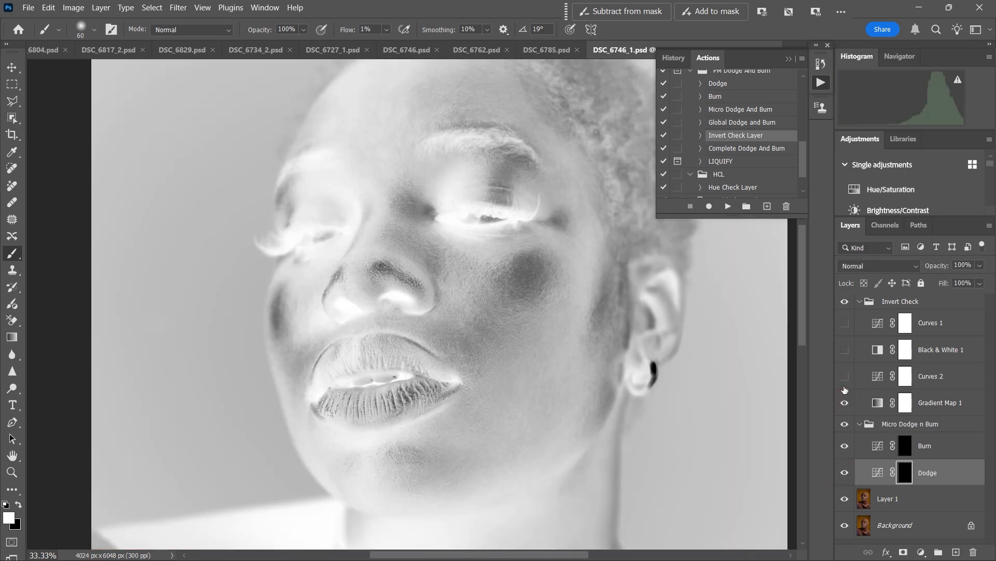
pyautogui.click(845, 377)
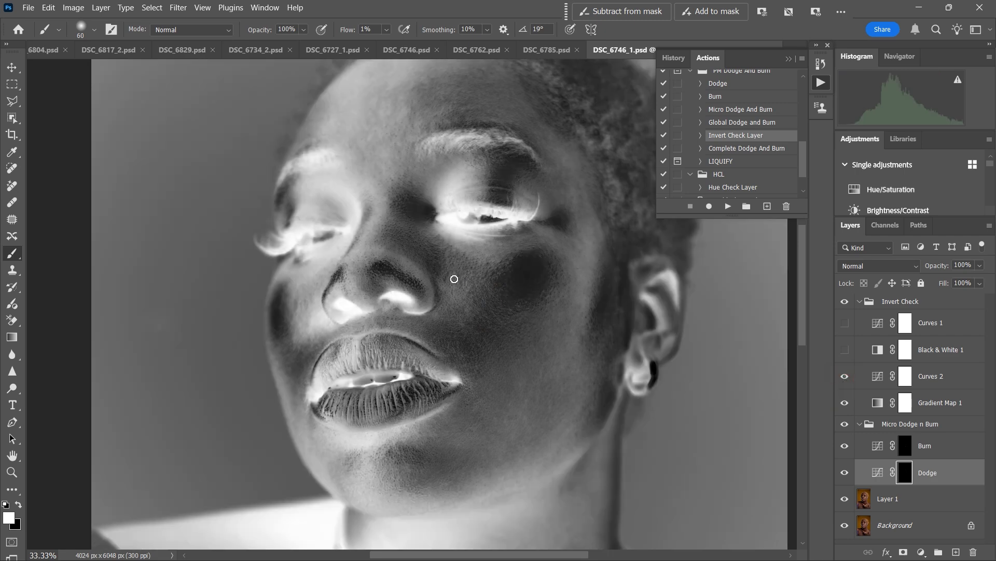
pyautogui.press(']')
pyautogui.moveTo(445, 284)
pyautogui.mouseDown()
pyautogui.moveTo(447, 301)
pyautogui.moveTo(454, 282)
pyautogui.moveTo(466, 304)
pyautogui.moveTo(453, 297)
pyautogui.mouseUp()
pyautogui.press('[')
pyautogui.press(']')
pyautogui.press(']')
pyautogui.moveTo(486, 260); pyautogui.dragTo(478, 260)
pyautogui.press(']')
pyautogui.moveTo(452, 281); pyautogui.dragTo(450, 281)
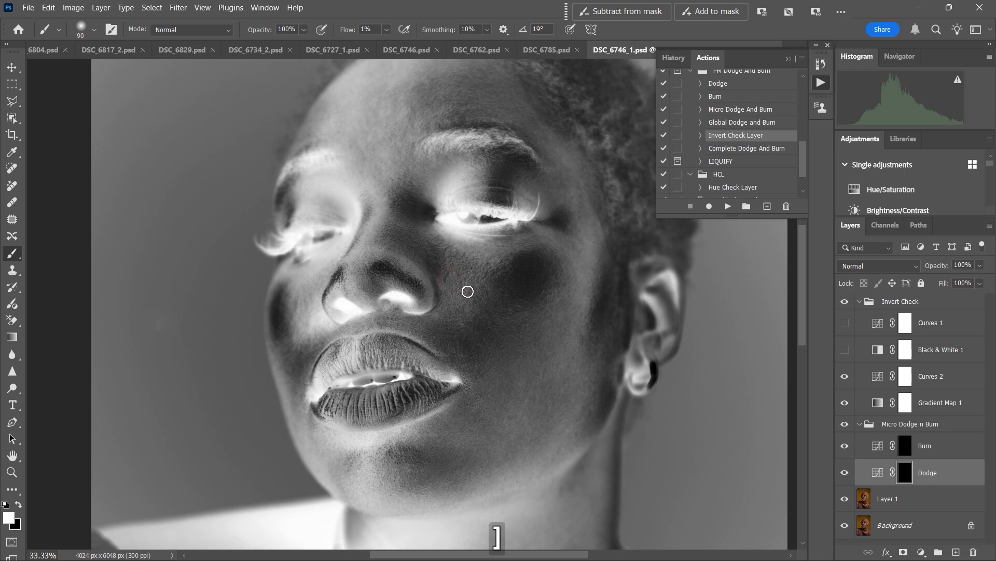
pyautogui.press('[')
pyautogui.press('[')
pyautogui.click(466, 287)
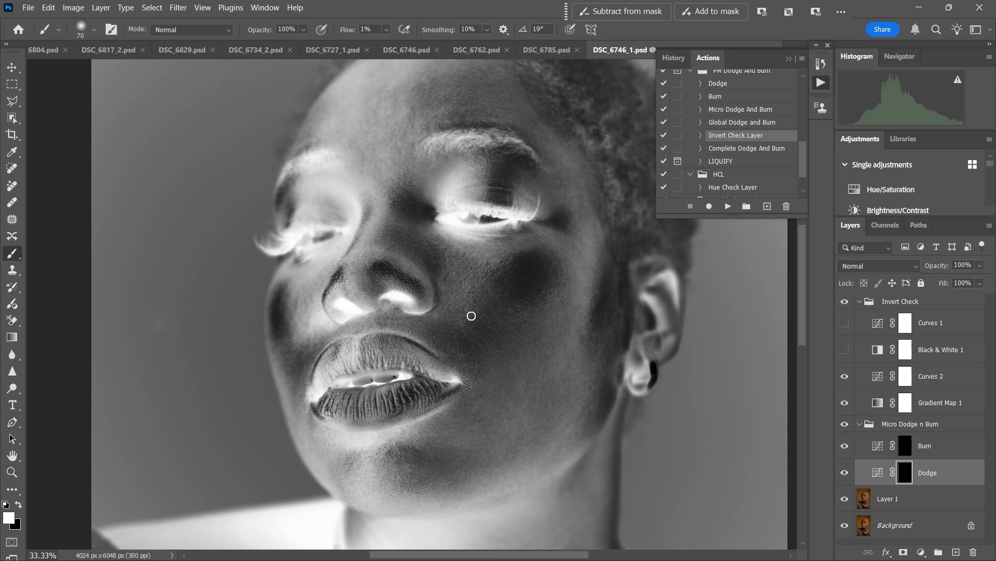
pyautogui.click(456, 283)
# Step: Compare the Dodge layer off and on with the Invert Check group temporarily hidden
pyautogui.click(845, 471)
pyautogui.click(845, 471)
pyautogui.click(845, 301)
pyautogui.click(844, 474)
pyautogui.click(844, 475)
pyautogui.click(843, 474)
pyautogui.click(845, 474)
pyautogui.click(845, 475)
pyautogui.click(845, 475)
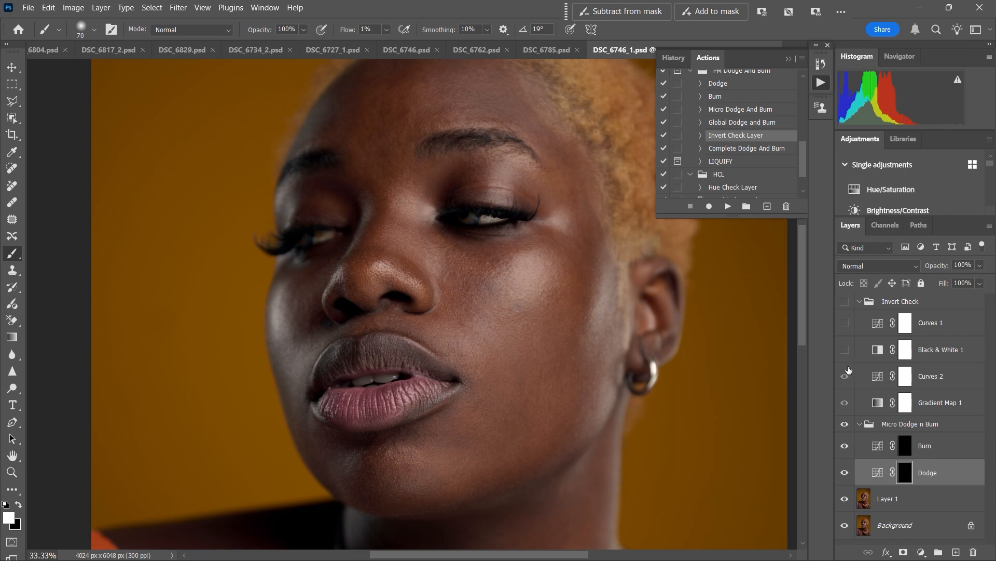
pyautogui.click(845, 301)
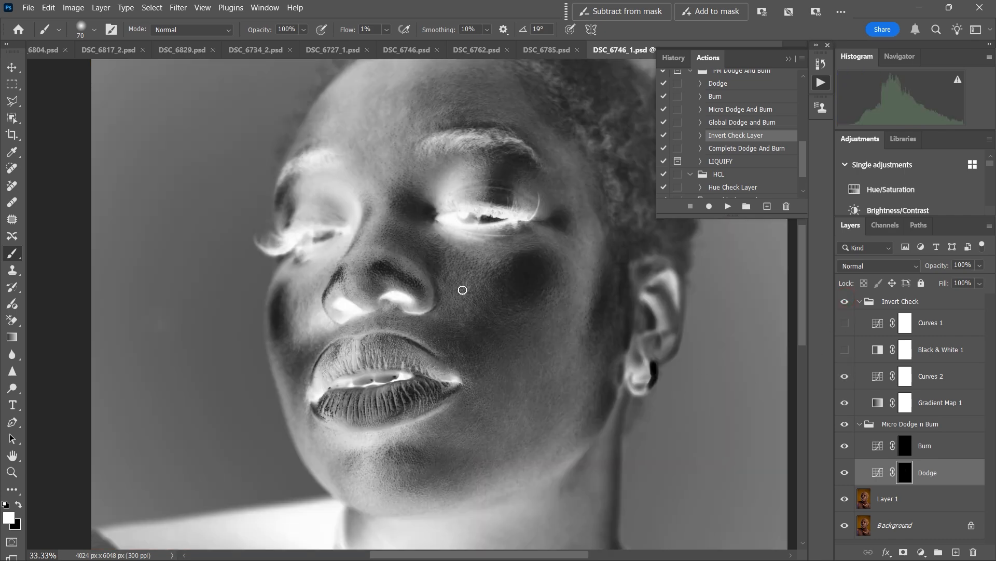
# Step: Dodge the skin right beside the nostril at 66.67% zoom with a size 35 brush in the inverted view
pyautogui.hotkey('ctrl', '=')
pyautogui.hotkey('ctrl', '=')
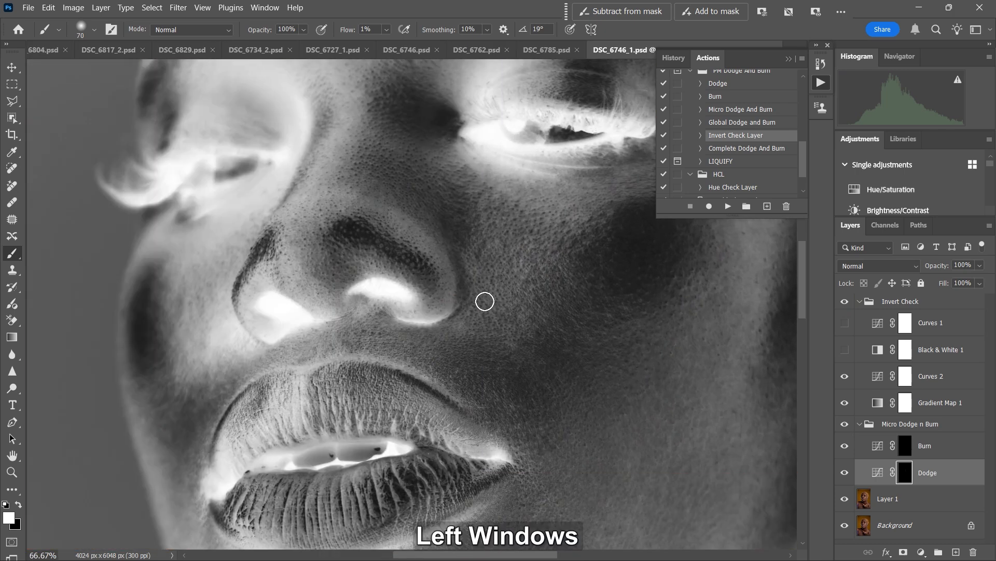
pyautogui.press('space')
pyautogui.moveTo(463, 300)
pyautogui.mouseDown()
pyautogui.moveTo(367, 274)
pyautogui.moveTo(383, 318)
pyautogui.mouseUp()
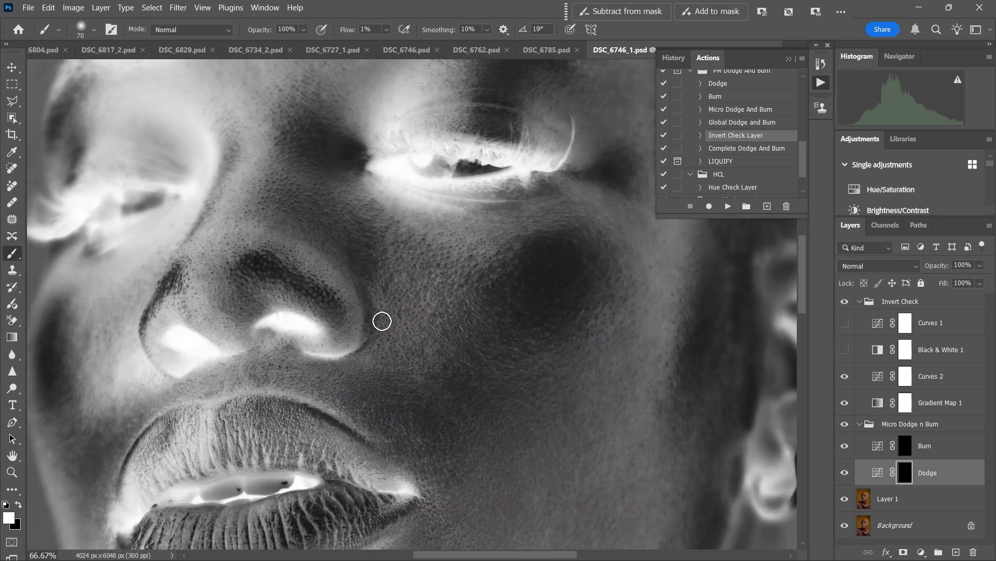
pyautogui.press('[')
pyautogui.press('[')
pyautogui.press('[')
pyautogui.press('[')
pyautogui.press('[')
pyautogui.press('[')
pyautogui.press('[')
pyautogui.press('[')
pyautogui.press(']')
pyautogui.press(']')
pyautogui.press(']')
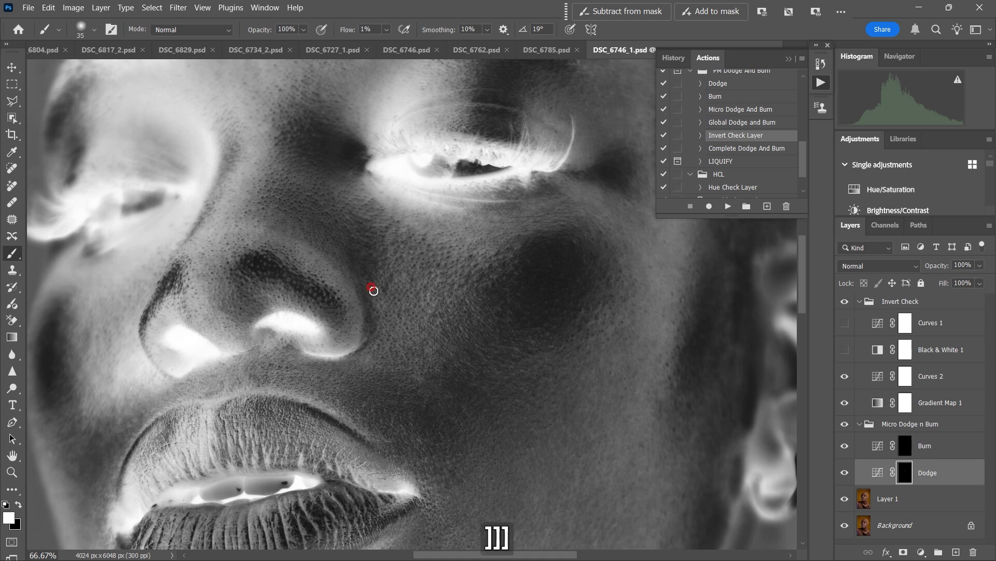
# Step: Dodge small spots on the cheek between the nose and the mouth, starting with a size 30 brush
pyautogui.press('[')
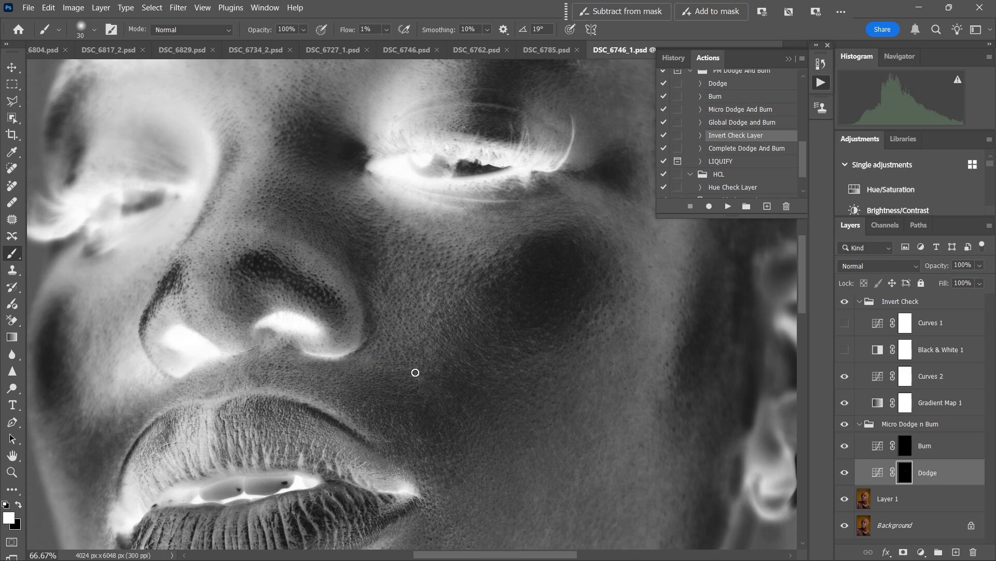
pyautogui.click(430, 349)
pyautogui.click(448, 350)
pyautogui.click(433, 346)
pyautogui.click(430, 307)
pyautogui.press(']')
pyautogui.press(']')
pyautogui.click(422, 296)
pyautogui.click(398, 307)
# Step: Dodge the skin under the eye, near its inner corner and down the cheek beside the nose, varying the brush size from 25 upward
pyautogui.press(']')
pyautogui.click(460, 250)
pyautogui.click(405, 205)
pyautogui.click(391, 217)
pyautogui.click(397, 212)
pyautogui.press('[')
pyautogui.press('[')
pyautogui.press('[')
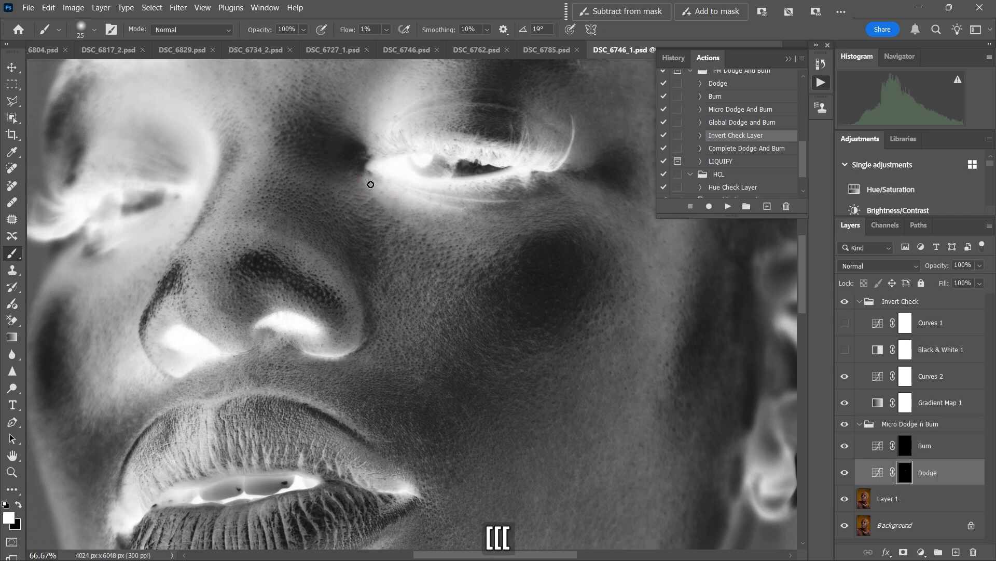
pyautogui.press(']')
pyautogui.press(']')
pyautogui.press(']')
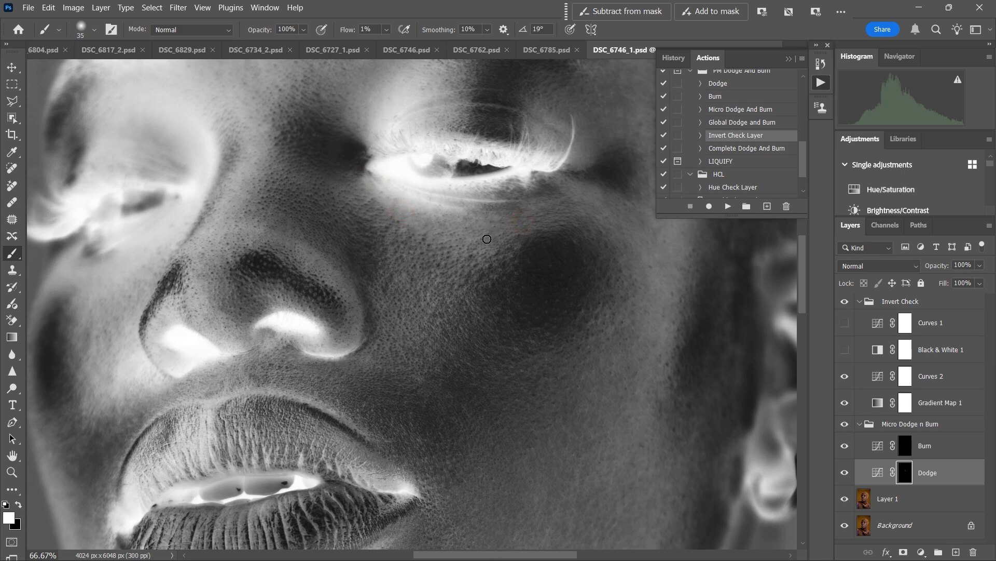
pyautogui.press(']')
pyautogui.moveTo(399, 291)
pyautogui.mouseDown()
pyautogui.moveTo(383, 305)
pyautogui.moveTo(415, 336)
pyautogui.mouseUp()
# Step: Compare the inverted view with the Micro Dodge n Burn group off and on
pyautogui.click(845, 425)
pyautogui.click(845, 425)
pyautogui.click(845, 425)
pyautogui.click(845, 424)
pyautogui.click(845, 425)
pyautogui.click(845, 425)
pyautogui.click(844, 426)
pyautogui.click(845, 425)
pyautogui.click(844, 426)
pyautogui.click(844, 425)
# Step: Dodge the skin from the nostril fold across the lower and outer cheek, adjusting the brush size to each area
pyautogui.moveTo(359, 348); pyautogui.dragTo(368, 355)
pyautogui.press(']')
pyautogui.moveTo(419, 337)
pyautogui.mouseDown()
pyautogui.moveTo(474, 341)
pyautogui.moveTo(486, 321)
pyautogui.moveTo(505, 385)
pyautogui.moveTo(482, 370)
pyautogui.moveTo(495, 394)
pyautogui.moveTo(521, 383)
pyautogui.moveTo(538, 394)
pyautogui.mouseUp()
pyautogui.press('[')
pyautogui.press('[')
pyautogui.moveTo(533, 360); pyautogui.dragTo(554, 350)
pyautogui.press(']')
pyautogui.press(']')
pyautogui.click(591, 333)
# Step: Dodge the skin under the eye and toward the side of the nose with brush sizes 45 and 35
pyautogui.click(460, 218)
pyautogui.press(']')
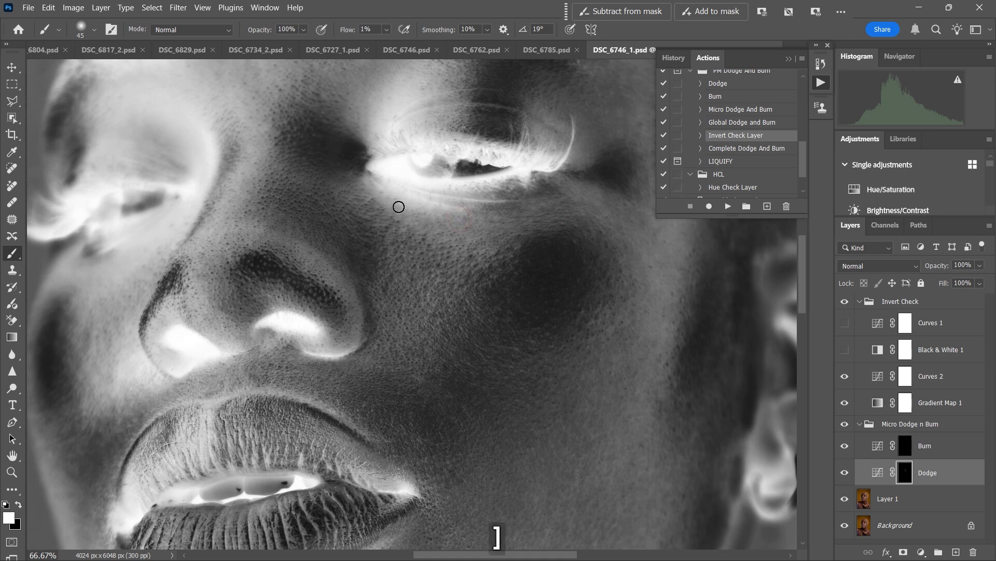
pyautogui.press('[')
pyautogui.press('[')
pyautogui.click(392, 230)
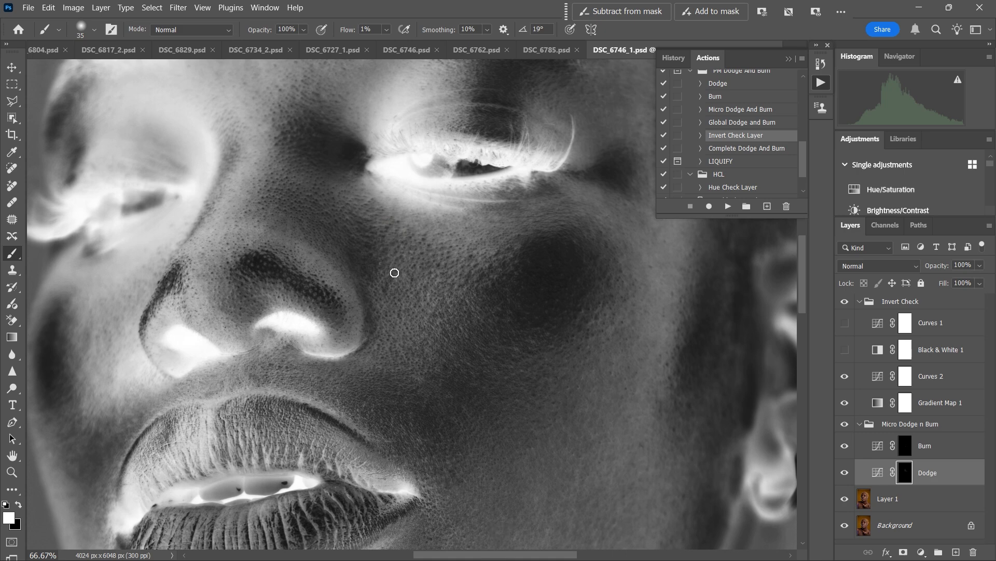
# Step: On the Burn mask, burn small patches of the cheek beside the nose with brush sizes 20 and 15
pyautogui.click(875, 449)
pyautogui.press('[')
pyautogui.press('[')
pyautogui.press('[')
pyautogui.click(390, 274)
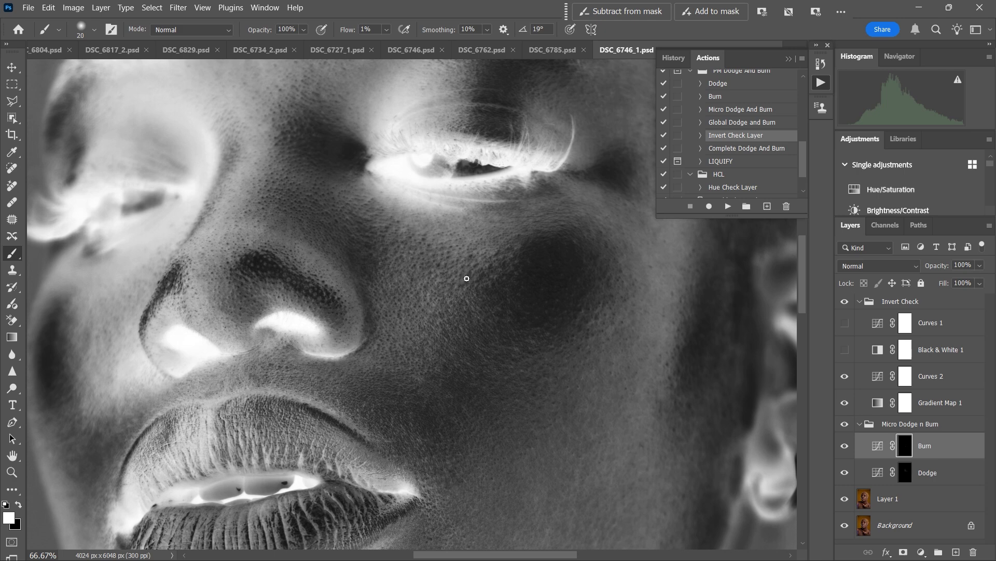
pyautogui.press('[')
pyautogui.press('[')
pyautogui.press('[')
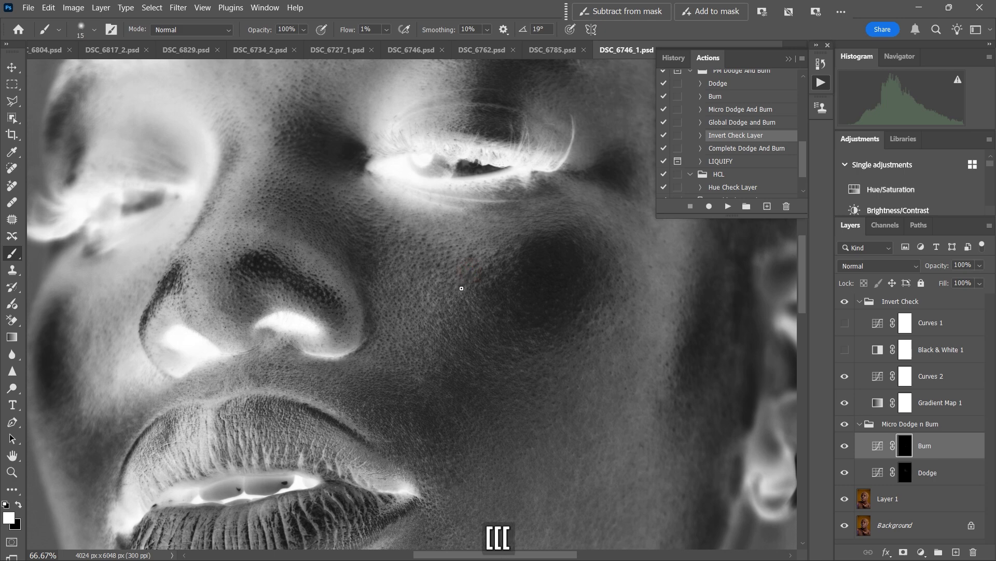
# Step: Burn the skin along the side of the nose and nostril with brush sizes 30 and 25
pyautogui.press(']')
pyautogui.press(']')
pyautogui.press(']')
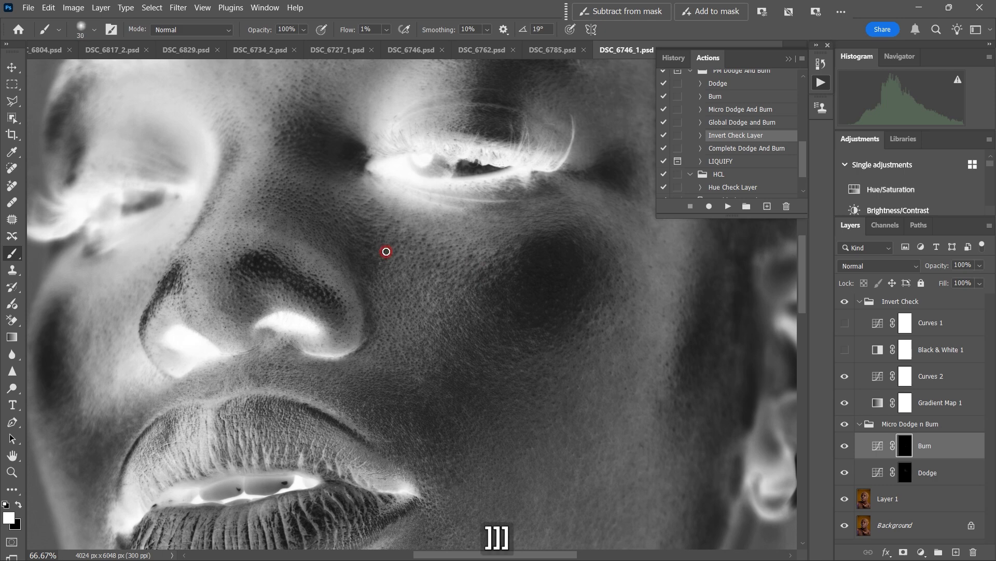
pyautogui.press('[')
pyautogui.press('[')
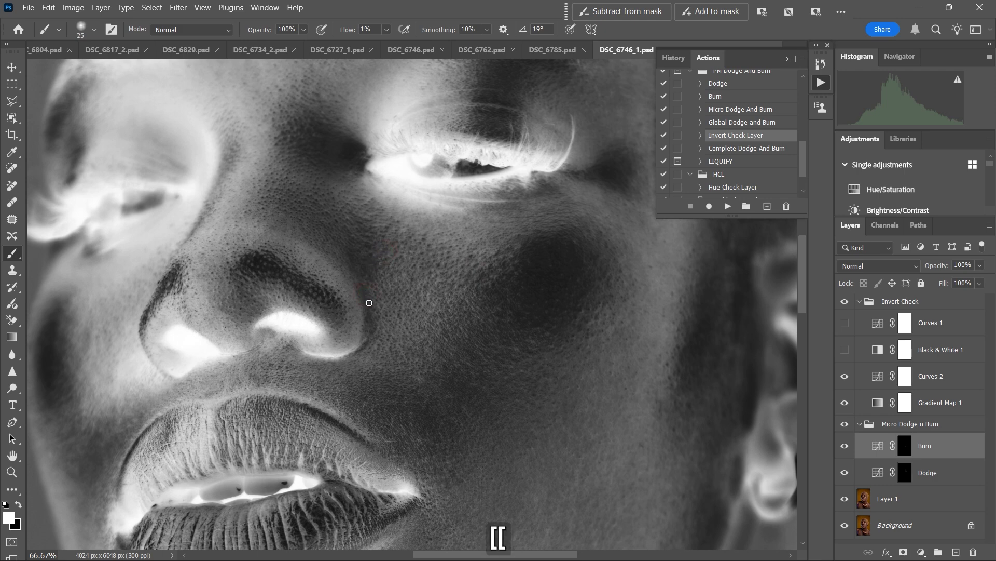
pyautogui.moveTo(402, 287); pyautogui.dragTo(381, 303)
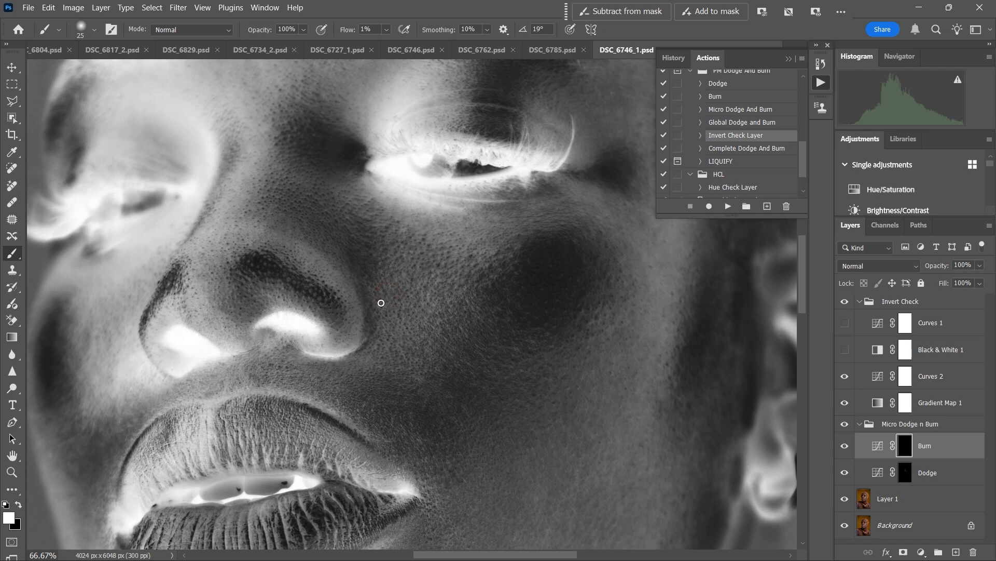
# Step: On the Dodge mask, dodge the mid and lower cheek toward the mouth corner with brush sizes between 25 and 35
pyautogui.click(872, 467)
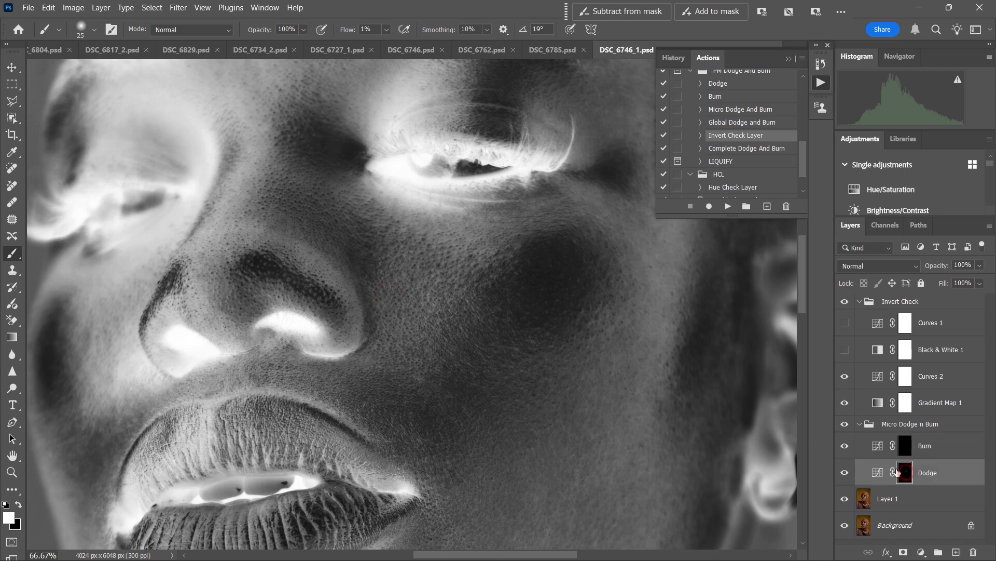
pyautogui.press(']')
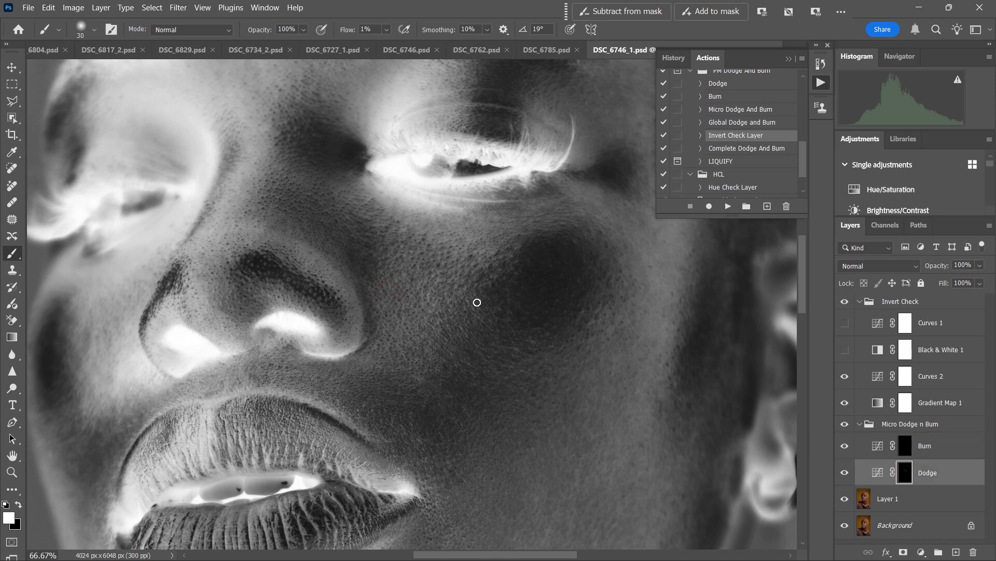
pyautogui.moveTo(427, 325); pyautogui.dragTo(417, 331)
pyautogui.press('[')
pyautogui.press('[')
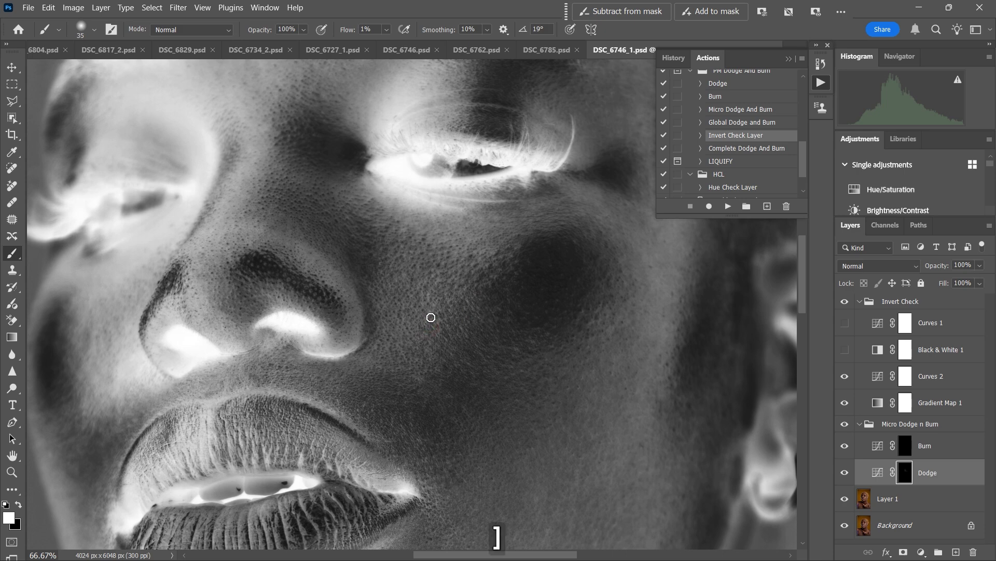
pyautogui.click(437, 364)
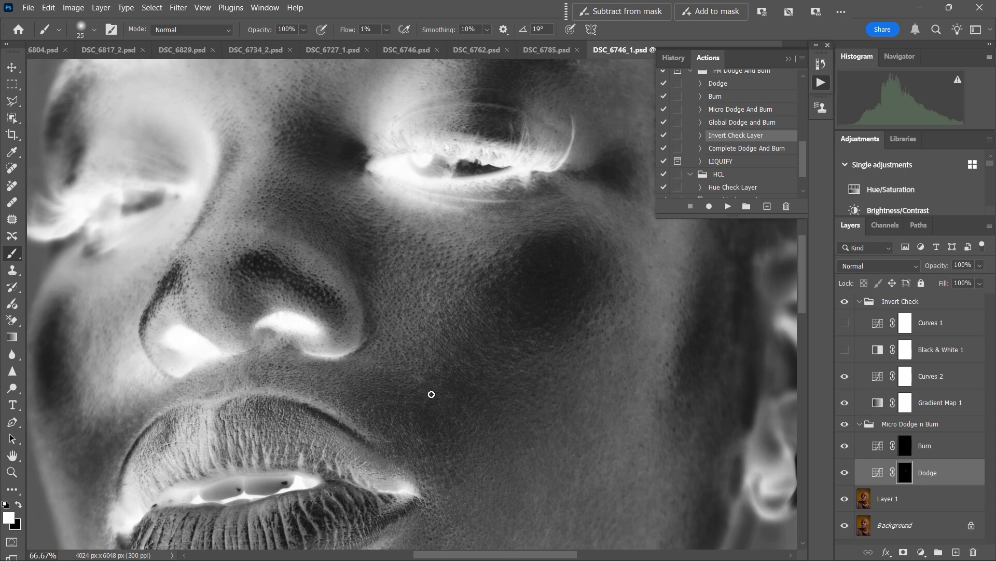
pyautogui.press(']')
pyautogui.click(425, 347)
pyautogui.press(']')
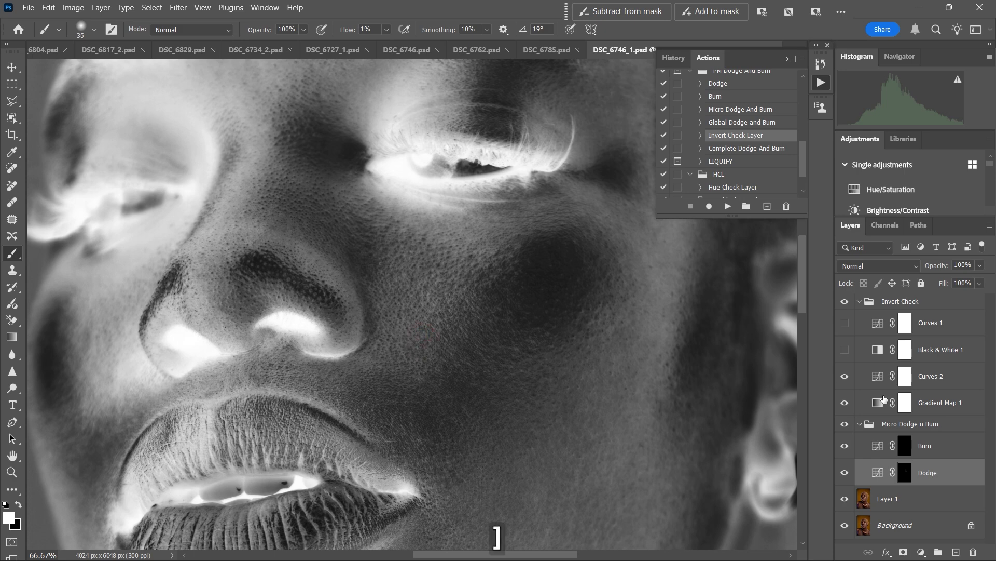
# Step: Compare the cheek in the inverted view with the Micro Dodge n Burn group off and on
pyautogui.click(844, 425)
pyautogui.click(844, 424)
pyautogui.click(843, 425)
pyautogui.click(842, 424)
# Step: Dodge the cheek beside the nose and up toward the lower eyelid, enlarging the brush from 25 to 50
pyautogui.press('[')
pyautogui.press('[')
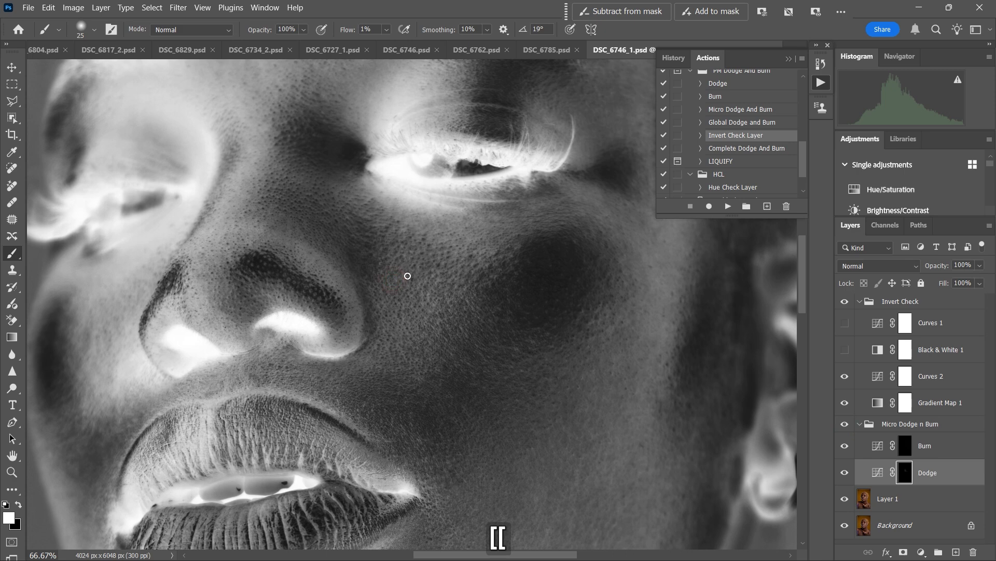
pyautogui.press(']')
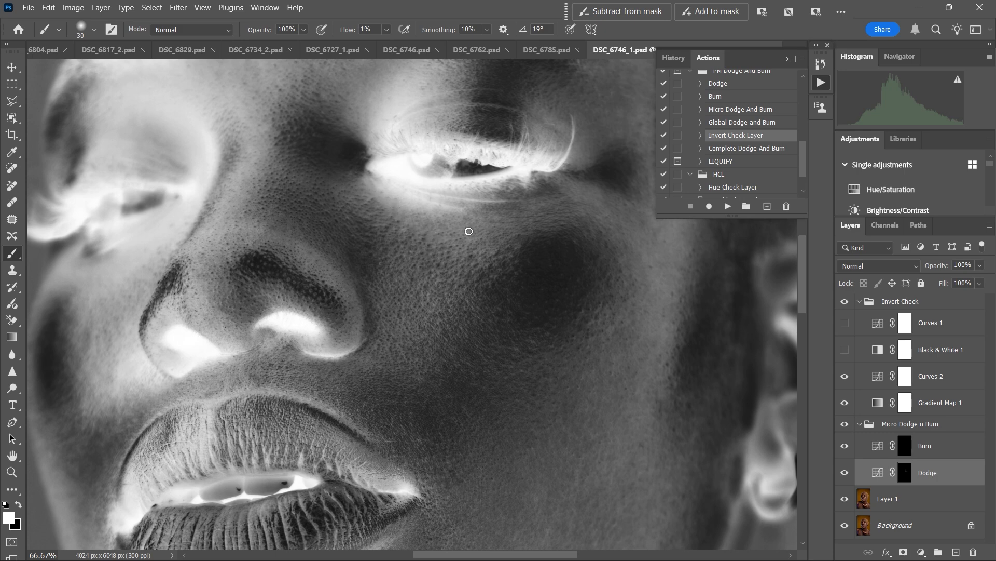
pyautogui.press(']')
pyautogui.press(']')
pyautogui.press(']')
pyautogui.press(']')
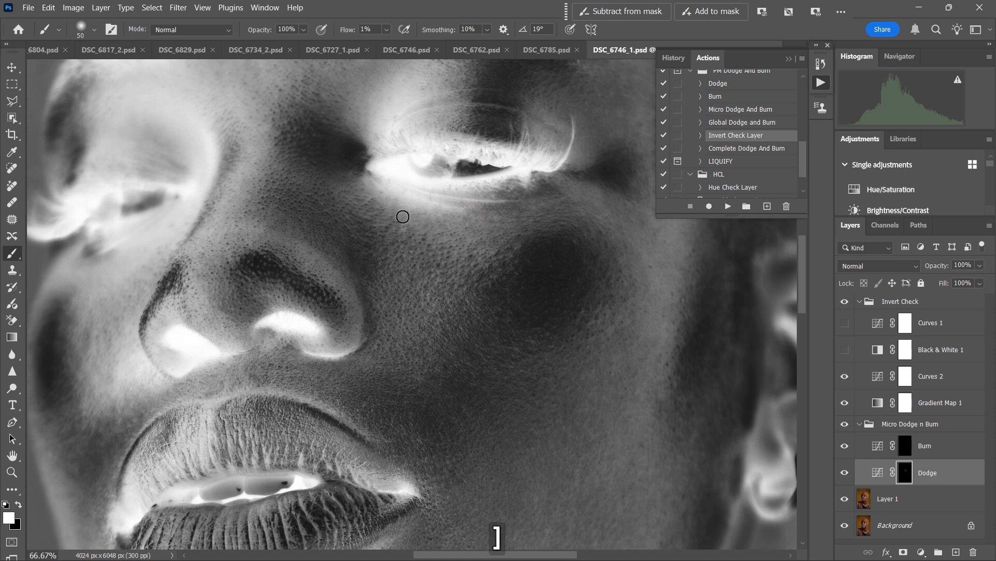
# Step: Dodge along the under-eye area from the inner to the outer corner and down the outer cheek, using brush sizes around 45
pyautogui.press(']')
pyautogui.press(']')
pyautogui.press('[')
pyautogui.press('[')
pyautogui.press('[')
pyautogui.press('[')
pyautogui.press(']')
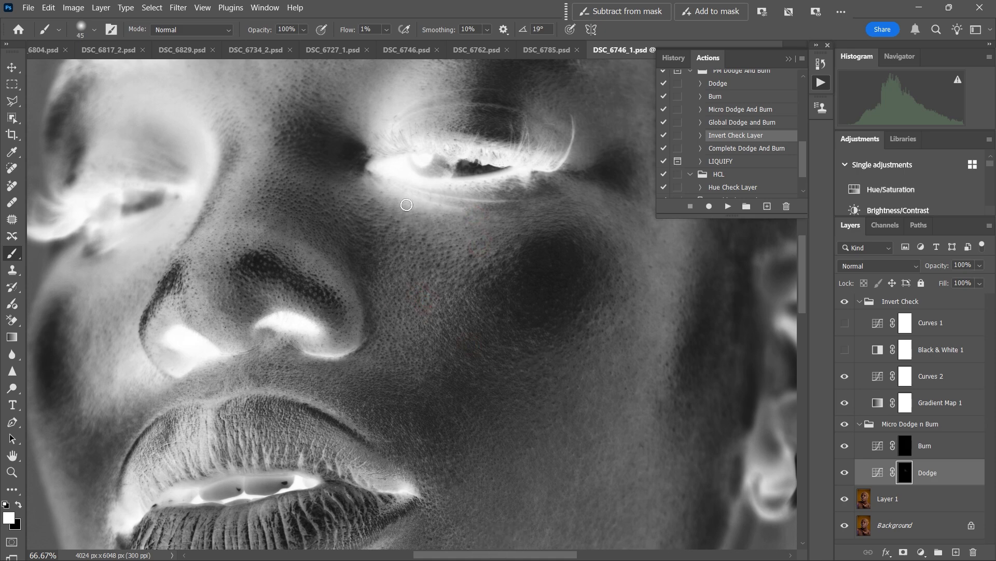
pyautogui.moveTo(363, 197)
pyautogui.mouseDown()
pyautogui.moveTo(500, 216)
pyautogui.moveTo(570, 191)
pyautogui.moveTo(604, 203)
pyautogui.moveTo(565, 187)
pyautogui.mouseUp()
pyautogui.press(']')
pyautogui.moveTo(625, 258); pyautogui.dragTo(637, 319)
pyautogui.press('[')
# Step: Increase the check view's contrast in Curves 2, raising the upper curve point and setting the lower point to input 97, output 5
pyautogui.click(877, 376)
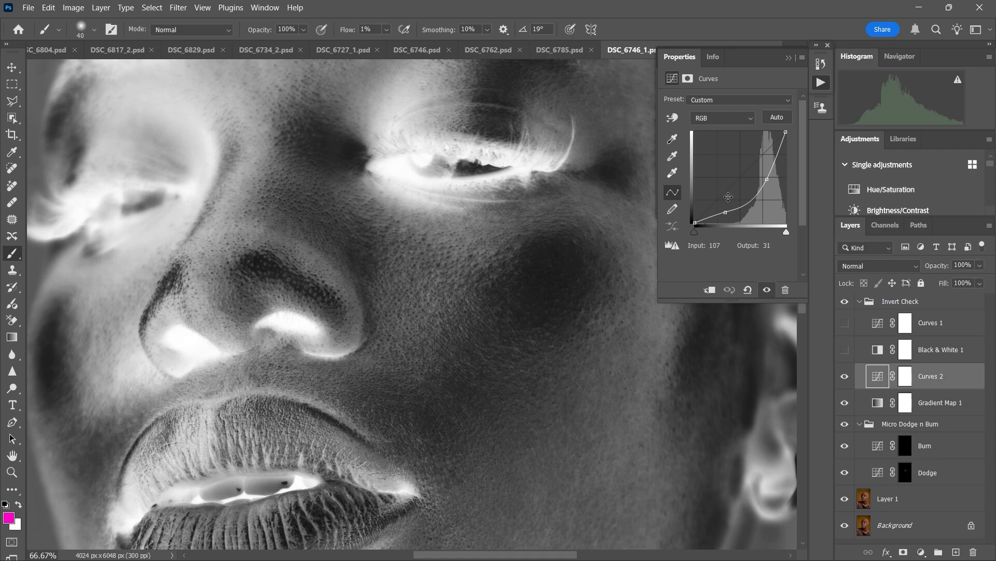
pyautogui.moveTo(725, 213); pyautogui.dragTo(727, 214)
pyautogui.moveTo(771, 178)
pyautogui.mouseDown()
pyautogui.moveTo(773, 190)
pyautogui.moveTo(763, 173)
pyautogui.mouseUp()
pyautogui.moveTo(726, 214); pyautogui.dragTo(730, 221)
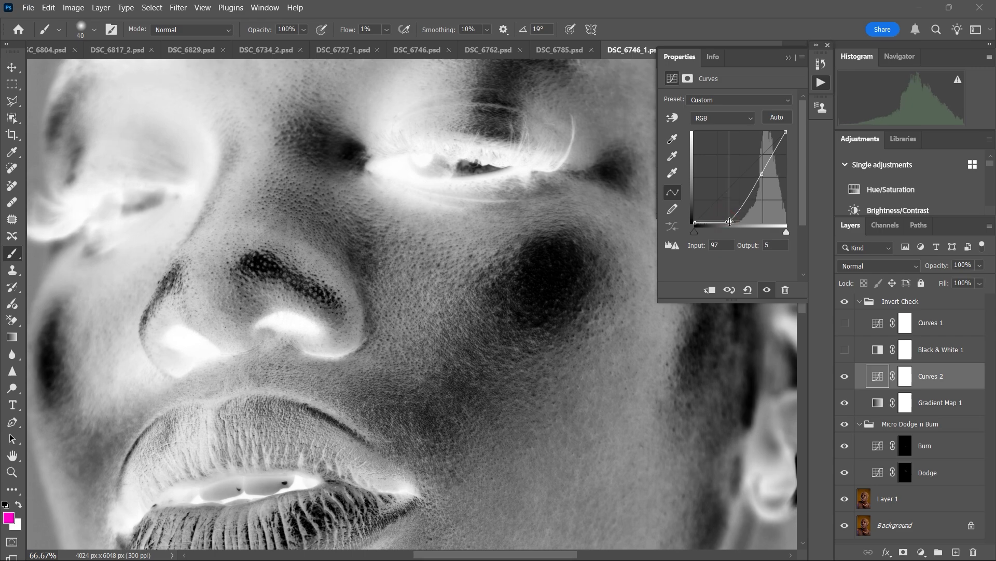
# Step: On the Dodge mask, dodge fine spots just below the cheek highlight with brush sizes 8 and 9
pyautogui.click(905, 480)
pyautogui.press('[')
pyautogui.press('[')
pyautogui.press('[')
pyautogui.press('[')
pyautogui.press(']')
pyautogui.press(']')
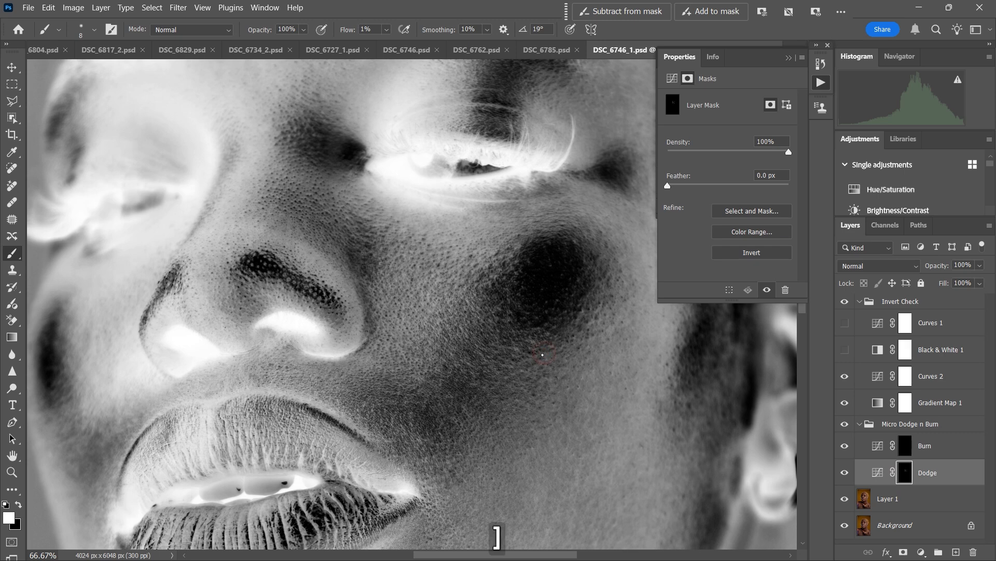
pyautogui.press(']')
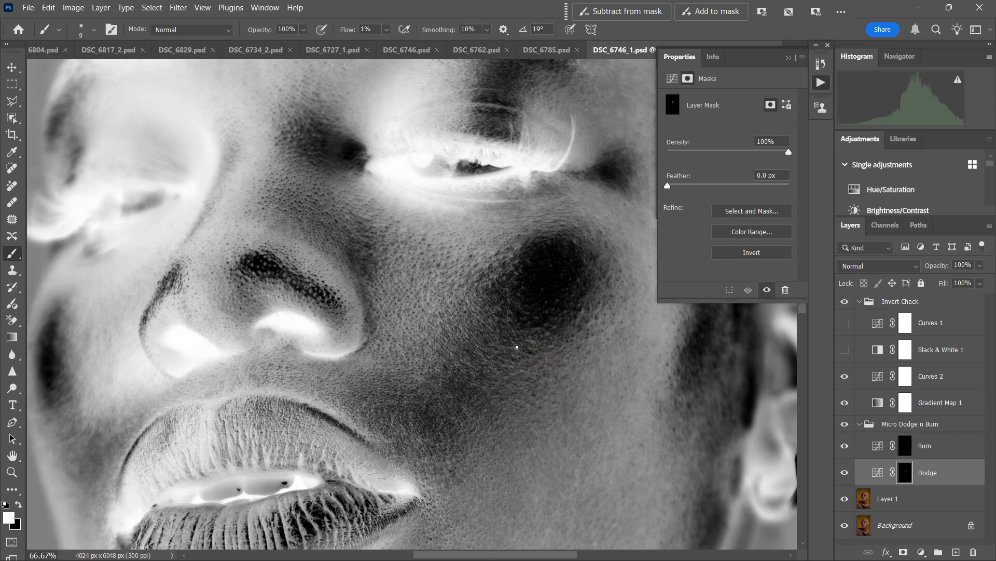
# Step: Dodge the lower cheek and the skin above the mouth corner with a brush of size 20 and up
pyautogui.hotkey('ctrl', '=')
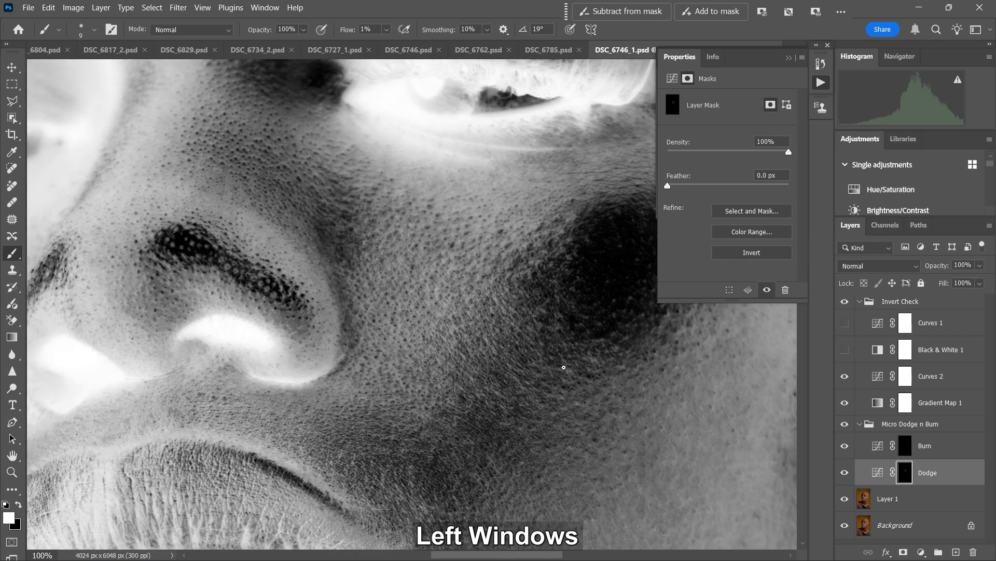
pyautogui.hotkey('ctrl', '-')
pyautogui.press(']')
pyautogui.press(']')
pyautogui.press(']')
pyautogui.press(']')
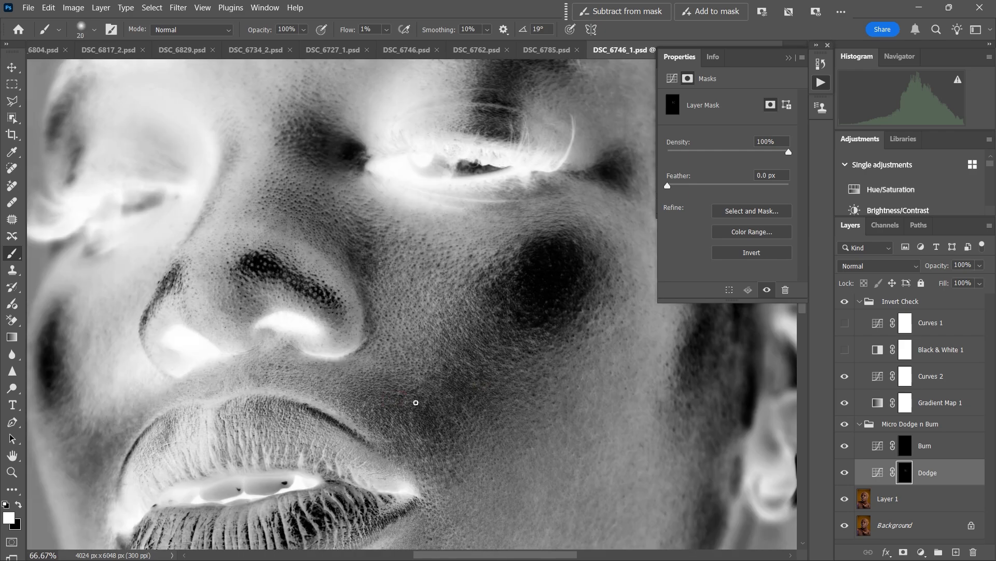
pyautogui.press(']')
pyautogui.press(']')
pyautogui.press('[')
pyautogui.press('[')
# Step: Switch to the Burn mask and burn the outer lower cheek with a size 20 brush
pyautogui.hotkey('alt', ']')
pyautogui.press('[')
pyautogui.press('[')
pyautogui.press(']')
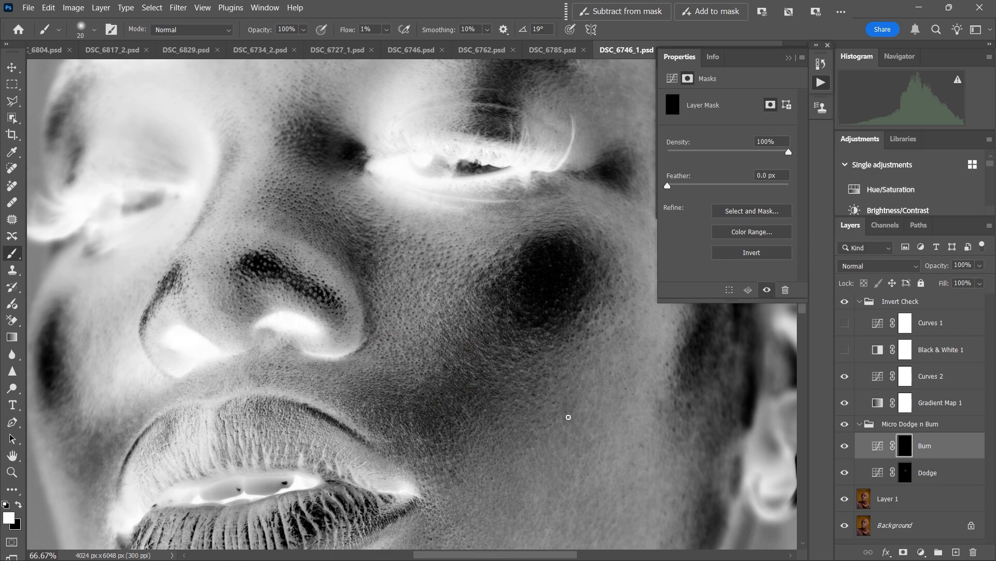
# Step: Reselect the Dodge layer with a size 25 brush and examine the cheek in colour with the Invert Check group briefly hidden
pyautogui.click(924, 473)
pyautogui.press(']')
pyautogui.press(']')
pyautogui.click(845, 302)
pyautogui.press('[')
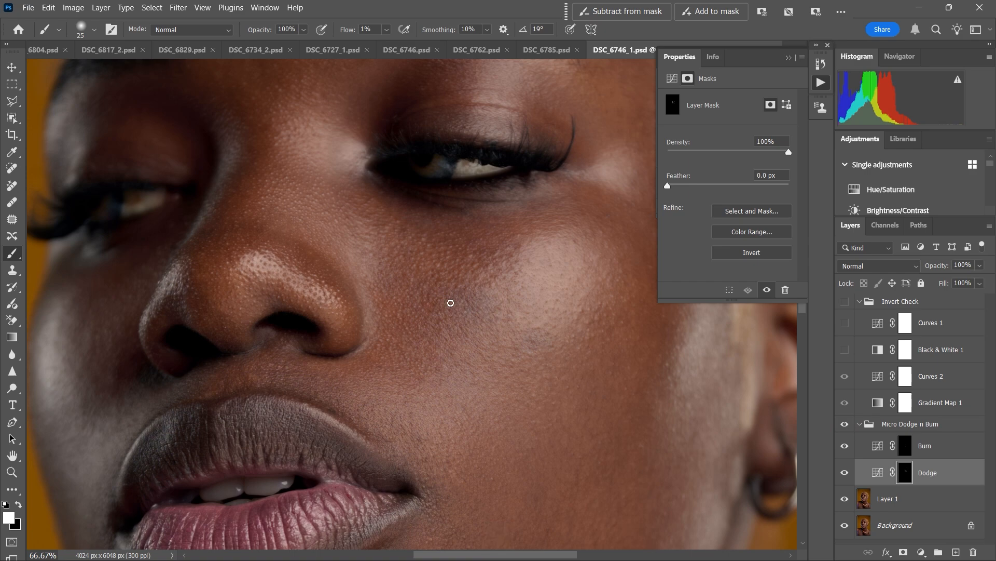
pyautogui.click(845, 302)
# Step: Heal small spots beside the nose on Layer 1 with the Spot Healing Brush at size 9
pyautogui.hotkey('ctrl', '+')
pyautogui.hotkey('alt', '[')
pyautogui.press('j')
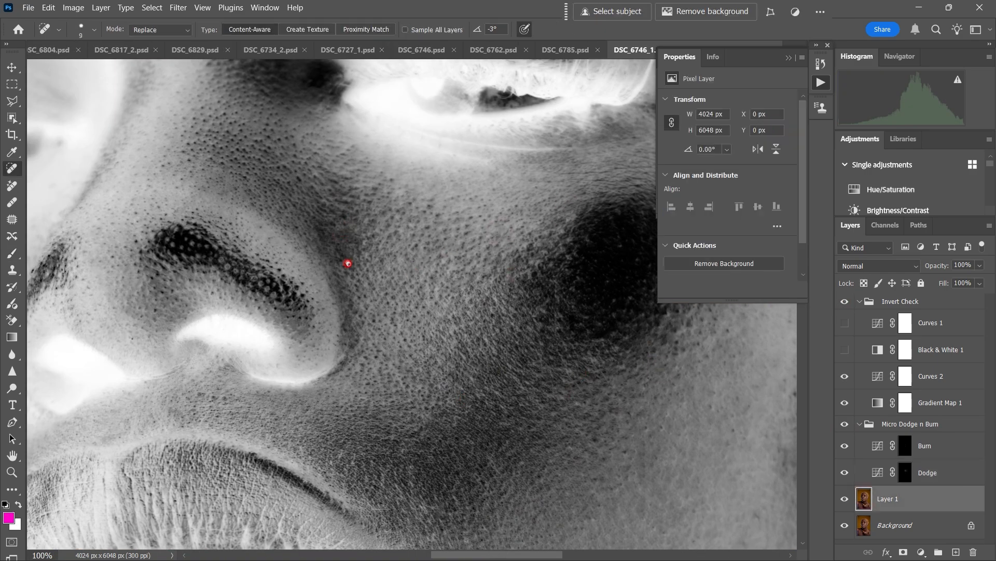
# Step: Try to correct the skin beside the nose on the Burn mask with the Spot Healing Brush still active
pyautogui.hotkey('alt', ']')
pyautogui.hotkey('alt', ']')
pyautogui.press(']')
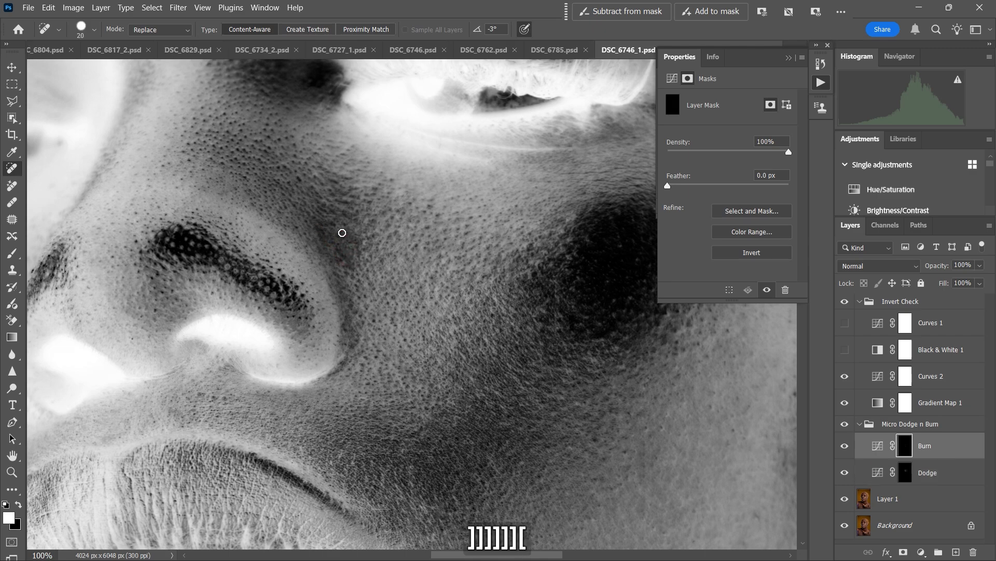
pyautogui.press(']')
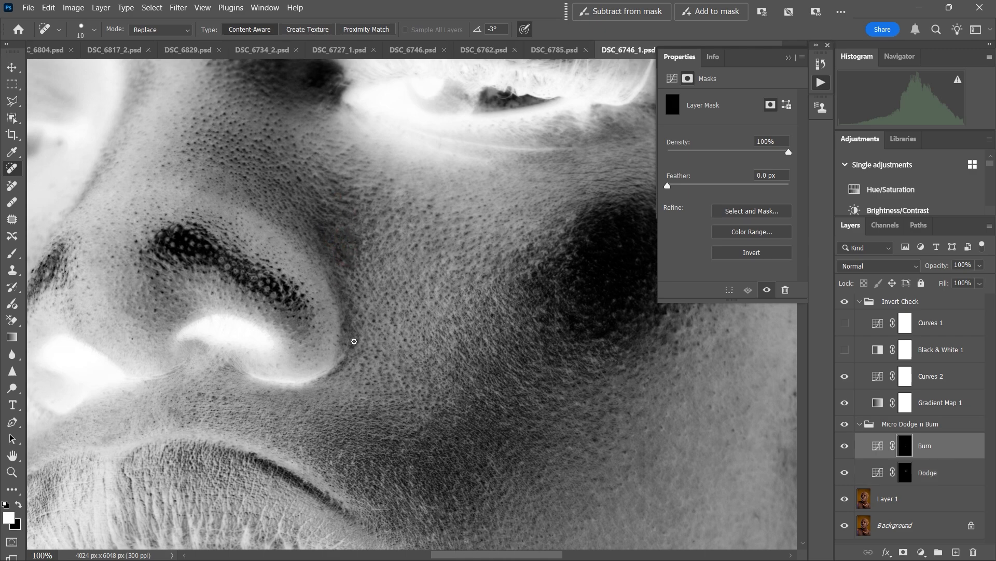
pyautogui.press(']')
# Step: Step back through the history to undo the latest Spot Healing Brush strokes
pyautogui.click(821, 64)
pyautogui.click(798, 103)
pyautogui.click(763, 151)
pyautogui.scroll(-3, 732, 136)
pyautogui.click(732, 134)
pyautogui.click(757, 177)
pyautogui.scroll(-5, 790, 155)
pyautogui.scroll(-4, 792, 158)
pyautogui.click(721, 115)
pyautogui.click(713, 148)
pyautogui.scroll(3, 717, 143)
pyautogui.click(719, 141)
pyautogui.scroll(3, 726, 122)
pyautogui.click(775, 145)
pyautogui.scroll(-1, 775, 145)
pyautogui.click(775, 141)
# Step: With the Brush tool on the Burn mask, burn the crease along the side of the nose, varying the size up to 20
pyautogui.click(905, 448)
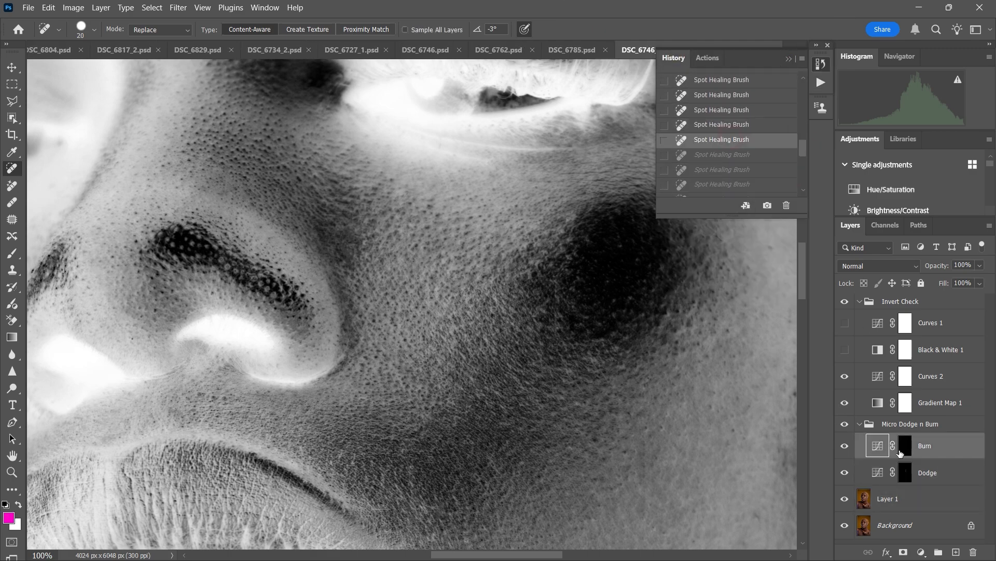
pyautogui.press('b')
pyautogui.press('[')
pyautogui.press('[')
pyautogui.moveTo(317, 233)
pyautogui.mouseDown()
pyautogui.moveTo(338, 250)
pyautogui.moveTo(347, 282)
pyautogui.mouseUp()
pyautogui.moveTo(347, 296); pyautogui.dragTo(350, 326)
pyautogui.press('[')
pyautogui.moveTo(352, 270)
pyautogui.mouseDown()
pyautogui.moveTo(360, 244)
pyautogui.moveTo(325, 218)
pyautogui.moveTo(337, 227)
pyautogui.mouseUp()
pyautogui.press(']')
pyautogui.press(']')
pyautogui.press('[')
pyautogui.press('[')
pyautogui.press(']')
pyautogui.press(']')
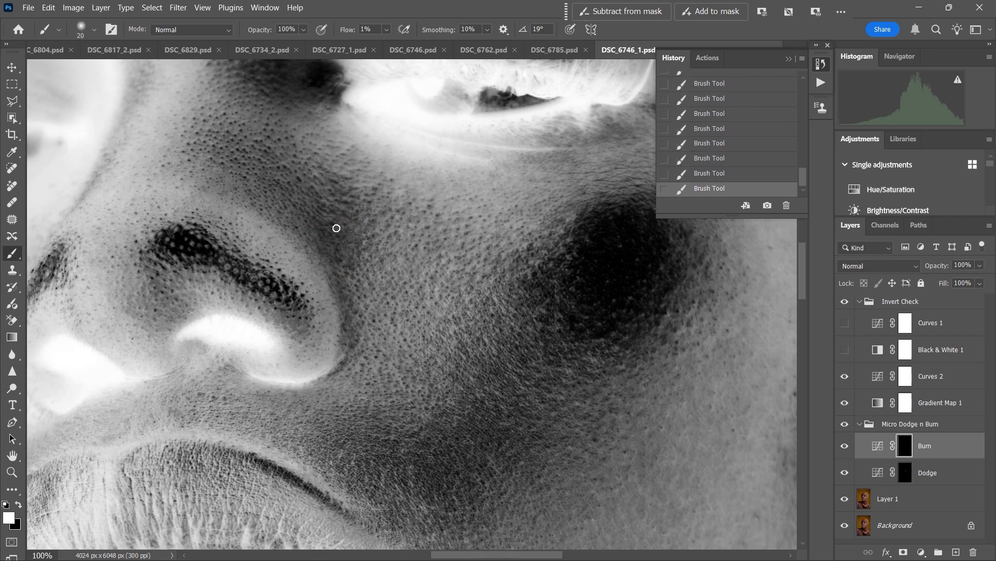
# Step: On the Dodge mask, dodge the cheek broadly with the face zoomed out to 25%, reducing the brush from 70 to 50
pyautogui.hotkey('ctrl', '-')
pyautogui.hotkey('ctrl', '-')
pyautogui.hotkey('ctrl', '-')
pyautogui.hotkey('ctrl', '-')
pyautogui.click(905, 473)
pyautogui.press(']')
pyautogui.press(']')
pyautogui.press(']')
pyautogui.press(']')
pyautogui.press(']')
pyautogui.press(']')
pyautogui.press(']')
pyautogui.press(']')
pyautogui.press(']')
pyautogui.press('[')
pyautogui.press('[')
pyautogui.press('[')
pyautogui.press('[')
pyautogui.press('[')
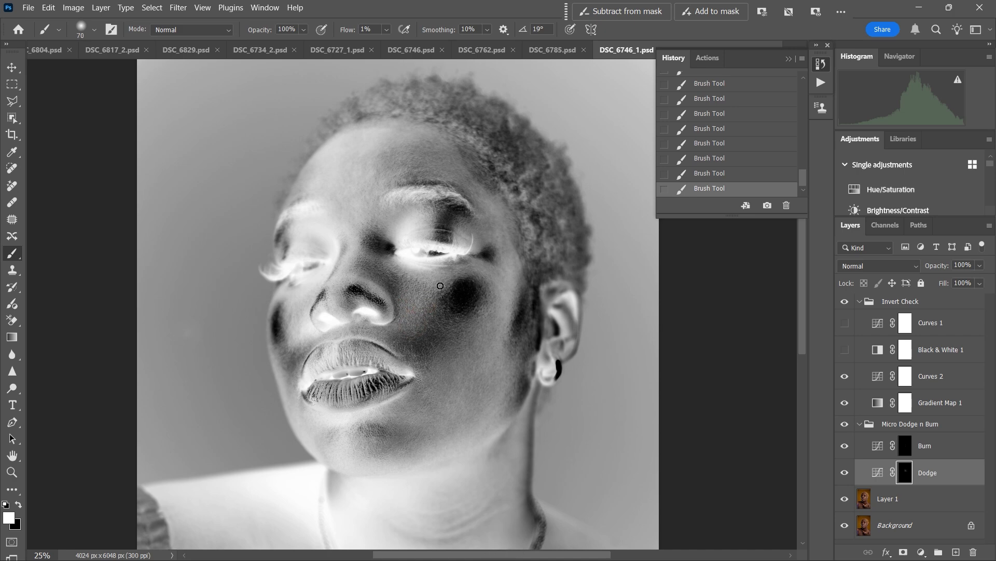
pyautogui.press('[')
pyautogui.press('[')
pyautogui.press('[')
pyautogui.press('[')
pyautogui.press('[')
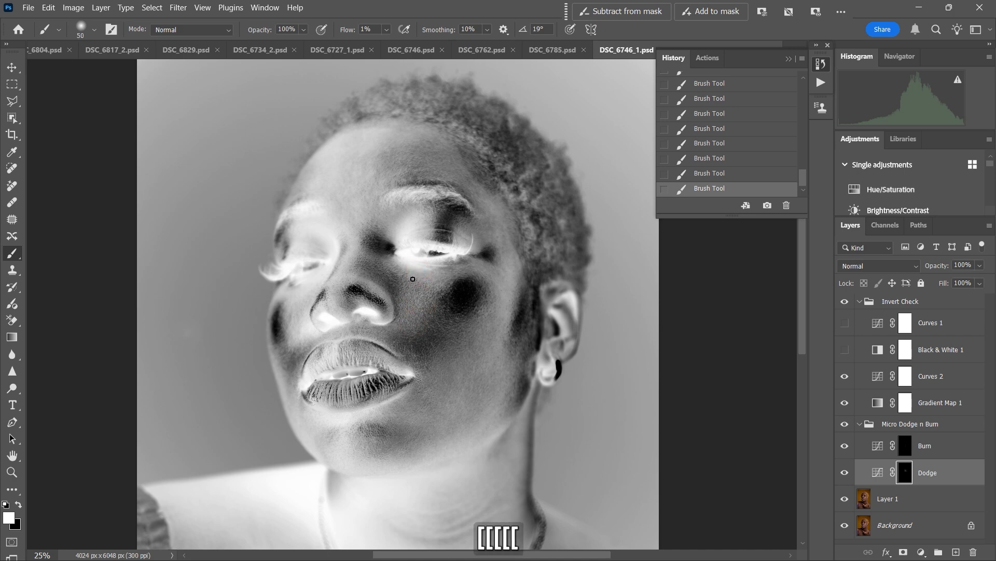
# Step: Compare the whole face with the Micro Dodge n Burn group off and on
pyautogui.click(845, 424)
pyautogui.click(845, 424)
pyautogui.click(845, 424)
pyautogui.click(845, 424)
# Step: Dodge the cheek around the highlight and down toward the mouth with brush sizes between 40 and 50
pyautogui.press('[')
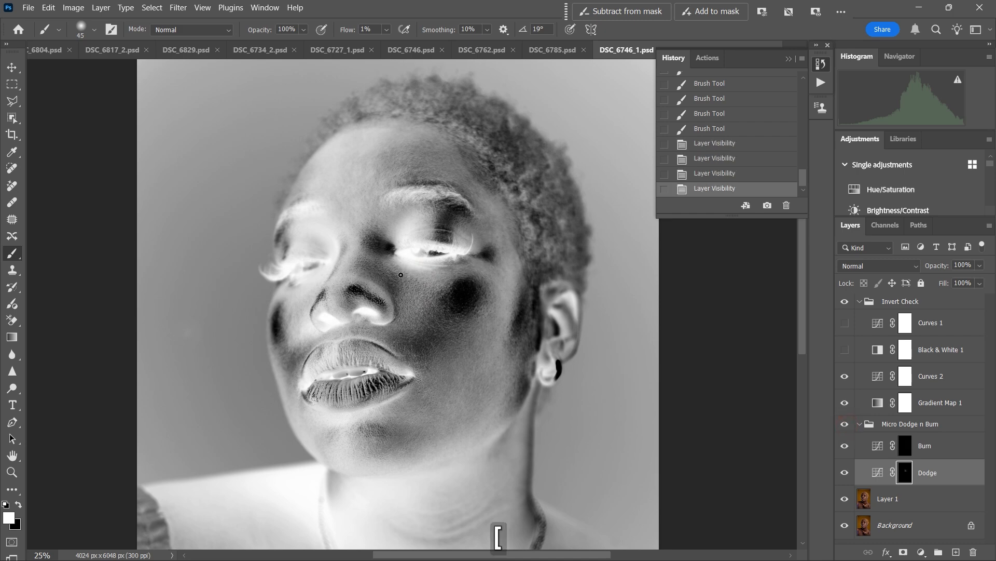
pyautogui.press(']')
pyautogui.click(451, 291)
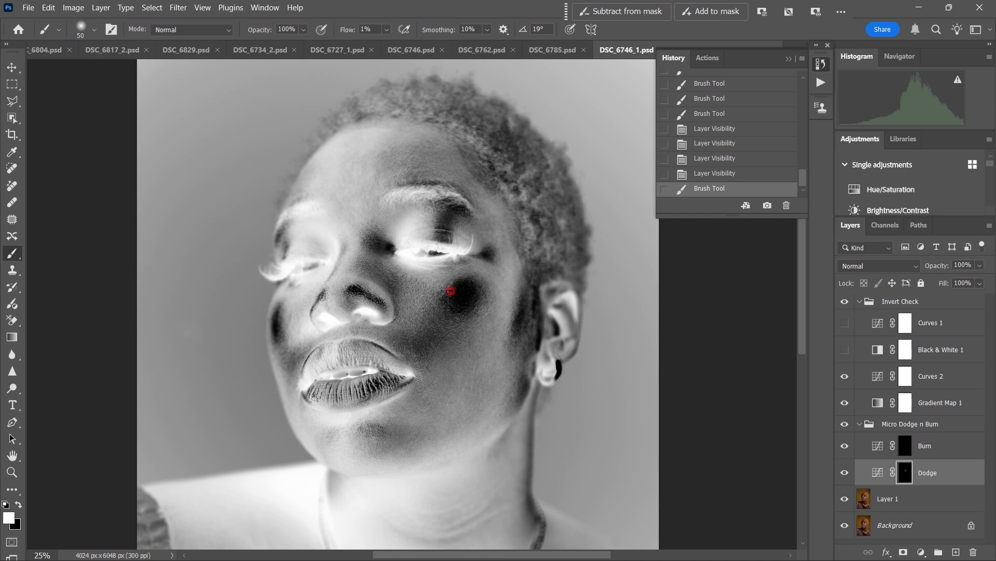
pyautogui.click(442, 308)
pyautogui.press('[')
pyautogui.press('[')
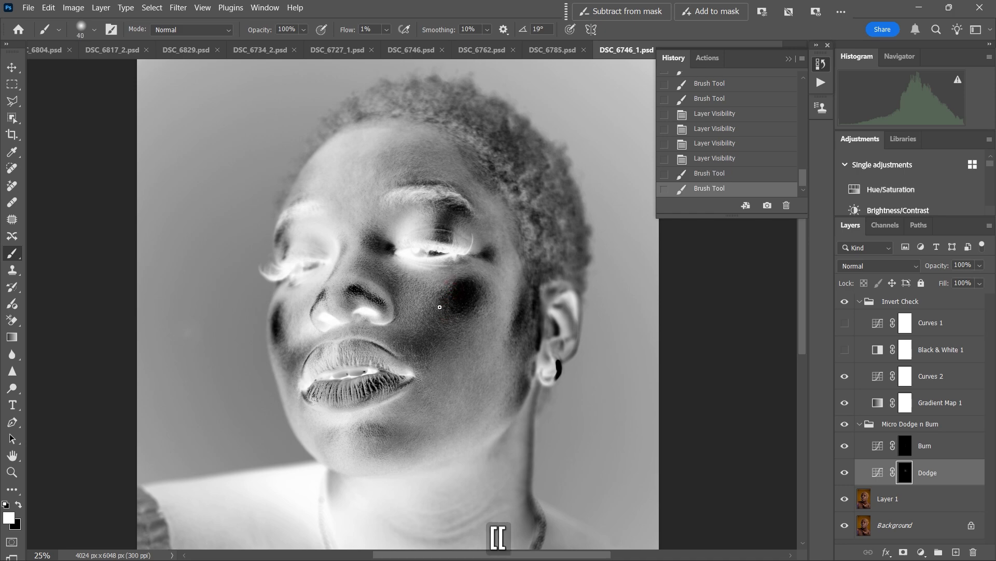
pyautogui.press(']')
pyautogui.press(']')
pyautogui.click(423, 326)
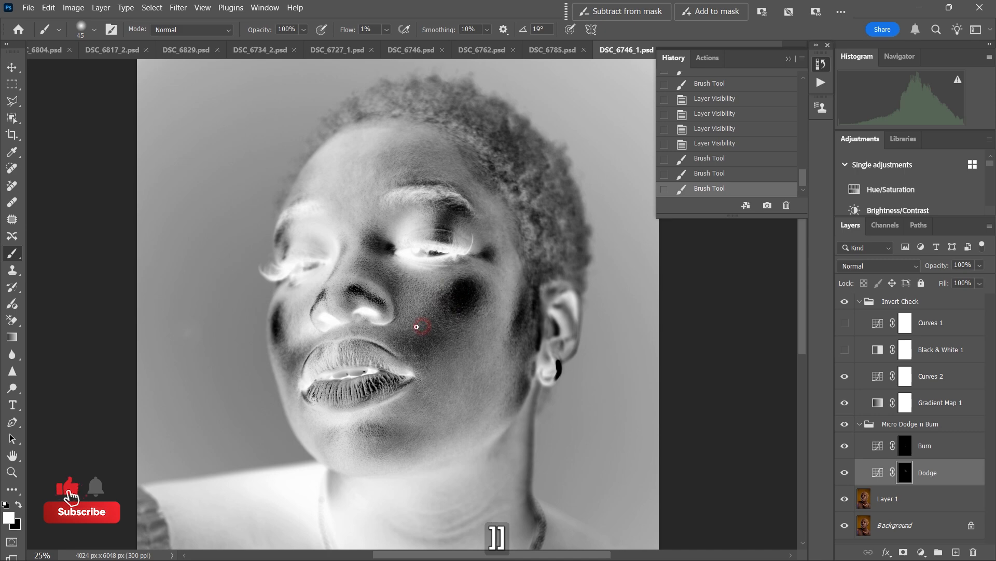
pyautogui.click(436, 322)
pyautogui.click(445, 323)
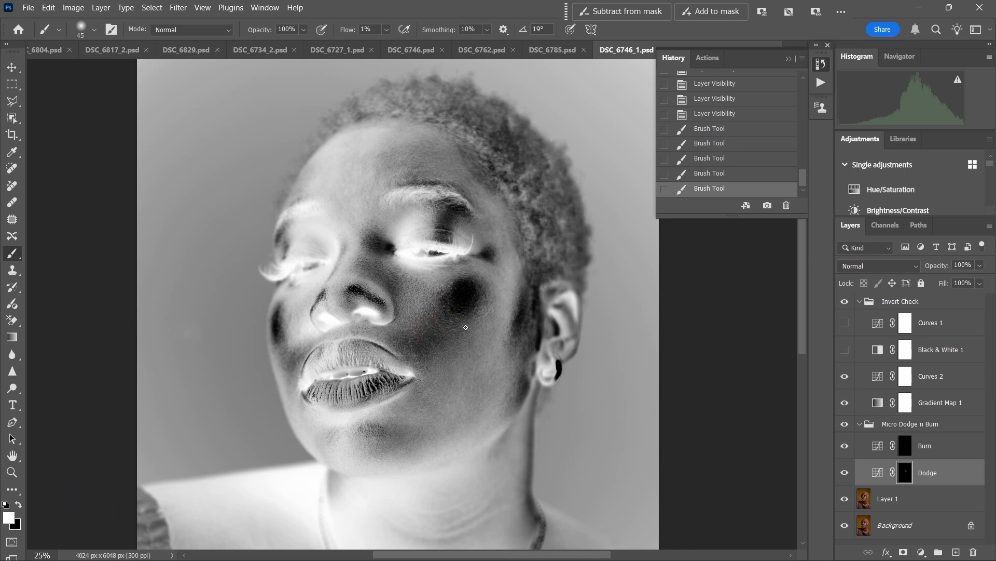
# Step: Dodge the cheek below the highlight and beside the corner of the mouth, using brush sizes between 50 and 70
pyautogui.press(']')
pyautogui.press(']')
pyautogui.press(']')
pyautogui.click(460, 337)
pyautogui.press('[')
pyautogui.press('[')
pyautogui.click(415, 361)
pyautogui.press(']')
pyautogui.click(434, 357)
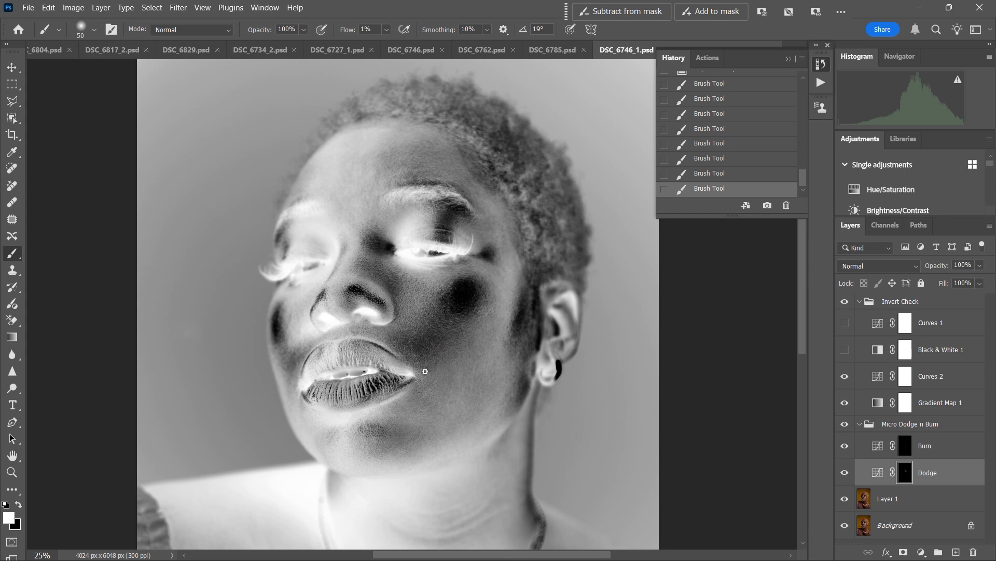
pyautogui.press(']')
pyautogui.press(']')
pyautogui.moveTo(464, 356); pyautogui.dragTo(494, 315)
# Step: Switch the check view to black and white by hiding Curves 2 and Gradient Map 1 and showing Black & White 1 and Curves 1
pyautogui.click(845, 376)
pyautogui.click(845, 402)
pyautogui.click(845, 350)
pyautogui.click(845, 322)
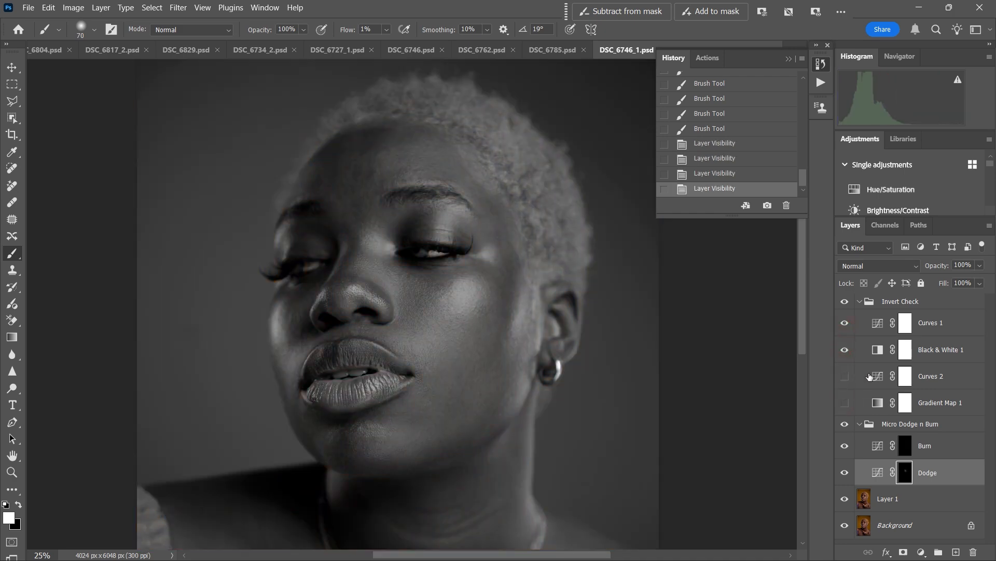
# Step: Shape Curves 1 into a contrast-boosting S-curve, lowering the shadows and placing the highlight point at input 180, output 198
pyautogui.click(881, 325)
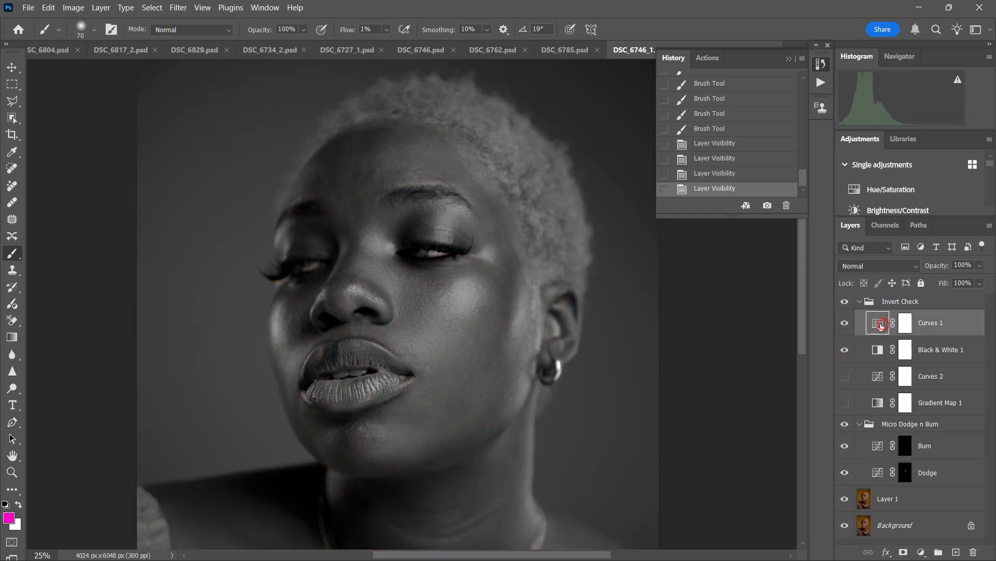
pyautogui.doubleClick(879, 321)
pyautogui.moveTo(763, 158); pyautogui.dragTo(760, 154)
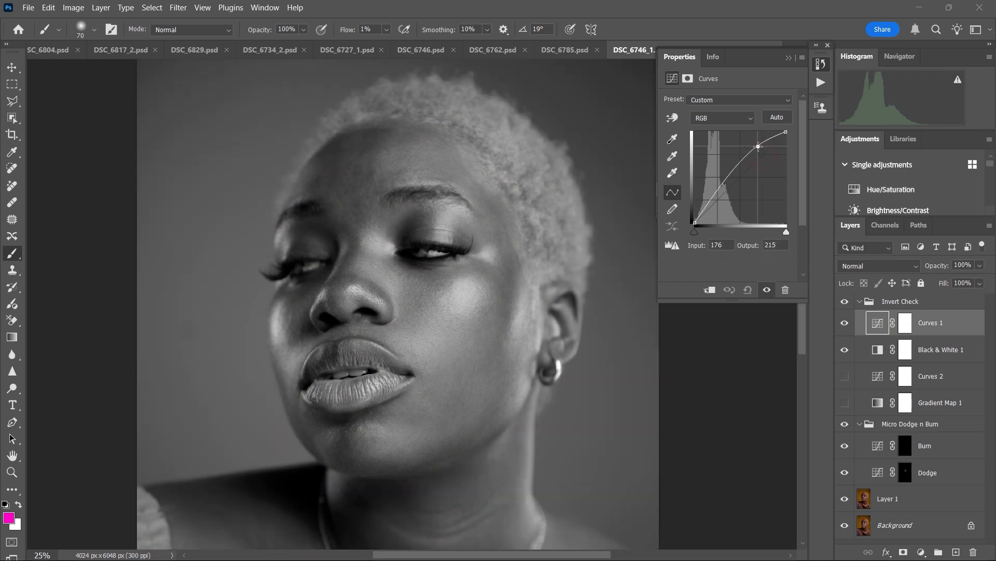
pyautogui.moveTo(718, 199); pyautogui.dragTo(717, 207)
pyautogui.moveTo(759, 154); pyautogui.dragTo(759, 152)
# Step: Compare the black and white portrait with the Micro Dodge n Burn group off and on
pyautogui.click(844, 425)
pyautogui.click(845, 426)
pyautogui.click(844, 427)
pyautogui.click(845, 426)
# Step: On the Dodge mask, dodge small dark patches on the cheek beside the nose with a size 20 brush, zoomed in to 66.67%
pyautogui.hotkey('ctrl', '=')
pyautogui.hotkey('ctrl', '=')
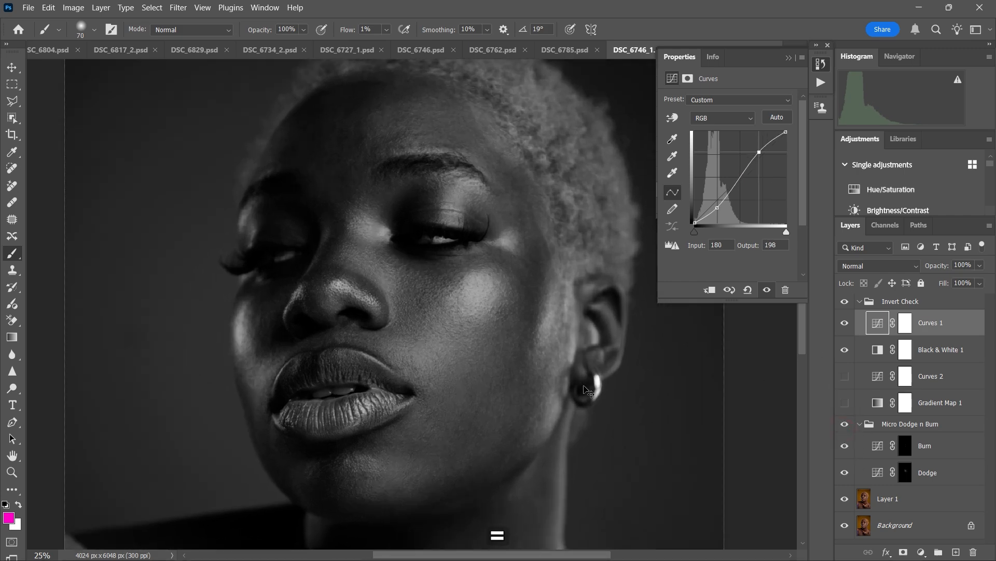
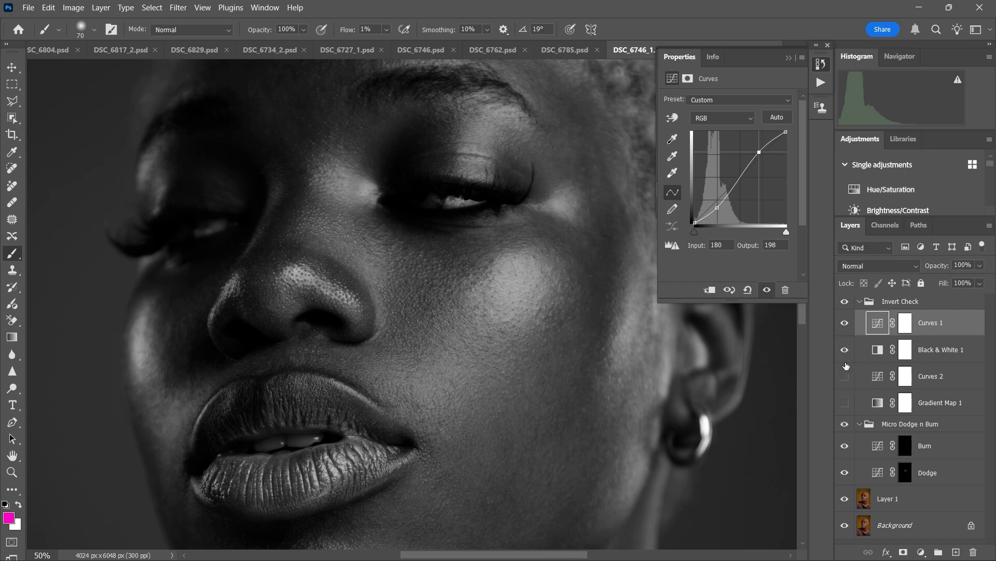
pyautogui.click(906, 472)
pyautogui.press('-')
pyautogui.press('-')
pyautogui.press('-')
pyautogui.press('-')
pyautogui.press('-')
pyautogui.press('[')
pyautogui.press('[')
pyautogui.press('[')
pyautogui.press('j')
pyautogui.hotkey('alt', '[')
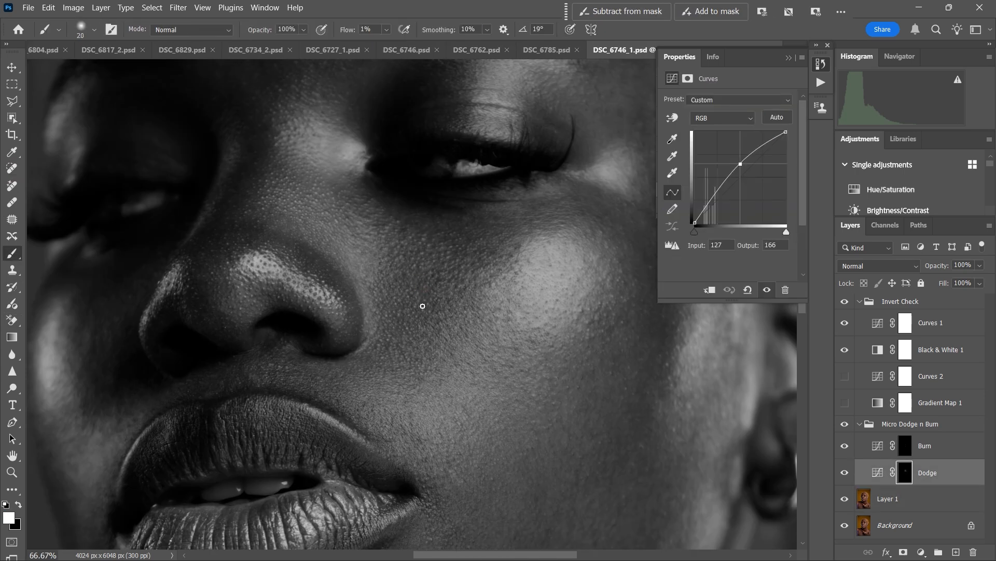
pyautogui.press('[')
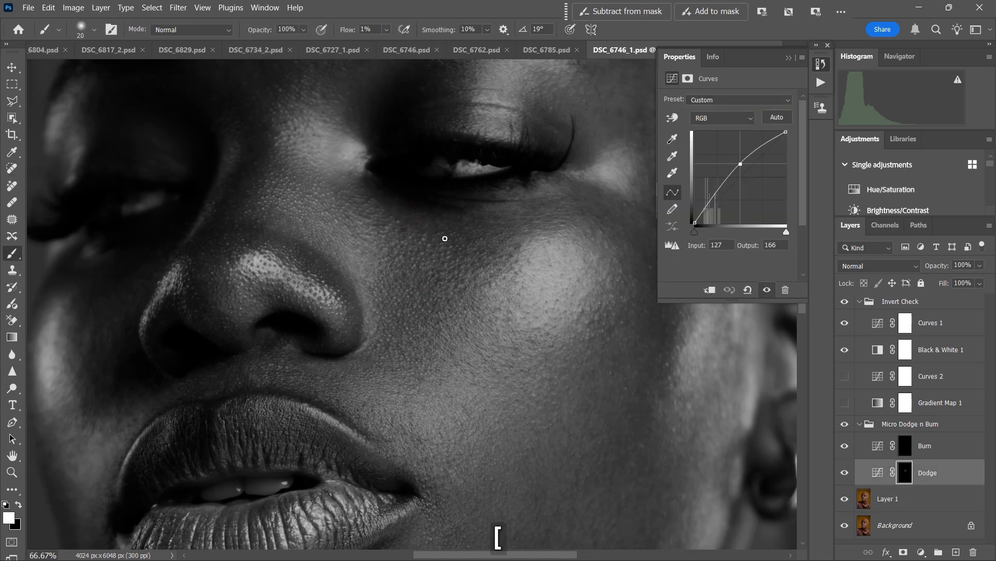
# Step: Refine the cheek on the Dodge mask with the brush at 30 and a touch of the Spot Healing Brush at 40
pyautogui.hotkey('ctrl', '\\')
pyautogui.hotkey('alt', '[')
pyautogui.press('[')
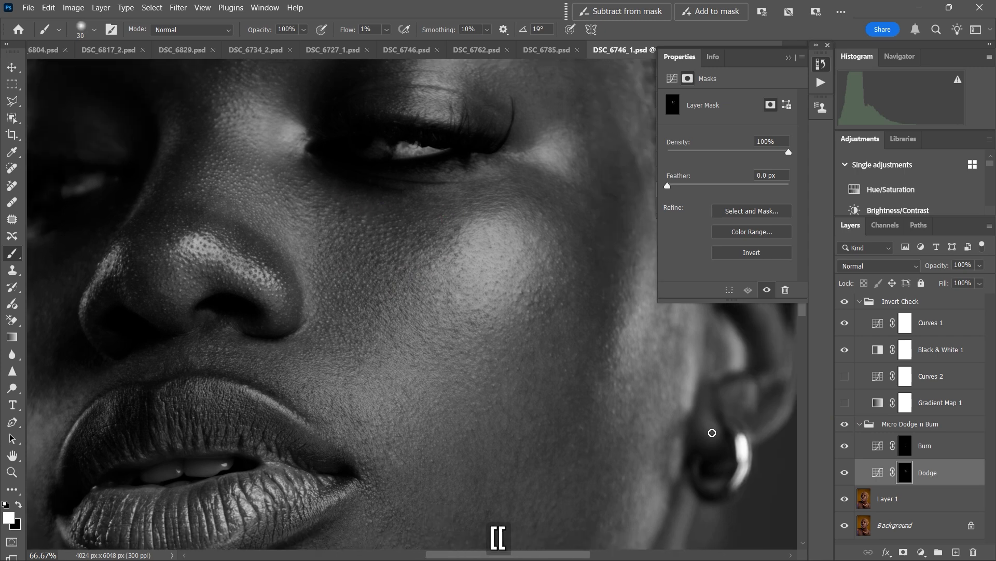
pyautogui.hotkey('alt', '[')
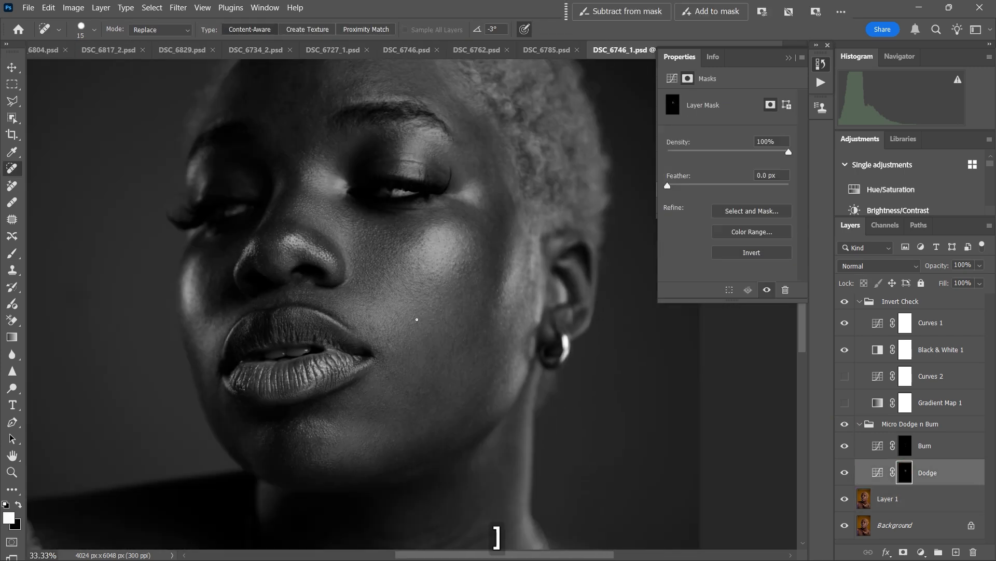
pyautogui.press(']')
pyautogui.press(']')
pyautogui.press(']')
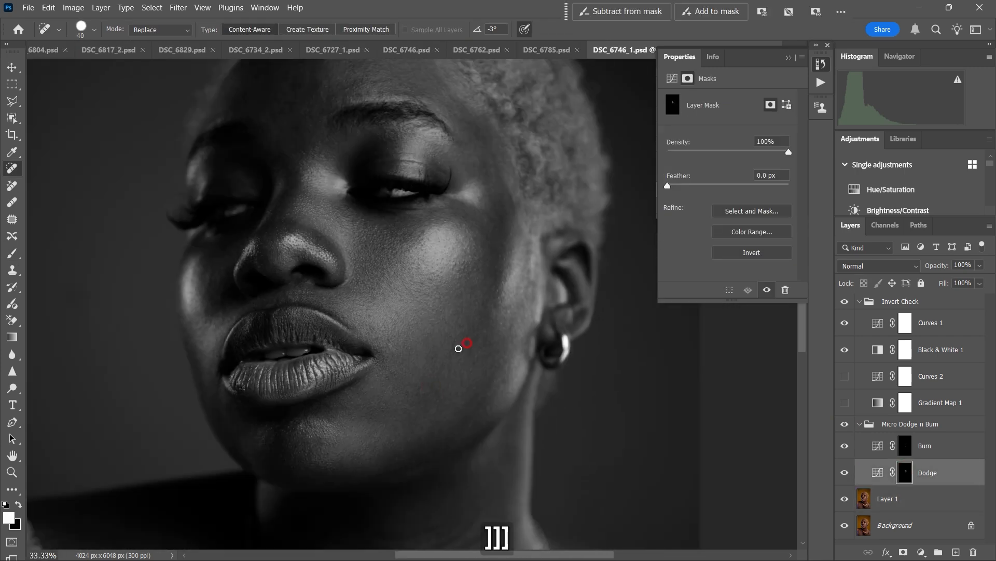
pyautogui.click(820, 63)
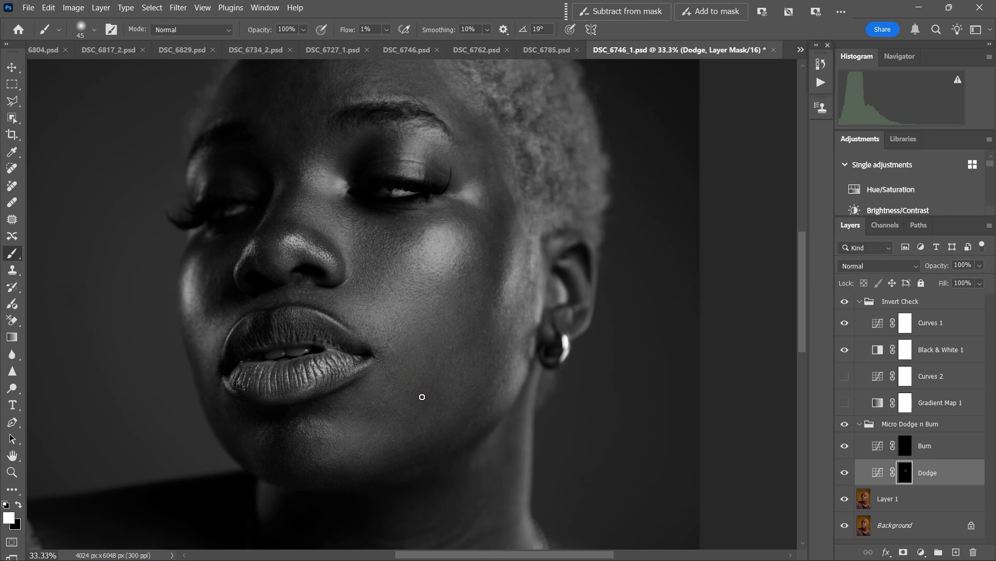
# Step: Dodge the lower cheek with a larger brush, and heal the spot above the mouth corner on Layer 1 with the Spot Healing Brush at 15
pyautogui.hotkey('alt', ']')
pyautogui.press(']')
pyautogui.press(']')
pyautogui.press(']')
pyautogui.press(']')
pyautogui.press(']')
pyautogui.hotkey('alt', '[')
pyautogui.hotkey('alt', '[')
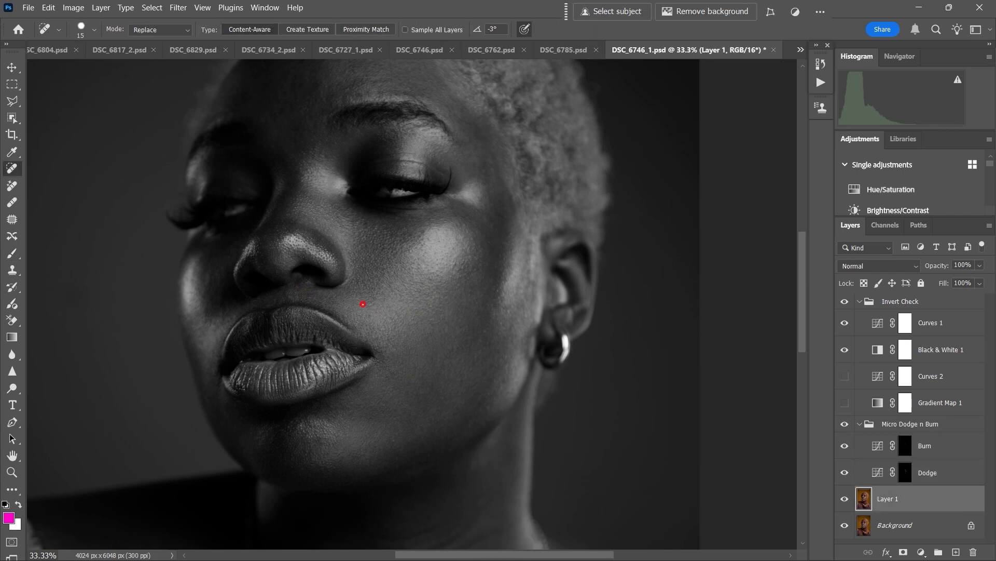
# Step: Return to the inverted check view by hiding Black & White 1 and showing Curves 2 and Gradient Map 1, keeping Curves 1 on
pyautogui.hotkey('alt', ']')
pyautogui.press(']')
pyautogui.press(']')
pyautogui.hotkey('ctrl', '+')
pyautogui.click(845, 350)
pyautogui.click(845, 376)
pyautogui.click(845, 403)
# Step: On the Dodge mask, dodge the middle of the cheek below the highlight with the brush starting at size 40
pyautogui.press('[')
pyautogui.press('[')
pyautogui.moveTo(451, 280); pyautogui.dragTo(459, 291)
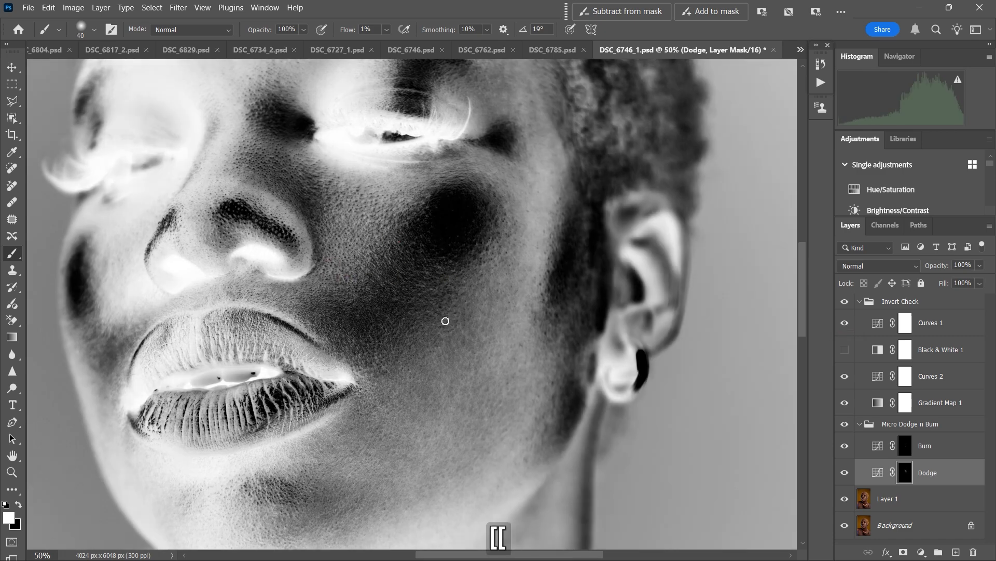
pyautogui.press(']')
pyautogui.press('[')
pyautogui.press('[')
pyautogui.press('[')
pyautogui.press('[')
pyautogui.press('[')
# Step: On the Burn mask, burn small uneven patches in the middle of the cheek with a size 20 brush
pyautogui.click(905, 447)
pyautogui.press('[')
pyautogui.press('[')
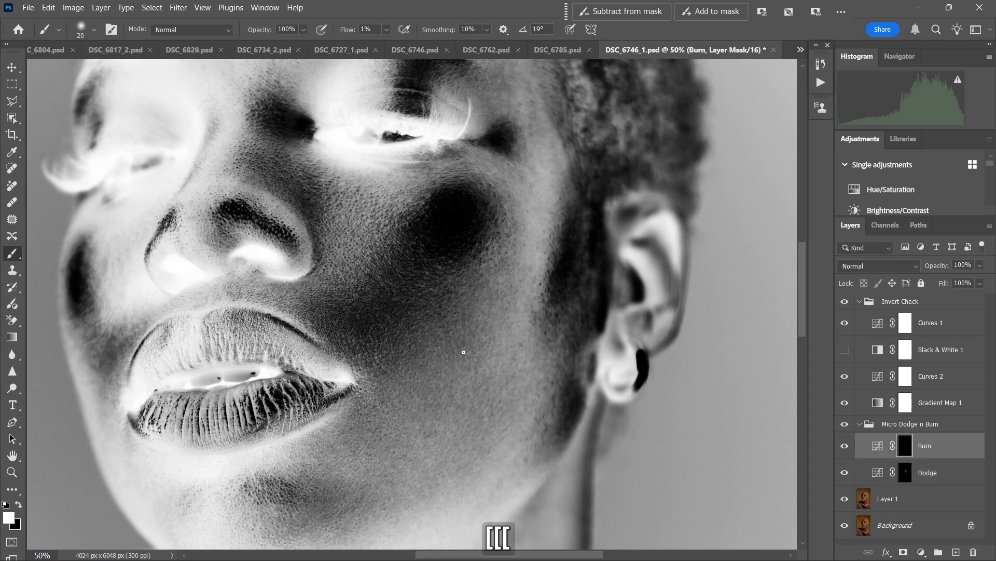
# Step: On the Dodge mask, dodge the lower cheek and jaw at 33.33% zoom, enlarging the brush to 50
pyautogui.hotkey('alt', '[')
pyautogui.hotkey('ctrl', '-')
pyautogui.press(']')
pyautogui.press(']')
pyautogui.press(']')
pyautogui.press(']')
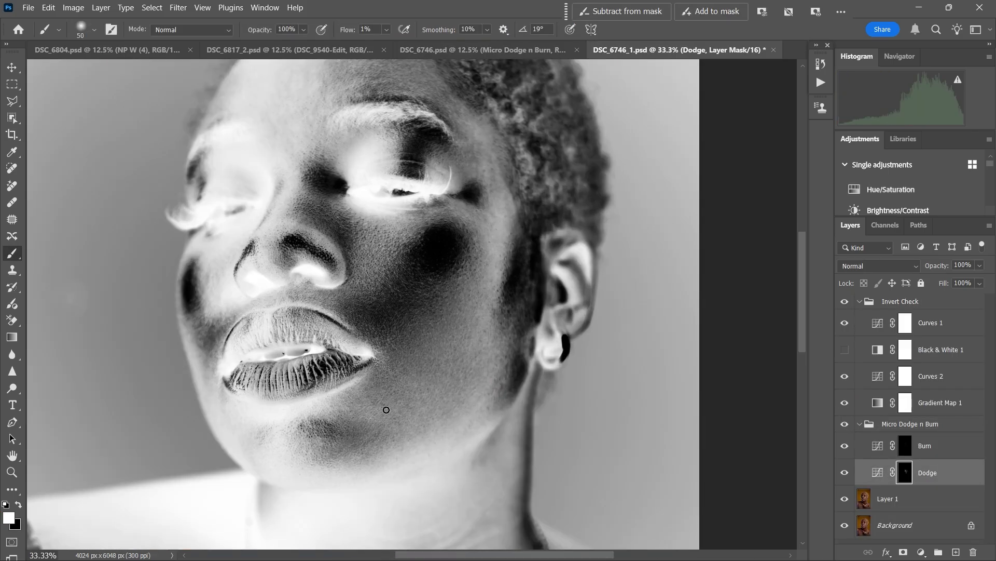
# Step: Alternate between the Burn and Dodge masks to blend the cheek tones, using brush sizes around 45 to 60
pyautogui.hotkey('alt', ']')
pyautogui.hotkey('alt', '[')
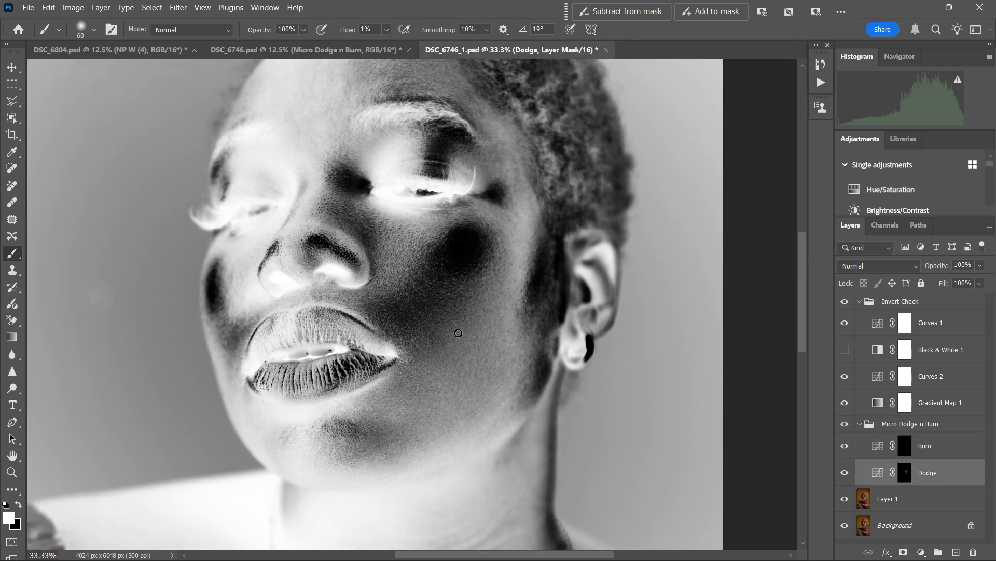
pyautogui.hotkey('alt', ']')
pyautogui.hotkey('alt', '[')
pyautogui.hotkey('alt', ']')
pyautogui.hotkey('alt', '[')
pyautogui.press('[')
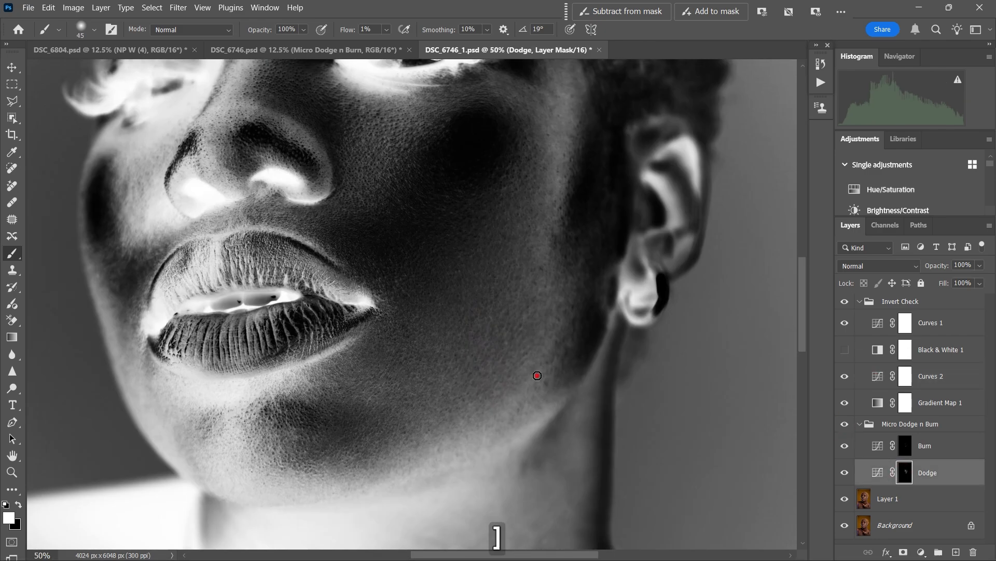
# Step: Touch up the cheek and jaw on the Dodge and Burn masks, and bring up the Spot Healing Brush at 15 on Layer 1
pyautogui.hotkey('alt', ']')
pyautogui.hotkey('alt', '[')
pyautogui.hotkey('alt', '[')
pyautogui.press('j')
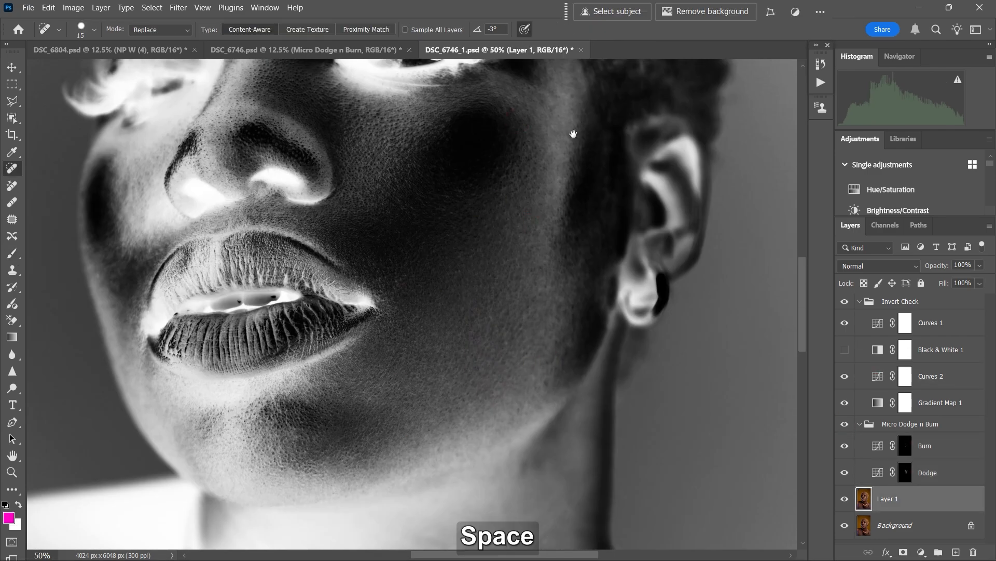
pyautogui.moveTo(574, 134); pyautogui.dragTo(548, 221)
# Step: With the Brush tool on the Dodge mask, dodge the outer cheek down to the jaw, reducing the size to 35
pyautogui.hotkey('alt', ']')
pyautogui.press('b')
pyautogui.press(']')
pyautogui.hotkey('alt', ']')
pyautogui.click(540, 327)
pyautogui.hotkey('alt', '[')
pyautogui.press('[')
pyautogui.click(509, 421)
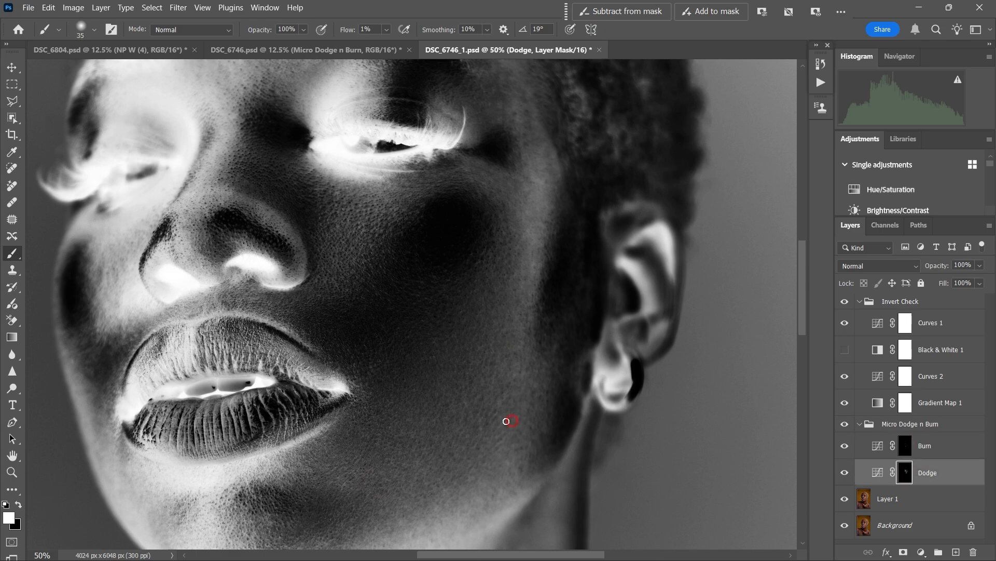
pyautogui.hotkey('ctrl', '-')
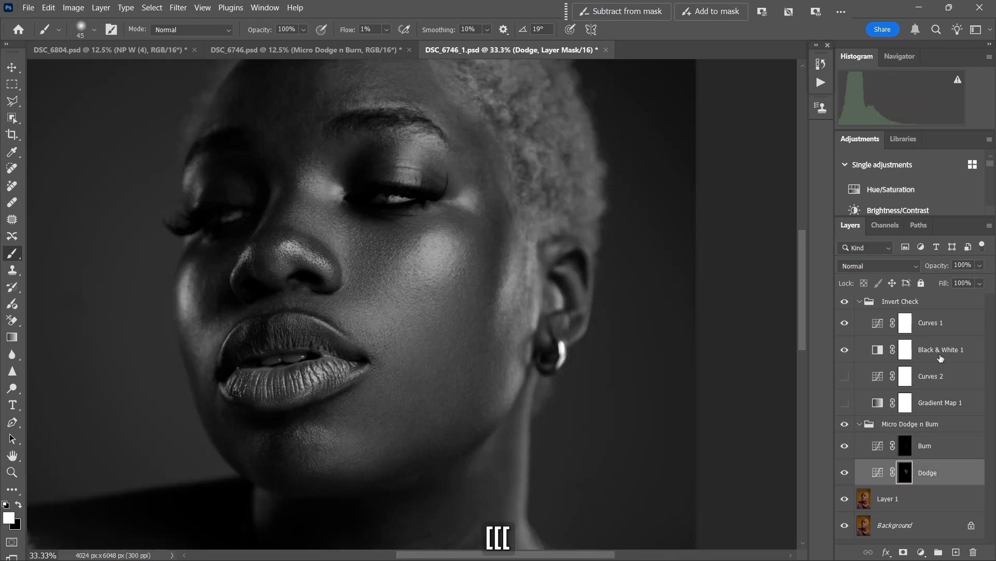
# Step: In the black and white view, touch up Layer 1 and the Dodge mask, and burn the outer cheek near the temple on the Burn mask
pyautogui.hotkey('alt', '[')
pyautogui.press('j')
pyautogui.hotkey('alt', ']')
pyautogui.press('b')
pyautogui.press('[')
pyautogui.press('[')
pyautogui.press('[')
pyautogui.press('[')
pyautogui.hotkey('ctrl', '+')
pyautogui.hotkey('alt', ']')
pyautogui.click(486, 277)
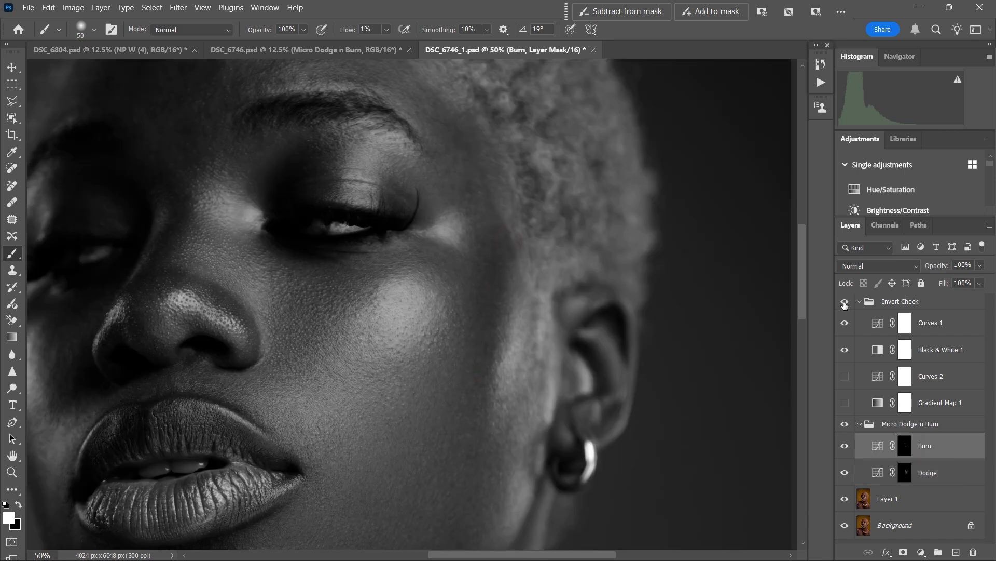
# Step: Even out the rest of the cheek by switching between the Dodge mask, Burn mask and Layer 1 with varying brush sizes
pyautogui.click(934, 472)
pyautogui.click(935, 494)
pyautogui.press('b')
pyautogui.click(934, 474)
pyautogui.scroll(-2, 383, 166)
pyautogui.scroll(1, 400, 307)
pyautogui.press('[')
pyautogui.press('[')
pyautogui.press('[')
pyautogui.press('[')
pyautogui.click(934, 445)
pyautogui.press(']')
pyautogui.press(']')
pyautogui.press('[')
pyautogui.press('[')
pyautogui.click(935, 472)
pyautogui.press(']')
pyautogui.press(']')
# Step: Compare the full colour portrait at 12.5% with the Micro Dodge n Burn group off and on, and restore the Invert Check view
pyautogui.click(845, 301)
pyautogui.hotkey('ctrl', '-')
pyautogui.hotkey('ctrl', '-')
pyautogui.hotkey('ctrl', '-')
pyautogui.click(845, 425)
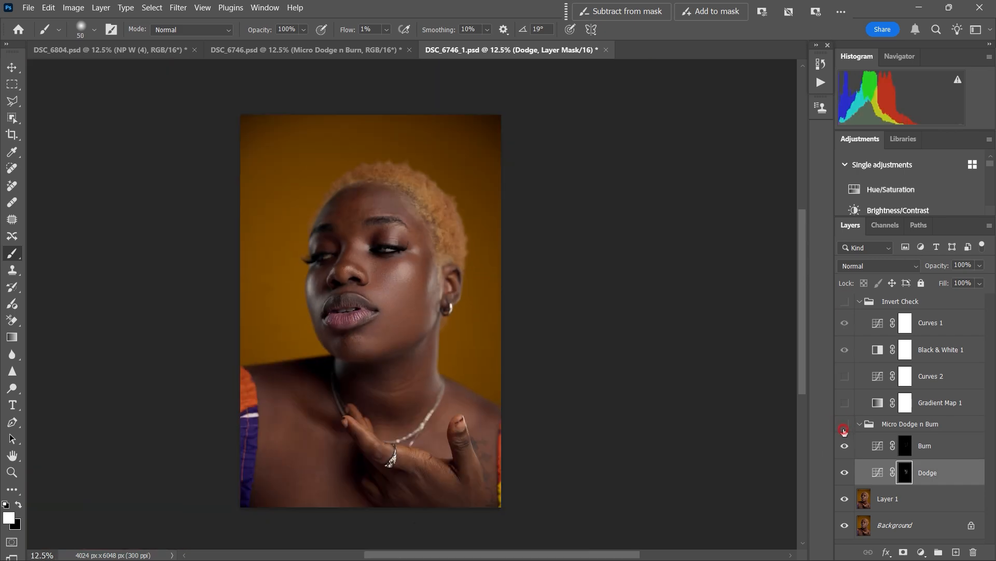
pyautogui.click(845, 425)
pyautogui.click(845, 302)
# Step: Open the curve properties and, on the Dodge mask, even the skin around the nose and upper lip with a small brush
pyautogui.scroll(3, 297, 255)
pyautogui.doubleClick(878, 445)
pyautogui.scroll(1, 414, 327)
pyautogui.click(905, 473)
pyautogui.press('[')
pyautogui.press('[')
pyautogui.press('[')
pyautogui.press('[')
pyautogui.press('[')
pyautogui.press(']')
pyautogui.press(']')
pyautogui.scroll(1, 483, 283)
pyautogui.press('[')
# Step: Heal the spot under the nose on Layer 1 with the Spot Healing Brush at 9, and burn above the upper lip at size 20
pyautogui.press('j')
pyautogui.hotkey('alt', '[')
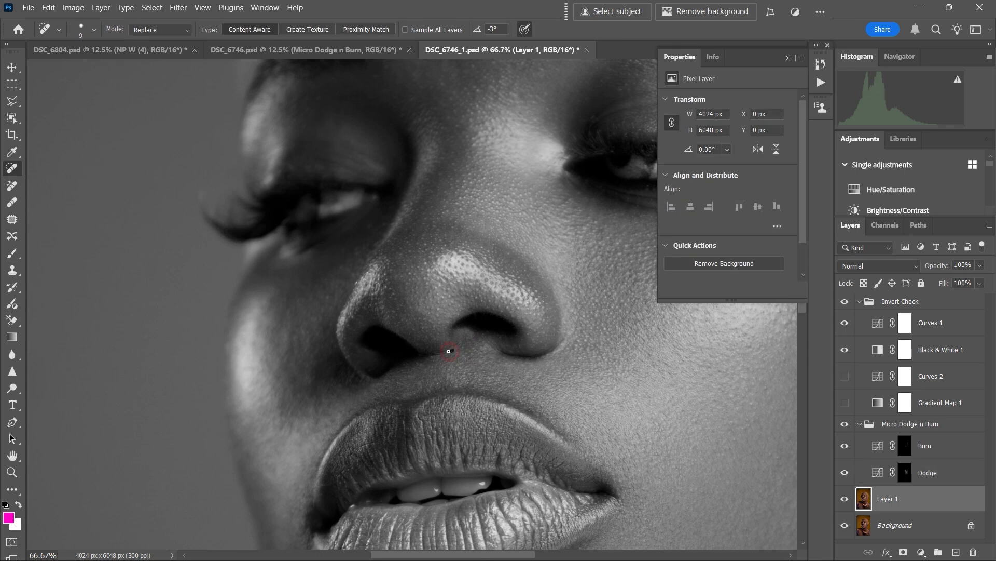
pyautogui.hotkey('alt', ']')
pyautogui.hotkey('alt', ']')
pyautogui.press('b')
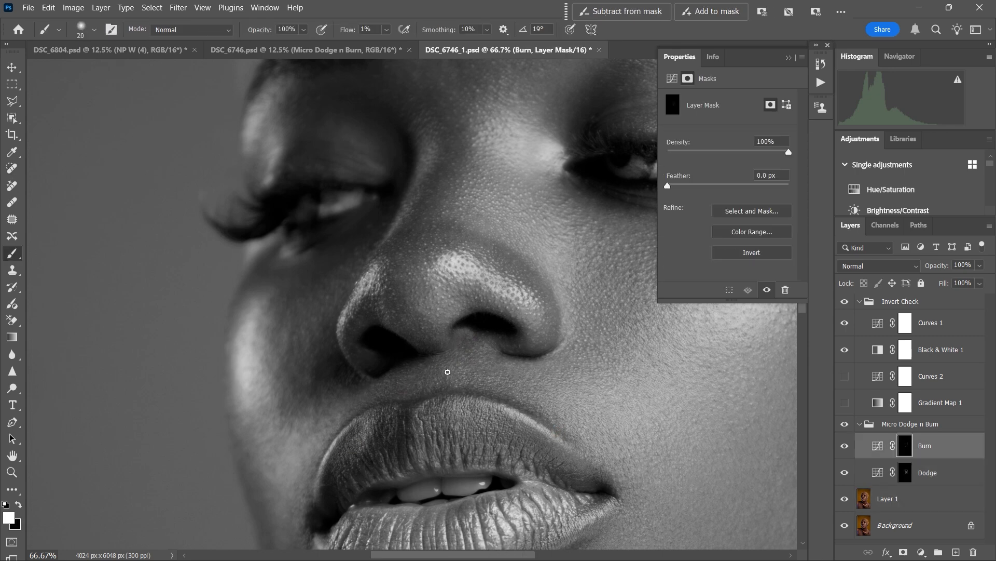
# Step: Dodge the uneven skin around the nose and upper lip on the Dodge mask with the brush at 30 to 35
pyautogui.hotkey('alt', '[')
pyautogui.press('[')
pyautogui.press('[')
pyautogui.scroll(2, 399, 327)
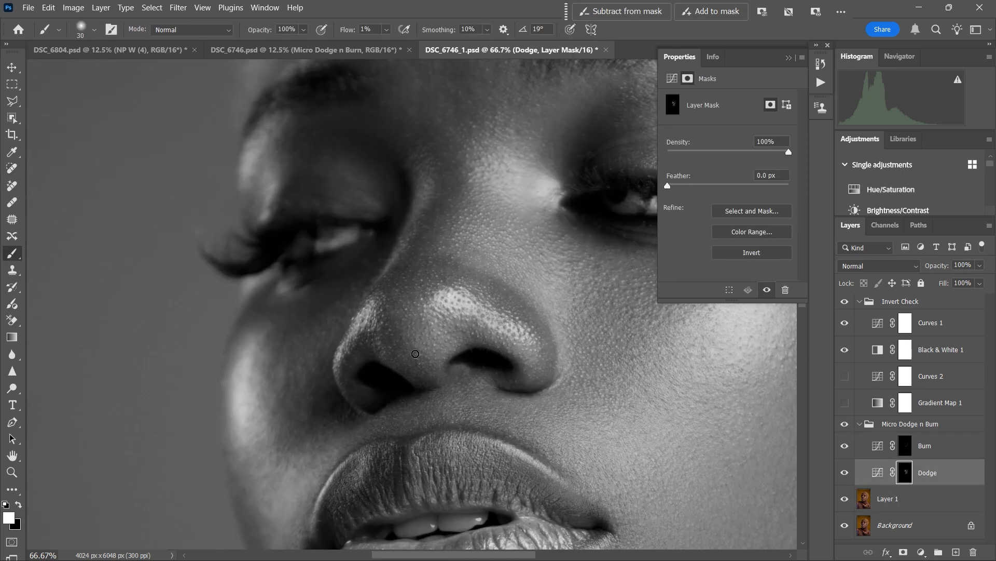
pyautogui.hotkey('alt', 'Tab')
pyautogui.hotkey('alt', 'Tab')
pyautogui.hotkey('ctrl', '-')
pyautogui.hotkey('ctrl', '-')
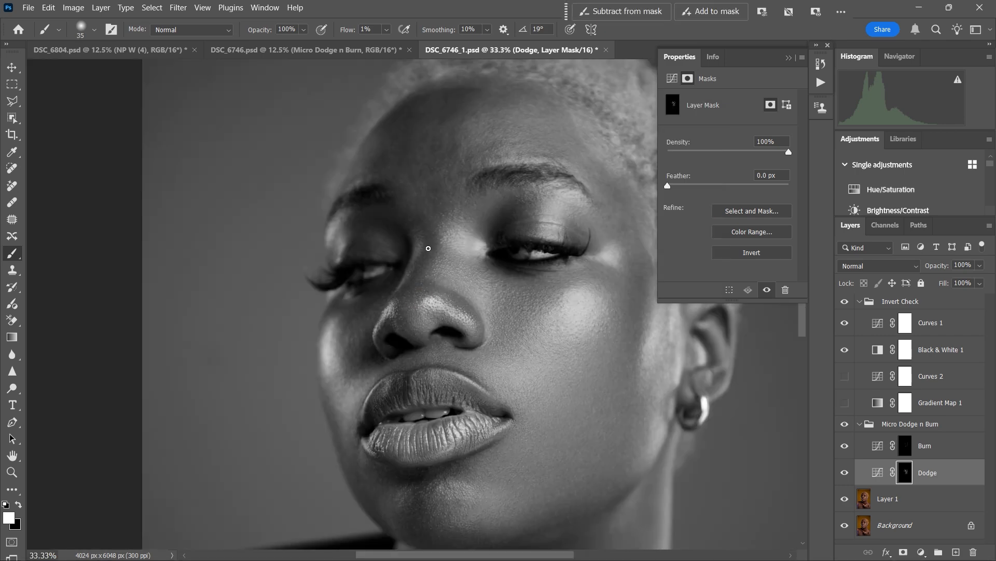
# Step: Heal blemishes around the nose bridge on Layer 1 and burn the neighbouring skin on the Burn mask with a reduced brush size
pyautogui.hotkey('alt', '[')
pyautogui.press('j')
pyautogui.press('b')
pyautogui.hotkey('alt', ']')
pyautogui.hotkey('alt', ']')
pyautogui.press('[')
pyautogui.press('[')
pyautogui.press('[')
pyautogui.press('[')
# Step: Dodge the dark patches on the forehead on the Dodge mask with the brush at 30
pyautogui.hotkey('alt', '[')
pyautogui.press('[')
pyautogui.press('[')
pyautogui.scroll(5, 485, 361)
pyautogui.hotkey('ctrl', '+')
pyautogui.press('[')
pyautogui.press('[')
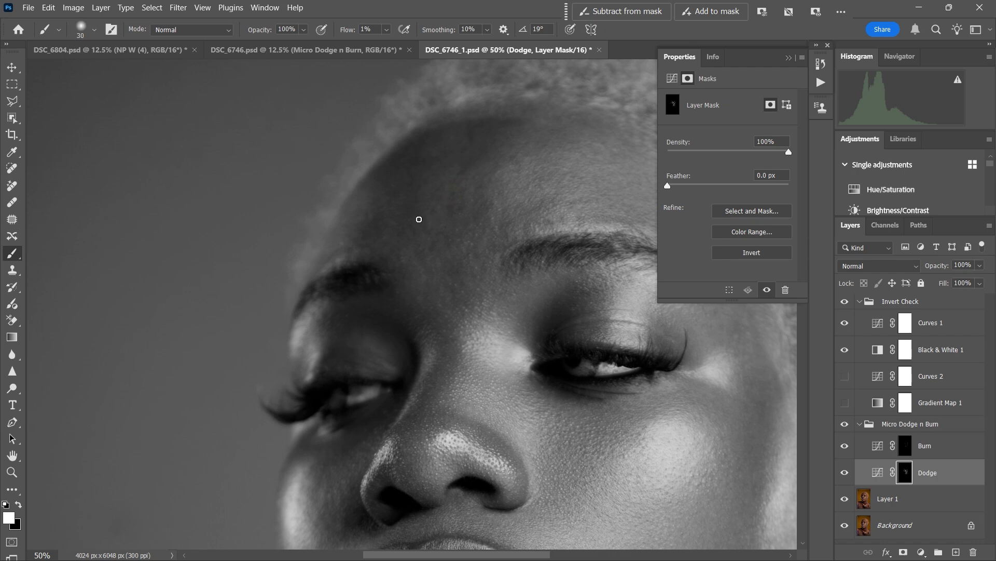
# Step: Switch the check view from Curves 1 and Black & White 1 to Curves 2 and Gradient Map 1, and collapse the properties
pyautogui.moveTo(845, 403); pyautogui.dragTo(844, 377)
pyautogui.moveTo(845, 323); pyautogui.dragTo(845, 350)
pyautogui.click(789, 58)
pyautogui.hotkey('ctrl', '+')
pyautogui.moveTo(609, 115); pyautogui.dragTo(438, 198)
pyautogui.press(']')
pyautogui.press(']')
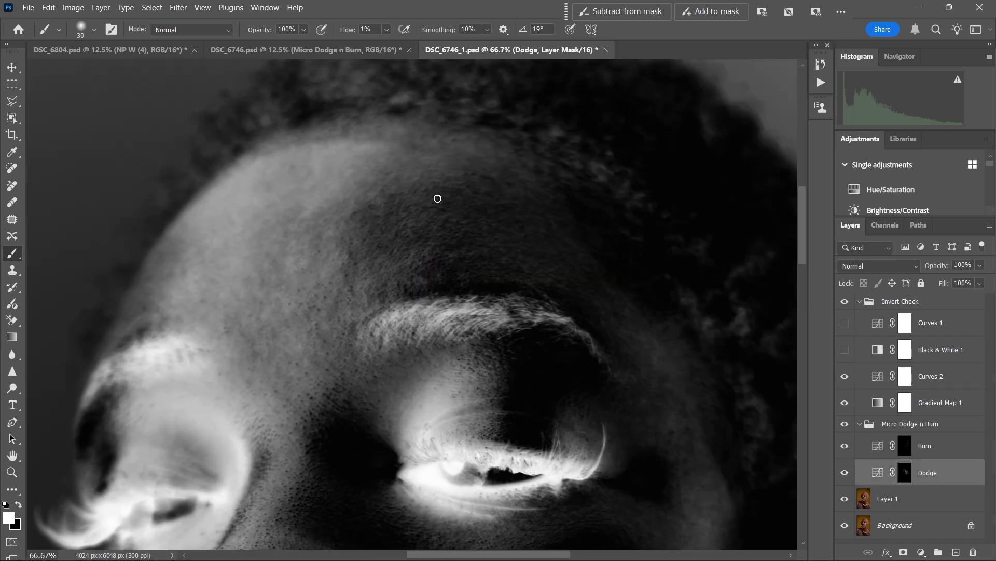
# Step: Even the forehead between the brows in the inverted view, alternating the Burn and Dodge masks at brush sizes 20 to 30
pyautogui.press(']')
pyautogui.press(']')
pyautogui.press('[')
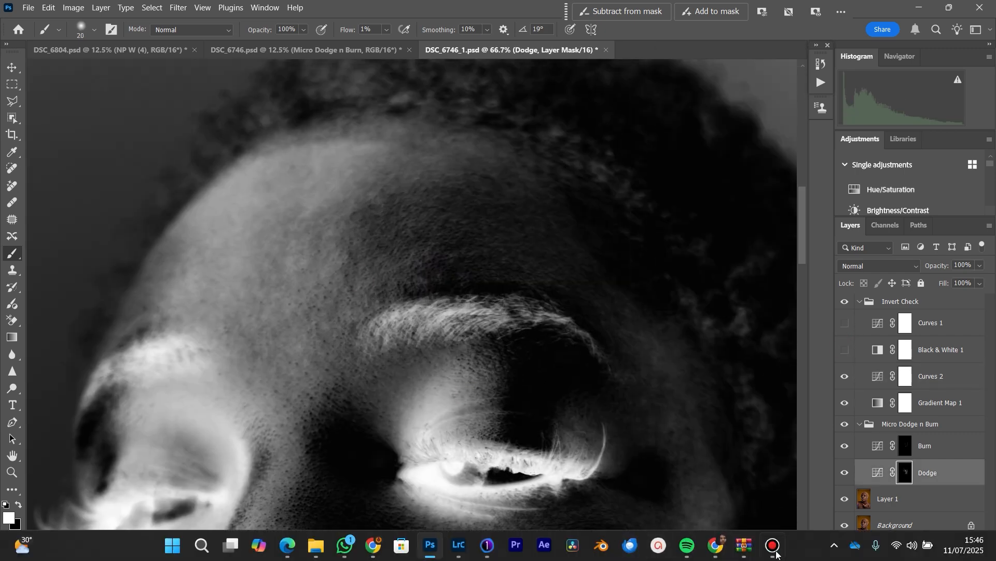
pyautogui.hotkey('alt', ']')
pyautogui.hotkey('alt', '[')
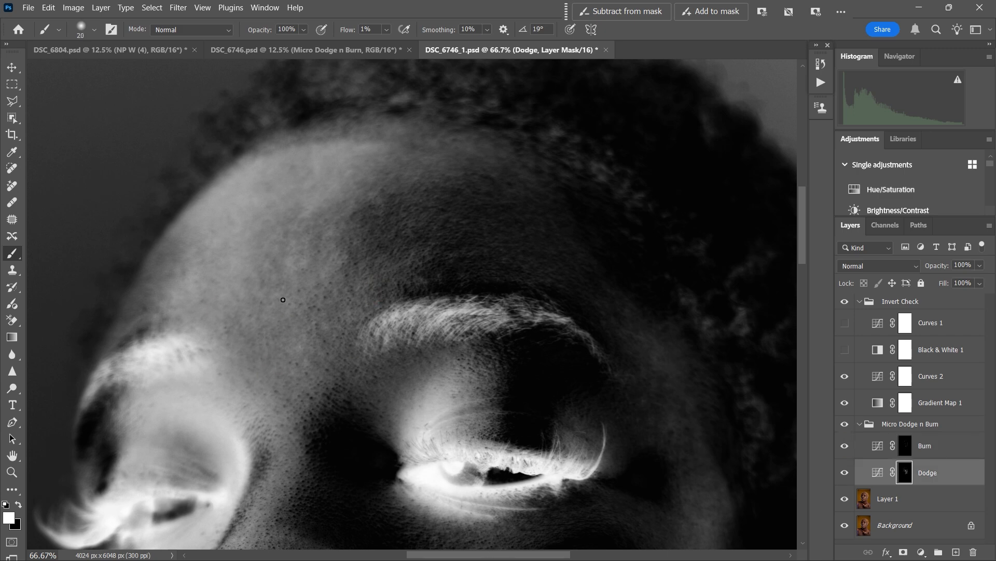
pyautogui.press('[')
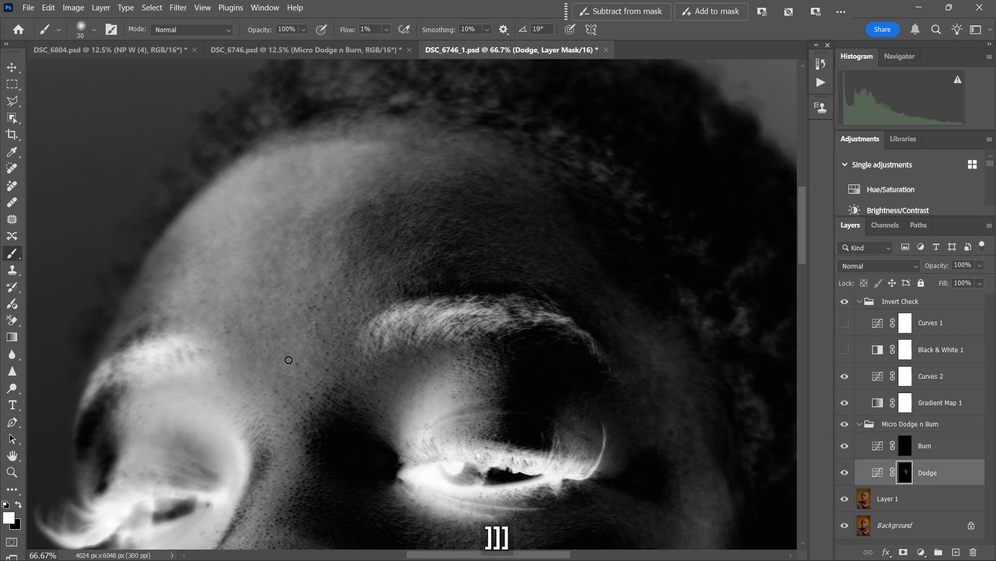
pyautogui.press('[')
pyautogui.hotkey('alt', ']')
pyautogui.hotkey('alt', '[')
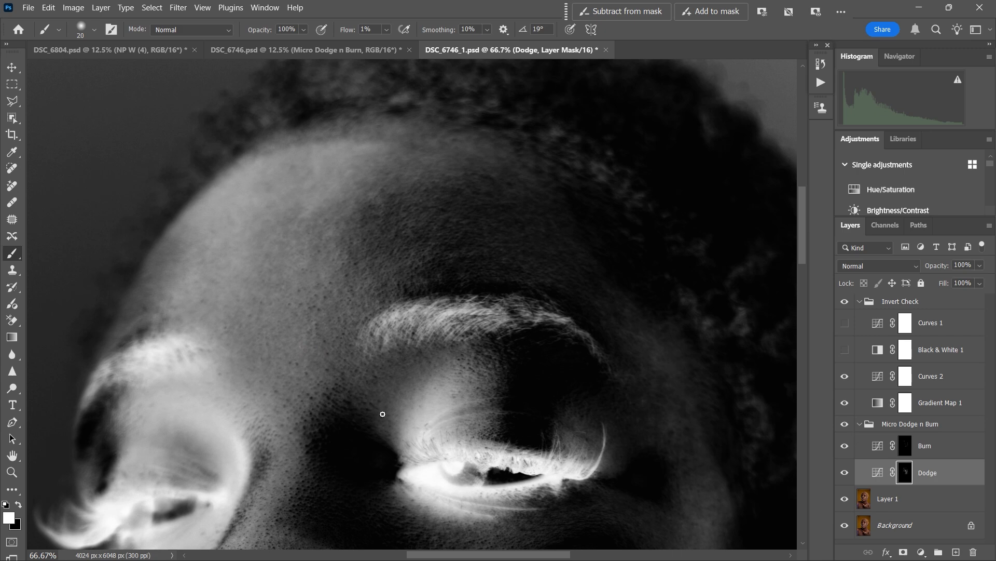
# Step: Heal the forehead on Layer 1 with the Spot Healing Brush, and dodge the forehead at size 40 to 45 on the Dodge mask
pyautogui.press(']')
pyautogui.press(']')
pyautogui.click(889, 499)
pyautogui.press('j')
pyautogui.click(928, 472)
pyautogui.press('b')
pyautogui.hotkey('ctrl', '-')
pyautogui.hotkey('ctrl', '-')
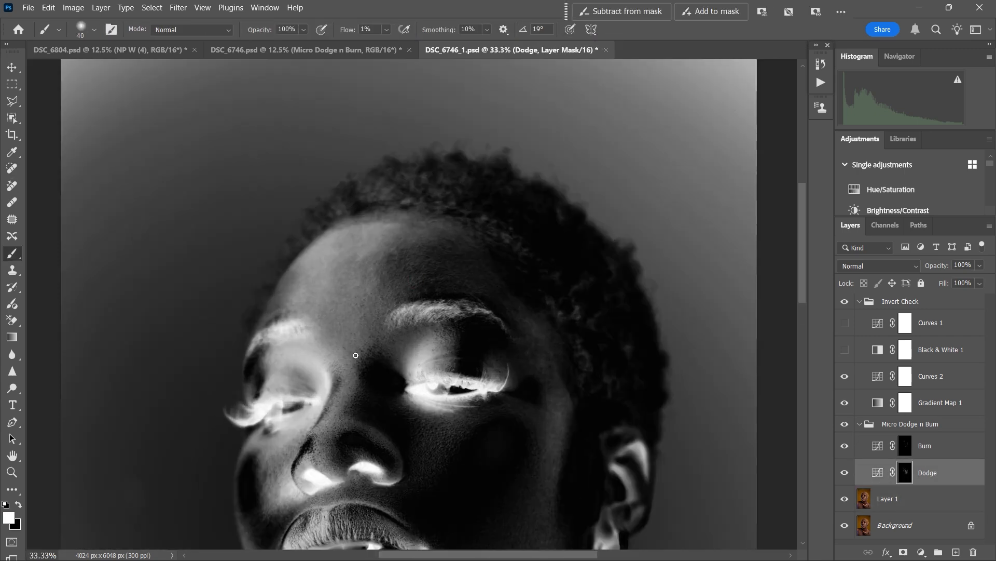
pyautogui.hotkey('ctrl', '+')
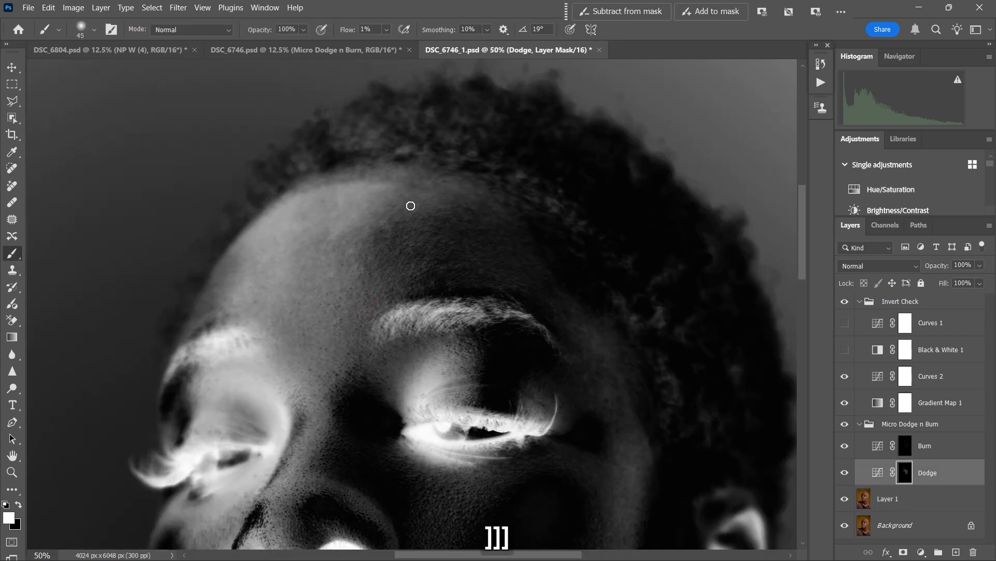
# Step: Hide the Invert Check group and retouch the forehead in full colour, dodging at size 10 and burning at size 25
pyautogui.click(845, 301)
pyautogui.press('[')
pyautogui.press('[')
pyautogui.hotkey('ctrl', '+')
pyautogui.hotkey('ctrl', '+')
pyautogui.press('[')
pyautogui.press('[')
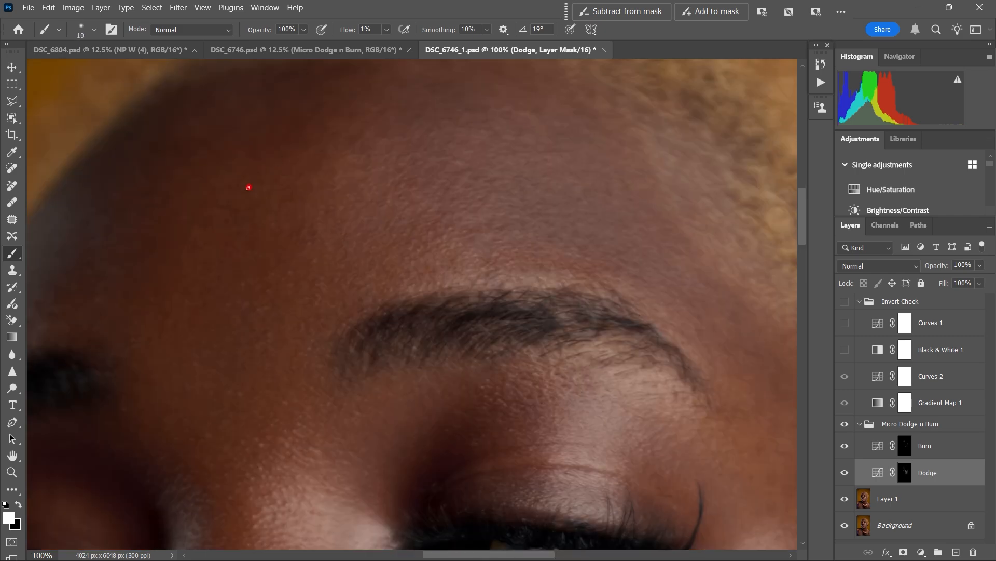
pyautogui.scroll(2, 295, 190)
pyautogui.press(']')
pyautogui.hotkey('alt', ']')
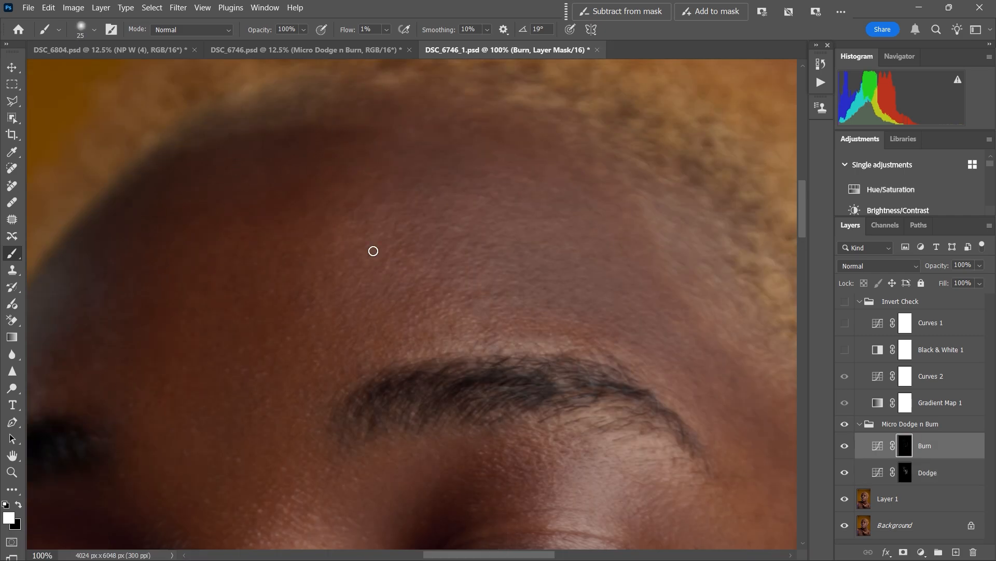
# Step: Show the Invert Check group again and pull the Curves 2 curve down slightly to adjust the inverted view
pyautogui.hotkey('ctrl', '-')
pyautogui.hotkey('ctrl', '-')
pyautogui.hotkey('ctrl', '-')
pyautogui.click(845, 302)
pyautogui.press(']')
pyautogui.press(']')
pyautogui.press(']')
pyautogui.press(']')
pyautogui.hotkey('alt', '[')
pyautogui.doubleClick(878, 376)
pyautogui.moveTo(770, 182); pyautogui.dragTo(770, 189)
pyautogui.press(']')
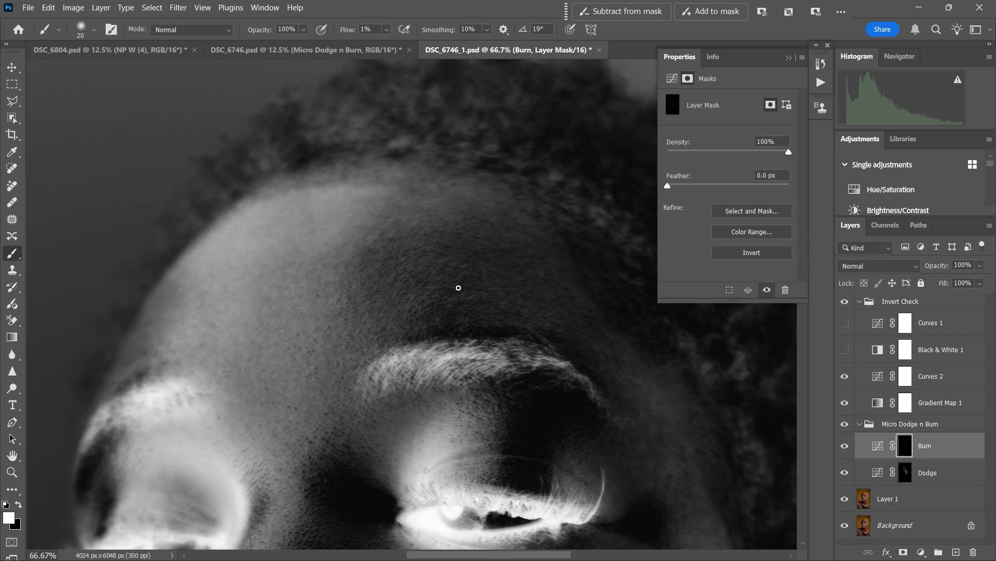
# Step: Even the forehead above the eyebrow in the inverted view, alternating the Dodge and Burn masks at brush sizes from 20 to 60
pyautogui.press('[')
pyautogui.press('[')
pyautogui.hotkey('alt', '[')
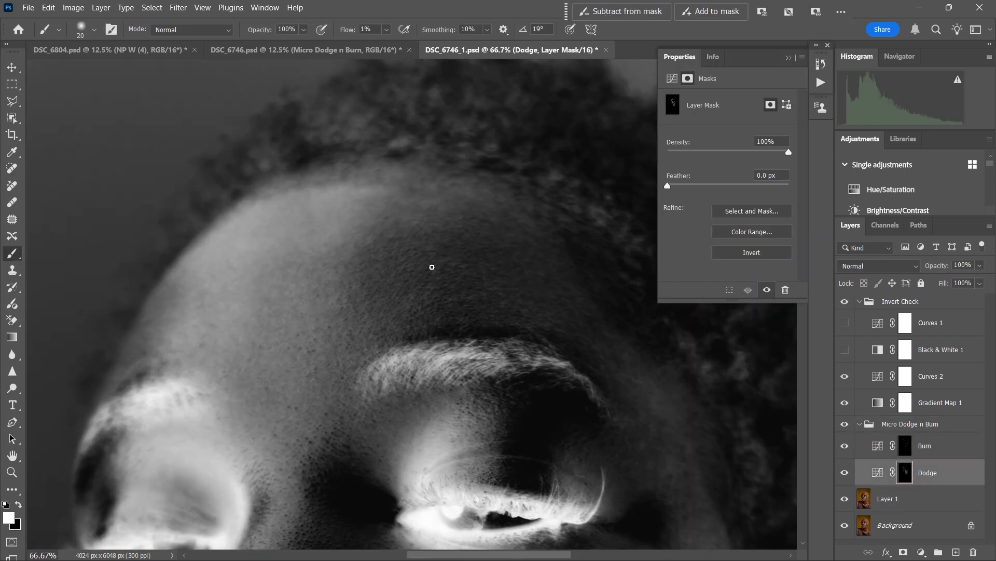
pyautogui.press(']')
pyautogui.hotkey('alt', ']')
pyautogui.press('[')
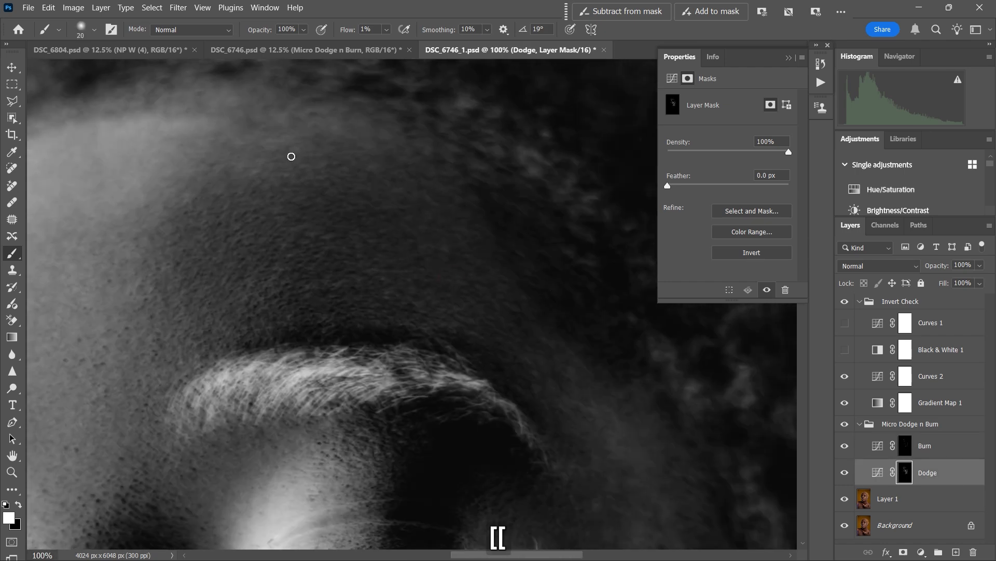
pyautogui.press(']')
pyautogui.press(']')
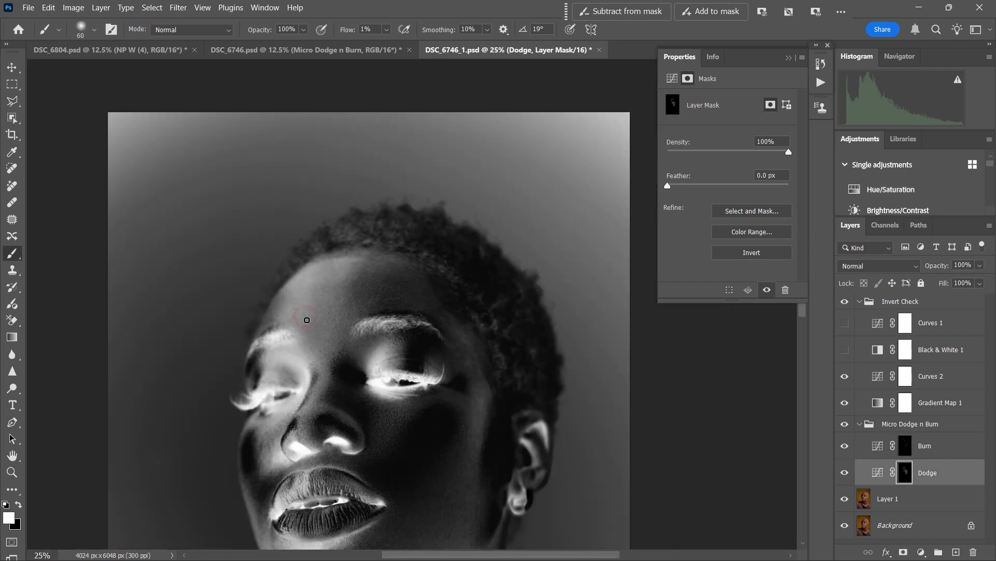
# Step: Dodge and burn the forehead and temple in the black-and-white view at brush size 35 to 40, and undo the last stroke
pyautogui.hotkey('alt', '[')
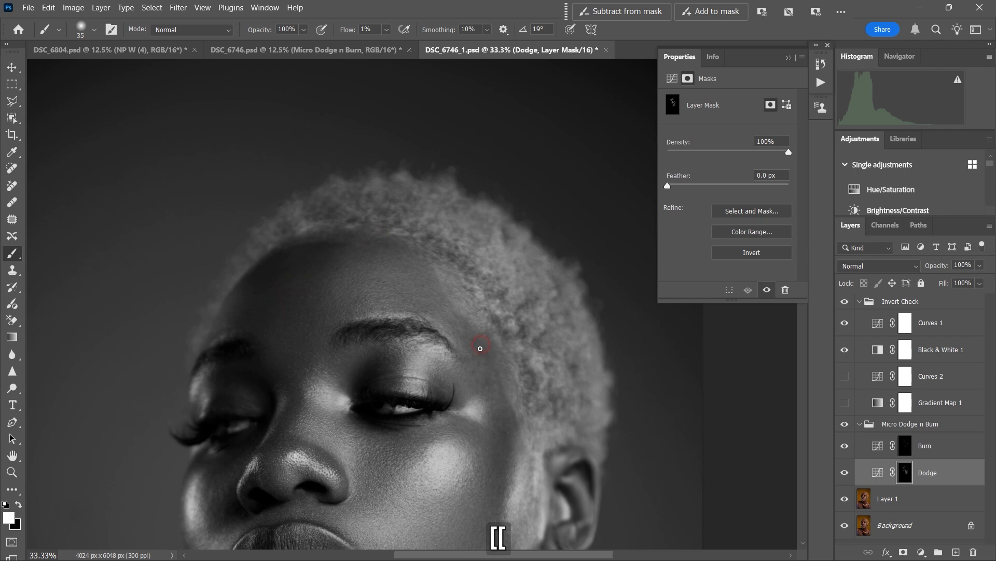
pyautogui.hotkey('alt', ']')
pyautogui.hotkey('alt', '[')
pyautogui.hotkey('alt', '[')
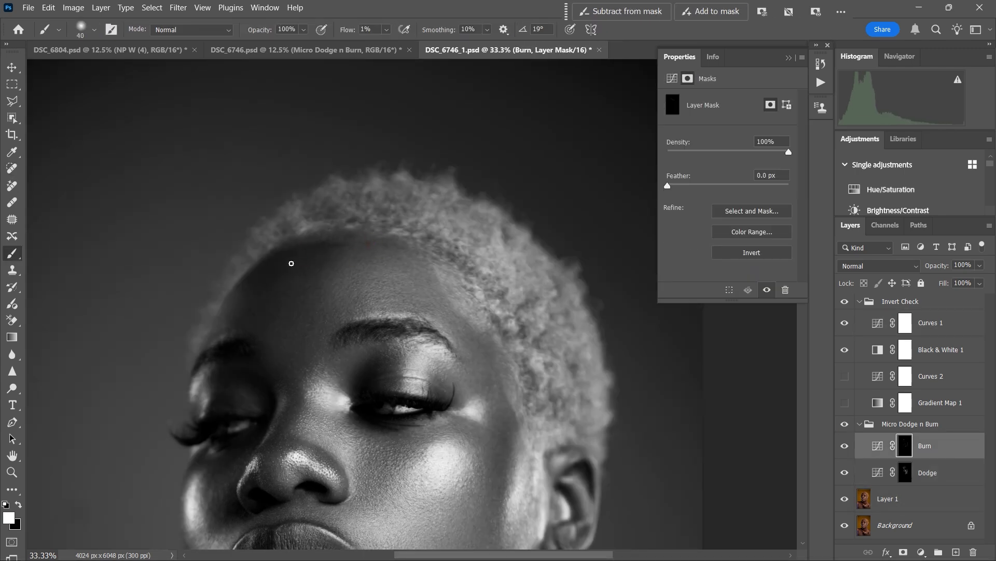
pyautogui.hotkey('alt', '[')
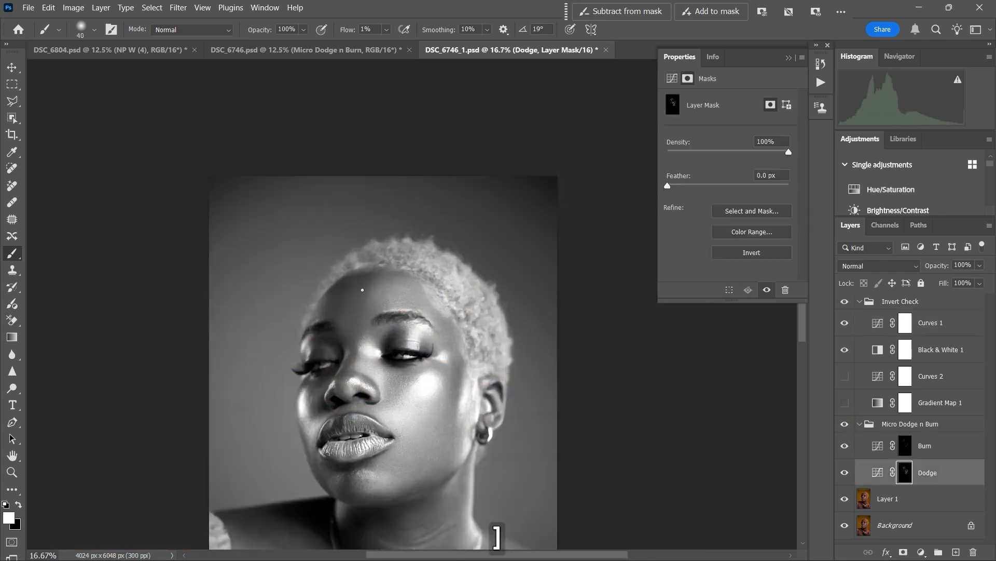
pyautogui.hotkey('alt', ']')
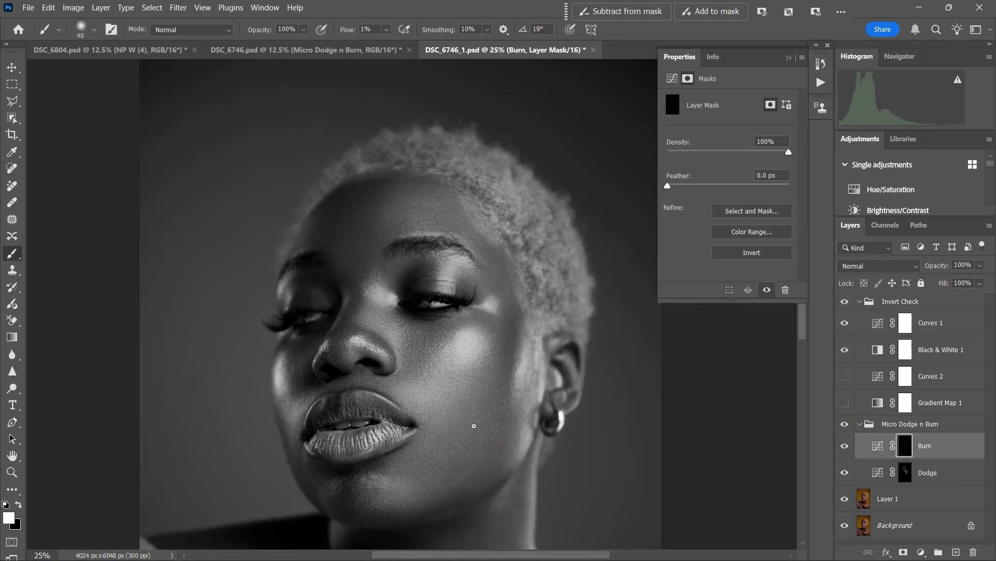
pyautogui.hotkey('ctrl', 'z')
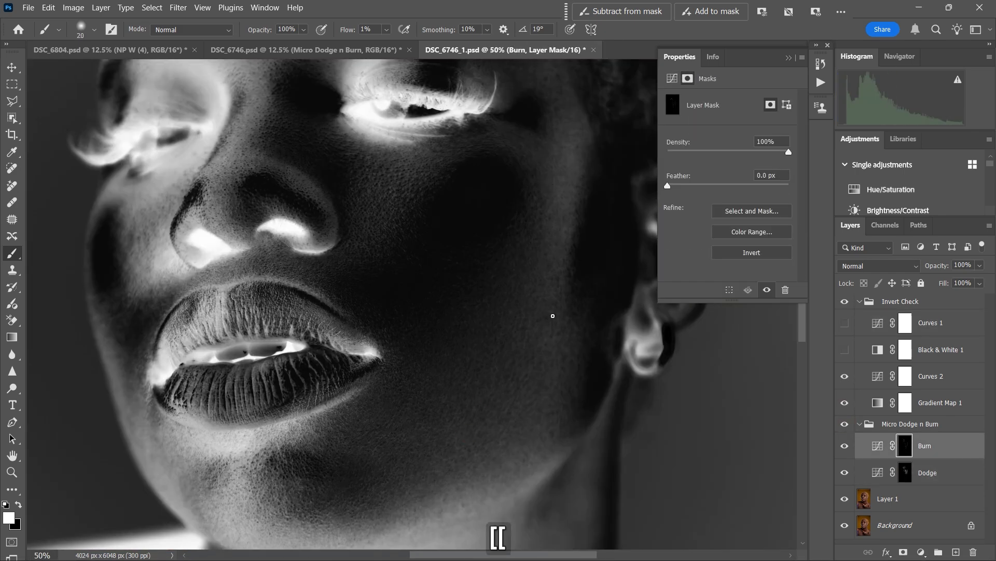
# Step: Even the cheek and jawline in the inverted view on the Dodge and Burn masks with the brush around 20
pyautogui.hotkey('alt', '[')
pyautogui.press(']')
pyautogui.hotkey('alt', ']')
pyautogui.moveTo(522, 424); pyautogui.dragTo(639, 351)
pyautogui.press('[')
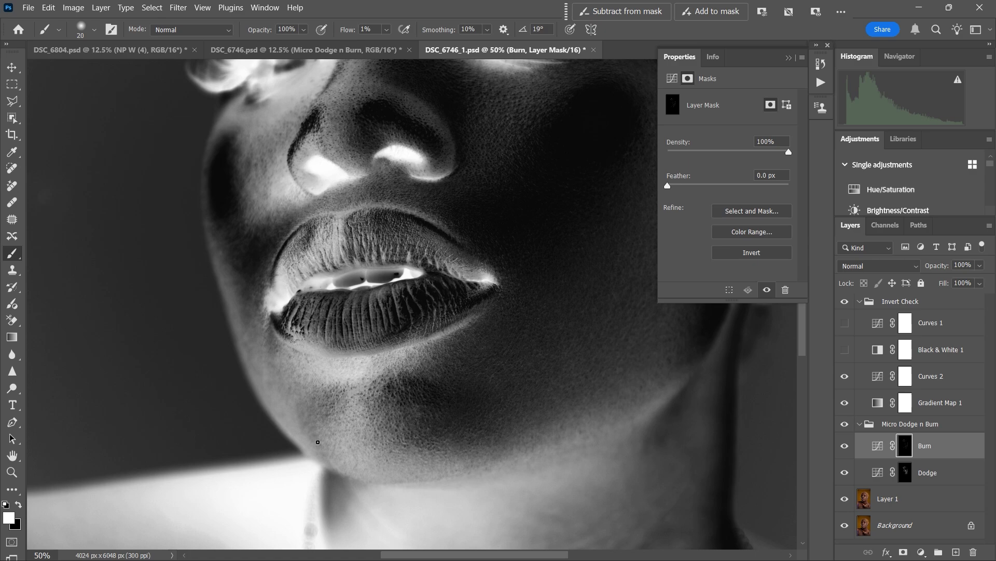
# Step: Even the chin below the lower lip, alternating the Dodge and Burn masks with varying brush sizes
pyautogui.hotkey('alt', '[')
pyautogui.press(']')
pyautogui.press(']')
pyautogui.press(']')
pyautogui.hotkey('alt', ']')
pyautogui.hotkey('alt', '[')
pyautogui.press('[')
pyautogui.press('[')
# Step: Heal the spots on the shadowed cheek and beside the mouth on Layer 1, and return to the Dodge mask at size 30
pyautogui.hotkey('alt', '[')
pyautogui.press('j')
pyautogui.click(247, 163)
pyautogui.click(277, 344)
pyautogui.hotkey('alt', ']')
pyautogui.press('b')
pyautogui.press('[')
pyautogui.press('[')
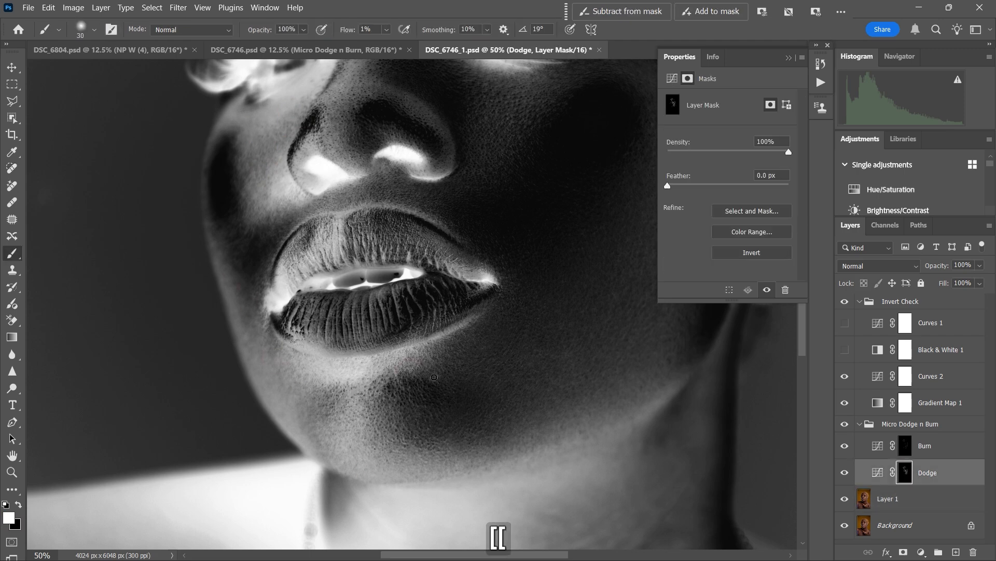
# Step: Dodge and burn the skin under the lower lip and on the chin with the brush at 30
pyautogui.press('[')
pyautogui.press('[')
pyautogui.press('[')
pyautogui.press('[')
pyautogui.hotkey('alt', ']')
pyautogui.hotkey('alt', '[')
pyautogui.press('[')
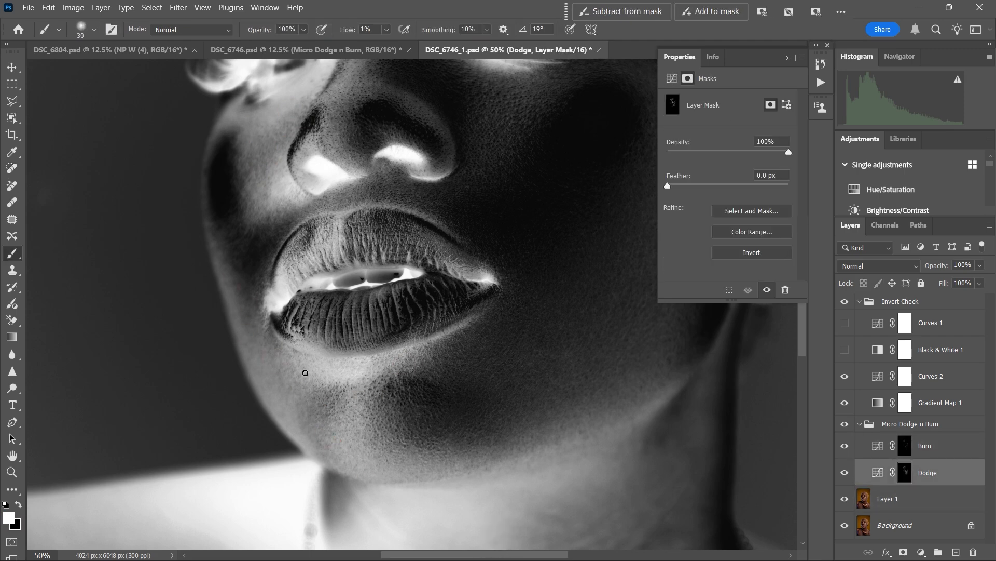
pyautogui.hotkey('alt', ']')
pyautogui.hotkey('alt', '[')
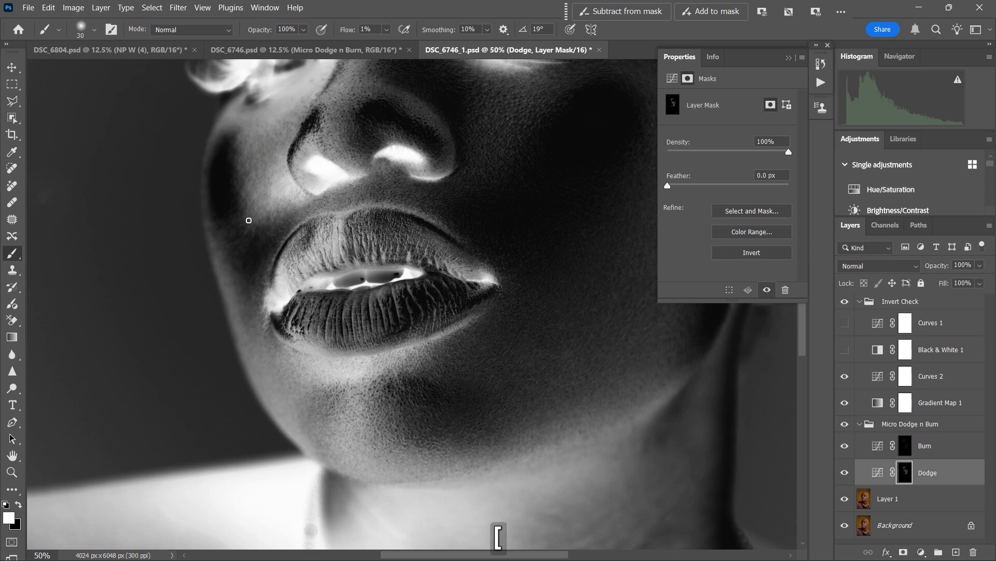
# Step: Dodge and burn the shadowed cheek beside the mouth at brush sizes 20 to 25
pyautogui.press(']')
pyautogui.press(']')
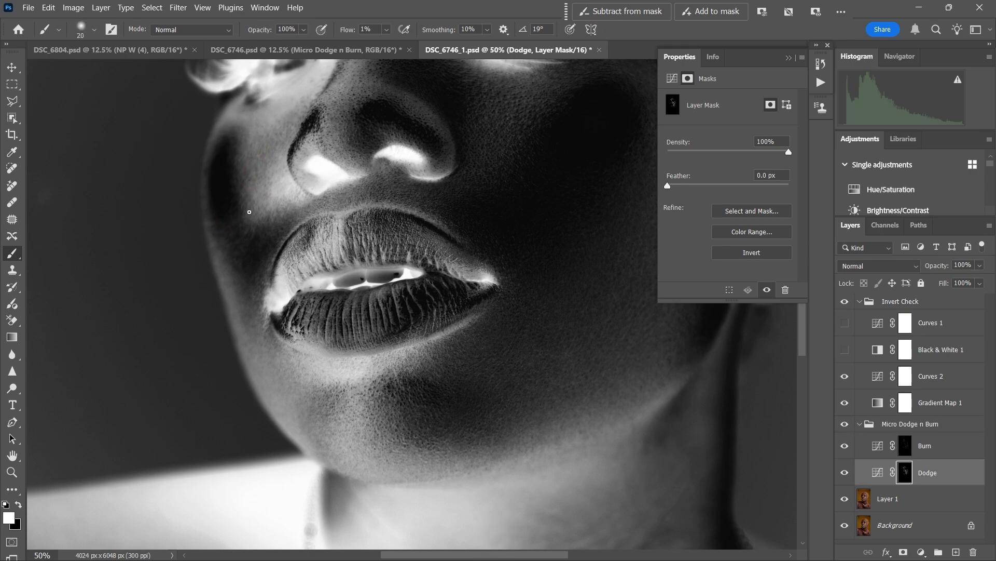
pyautogui.hotkey('alt', ']')
pyautogui.hotkey('alt', '[')
pyautogui.press('[')
pyautogui.press('[')
pyautogui.hotkey('ctrl', '+')
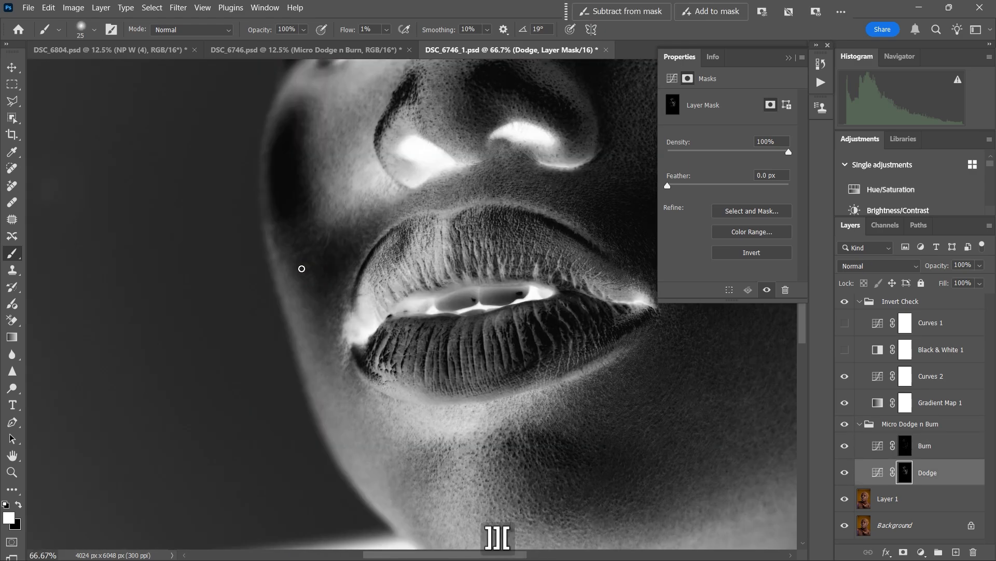
pyautogui.click(506, 158)
pyautogui.press('[')
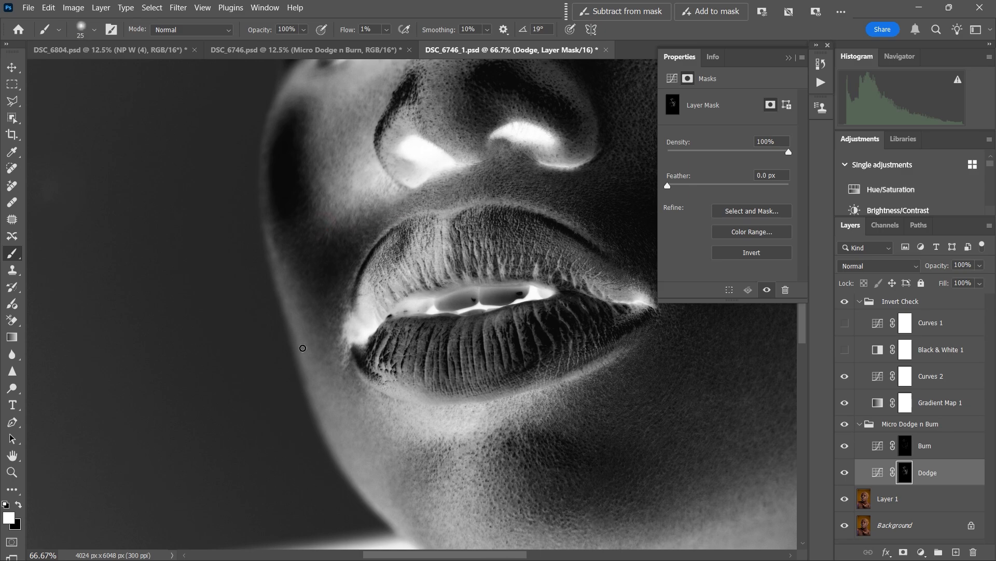
# Step: Burn the upper part of the shadowed cheek with a larger brush, and dodge the skin beside it on the Dodge mask
pyautogui.hotkey('alt', ']')
pyautogui.press(']')
pyautogui.press(']')
pyautogui.click(330, 149)
pyautogui.hotkey('alt', '[')
pyautogui.scroll(3, 343, 208)
pyautogui.click(358, 248)
# Step: Switch the check view back to Curves 1 and Black & White 1, select the Burn mask, and undo the last stroke
pyautogui.moveTo(845, 323); pyautogui.dragTo(845, 350)
pyautogui.moveTo(845, 376); pyautogui.dragTo(845, 403)
pyautogui.click(905, 445)
pyautogui.hotkey('ctrl', '-')
pyautogui.hotkey('ctrl', '-')
pyautogui.hotkey('ctrl', '-')
pyautogui.hotkey('ctrl', 'z')
# Step: Dodge the temple beside the eyebrow on the Dodge mask with the brush at 50
pyautogui.click(903, 473)
pyautogui.press(']')
pyautogui.press(']')
pyautogui.press(']')
pyautogui.press(']')
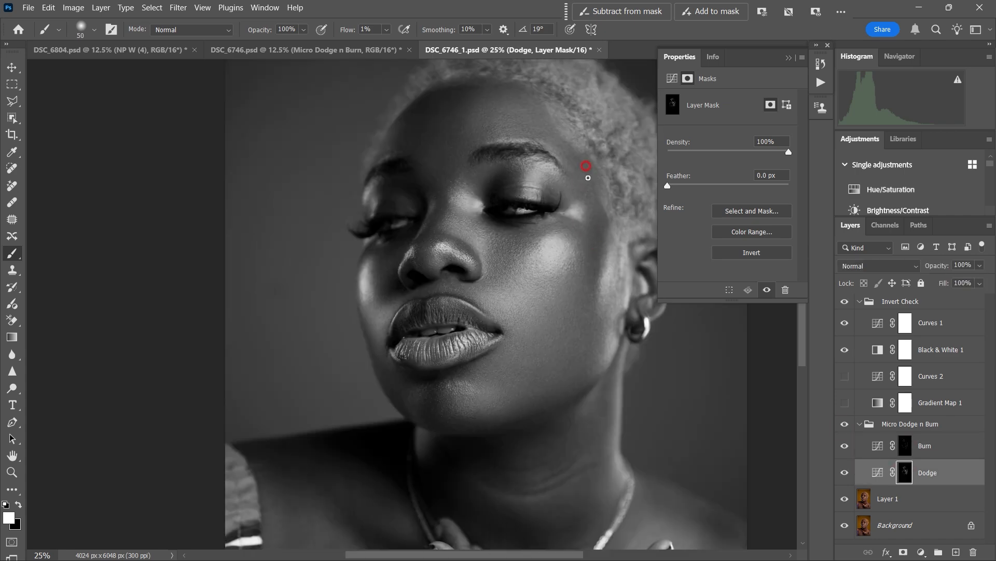
# Step: Spot-heal the blemish on the chin just below the lower lip on Layer 1, and hide the Invert Check group
pyautogui.click(889, 499)
pyautogui.press('j')
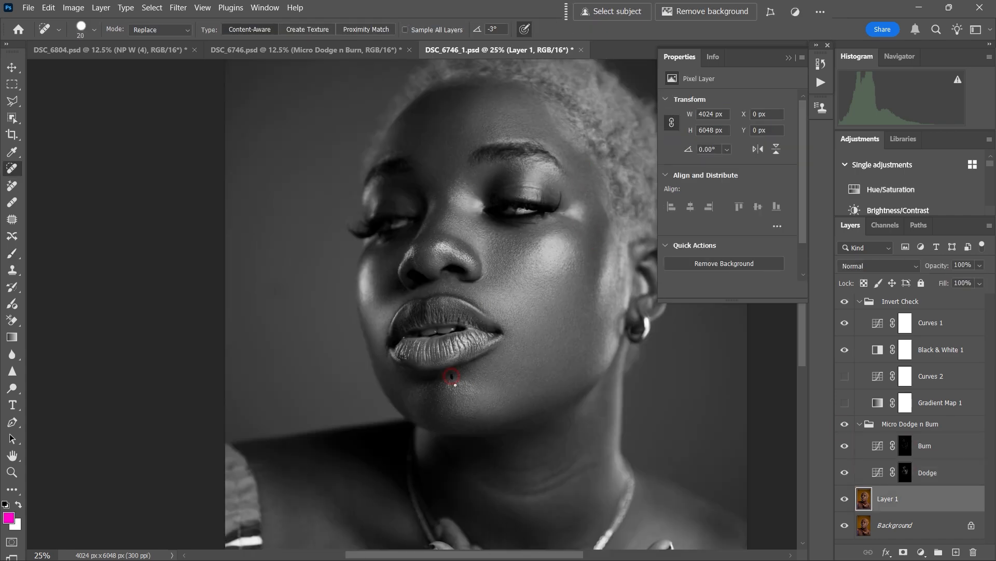
pyautogui.click(845, 302)
# Step: Touch up fine uneven patches of skin on the Burn mask with a much smaller brush, and switch to the Dodge mask
pyautogui.click(905, 445)
pyautogui.press('b')
pyautogui.hotkey('ctrl', '+')
pyautogui.hotkey('ctrl', '+')
pyautogui.hotkey('ctrl', '+')
pyautogui.press('[')
pyautogui.press('[')
pyautogui.press('[')
pyautogui.press('[')
pyautogui.press('[')
pyautogui.press('[')
pyautogui.press('[')
pyautogui.hotkey('alt', '[')
# Step: Dodge broader skin areas on the Dodge mask with the brush enlarged to 80, and show the Invert Check group again
pyautogui.hotkey('ctrl', '-')
pyautogui.hotkey('ctrl', '-')
pyautogui.hotkey('ctrl', '-')
pyautogui.press(']')
pyautogui.press(']')
pyautogui.press(']')
pyautogui.press(']')
pyautogui.press(']')
pyautogui.press(']')
pyautogui.press(']')
pyautogui.press(']')
pyautogui.press(']')
pyautogui.press(']')
pyautogui.press(']')
pyautogui.press(']')
pyautogui.click(845, 302)
pyautogui.hotkey('ctrl', '-')
pyautogui.hotkey('ctrl', '-')
pyautogui.press(']')
pyautogui.press(']')
pyautogui.press(']')
pyautogui.press(']')
pyautogui.press(']')
pyautogui.press(']')
pyautogui.press(']')
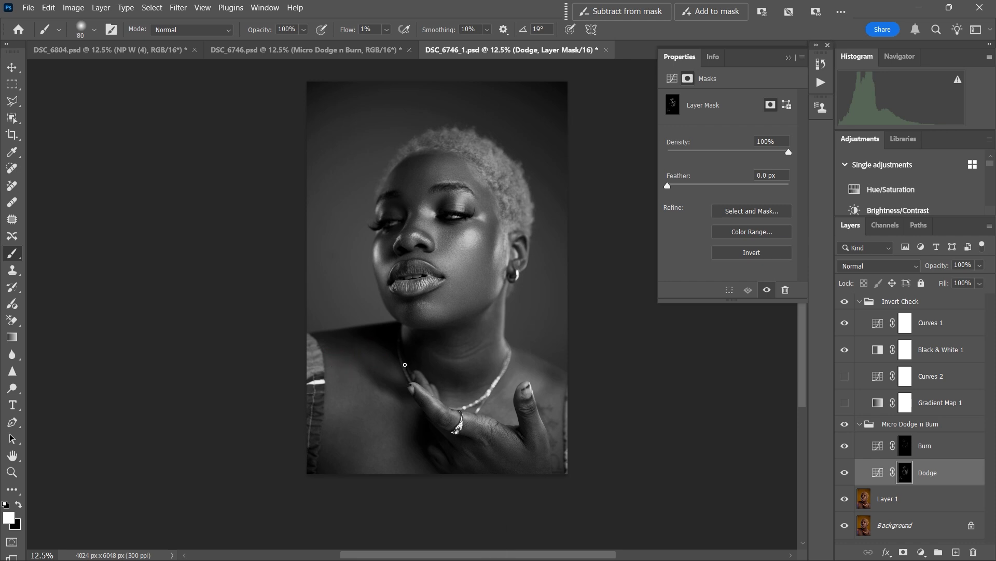
# Step: Dodge the cheek edge near the ear and the opposite shadowed cheek on the Dodge mask with a smaller brush
pyautogui.press('[')
pyautogui.press('[')
pyautogui.press('[')
pyautogui.hotkey('alt', ']')
pyautogui.press(']')
pyautogui.click(845, 425)
pyautogui.hotkey('alt', '[')
pyautogui.press('[')
pyautogui.press('[')
pyautogui.press('[')
pyautogui.press('[')
pyautogui.moveTo(496, 245); pyautogui.dragTo(486, 254)
pyautogui.click(384, 265)
# Step: Dodge the chest and shoulder on the Dodge mask with brush sizes up to 200, and hide the Invert Check group
pyautogui.press(']')
pyautogui.press(']')
pyautogui.press(']')
pyautogui.press(']')
pyautogui.moveTo(374, 392); pyautogui.dragTo(376, 402)
pyautogui.press(']')
pyautogui.moveTo(402, 456); pyautogui.dragTo(401, 467)
pyautogui.press('[')
pyautogui.press('[')
pyautogui.moveTo(352, 340); pyautogui.dragTo(364, 328)
pyautogui.press(']')
pyautogui.press(']')
pyautogui.press(']')
pyautogui.click(844, 302)
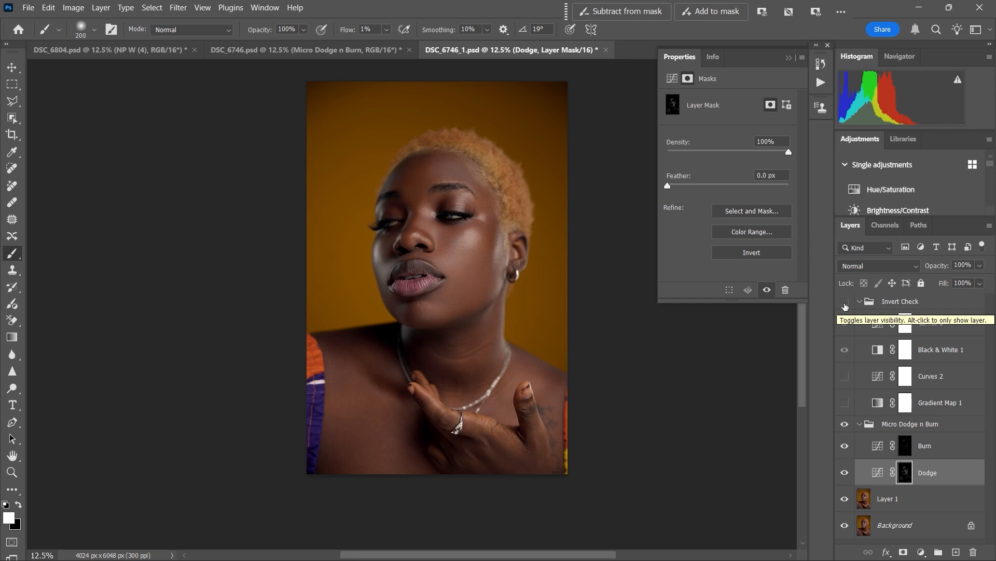
# Step: Clean up small blemishes around the mouth and chin on Layer 1 with the Spot Healing Brush
pyautogui.click(907, 445)
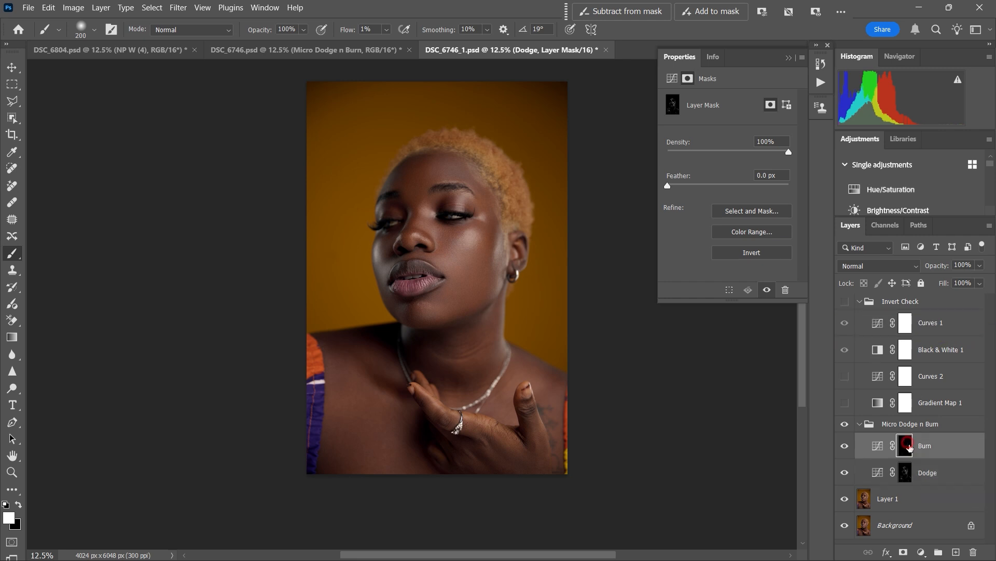
pyautogui.hotkey('ctrl', '+')
pyautogui.hotkey('alt', '[')
pyautogui.hotkey('alt', '[')
pyautogui.press('j')
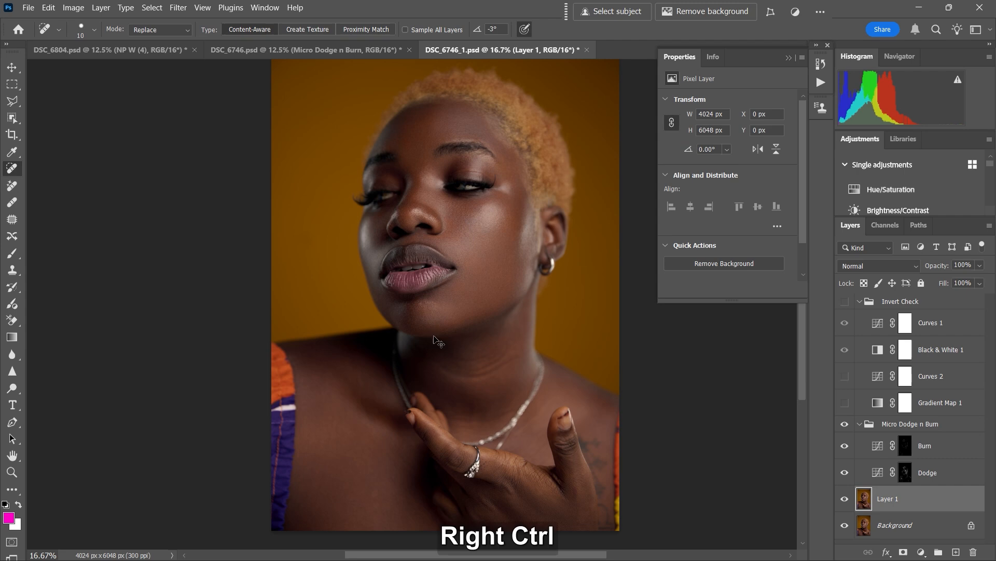
pyautogui.hotkey('ctrl', '+')
pyautogui.hotkey('ctrl', '+')
pyautogui.press('j')
pyautogui.press('j')
pyautogui.press('j')
# Step: Dodge the dark patch on the chin below the lips on the Dodge mask with the brush at 20
pyautogui.hotkey('alt', ']')
pyautogui.press('b')
pyautogui.hotkey('ctrl', '+')
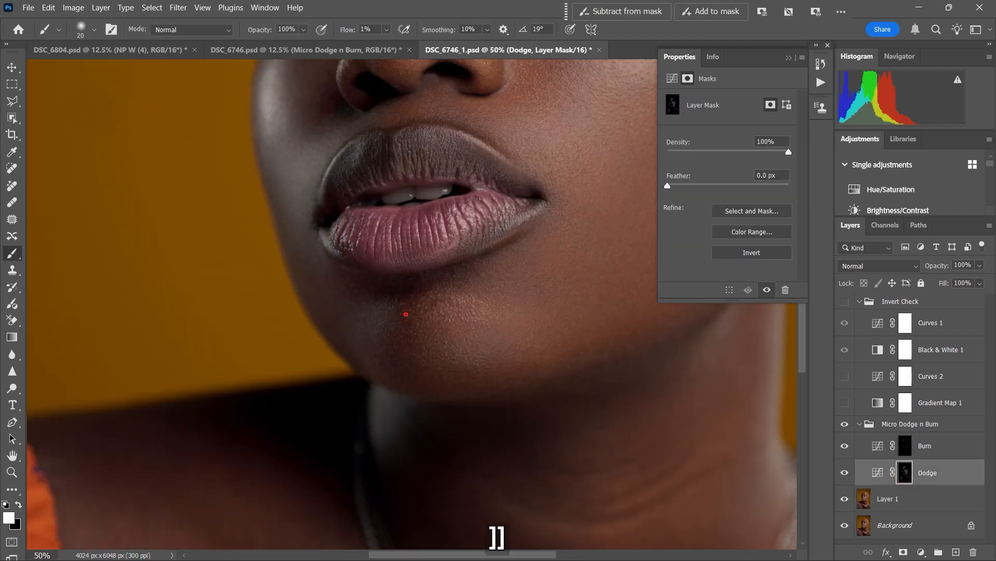
pyautogui.hotkey('ctrl', '0')
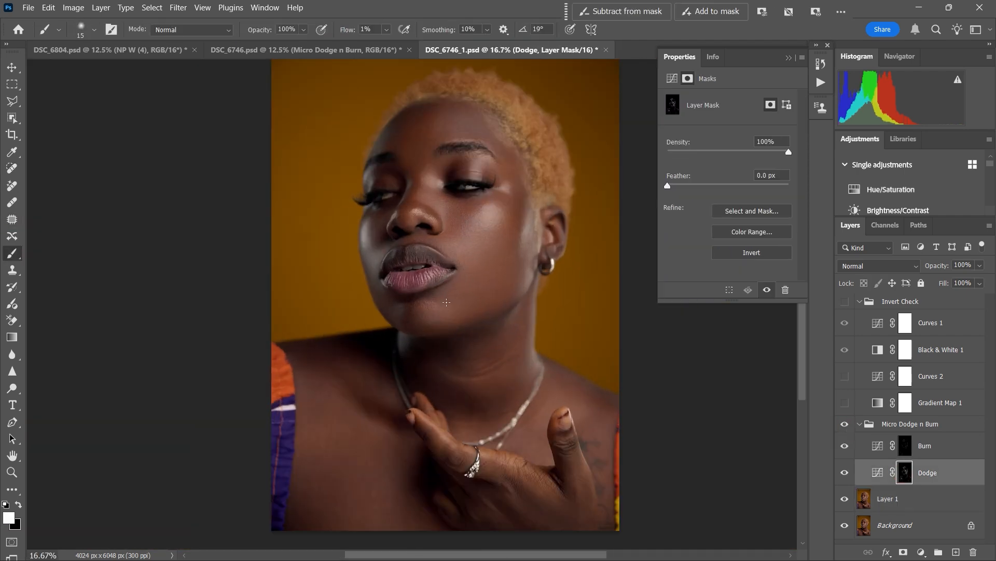
# Step: Dodge and burn the broader tones of the lower face and upper body with the brush enlarged to 80
pyautogui.press(']')
pyautogui.press(']')
pyautogui.press(']')
pyautogui.press(']')
pyautogui.press(']')
pyautogui.press(']')
pyautogui.hotkey('alt', ']')
pyautogui.press(']')
pyautogui.hotkey('alt', '[')
pyautogui.hotkey('alt', ']')
pyautogui.moveTo(473, 408); pyautogui.dragTo(391, 328)
pyautogui.hotkey('alt', '[')
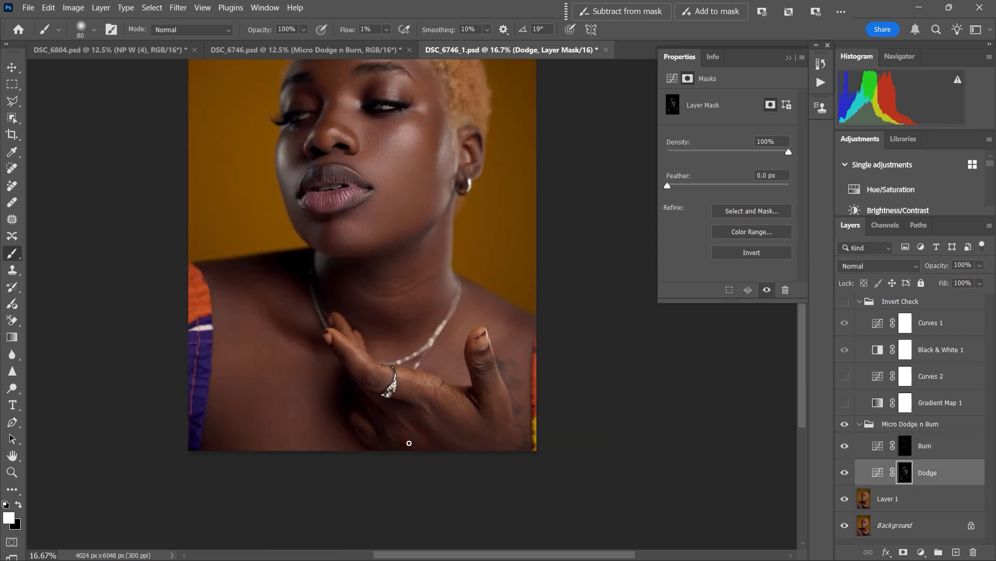
# Step: Collapse both layer groups and toggle the Micro Dodge n Burn group to compare the portrait before and after
pyautogui.click(859, 301)
pyautogui.click(900, 301)
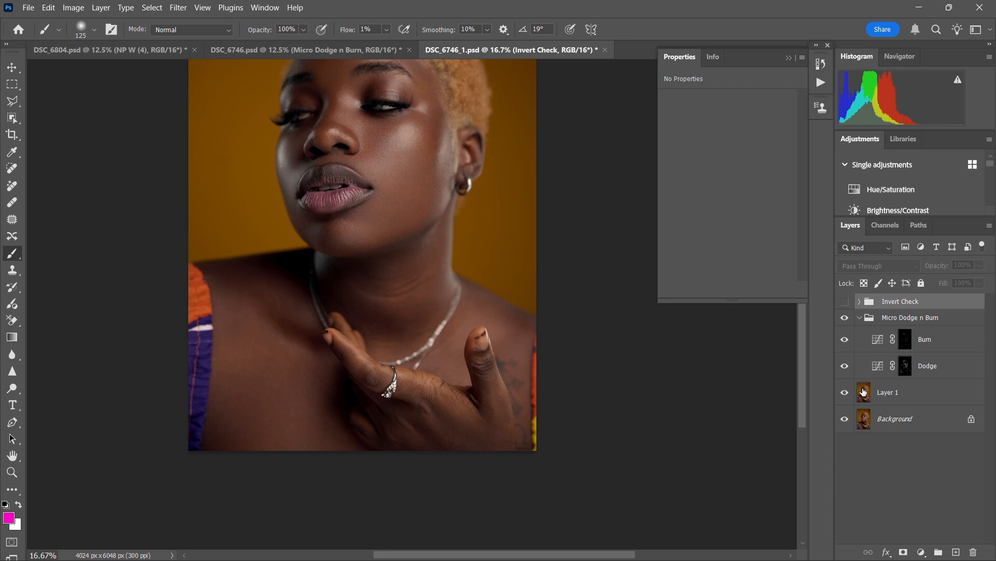
pyautogui.click(869, 317)
pyautogui.click(859, 317)
pyautogui.click(844, 318)
pyautogui.click(844, 318)
pyautogui.click(844, 317)
pyautogui.click(844, 318)
pyautogui.click(843, 317)
pyautogui.click(843, 317)
pyautogui.click(844, 321)
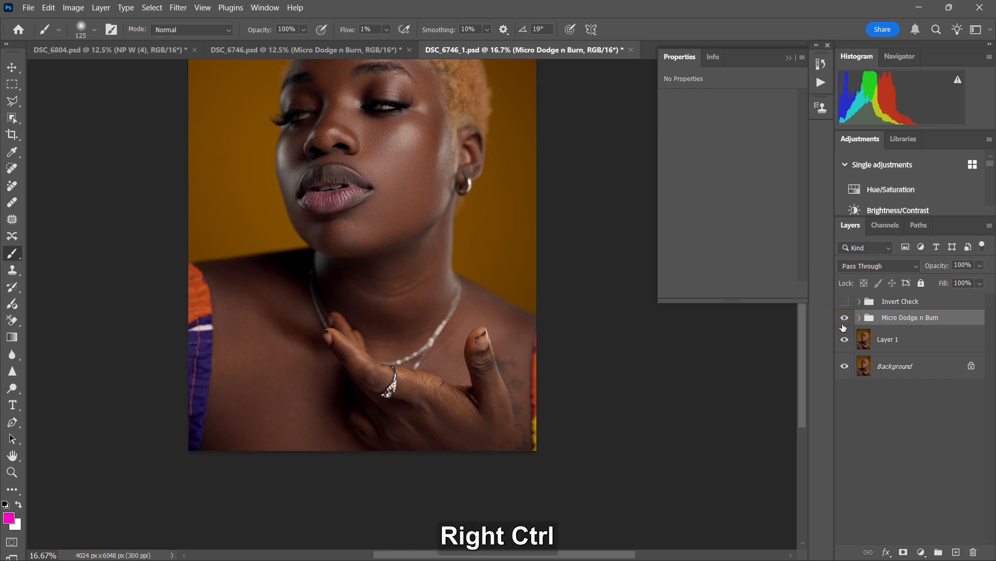
pyautogui.hotkey('ctrl', '-')
pyautogui.hotkey('ctrl', '-')
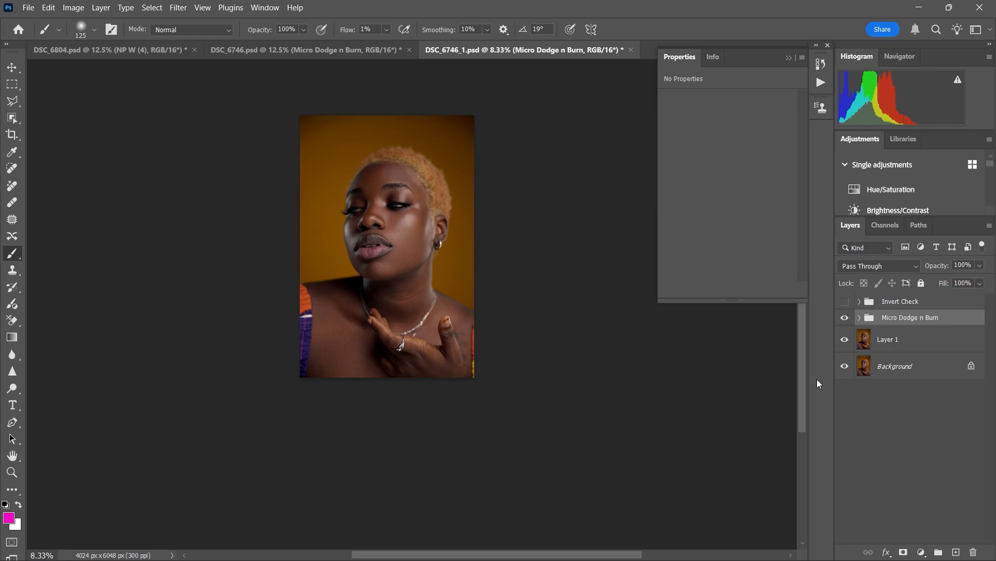
# Step: Delete the Invert Check group
pyautogui.hotkey('ctrl', '+')
pyautogui.click(889, 305)
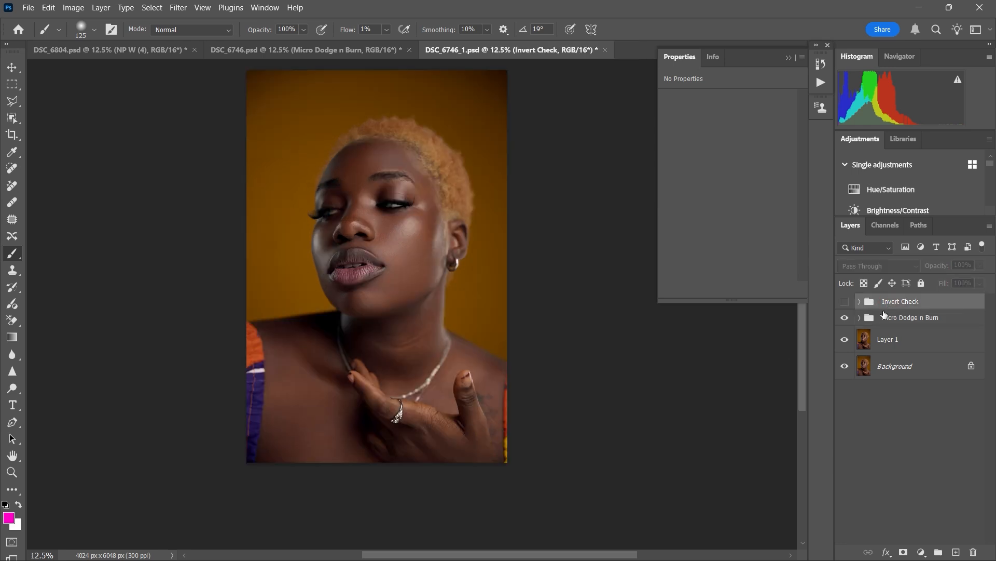
pyautogui.press('BackSpace')
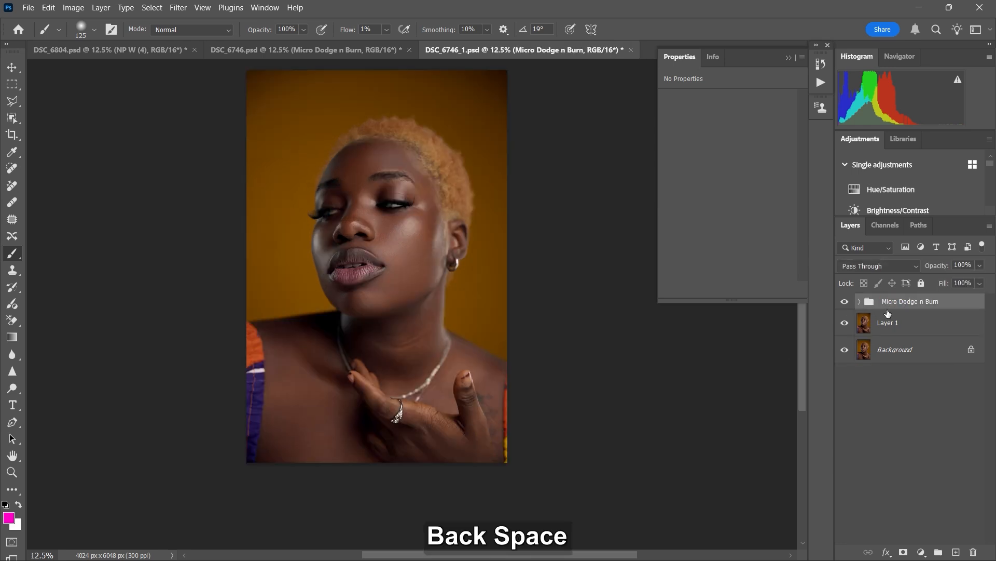
# Step: Expand the Micro Dodge n Burn group and toggle the Dodge layer to examine its effect on the skin color of the face
pyautogui.click(860, 301)
pyautogui.click(906, 352)
pyautogui.click(849, 353)
pyautogui.click(848, 354)
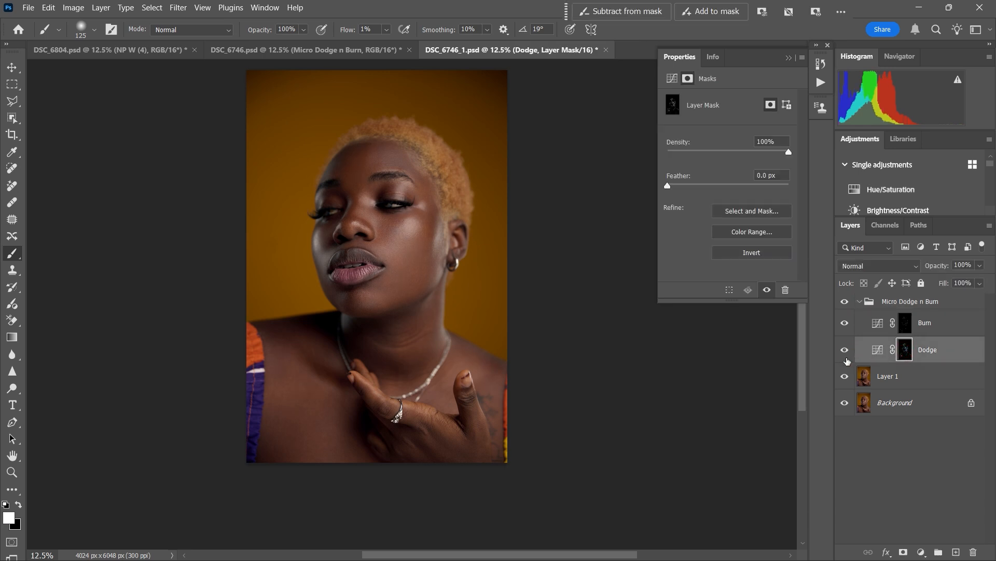
pyautogui.hotkey('ctrl', '=')
pyautogui.hotkey('ctrl', '=')
pyautogui.hotkey('ctrl', '=')
pyautogui.press('space')
pyautogui.moveTo(644, 414); pyautogui.dragTo(654, 534)
pyautogui.click(845, 350)
pyautogui.click(843, 353)
pyautogui.click(842, 353)
pyautogui.click(843, 351)
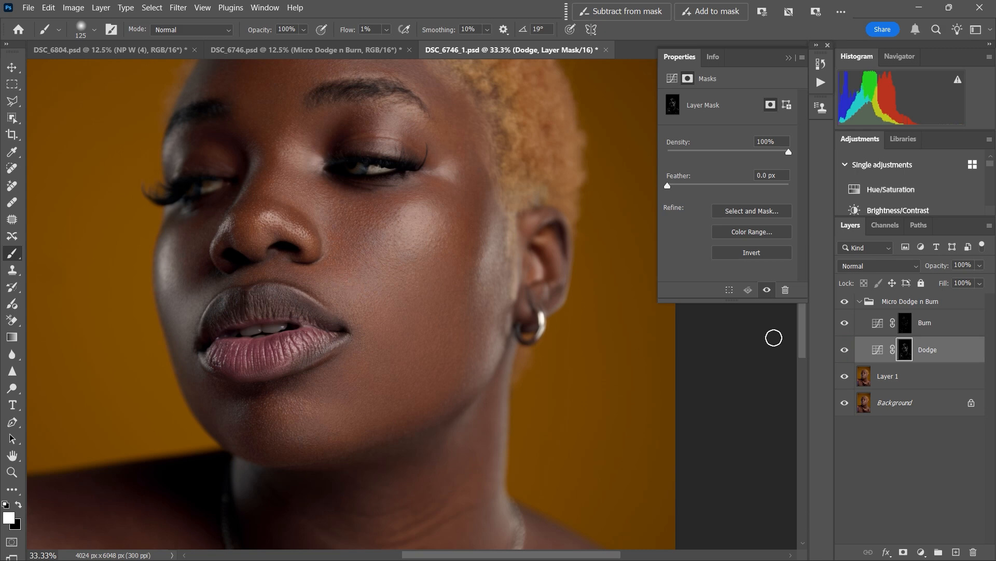
pyautogui.click(844, 353)
pyautogui.click(844, 354)
pyautogui.click(843, 353)
pyautogui.click(844, 353)
# Step: Add a Hue/Saturation adjustment layer above the Dodge layer and clip it to that layer
pyautogui.click(921, 552)
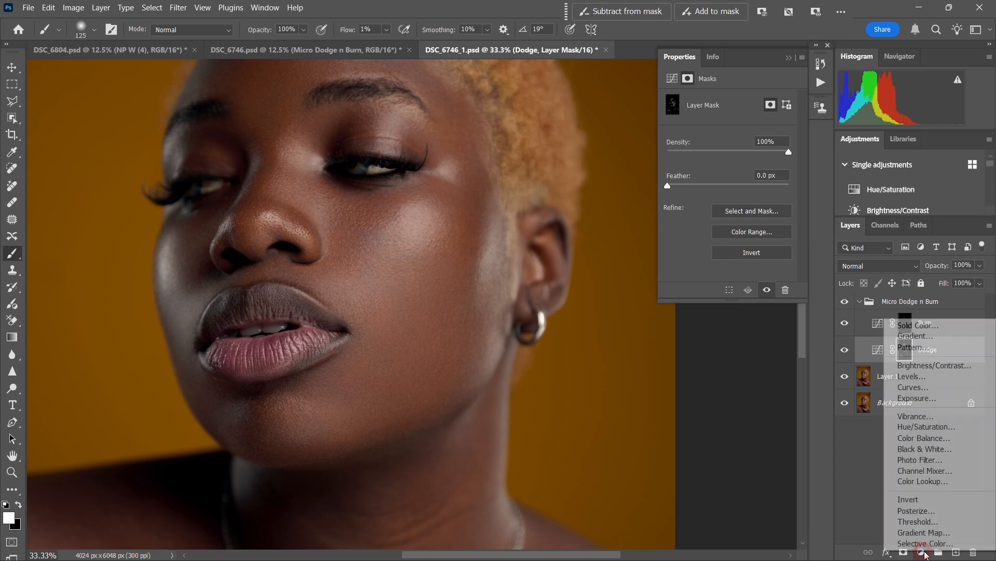
pyautogui.click(924, 427)
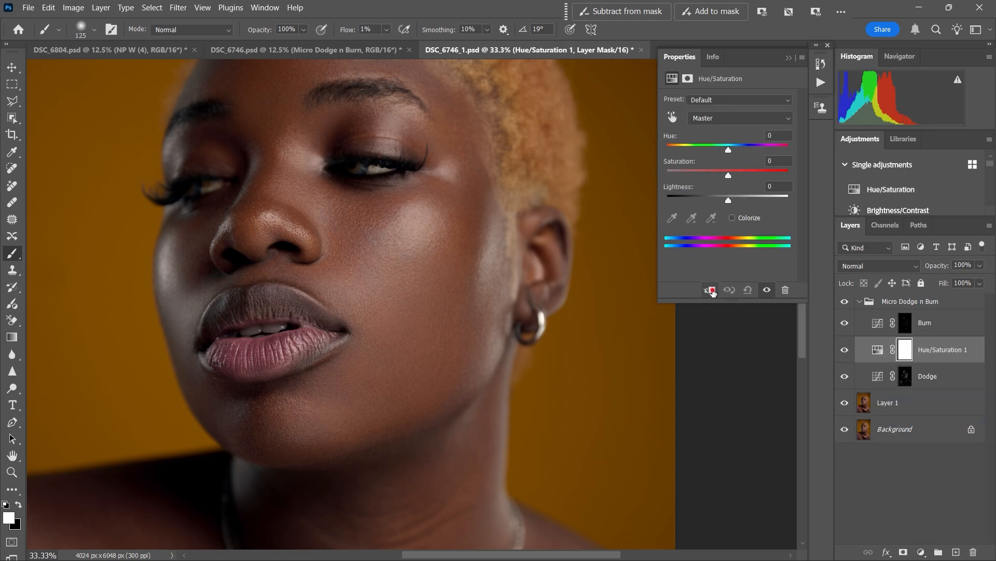
pyautogui.click(711, 290)
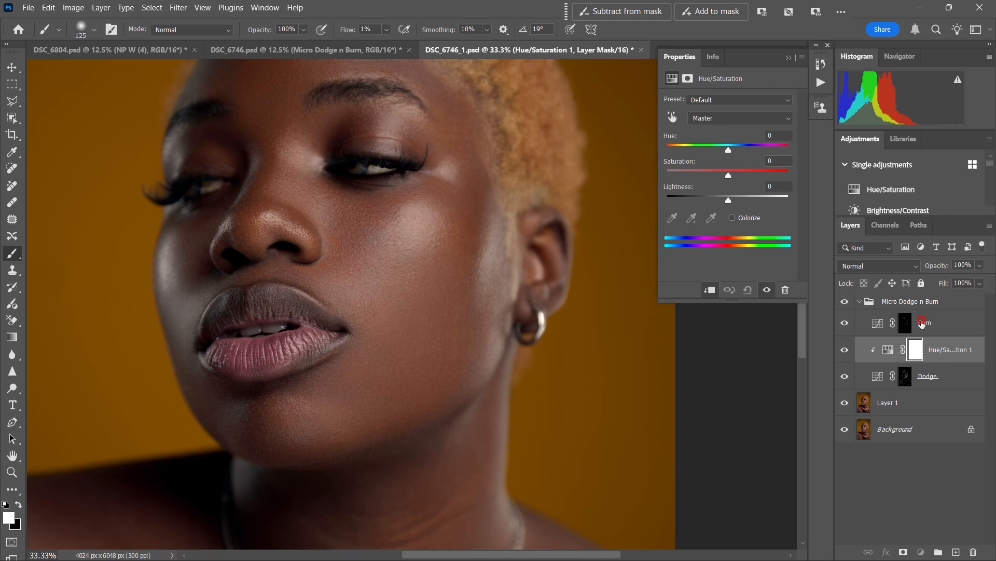
# Step: Add a second Hue/Saturation adjustment layer above the Burn layer and clip it to that layer
pyautogui.click(922, 322)
pyautogui.click(922, 552)
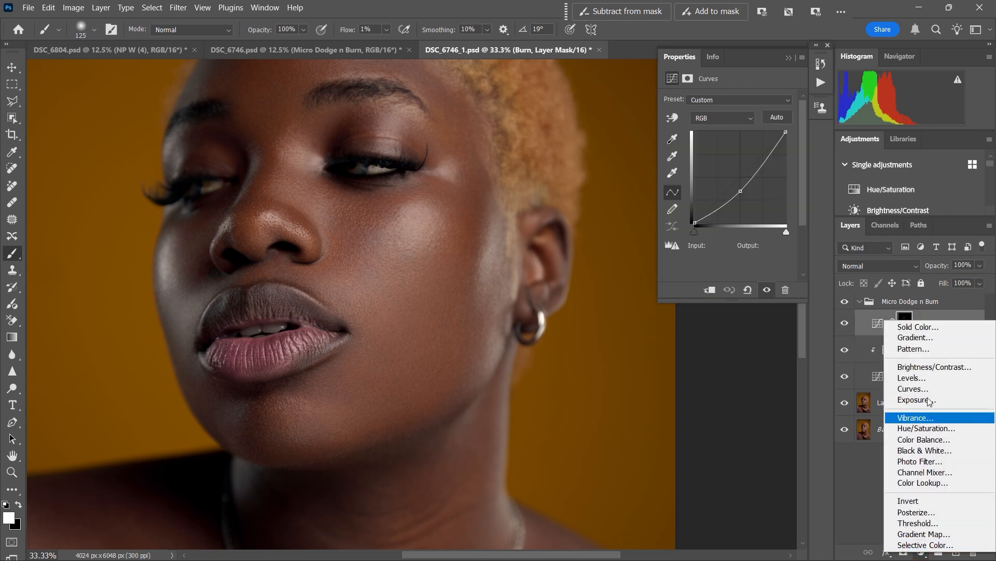
pyautogui.click(919, 424)
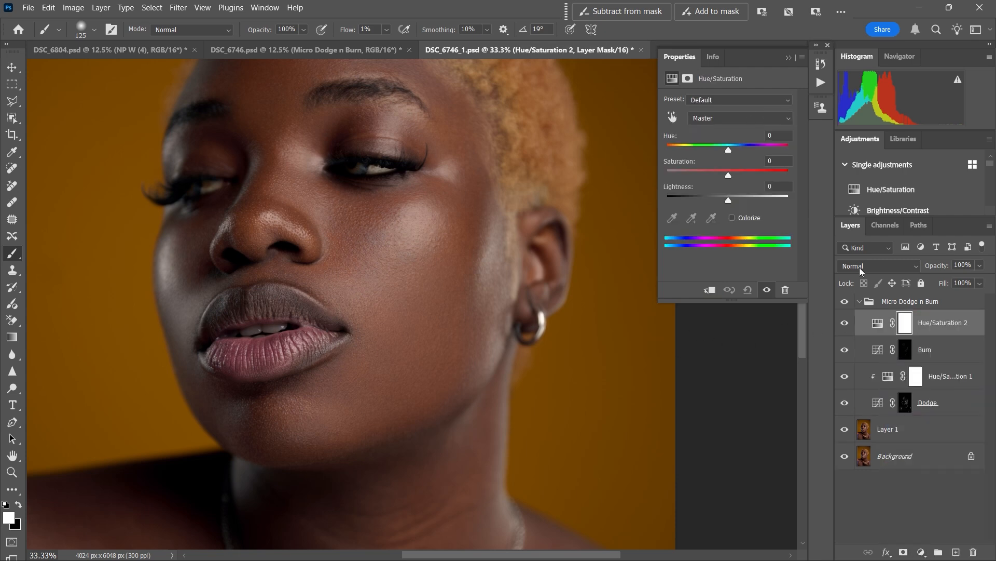
pyautogui.click(711, 290)
# Step: Try a master Hue of -172 on the Hue/Saturation adjustment clipped to Dodge, and undo it
pyautogui.click(916, 376)
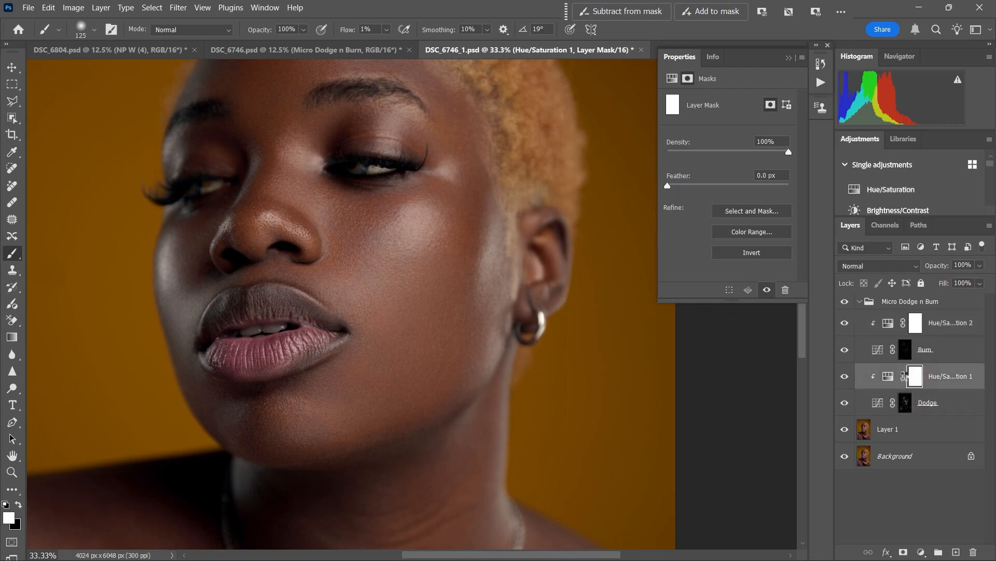
pyautogui.click(889, 376)
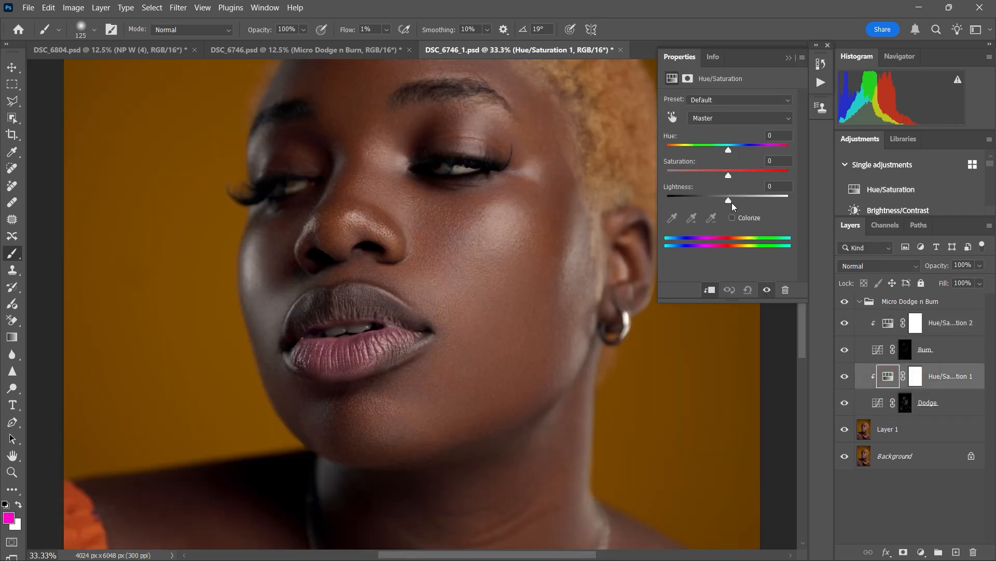
pyautogui.click(727, 150)
pyautogui.moveTo(719, 152); pyautogui.dragTo(670, 164)
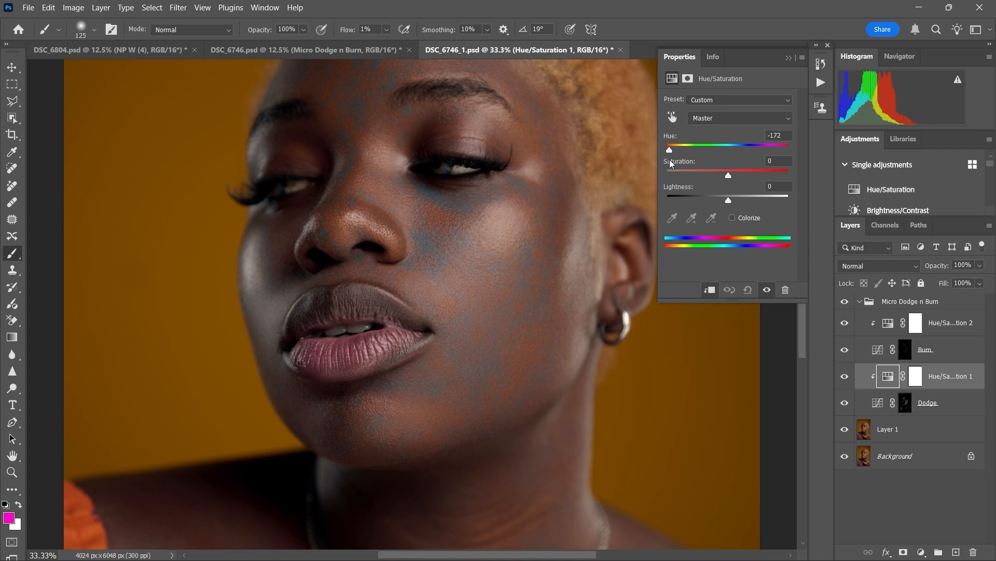
pyautogui.hotkey('ctrl', 'z')
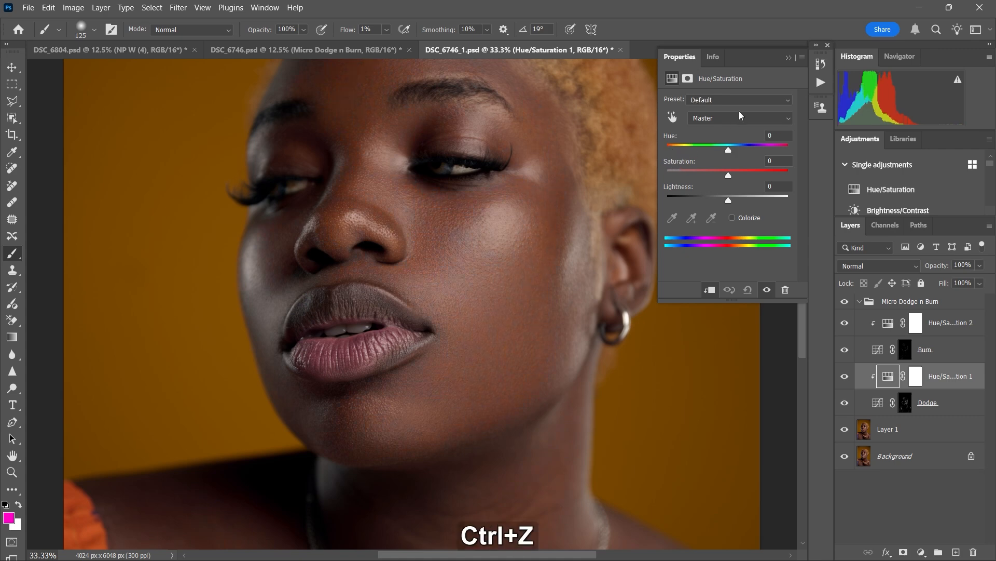
# Step: Switch the Dodge layer's Hue/Saturation adjustment to the Reds range, fine-tune its Hue, and compare with the adjustment off
pyautogui.click(740, 115)
pyautogui.click(719, 130)
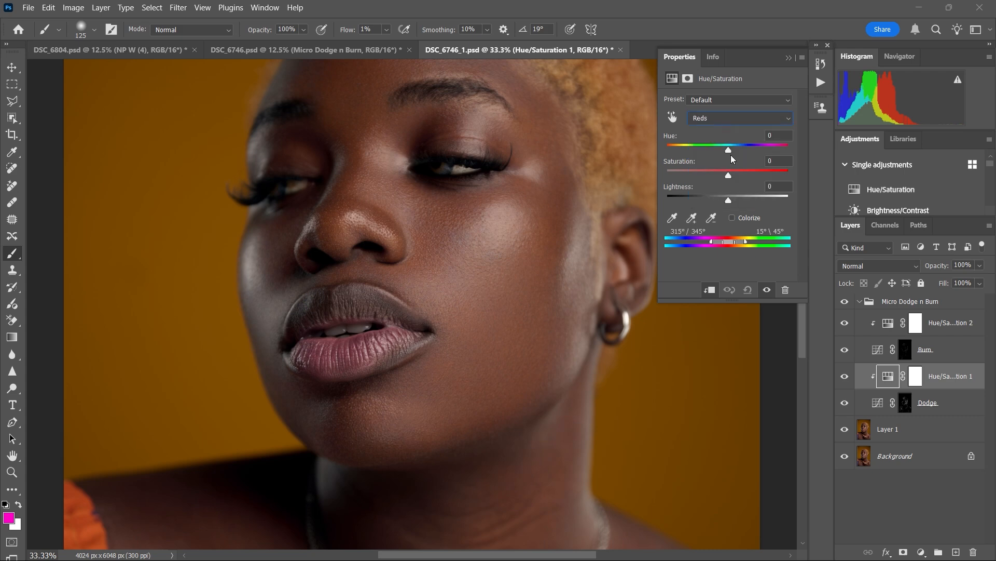
pyautogui.moveTo(729, 151)
pyautogui.mouseDown()
pyautogui.moveTo(714, 148)
pyautogui.moveTo(727, 148)
pyautogui.mouseUp()
pyautogui.moveTo(727, 150); pyautogui.dragTo(731, 151)
pyautogui.click(768, 291)
pyautogui.click(767, 291)
pyautogui.click(767, 290)
pyautogui.click(768, 290)
# Step: Set the Reds of the Dodge layer's adjustment to Hue +1, Saturation -3 and Lightness -4, and compare the cheek skin
pyautogui.moveTo(725, 201); pyautogui.dragTo(727, 177)
pyautogui.click(768, 290)
pyautogui.click(768, 292)
pyautogui.click(767, 291)
pyautogui.click(767, 290)
pyautogui.moveTo(729, 150); pyautogui.dragTo(728, 152)
pyautogui.click(845, 378)
pyautogui.click(845, 379)
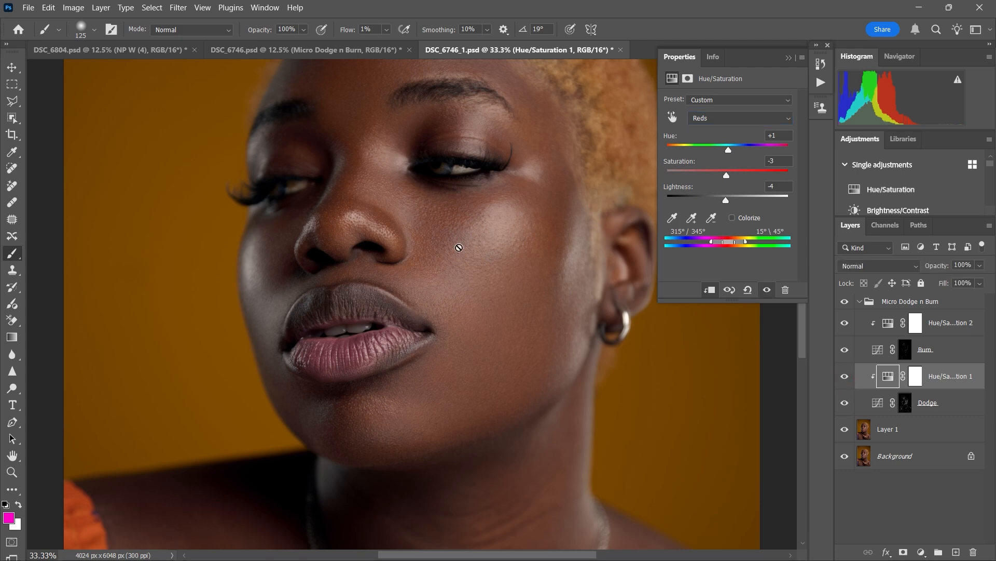
pyautogui.hotkey('ctrl', '=')
pyautogui.click(414, 230)
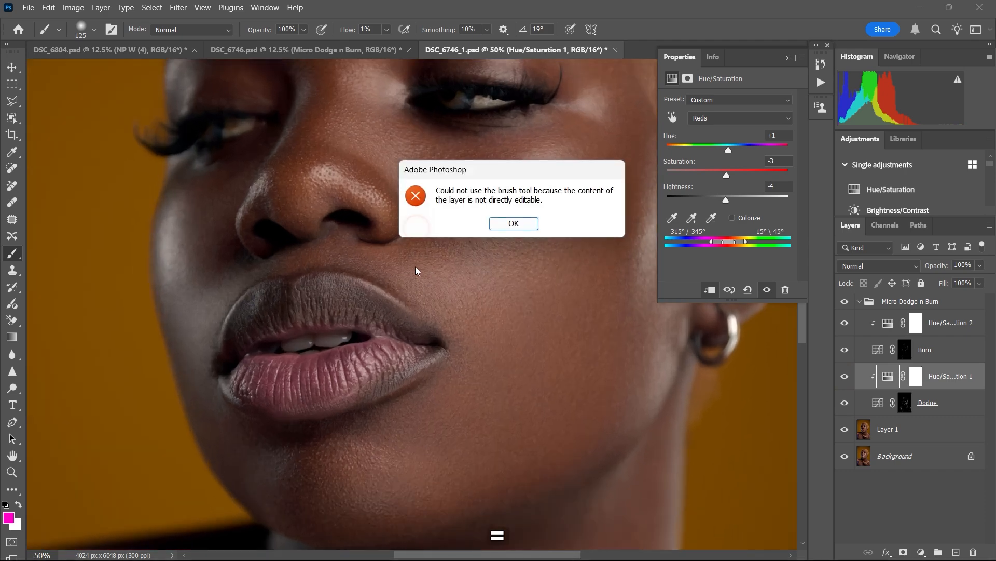
pyautogui.press('Return')
pyautogui.press('v')
pyautogui.moveTo(431, 226); pyautogui.dragTo(435, 247)
pyautogui.hotkey('ctrl', 'z')
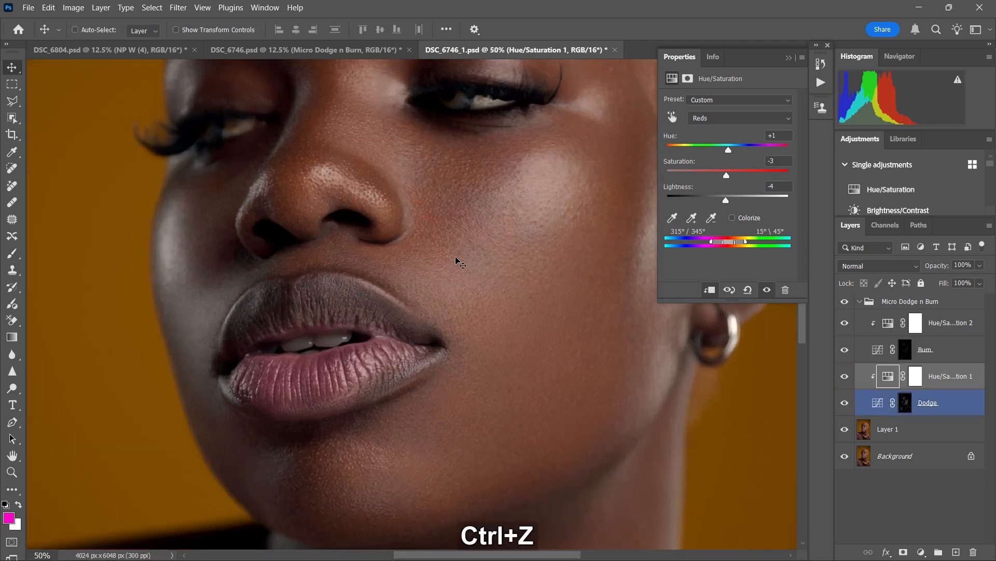
# Step: Set the Reds Saturation of the Dodge layer's Hue/Saturation adjustment to -8 and compare the skin with the adjustment on and off
pyautogui.press('space')
pyautogui.moveTo(436, 233); pyautogui.dragTo(481, 285)
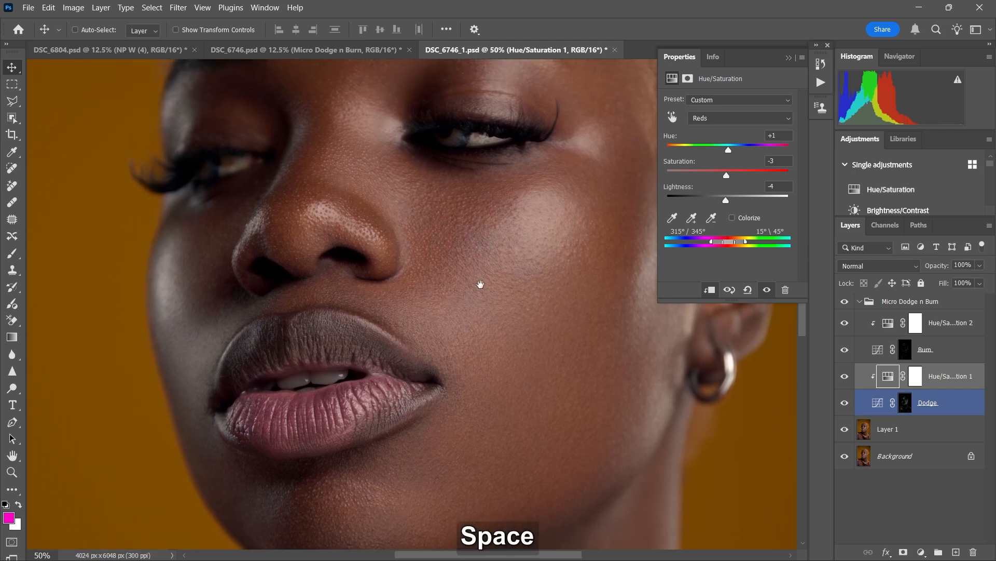
pyautogui.click(844, 377)
pyautogui.click(844, 379)
pyautogui.click(844, 380)
pyautogui.click(844, 379)
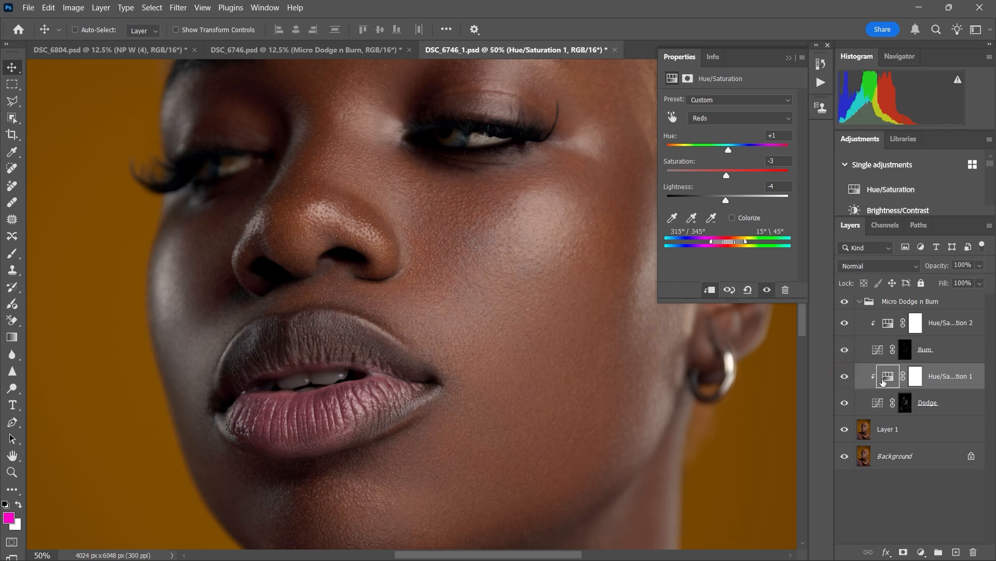
pyautogui.moveTo(727, 175); pyautogui.dragTo(725, 176)
pyautogui.click(845, 379)
pyautogui.click(845, 379)
pyautogui.click(845, 381)
pyautogui.click(845, 382)
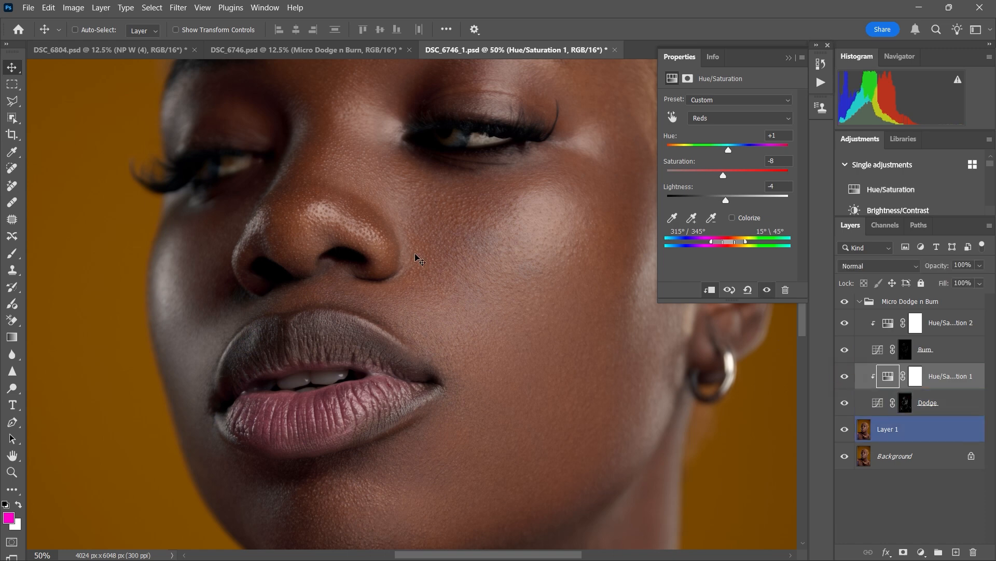
pyautogui.click(844, 379)
pyautogui.click(844, 380)
# Step: Set the Hue/Saturation adjustment clipped to Burn to master Hue +4 and Saturation -6, and compare with it off
pyautogui.click(866, 302)
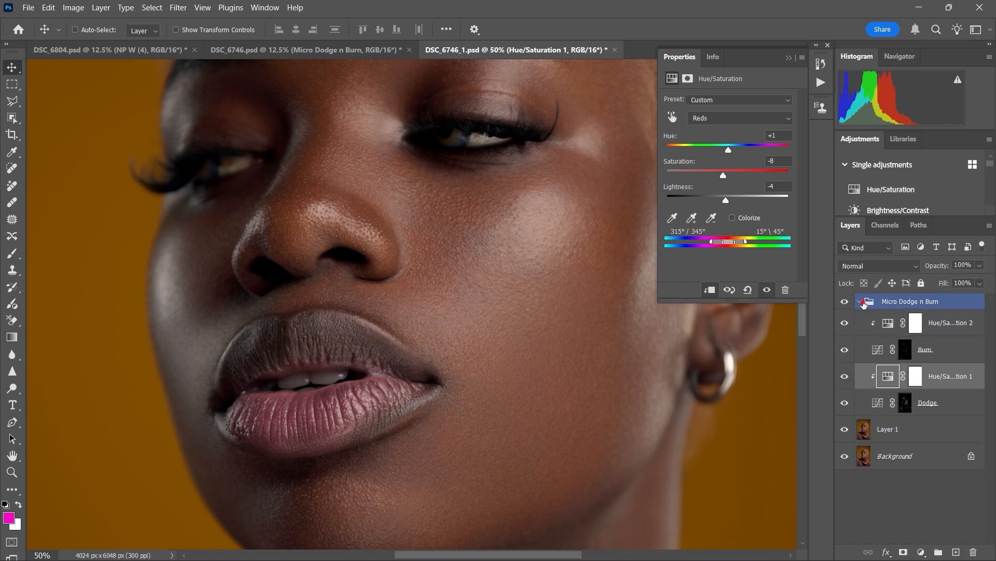
pyautogui.click(862, 303)
pyautogui.click(859, 302)
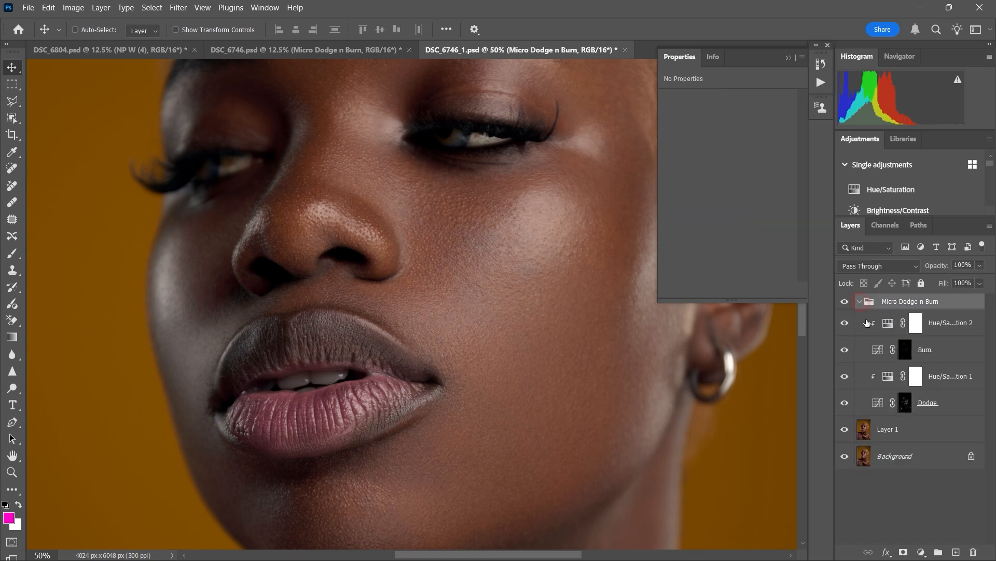
pyautogui.click(886, 328)
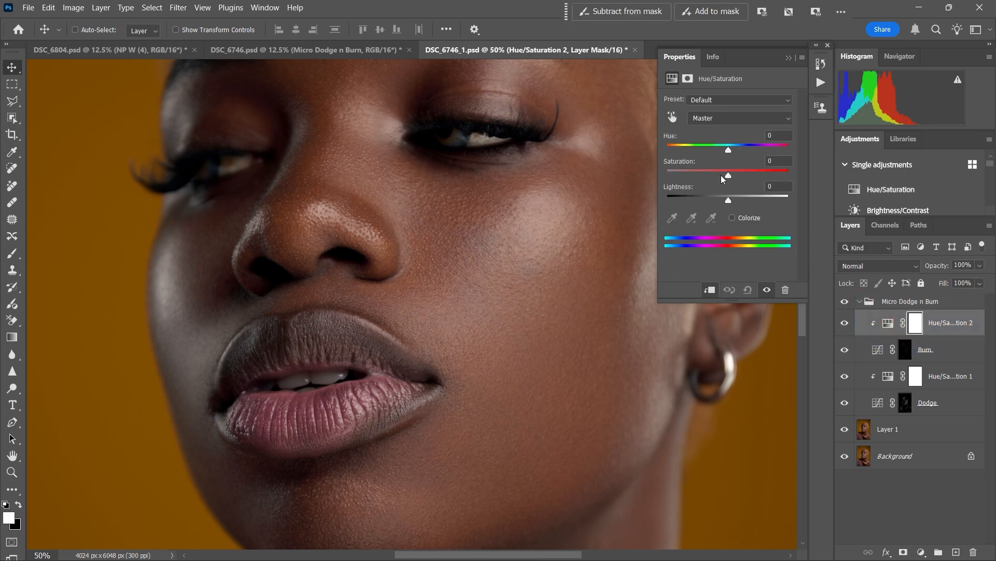
pyautogui.moveTo(728, 177); pyautogui.dragTo(730, 151)
pyautogui.click(846, 324)
pyautogui.click(846, 324)
pyautogui.click(846, 324)
pyautogui.click(845, 324)
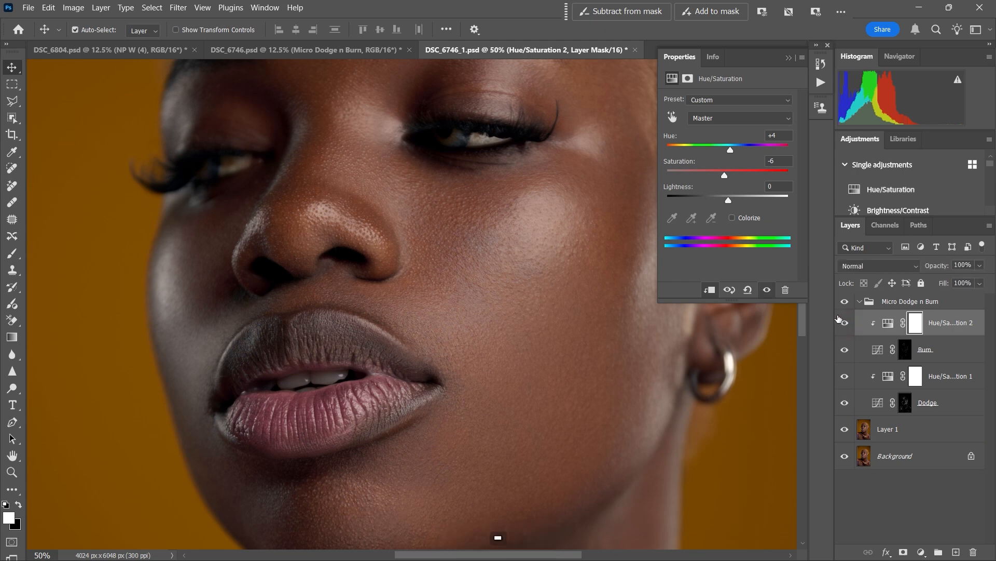
# Step: Compare the whole portrait with the Dodge layer's Hue/Saturation adjustment on and off, and with the Micro Dodge n Burn group on and off
pyautogui.hotkey('ctrl', '-')
pyautogui.hotkey('ctrl', '-')
pyautogui.hotkey('ctrl', '-')
pyautogui.click(845, 376)
pyautogui.click(846, 376)
pyautogui.click(845, 376)
pyautogui.click(845, 376)
pyautogui.click(846, 305)
pyautogui.click(845, 305)
pyautogui.click(845, 305)
pyautogui.click(845, 305)
pyautogui.click(845, 306)
pyautogui.click(845, 307)
# Step: Collapse the Micro Dodge n Burn group and stamp all visible layers onto a new layer above it
pyautogui.click(860, 301)
pyautogui.click(862, 324)
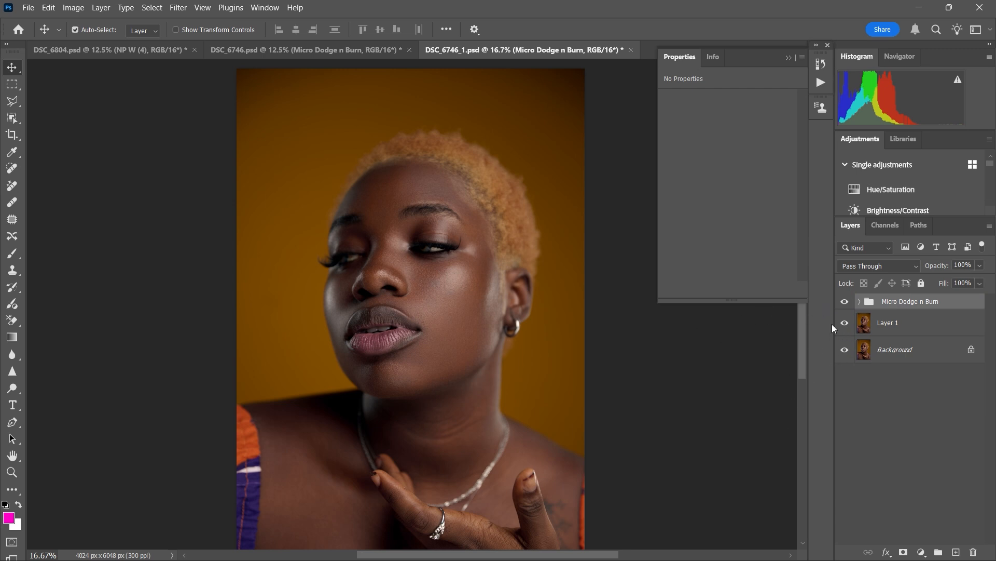
pyautogui.hotkey('ctrl', 'shift', 'alt', 'e')
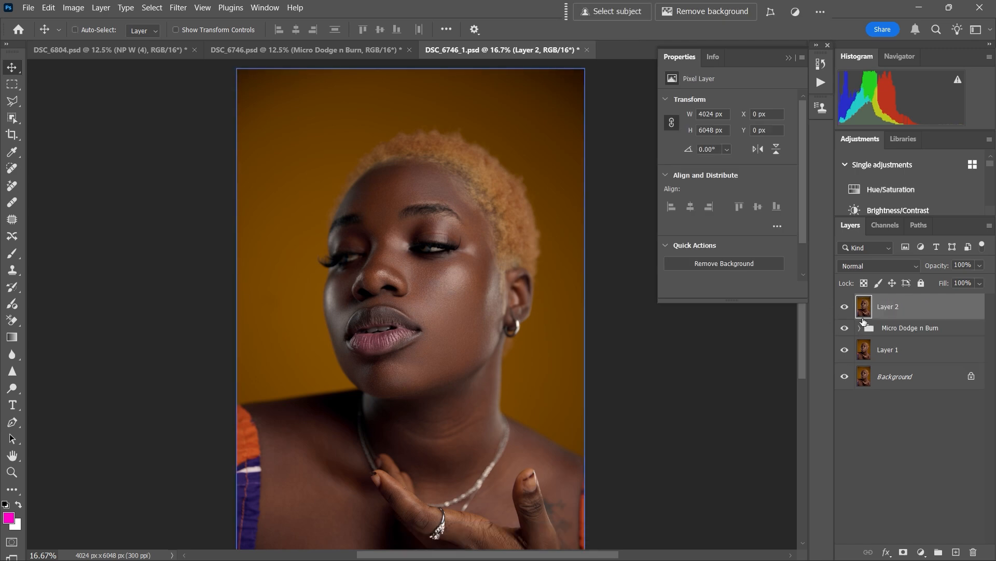
# Step: Crop the portrait to 3580 x 4526 px at 240 px/in, checking DSC_6746.psd as reference for the framing
pyautogui.press('space')
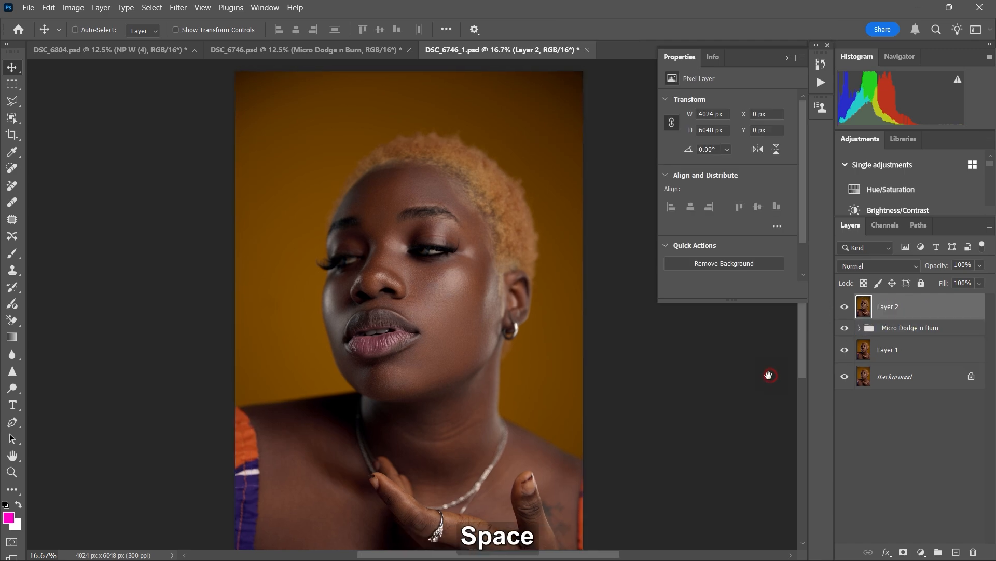
pyautogui.moveTo(767, 373); pyautogui.dragTo(763, 356)
pyautogui.press('ctrl')
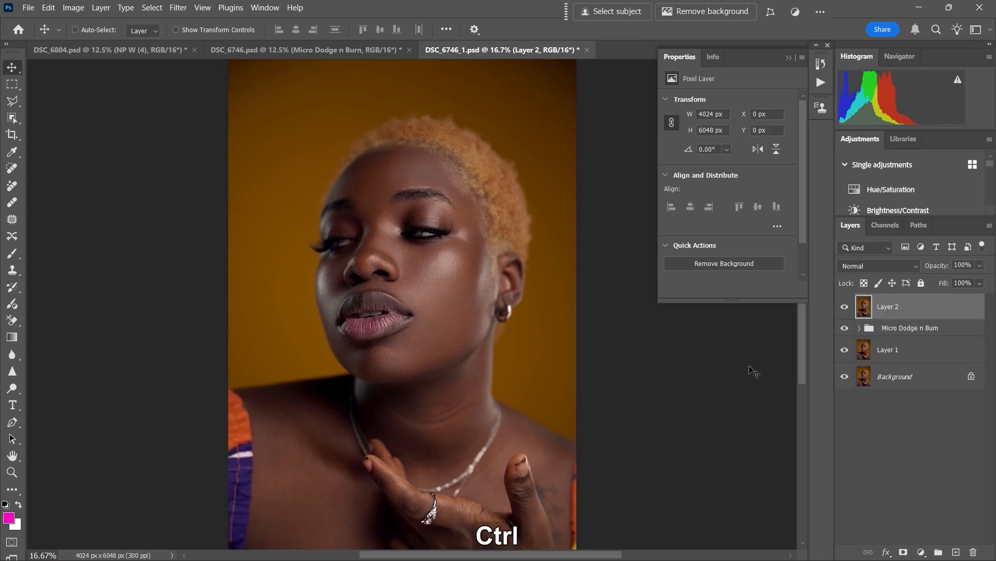
pyautogui.hotkey('ctrl', '-')
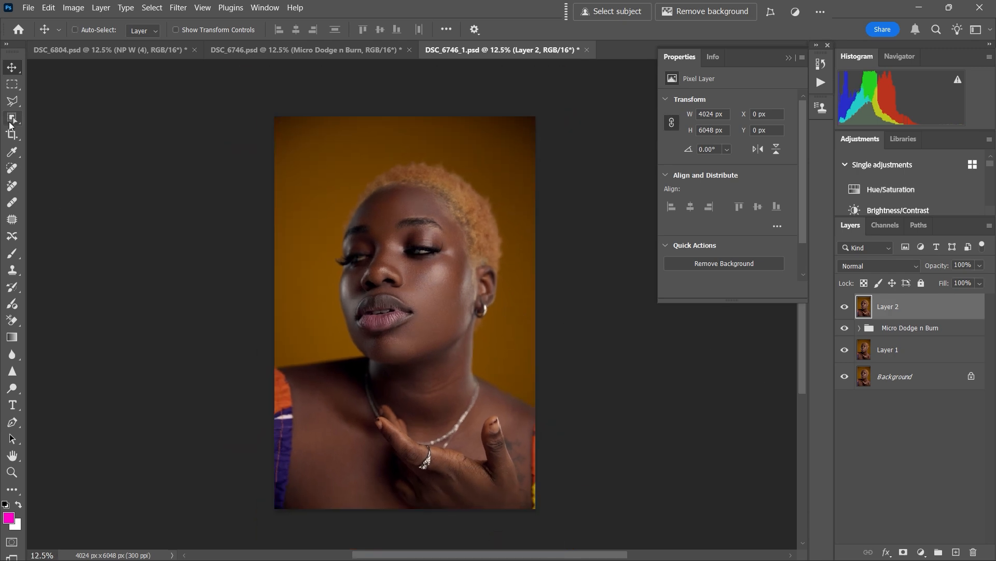
pyautogui.click(12, 134)
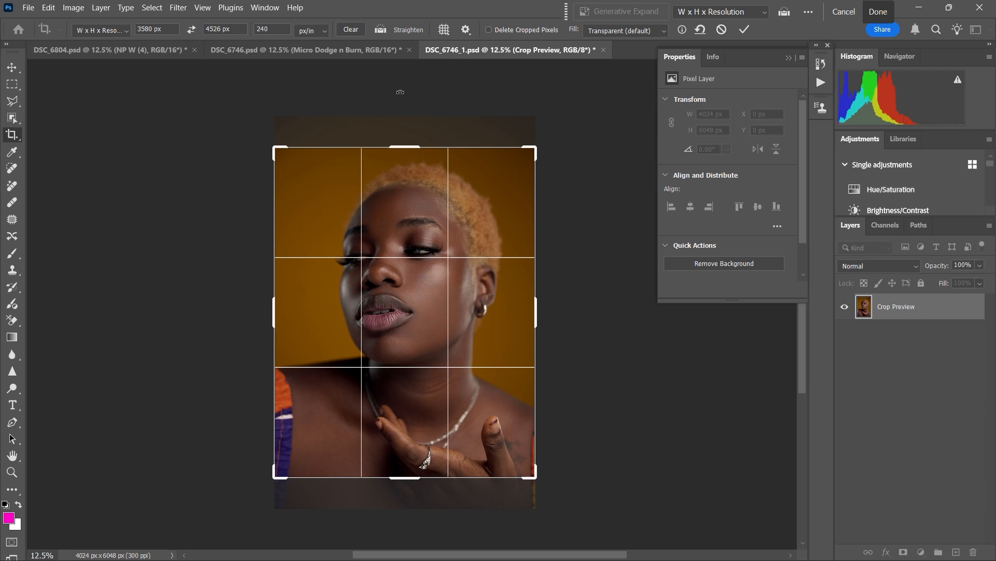
pyautogui.click(721, 30)
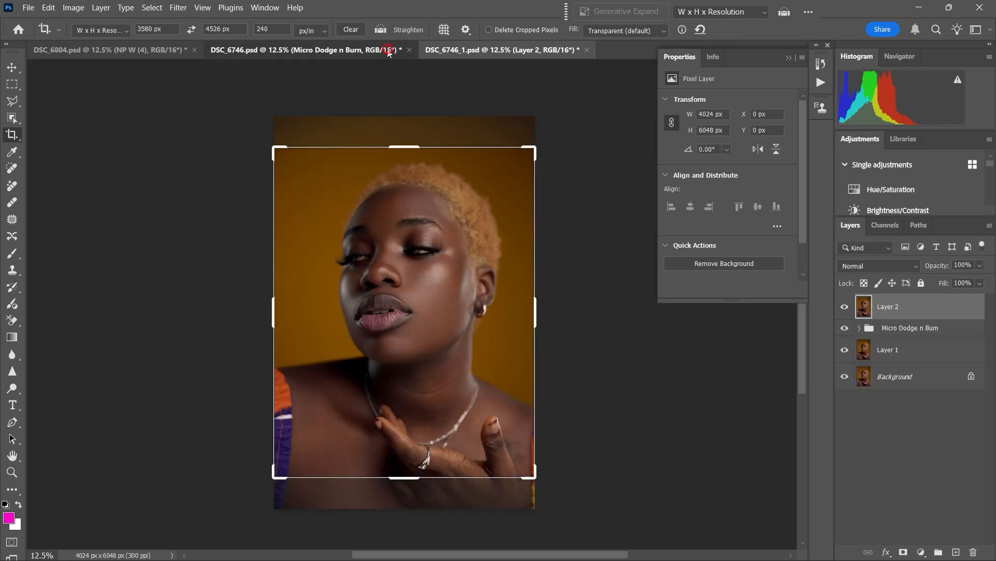
pyautogui.hotkey('ctrl', 'shift', 'Tab')
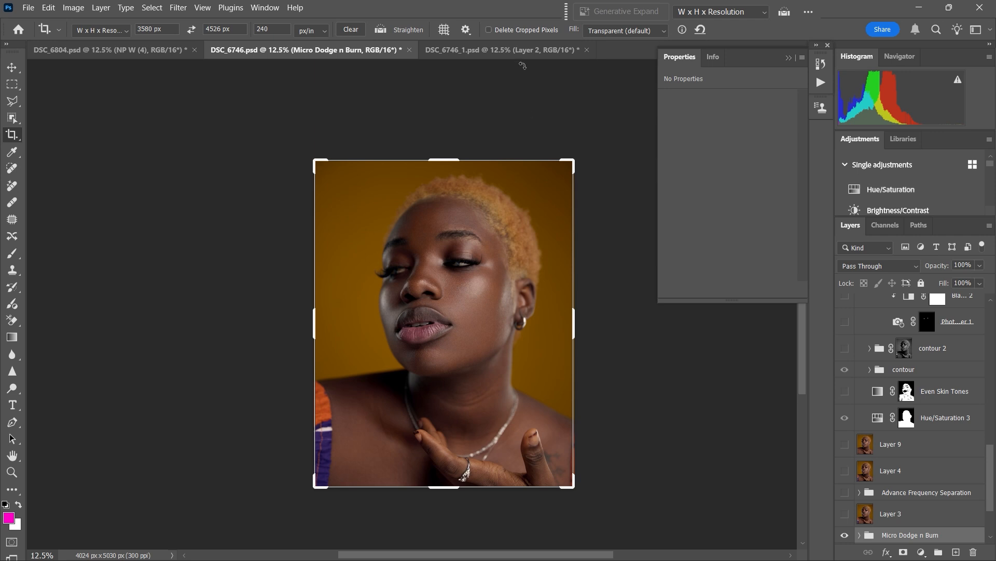
pyautogui.hotkey('ctrl', 'Tab')
pyautogui.click(441, 313)
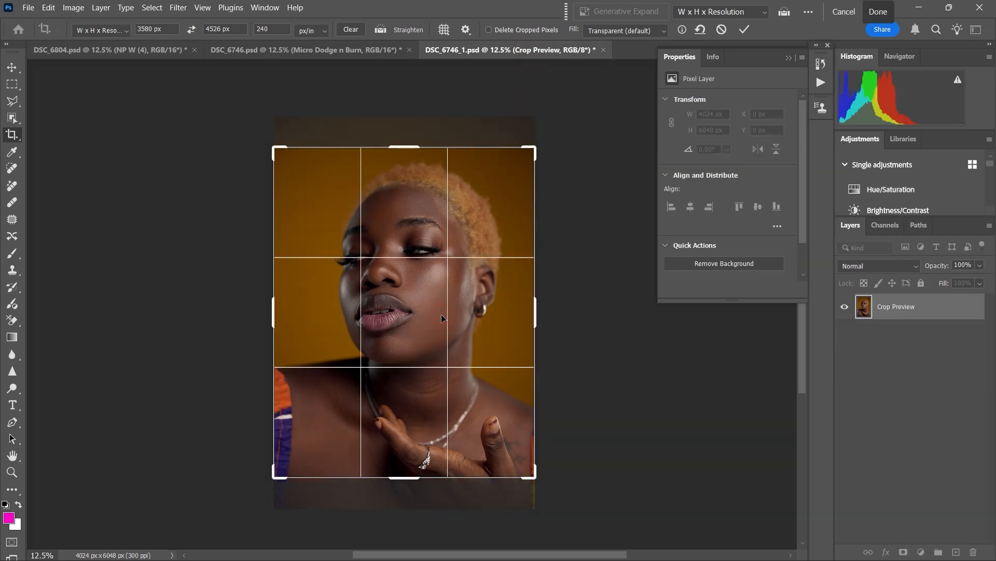
pyautogui.press('Up')
pyautogui.press('Down')
pyautogui.press('Down')
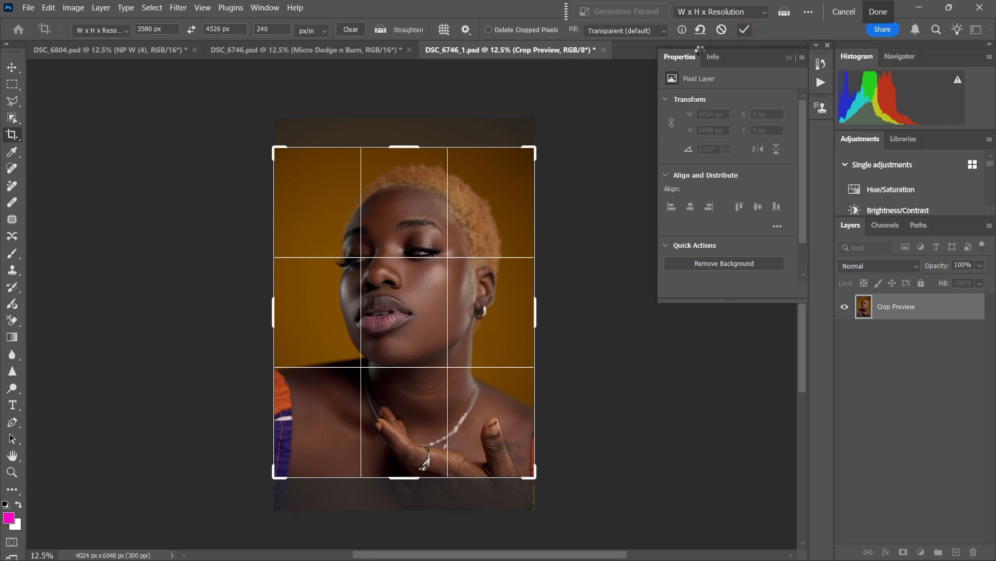
pyautogui.press('v')
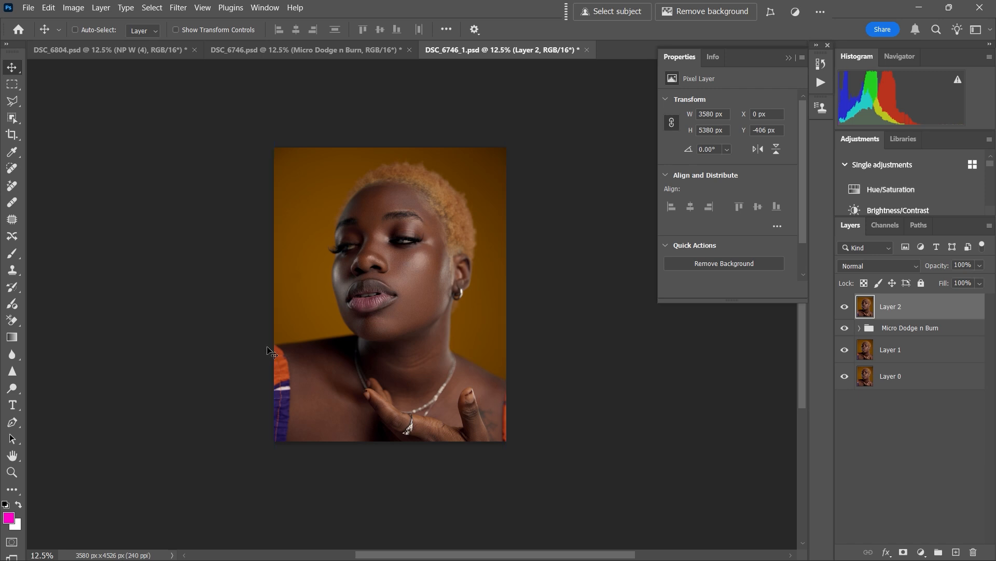
# Step: Stamp the cropped visible image onto a new layer, delete the older merged Layer 2 and select the new layer
pyautogui.hotkey('ctrl', 'shift', 'alt', 'e')
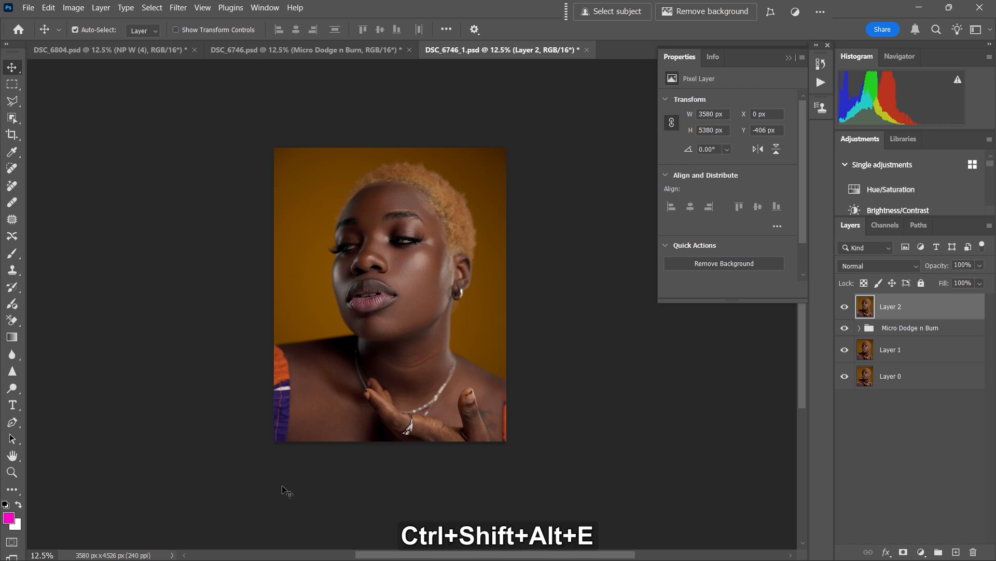
pyautogui.click(889, 335)
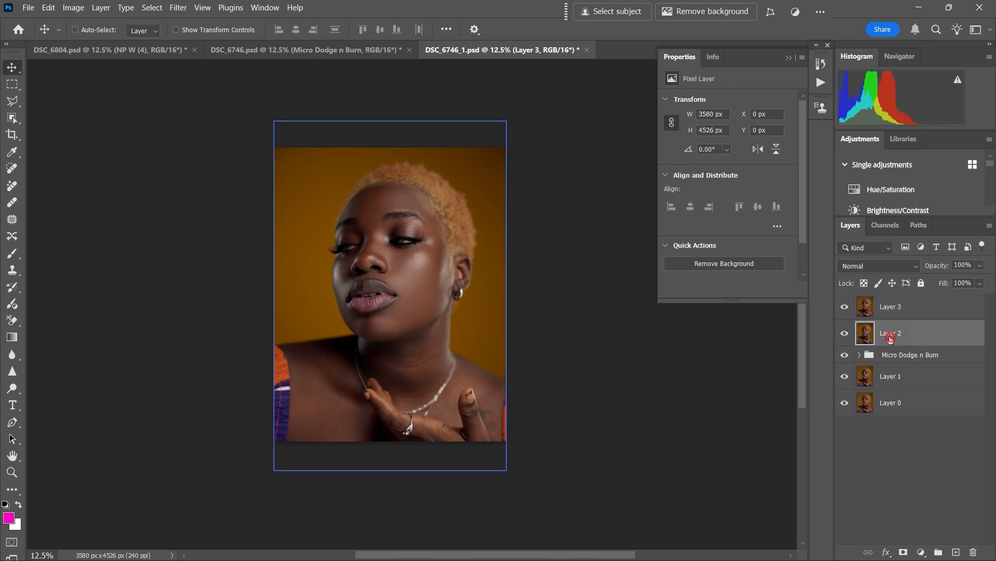
pyautogui.press('BackSpace')
pyautogui.click(881, 307)
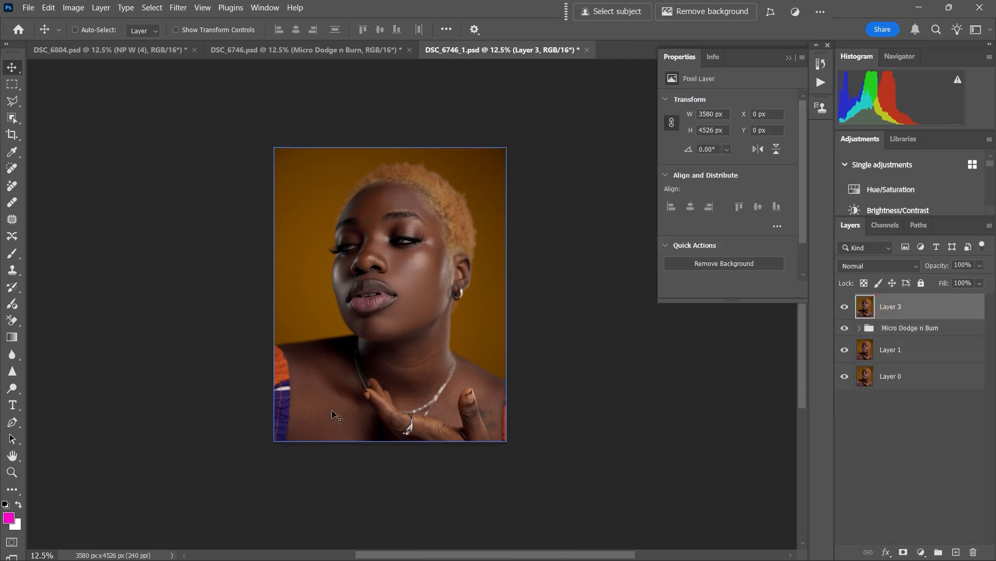
# Step: Outline the orange garment at the portrait's right edge with the Polygonal Lasso and replace it with a Content-Aware fill at 100% opacity
pyautogui.click(11, 101)
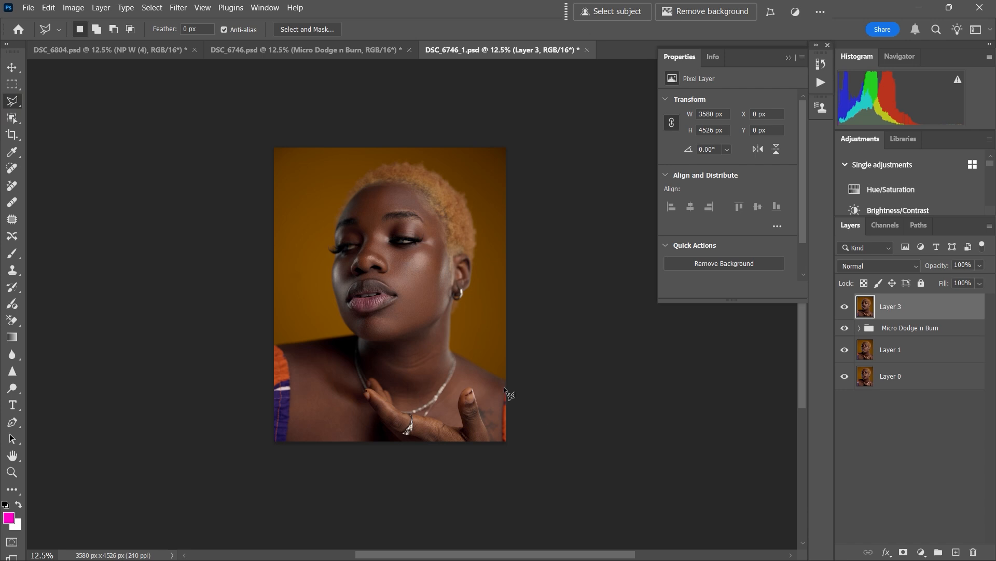
pyautogui.moveTo(503, 387); pyautogui.dragTo(502, 395)
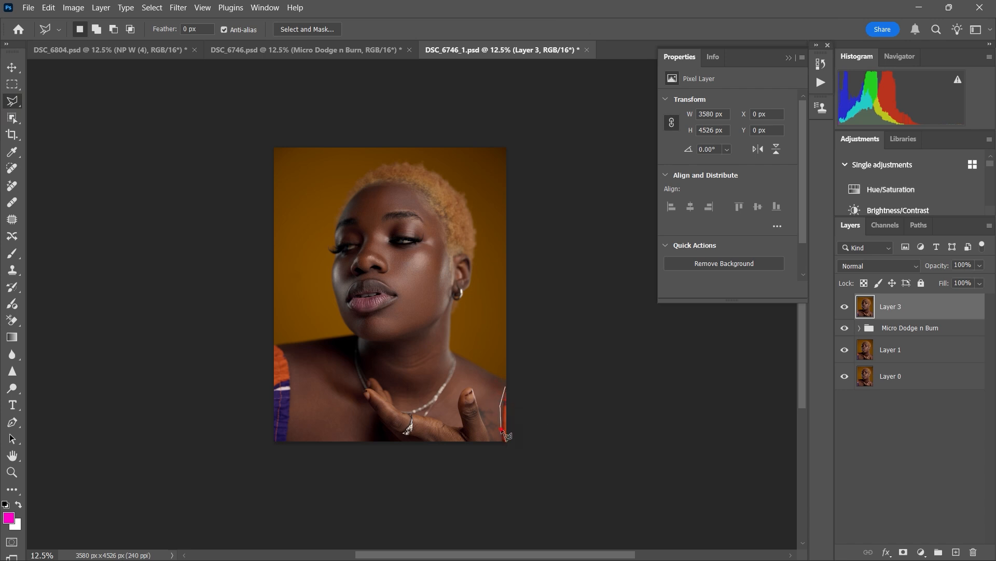
pyautogui.click(518, 445)
pyautogui.click(518, 407)
pyautogui.click(509, 385)
pyautogui.click(504, 386)
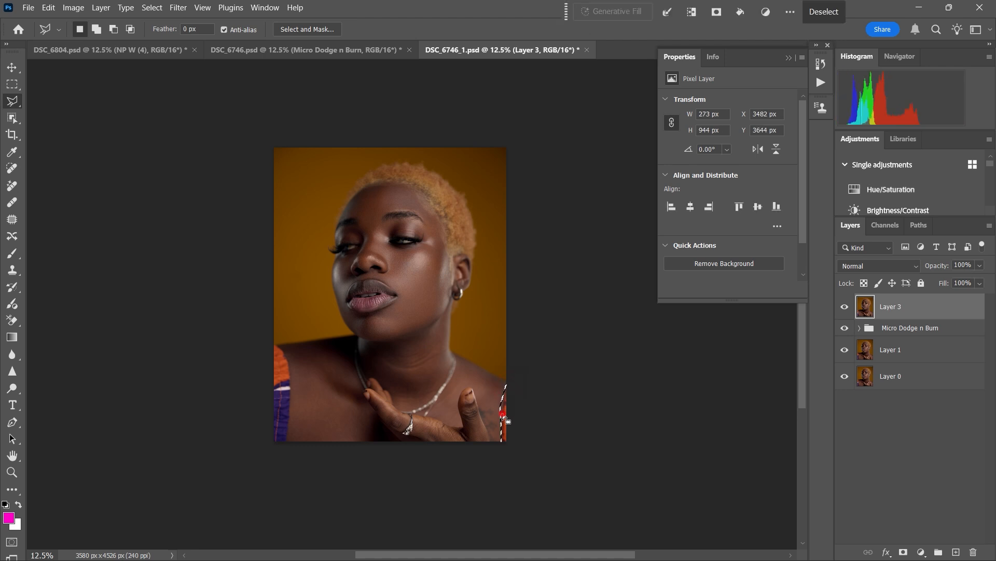
pyautogui.rightClick(502, 413)
pyautogui.click(542, 274)
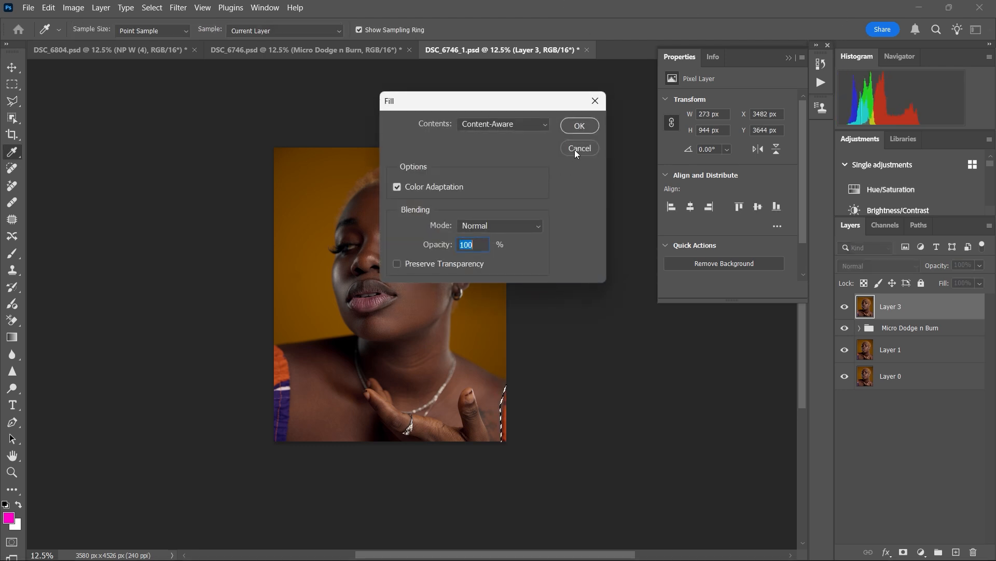
pyautogui.click(583, 129)
pyautogui.moveTo(505, 414); pyautogui.dragTo(503, 409)
pyautogui.hotkey('ctrl', 'z')
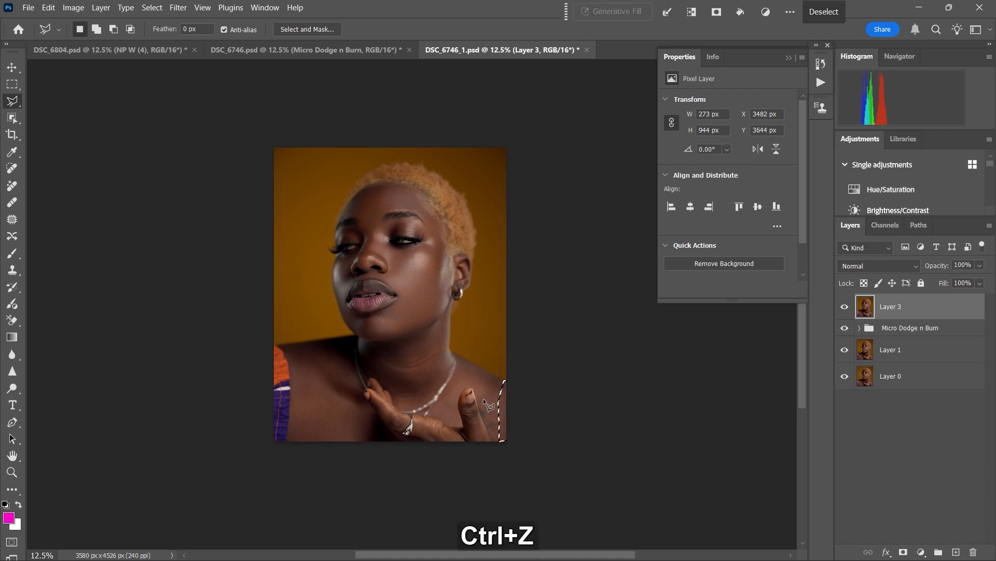
# Step: Outline the orange and purple garment on the shoulder at the portrait's left edge and replace it with a Content-Aware fill at 100% opacity
pyautogui.click(277, 342)
pyautogui.click(286, 353)
pyautogui.click(290, 369)
pyautogui.click(287, 447)
pyautogui.click(267, 443)
pyautogui.click(283, 352)
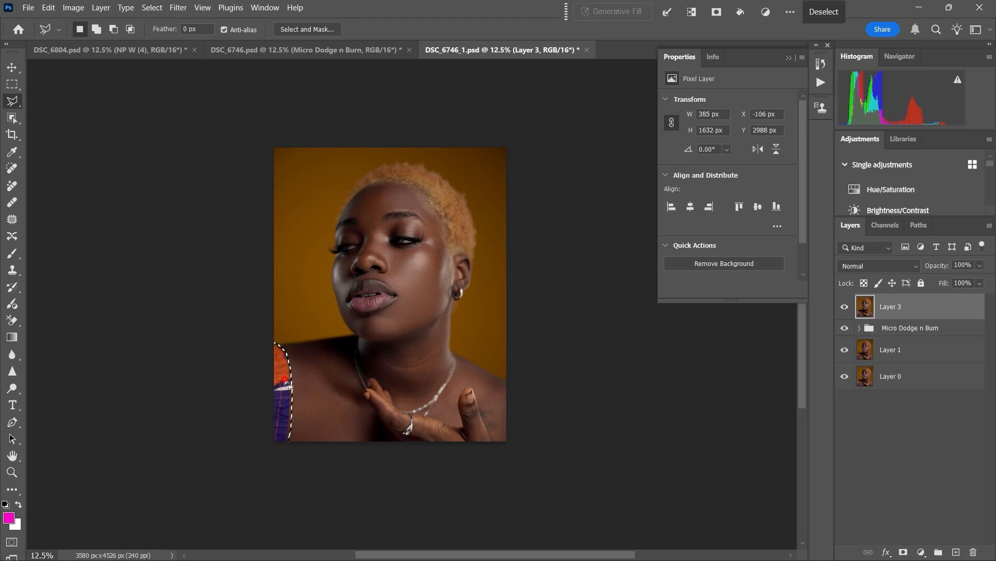
pyautogui.rightClick(285, 377)
pyautogui.click(321, 241)
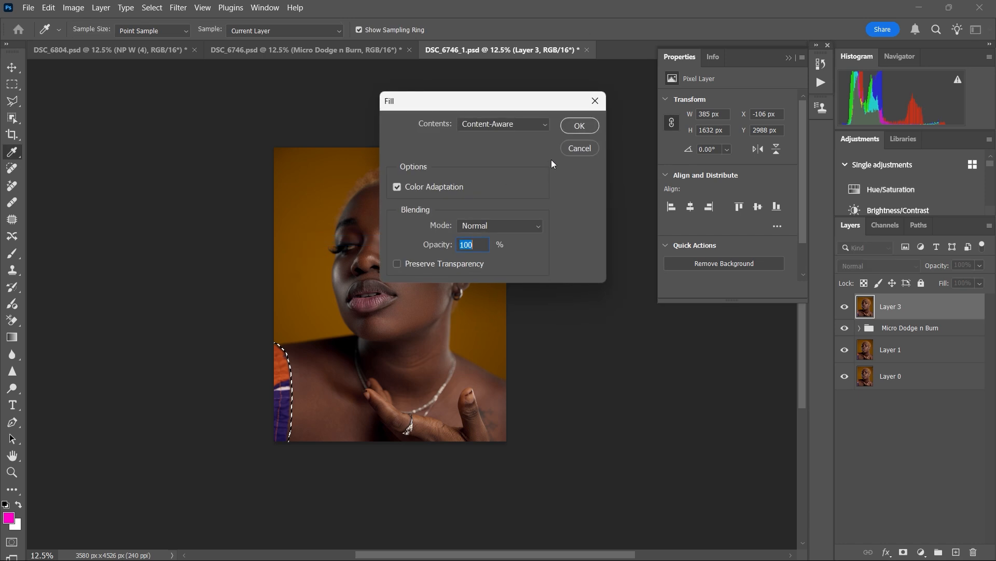
pyautogui.click(577, 136)
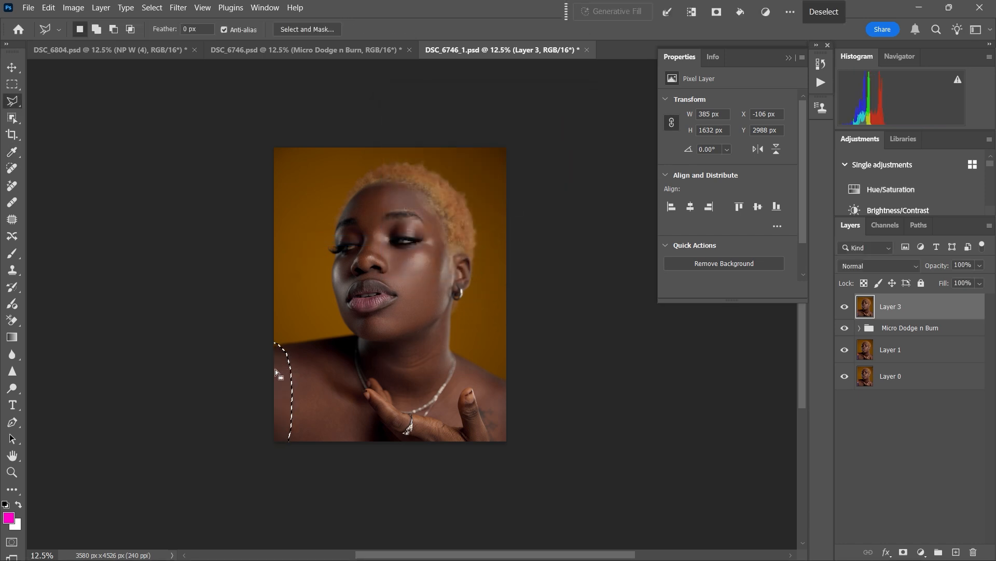
# Step: Clear the shoulder selection and smooth the uneven skin patches on the shoulders and chest with the Patch tool
pyautogui.hotkey('ctrl', 'z')
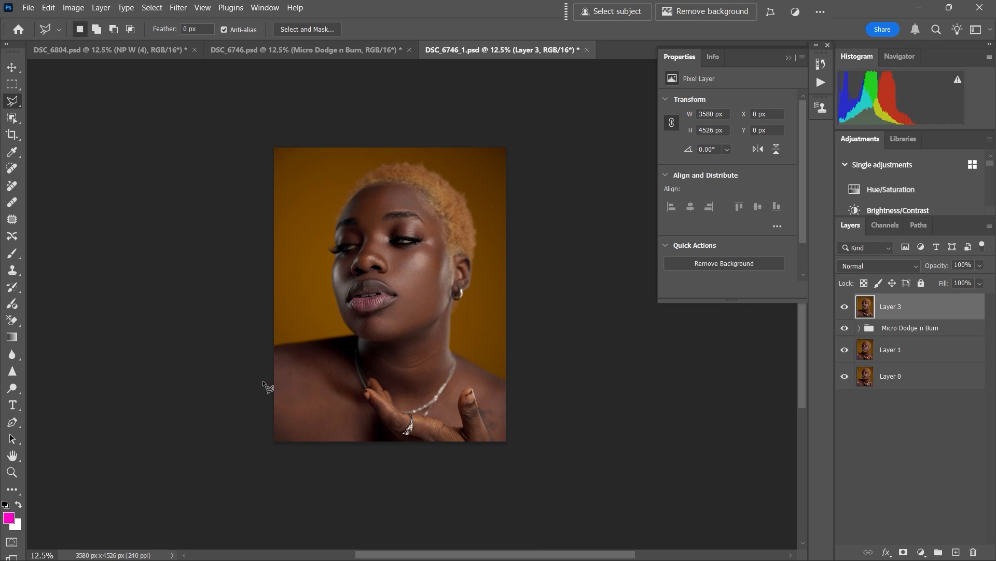
pyautogui.click(12, 220)
pyautogui.moveTo(294, 371)
pyautogui.mouseDown()
pyautogui.moveTo(299, 400)
pyautogui.moveTo(285, 402)
pyautogui.moveTo(304, 395)
pyautogui.moveTo(294, 367)
pyautogui.moveTo(299, 390)
pyautogui.mouseUp()
pyautogui.click(298, 378)
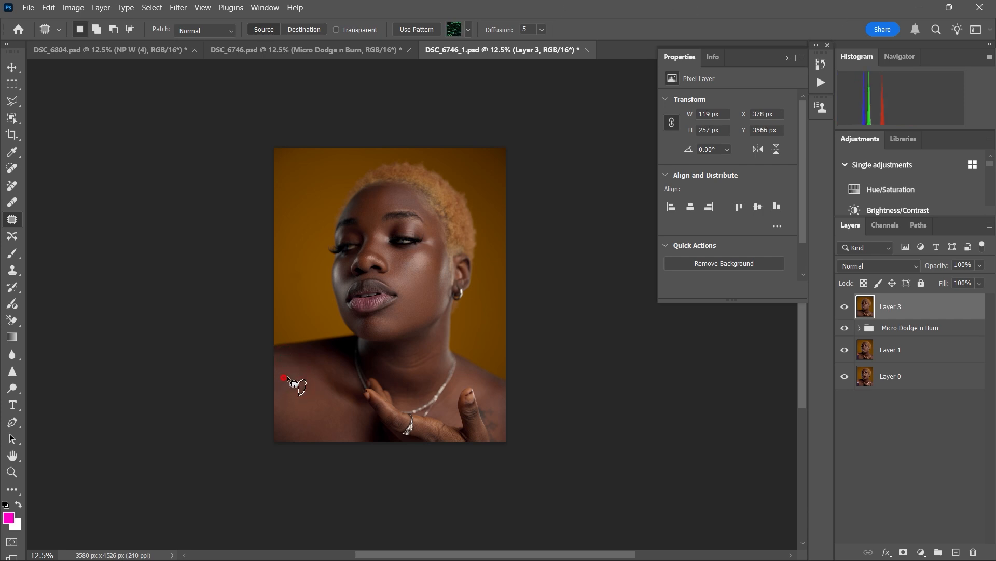
pyautogui.click(292, 414)
pyautogui.moveTo(497, 407); pyautogui.dragTo(503, 434)
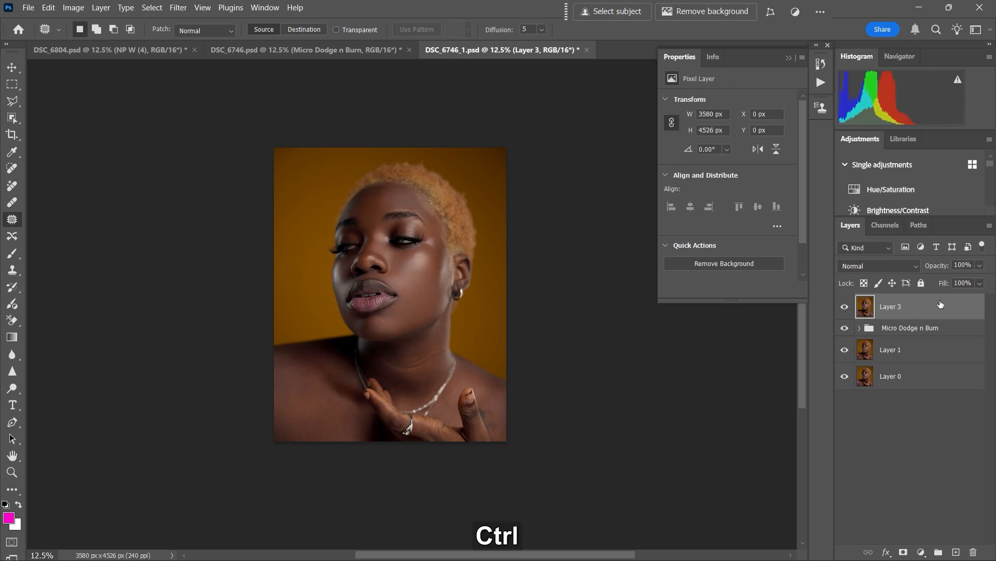
# Step: Stamp all visible layers into a new layer and run the Advance Frequency Separation action, accepting a reduced Gaussian Blur radius
pyautogui.hotkey('ctrl', 'shift', 'alt', 'e')
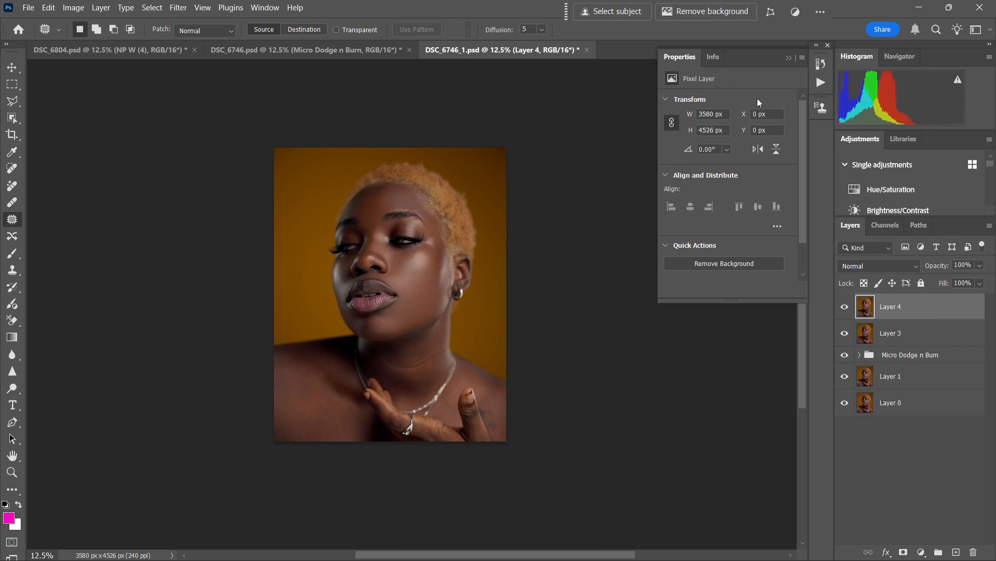
pyautogui.click(819, 82)
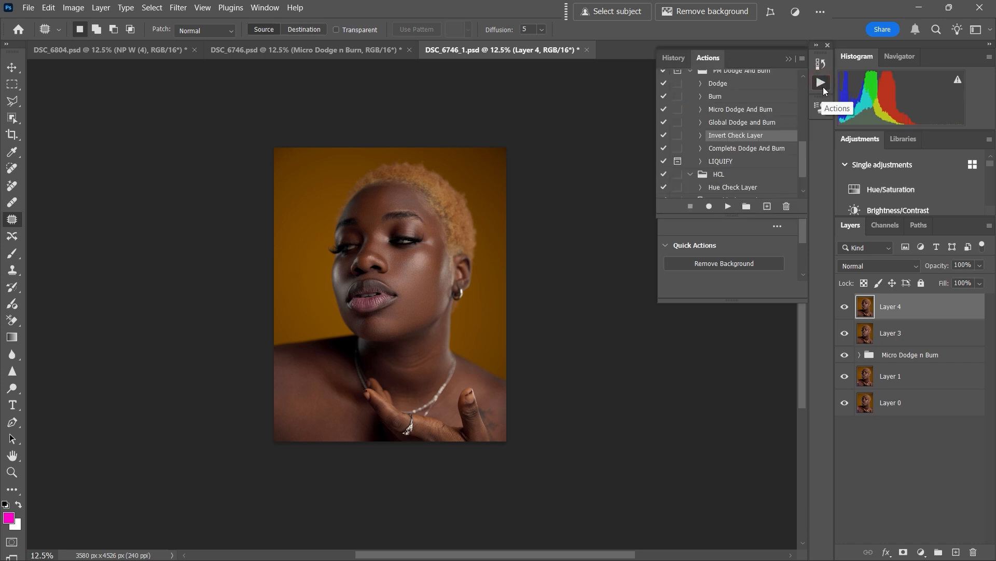
pyautogui.scroll(5, 802, 148)
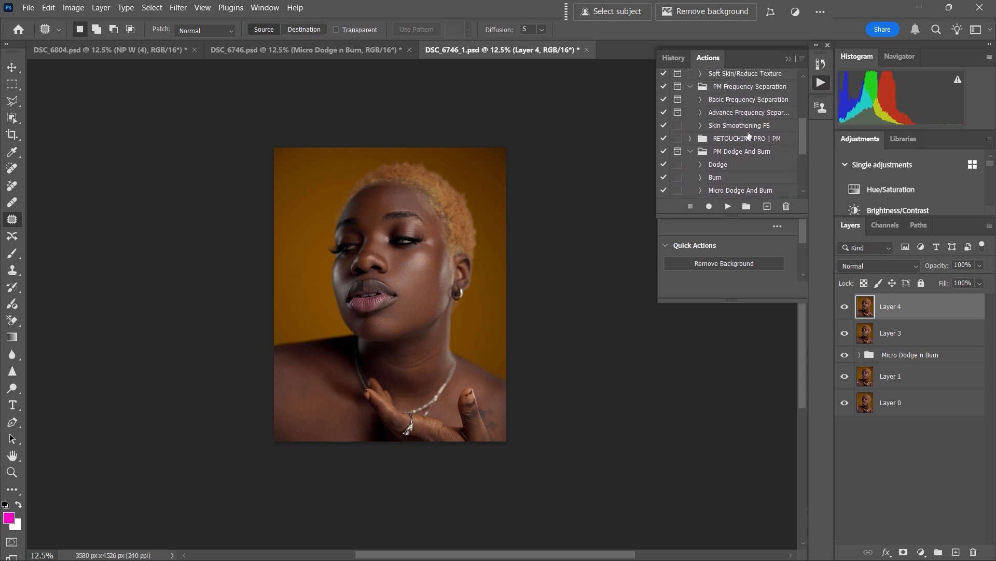
pyautogui.scroll(-2, 800, 138)
pyautogui.click(734, 91)
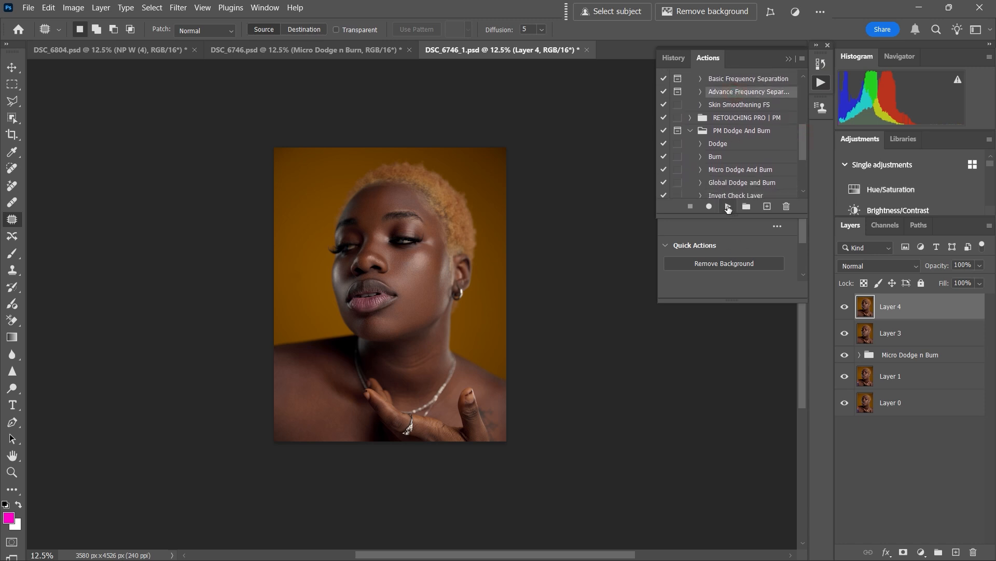
pyautogui.click(728, 207)
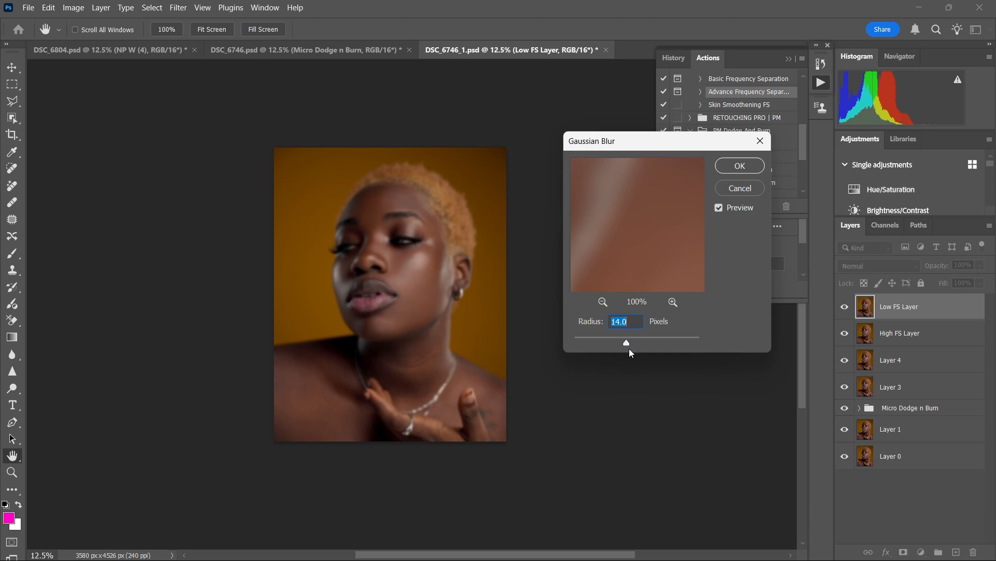
pyautogui.moveTo(619, 345); pyautogui.dragTo(616, 344)
pyautogui.click(745, 169)
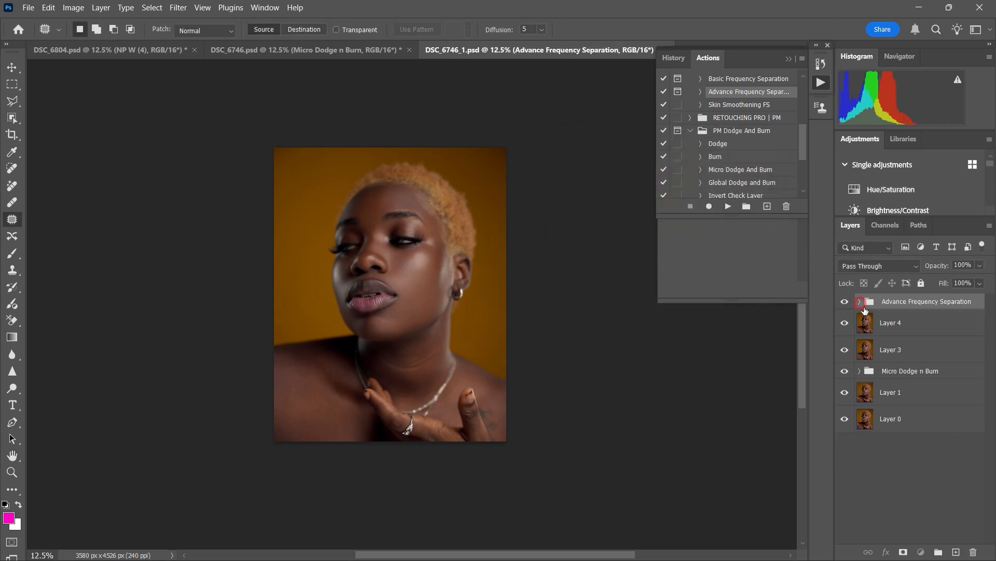
# Step: Expand the Advance Frequency Separation group, select Low FS Layer copy and activate the Mixer Brush
pyautogui.click(860, 301)
pyautogui.click(859, 376)
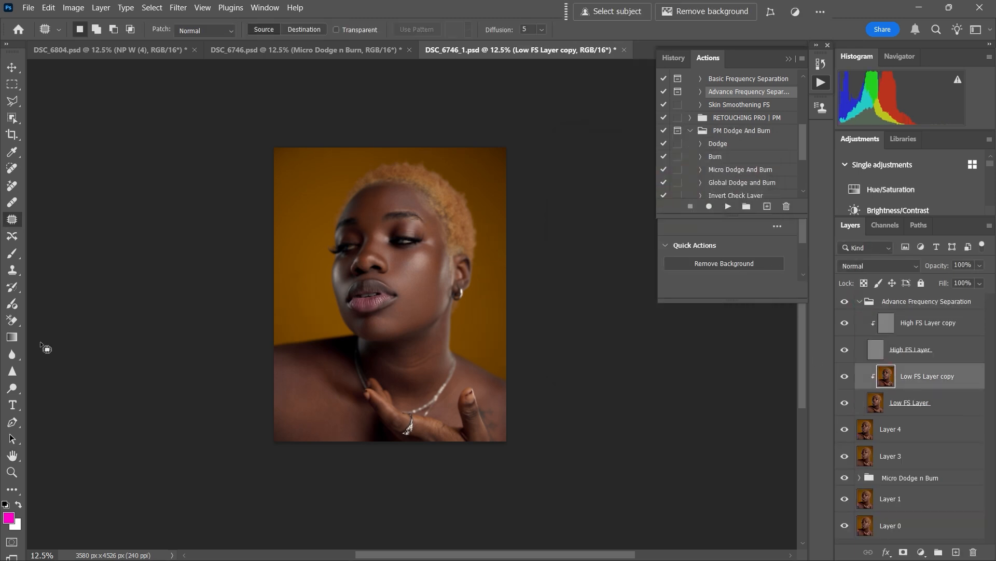
pyautogui.click(14, 489)
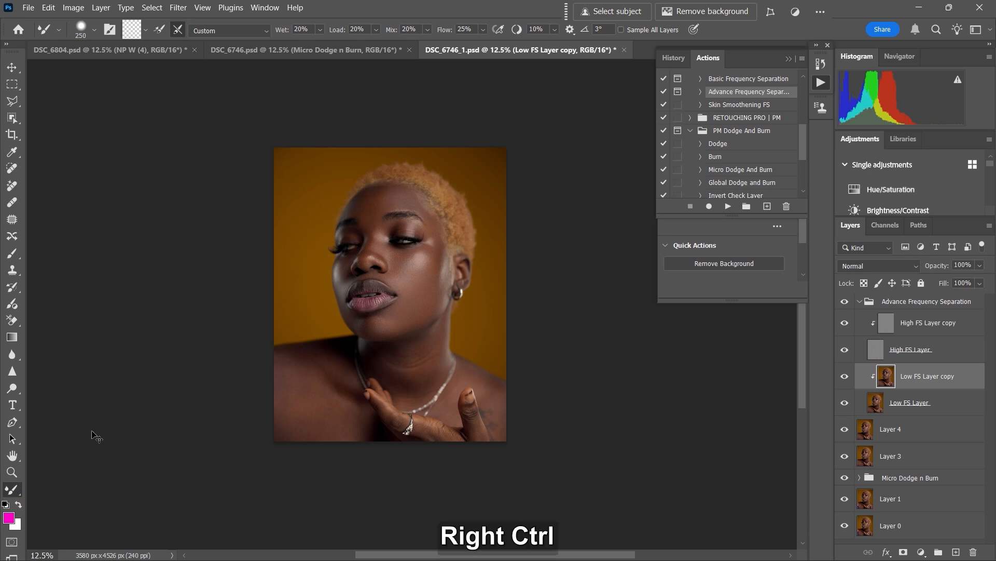
pyautogui.hotkey('ctrl', '=')
pyautogui.hotkey('ctrl', '=')
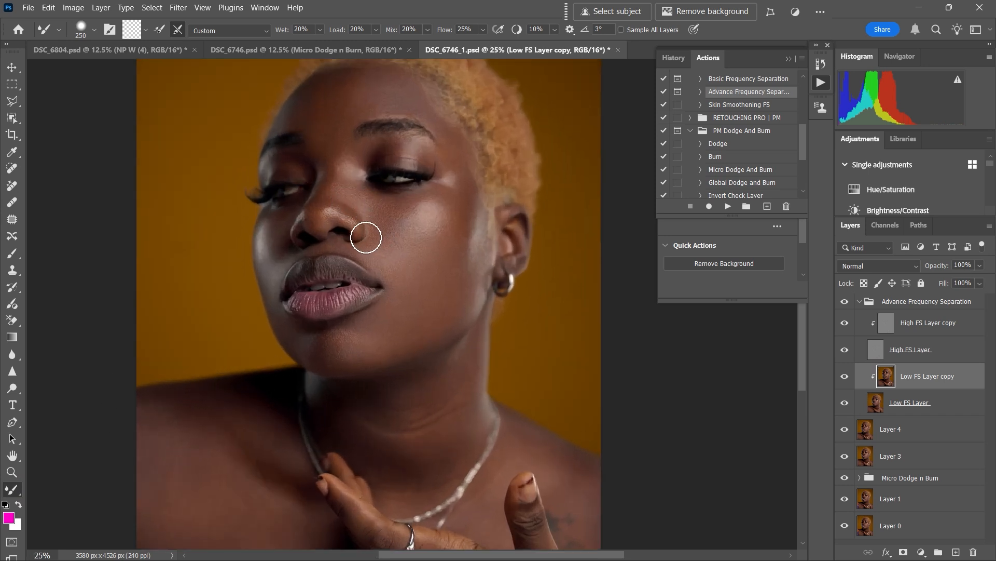
pyautogui.hotkey('ctrl', '-')
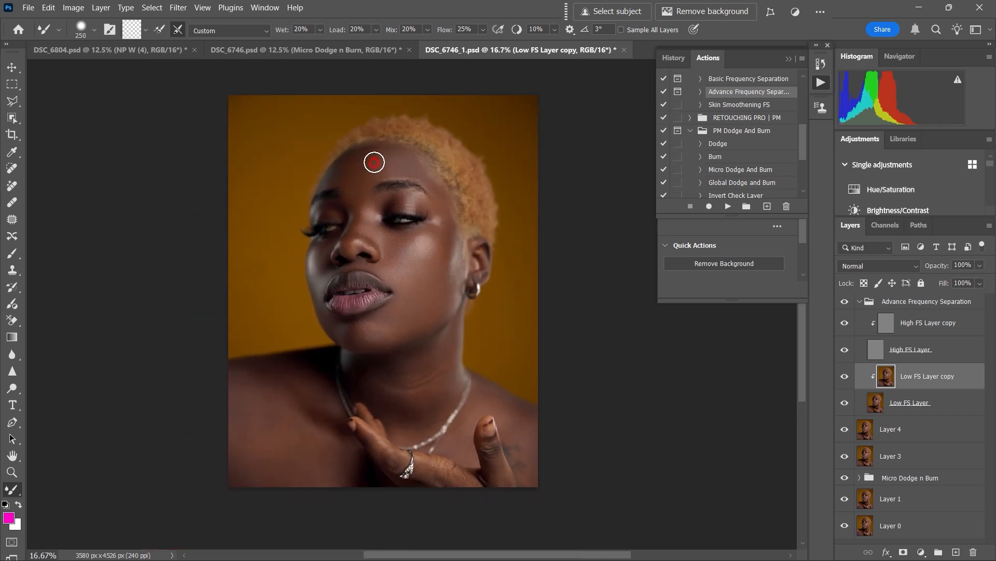
# Step: Try blending the forehead tones with the Mixer Brush at size 300
pyautogui.press(']')
pyautogui.press(']')
pyautogui.press('[')
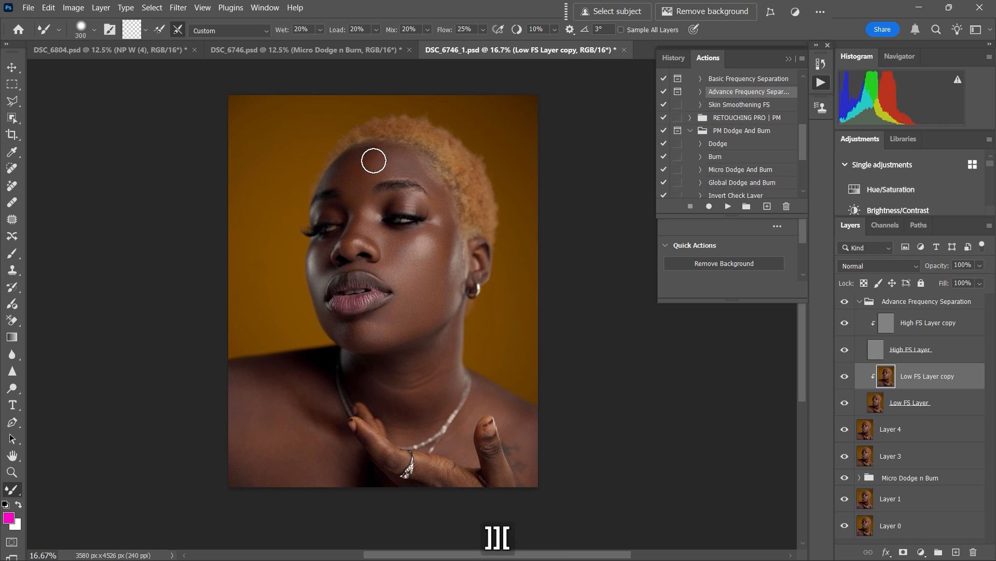
pyautogui.moveTo(372, 161); pyautogui.dragTo(359, 162)
pyautogui.press('[')
pyautogui.press(']')
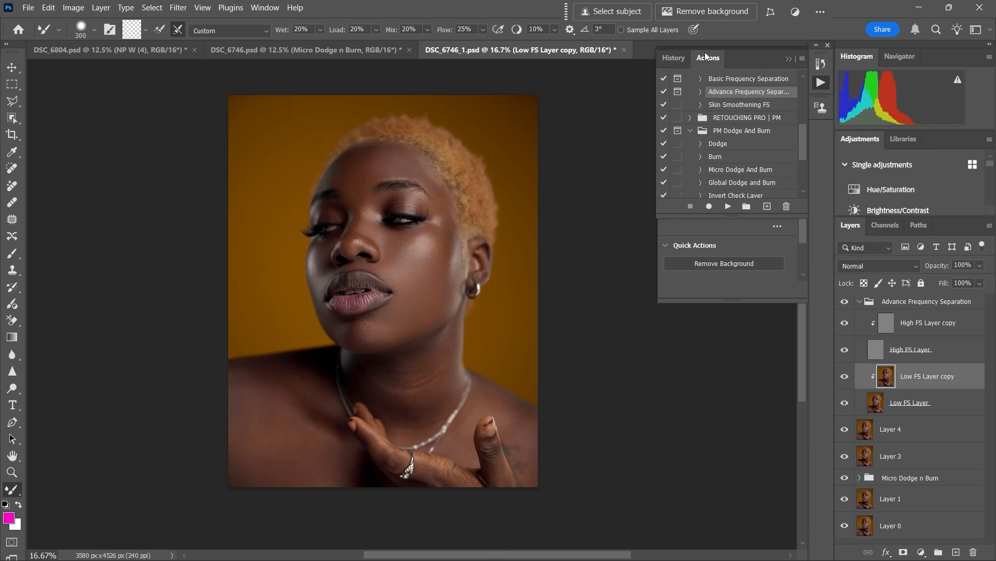
# Step: Revert the Mixer Brush strokes by returning to the Name Change history state
pyautogui.click(674, 57)
pyautogui.moveTo(798, 180); pyautogui.dragTo(801, 169)
pyautogui.click(715, 107)
pyautogui.click(146, 29)
pyautogui.click(156, 56)
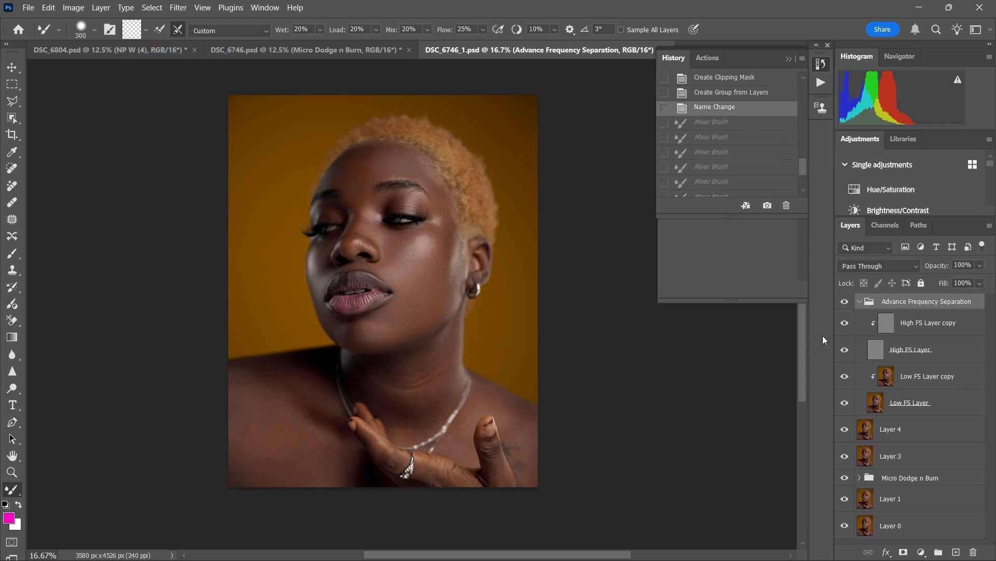
# Step: Blend the forehead tones on Low FS Layer copy with the Mixer Brush, reducing the size from 300 to 200 towards the temple
pyautogui.click(891, 383)
pyautogui.press(']')
pyautogui.press(']')
pyautogui.press('[')
pyautogui.press('[')
pyautogui.click(354, 178)
pyautogui.click(349, 184)
pyautogui.click(348, 186)
pyautogui.click(359, 185)
pyautogui.click(363, 172)
pyautogui.click(354, 170)
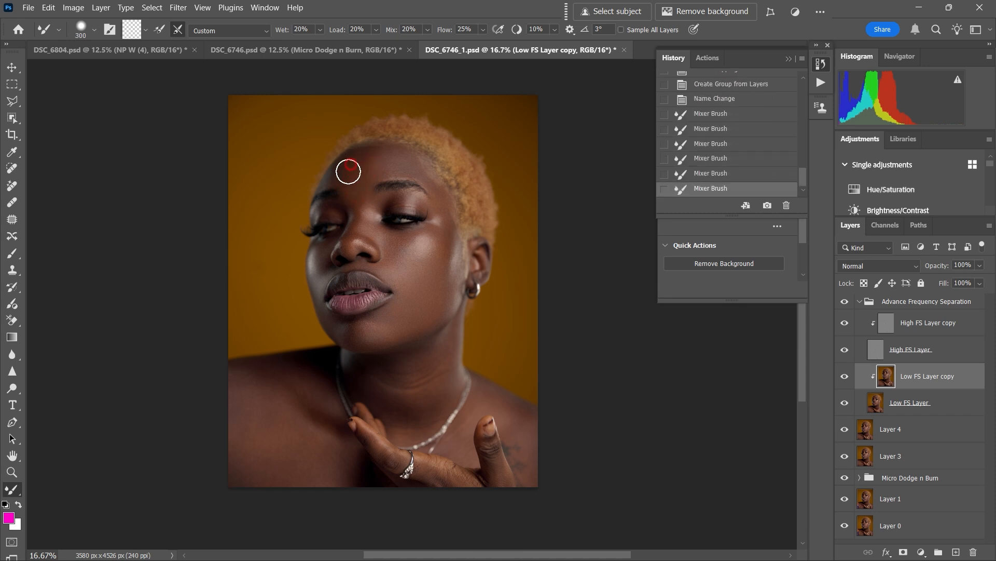
pyautogui.press('[')
pyautogui.click(338, 174)
pyautogui.press('[')
pyautogui.click(327, 178)
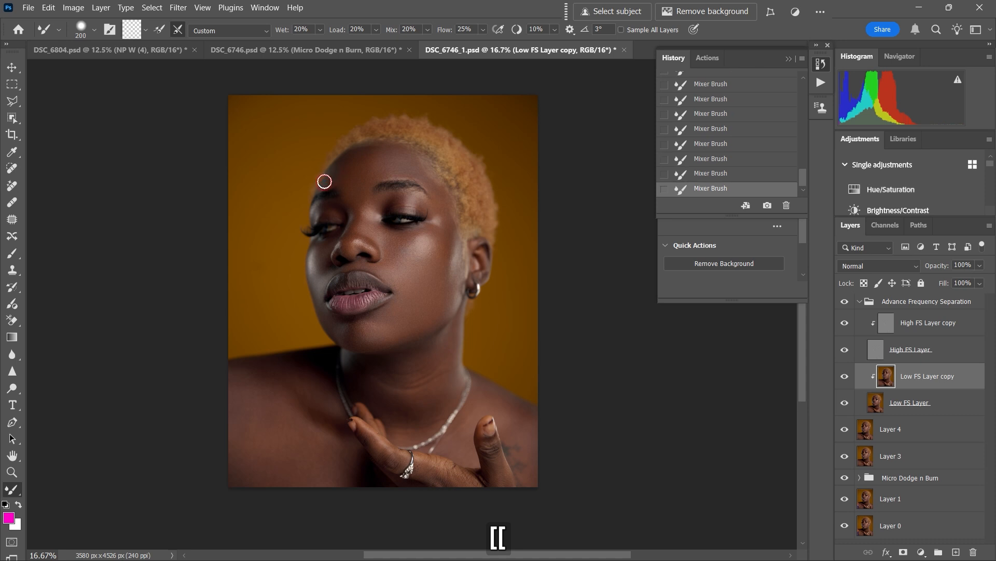
# Step: Blend the skin around the brow, hairline and nose bridge with the Mixer Brush at sizes between 175 and 300
pyautogui.press('[')
pyautogui.press('[')
pyautogui.press('[')
pyautogui.press(']')
pyautogui.press(']')
pyautogui.press(']')
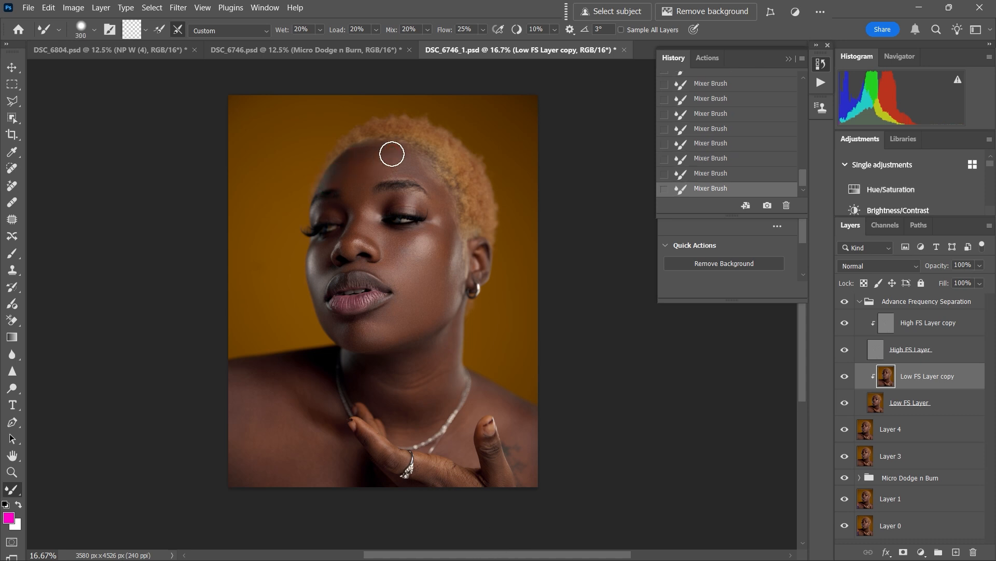
pyautogui.press(']')
pyautogui.press(']')
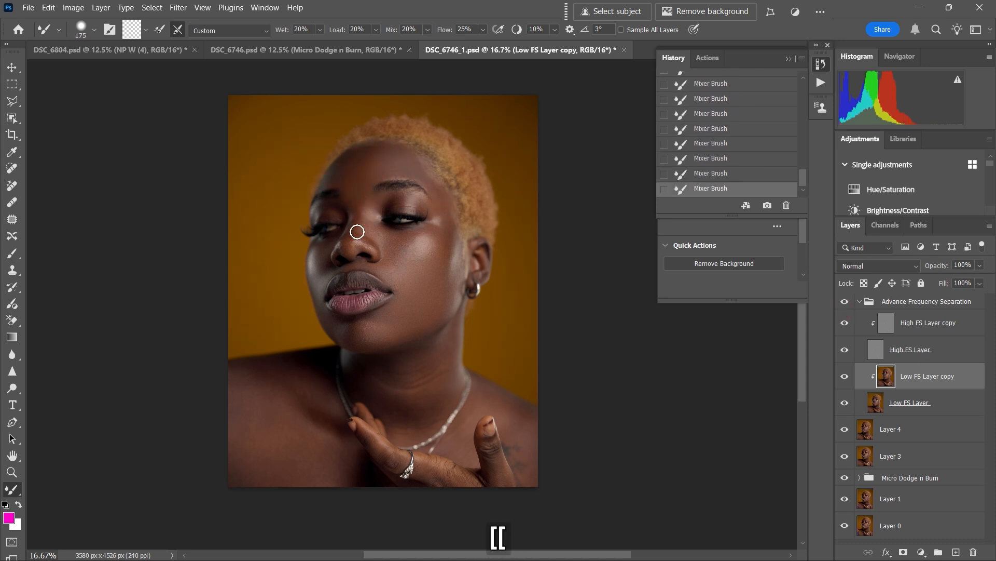
pyautogui.click(845, 302)
pyautogui.hotkey('ctrl', 'z')
# Step: Smooth the forehead and remaining facial transitions with the Mixer Brush at varied sizes, and compare with Low FS Layer copy hidden
pyautogui.click(400, 174)
pyautogui.press('[')
pyautogui.press('[')
pyautogui.press('[')
pyautogui.press('[')
pyautogui.press('[')
pyautogui.press('[')
pyautogui.press(']')
pyautogui.press(']')
pyautogui.press(']')
pyautogui.press(']')
pyautogui.press('[')
pyautogui.press('[')
pyautogui.press('[')
pyautogui.press('[')
pyautogui.press(']')
pyautogui.press(']')
pyautogui.press(']')
pyautogui.press(']')
pyautogui.press(']')
pyautogui.press(']')
pyautogui.press(']')
pyautogui.press(']')
pyautogui.press('[')
pyautogui.click(845, 376)
pyautogui.click(845, 376)
# Step: Blend the lower cheek with the Mixer Brush at size 400 and the lip area with a smaller brush
pyautogui.press(']')
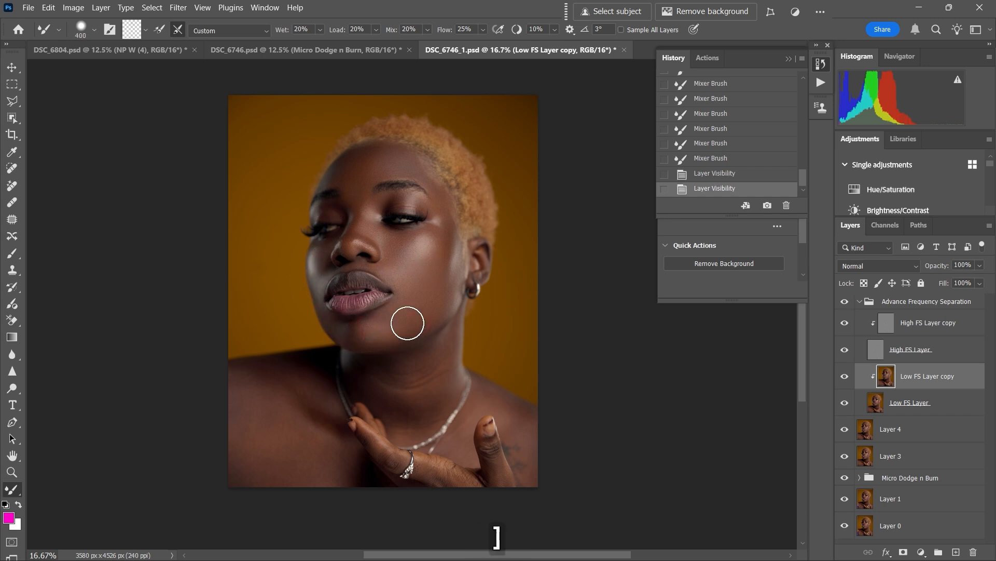
pyautogui.moveTo(407, 322); pyautogui.dragTo(404, 327)
pyautogui.hotkey('ctrl', '=')
pyautogui.press('[')
pyautogui.press('[')
pyautogui.press('[')
pyautogui.press('[')
pyautogui.press('[')
pyautogui.press('[')
pyautogui.press('[')
pyautogui.press('[')
pyautogui.press('[')
pyautogui.press(']')
pyautogui.moveTo(331, 310); pyautogui.dragTo(335, 306)
pyautogui.press('[')
pyautogui.press(']')
pyautogui.press(']')
pyautogui.press(']')
pyautogui.press(']')
pyautogui.press(']')
pyautogui.press(']')
pyautogui.press(']')
pyautogui.press(']')
pyautogui.press(']')
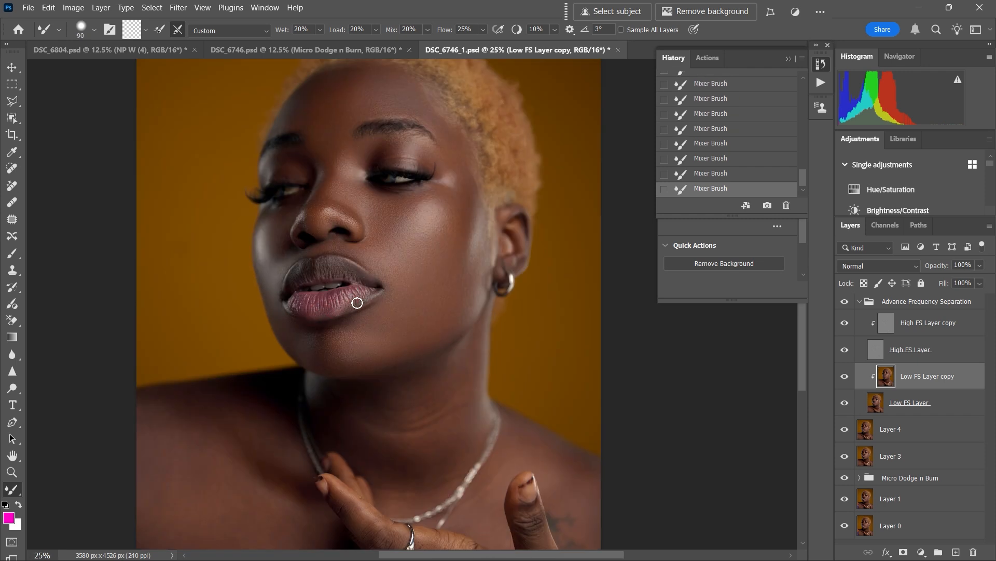
# Step: Blend the neck, shoulder and chest tones with the Mixer Brush at sizes between about 300 and 400
pyautogui.hotkey('ctrl', '-')
pyautogui.hotkey('ctrl', '-')
pyautogui.hotkey('ctrl', '-')
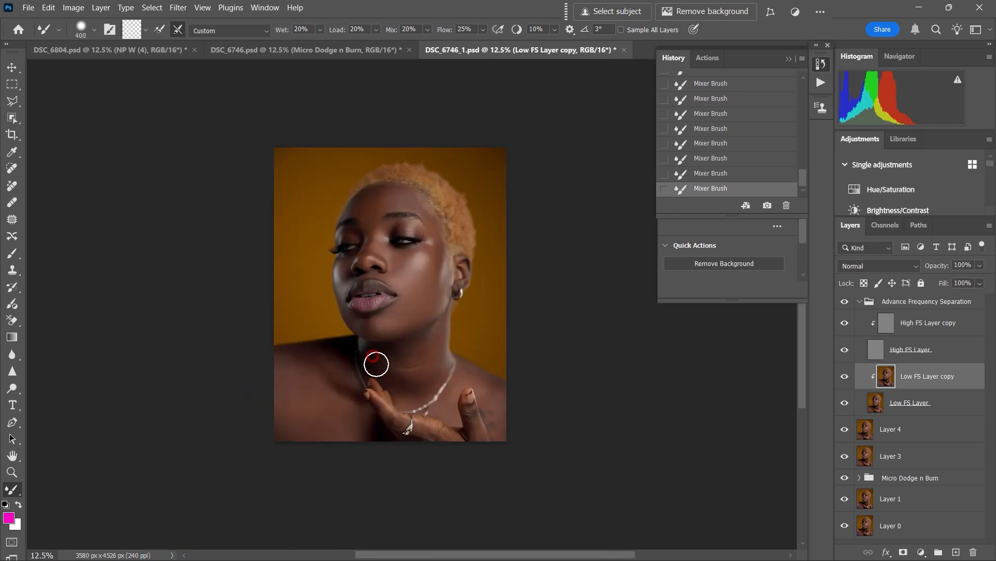
pyautogui.press(']')
pyautogui.press('[')
pyautogui.press('[')
pyautogui.press('[')
pyautogui.press(']')
pyautogui.press(']')
pyautogui.press(']')
pyautogui.press(']')
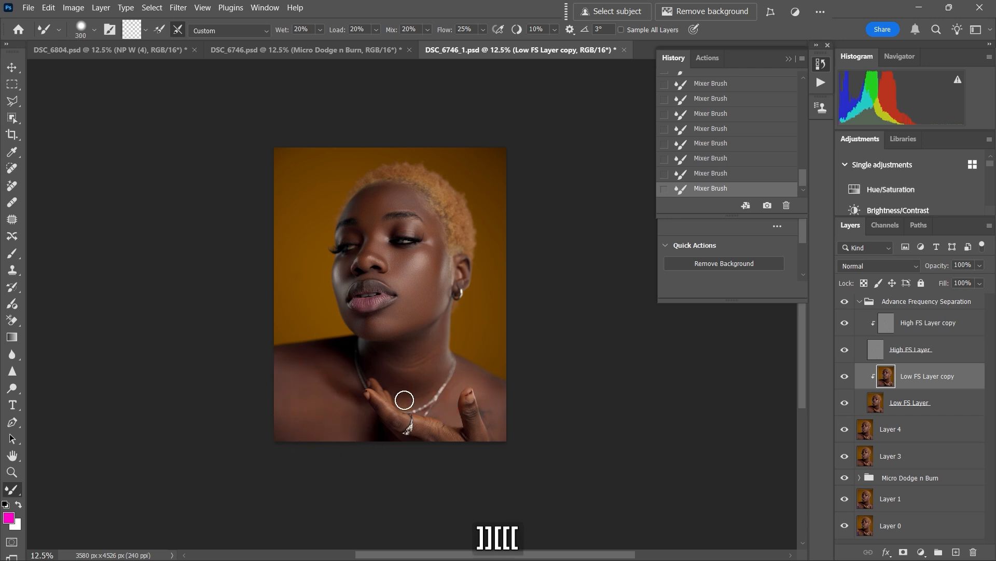
pyautogui.press('[')
pyautogui.press('[')
pyautogui.press('[')
pyautogui.press('[')
pyautogui.press('[')
pyautogui.press('[')
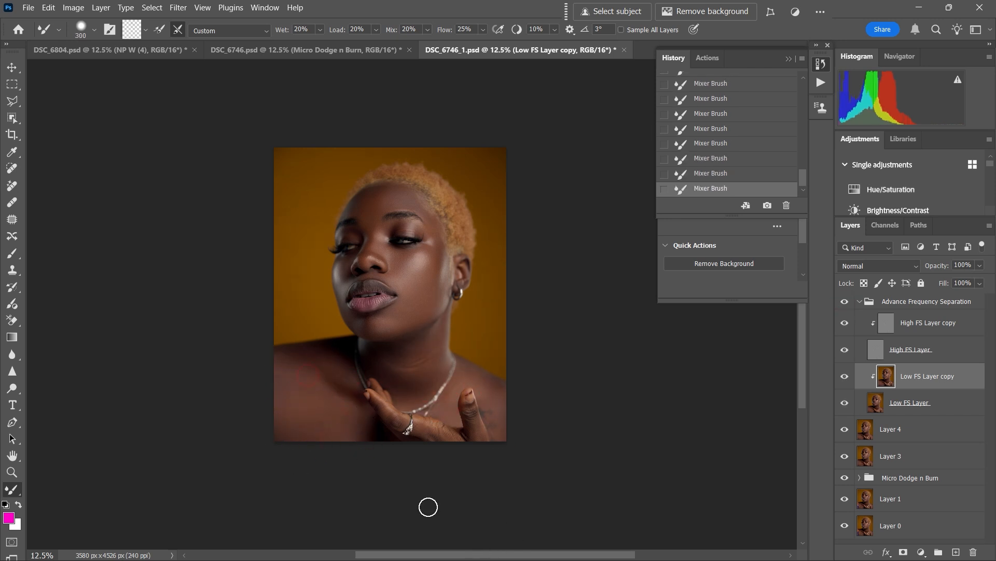
# Step: Collapse the Advance Frequency Separation group, compare the image with it hidden, and lower the group's opacity to 81%
pyautogui.hotkey('ctrl', '+')
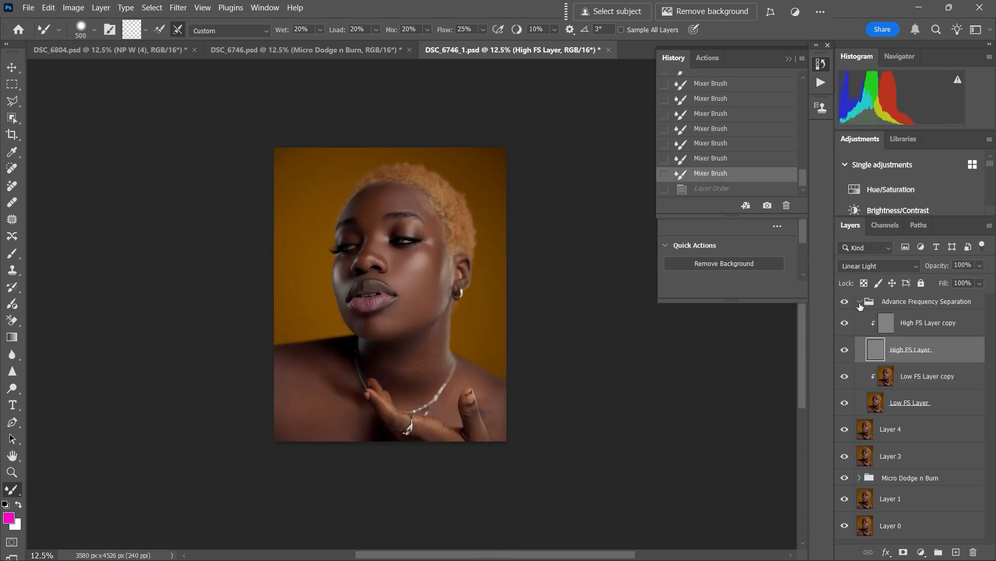
pyautogui.click(859, 302)
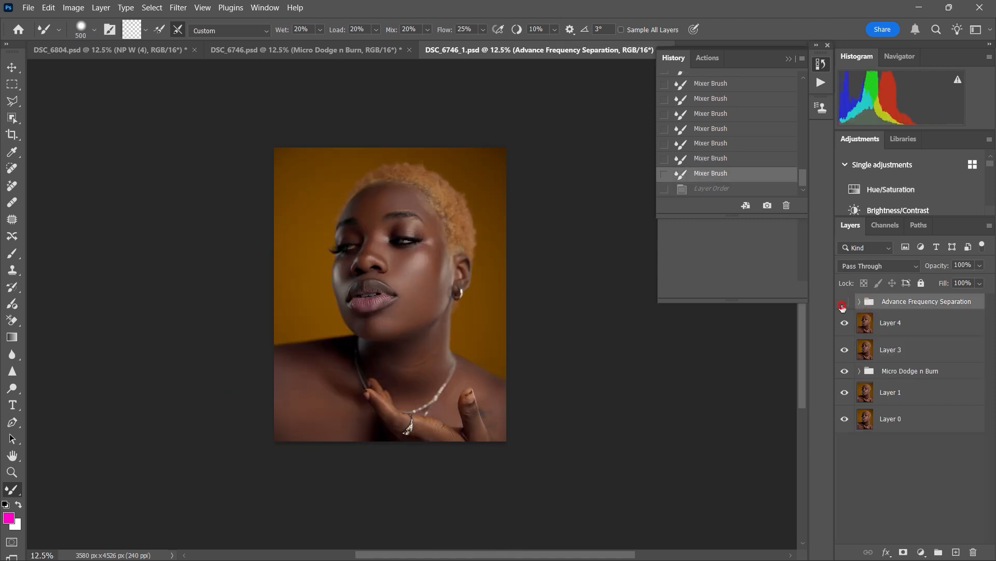
pyautogui.click(844, 302)
pyautogui.click(844, 302)
pyautogui.click(844, 302)
pyautogui.click(845, 304)
pyautogui.click(844, 304)
pyautogui.click(845, 304)
pyautogui.moveTo(941, 266); pyautogui.dragTo(928, 270)
pyautogui.click(845, 304)
pyautogui.click(844, 304)
pyautogui.moveTo(939, 269); pyautogui.dragTo(930, 273)
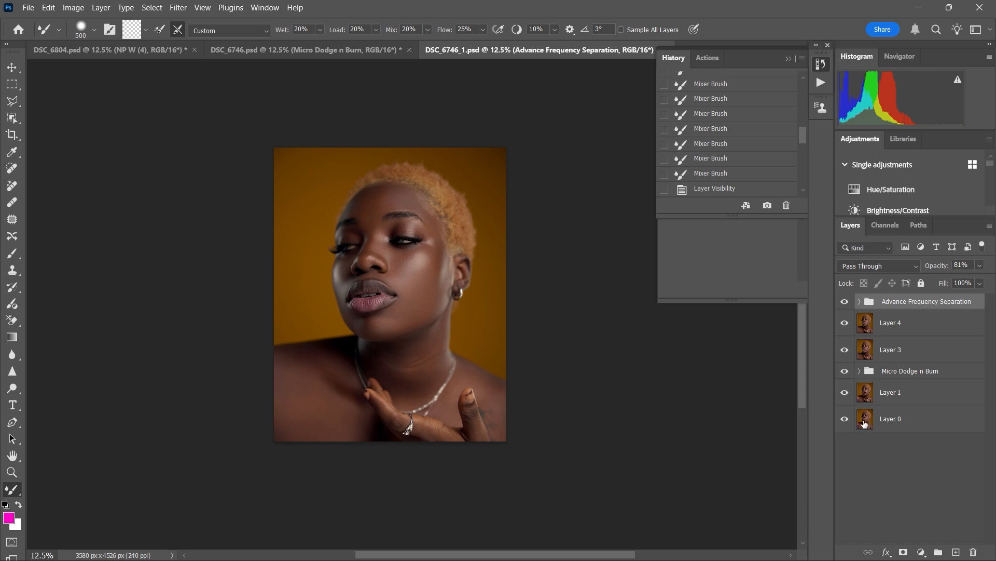
# Step: Add a Hue/Saturation adjustment layer above the group and target the Reds by sampling the skin of the hand
pyautogui.click(922, 552)
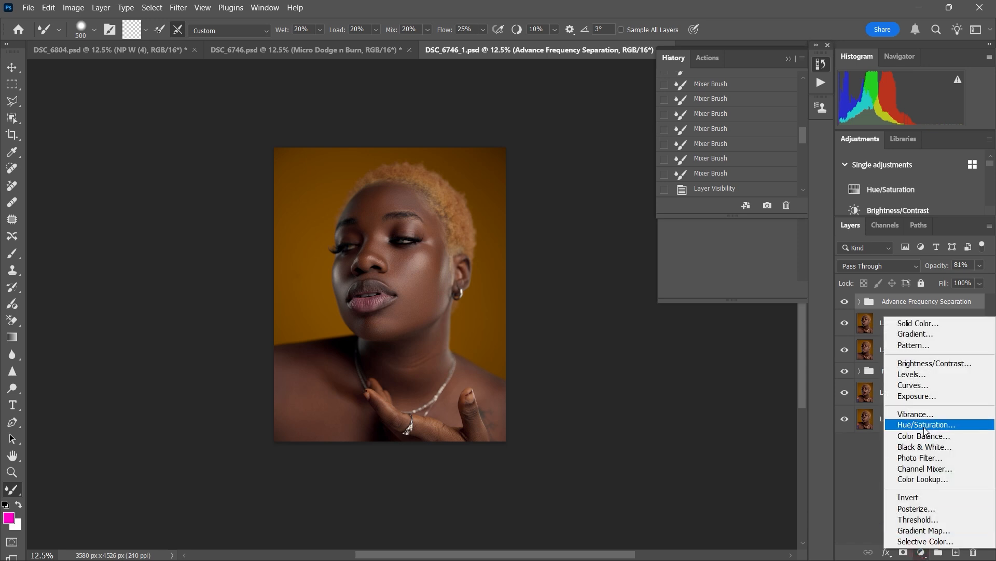
pyautogui.click(924, 425)
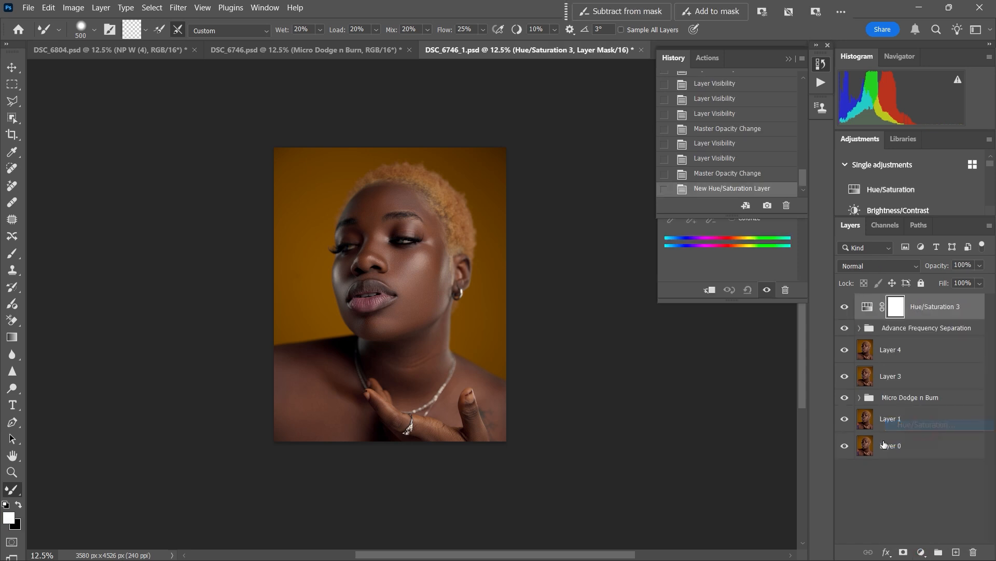
pyautogui.click(789, 60)
pyautogui.click(672, 117)
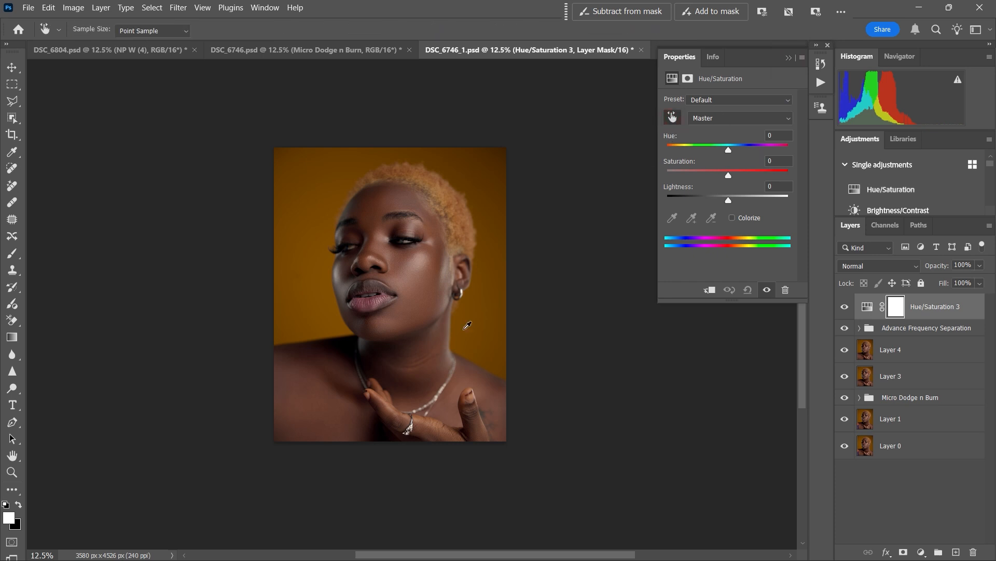
pyautogui.click(429, 424)
# Step: Push the Reds to hue +180 and saturation +100, and narrow their colour range to 325°/344° and 0°\25°
pyautogui.moveTo(728, 175); pyautogui.dragTo(791, 175)
pyautogui.moveTo(728, 150); pyautogui.dragTo(822, 167)
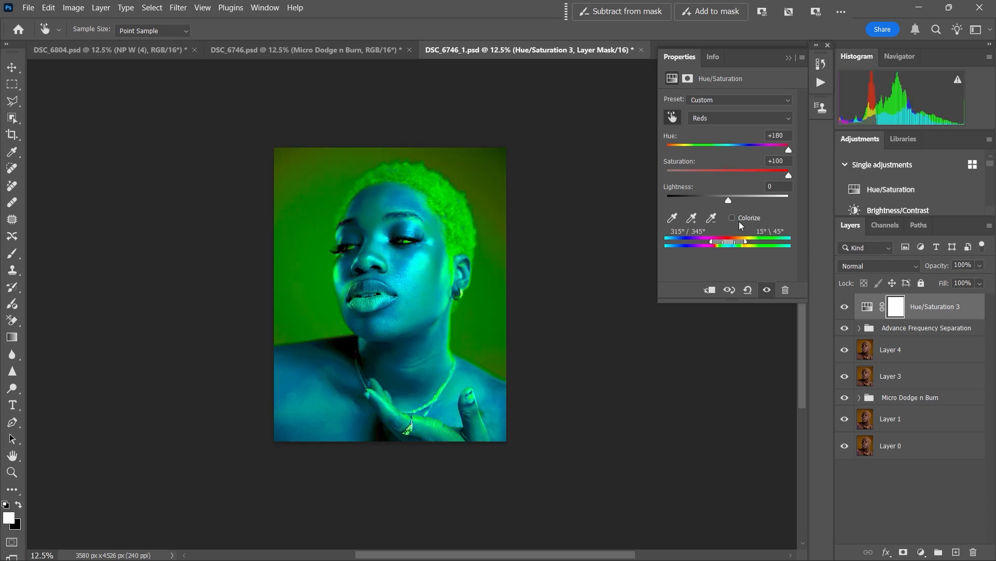
pyautogui.moveTo(712, 243); pyautogui.dragTo(739, 246)
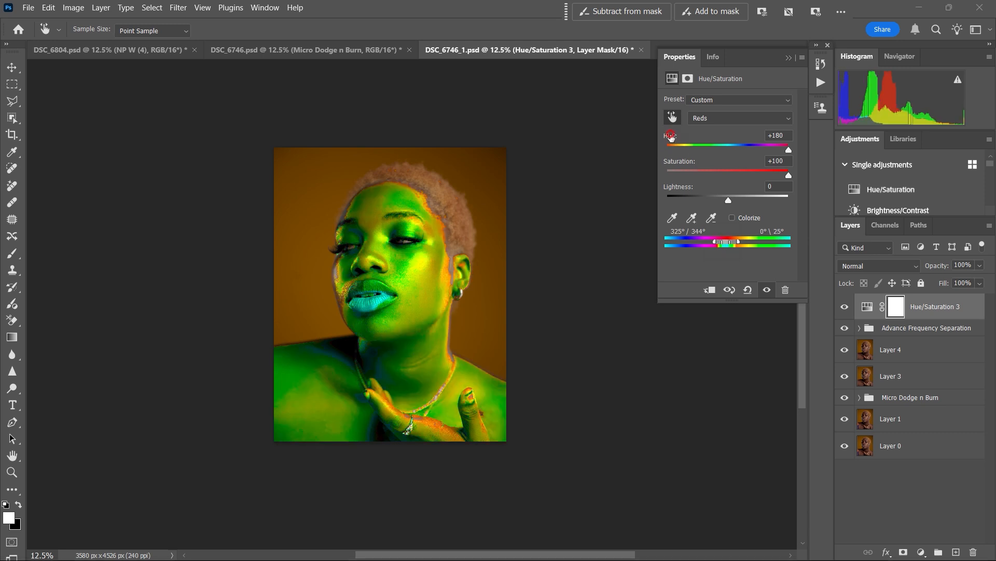
# Step: Reset the Reds saturation to 0 and set their hue to -17
pyautogui.doubleClick(668, 135)
pyautogui.doubleClick(674, 160)
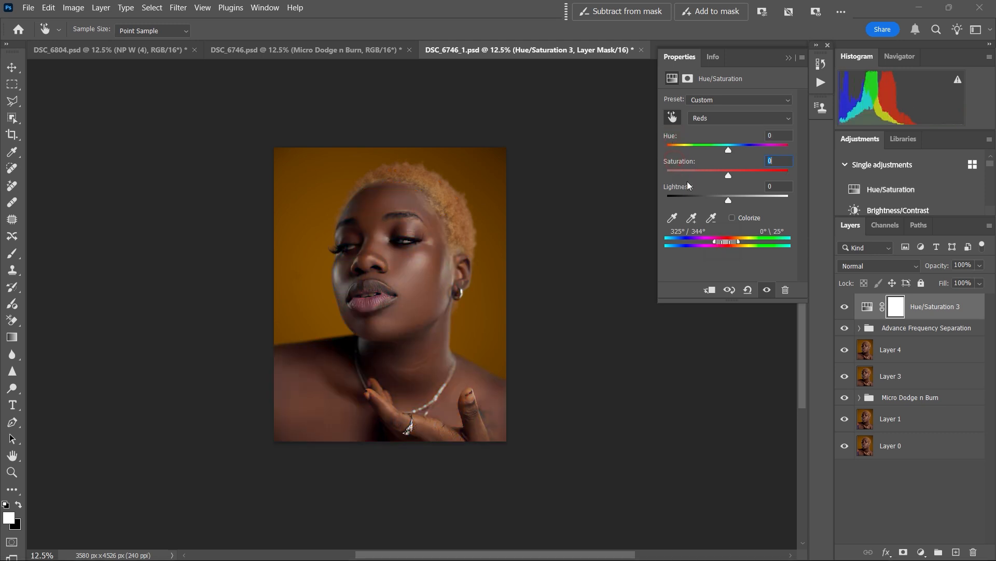
pyautogui.moveTo(728, 151); pyautogui.dragTo(718, 150)
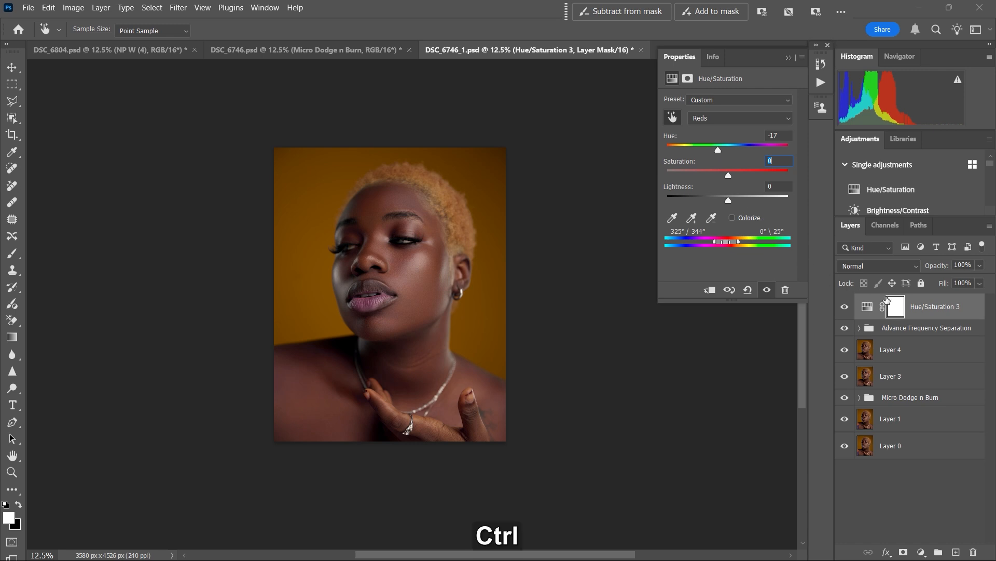
# Step: Invert the Hue/Saturation 3 mask to black and paint the correction back over the hand with a soft white brush of about 200–250 px
pyautogui.hotkey('ctrl', 'i')
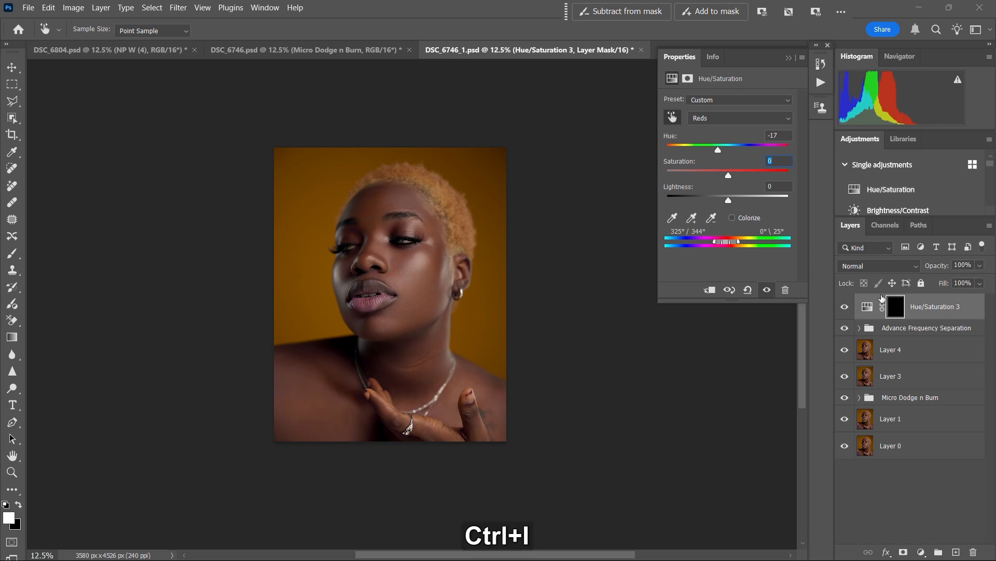
pyautogui.click(13, 253)
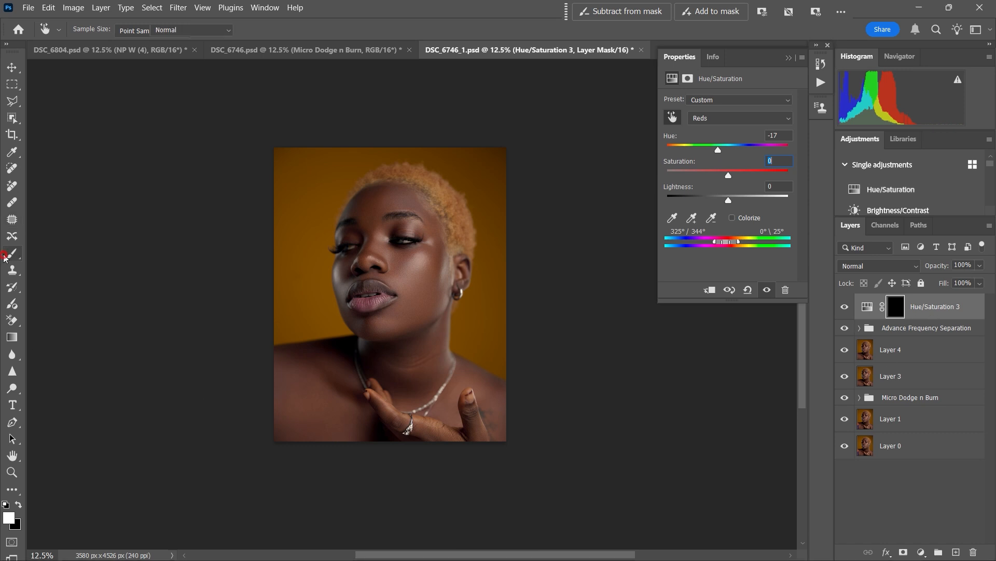
pyautogui.moveTo(343, 30); pyautogui.dragTo(594, 109)
pyautogui.press(']')
pyautogui.moveTo(369, 393); pyautogui.dragTo(390, 414)
pyautogui.press(']')
pyautogui.press(']')
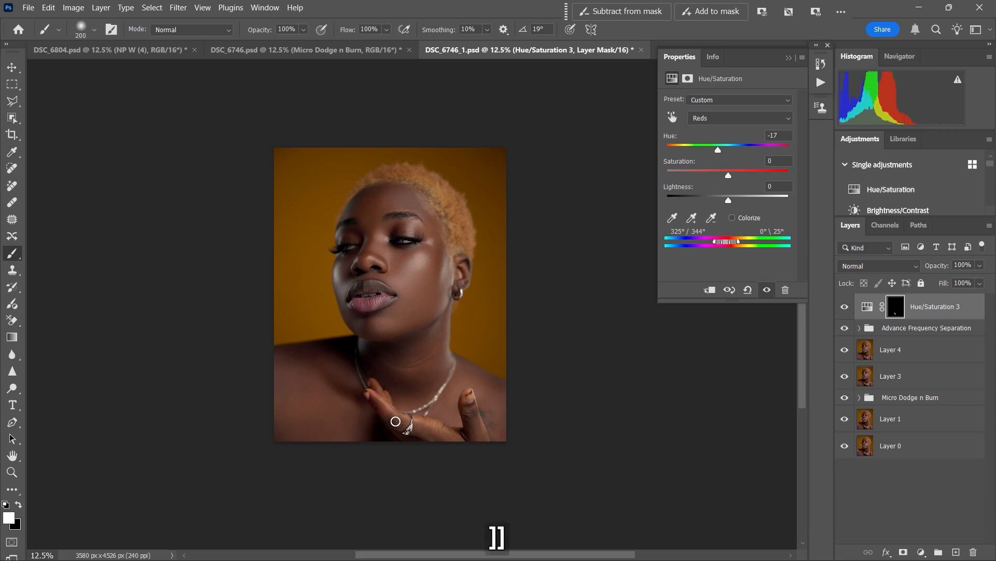
pyautogui.press(']')
pyautogui.moveTo(382, 400); pyautogui.dragTo(395, 417)
pyautogui.press('[')
pyautogui.press(']')
pyautogui.click(403, 421)
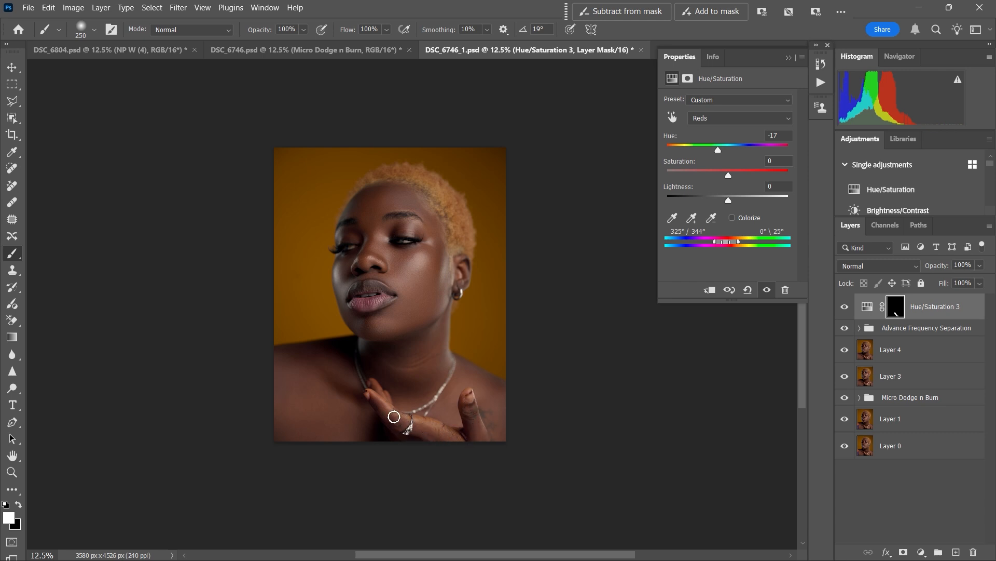
# Step: Compare the hand with Hue/Saturation 3 hidden, then reopen its Reds and set saturation to -1 and lightness to -12
pyautogui.click(845, 307)
pyautogui.click(844, 308)
pyautogui.click(868, 306)
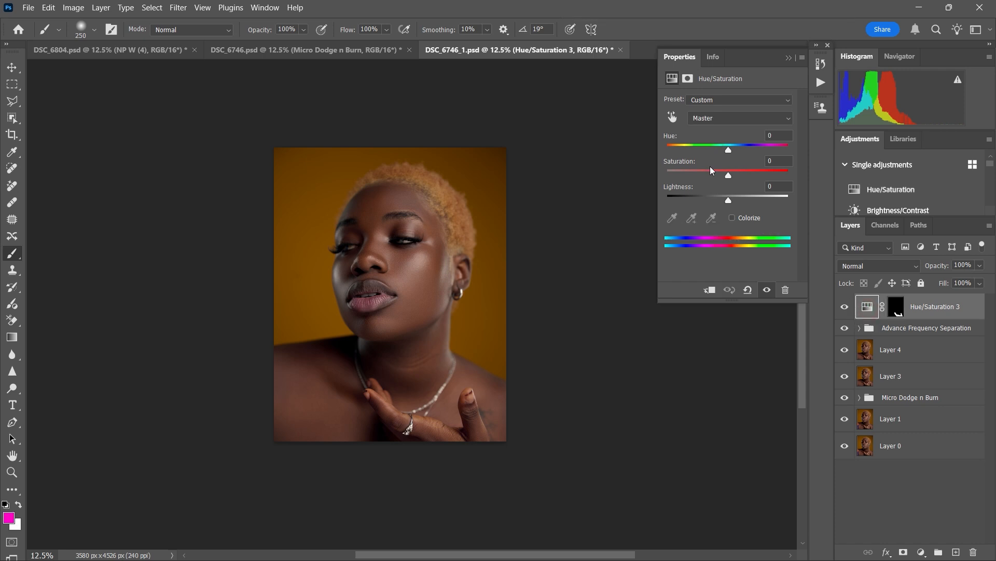
pyautogui.click(755, 119)
pyautogui.click(729, 152)
pyautogui.click(740, 122)
pyautogui.click(727, 142)
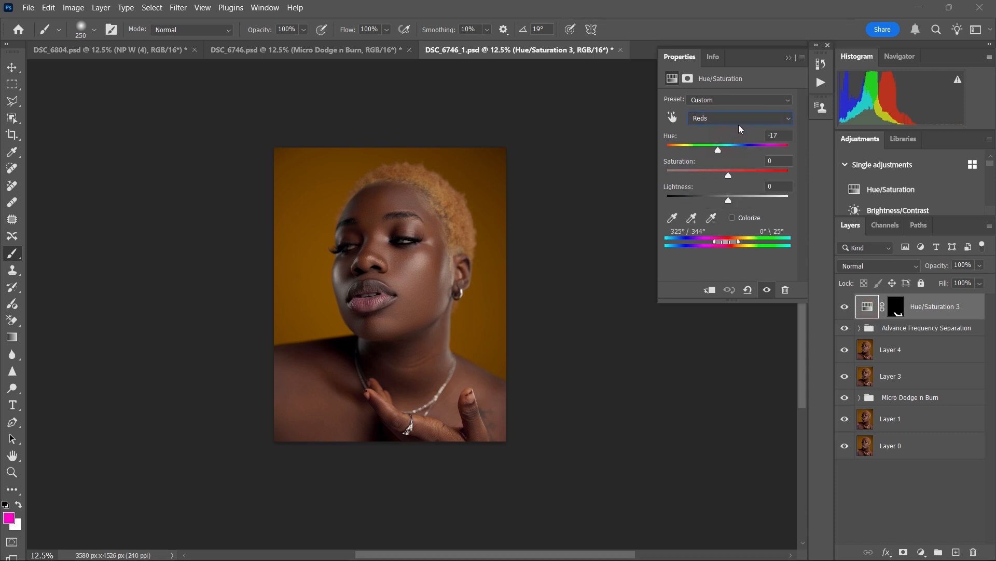
pyautogui.click(728, 176)
pyautogui.moveTo(728, 176)
pyautogui.mouseDown()
pyautogui.moveTo(719, 198)
pyautogui.moveTo(729, 176)
pyautogui.mouseUp()
pyautogui.click(727, 176)
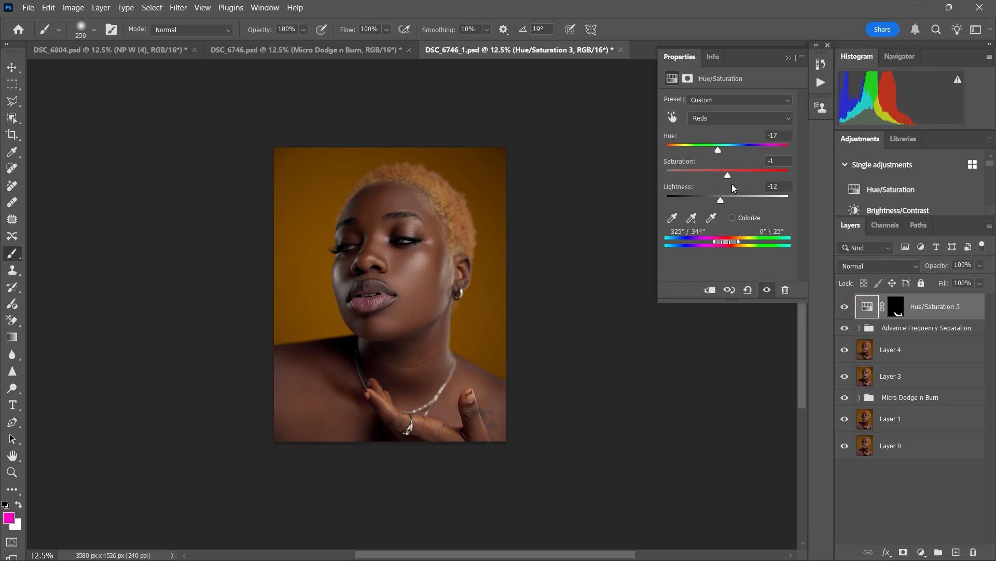
# Step: Set the Reds hue to -20, and try a much higher Reds saturation before undoing it
pyautogui.moveTo(718, 150); pyautogui.dragTo(720, 150)
pyautogui.hotkey('ctrl', 'z')
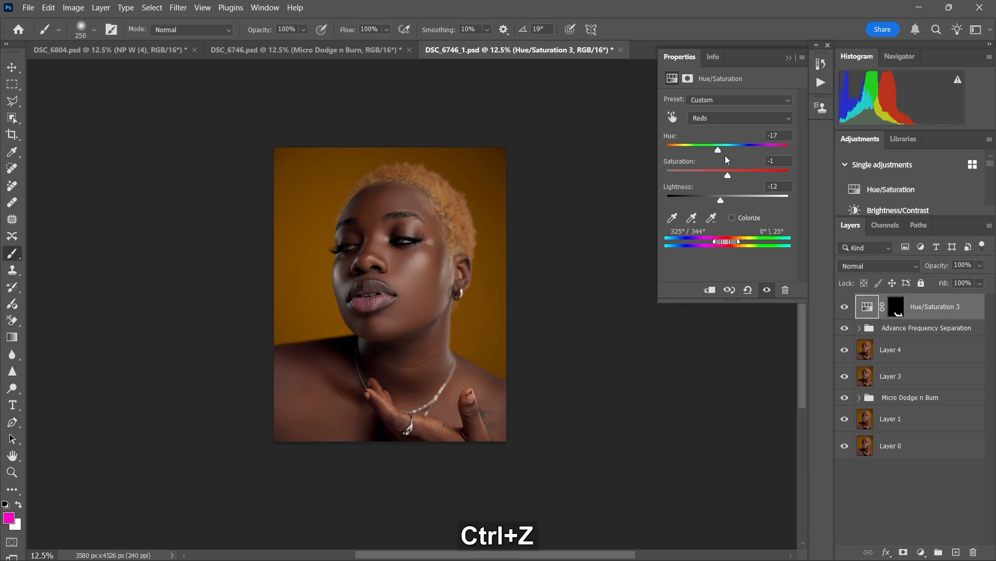
pyautogui.moveTo(722, 151); pyautogui.dragTo(720, 152)
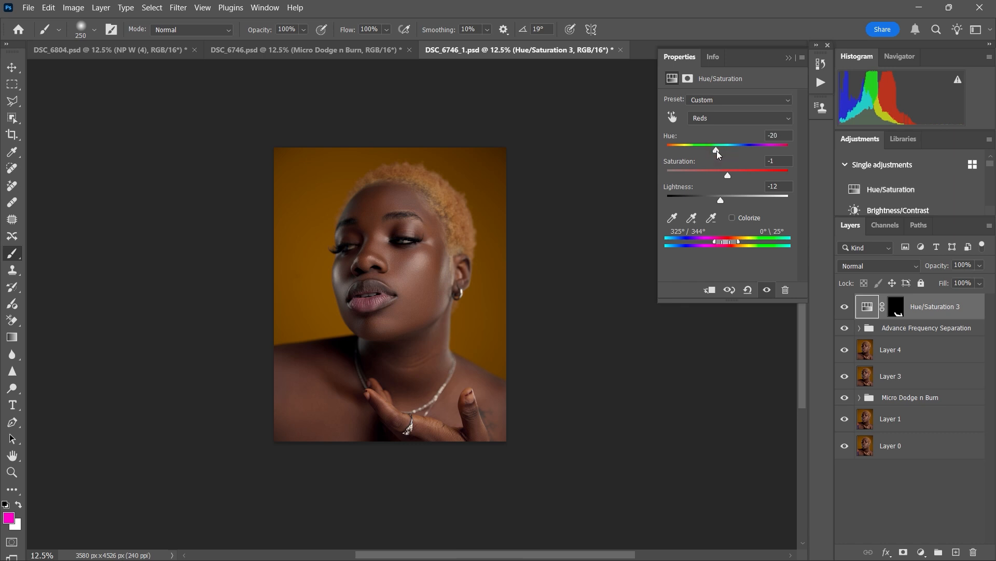
pyautogui.moveTo(727, 176); pyautogui.dragTo(751, 176)
pyautogui.hotkey('ctrl', 'z')
# Step: Fine-tune the Reds lightness and saturation of Hue/Saturation 3 while comparing the image with the layer hidden, and close its settings
pyautogui.moveTo(721, 202); pyautogui.dragTo(723, 201)
pyautogui.click(846, 308)
pyautogui.click(846, 308)
pyautogui.moveTo(730, 176); pyautogui.dragTo(725, 176)
pyautogui.click(846, 309)
pyautogui.click(846, 308)
pyautogui.click(846, 308)
pyautogui.click(788, 58)
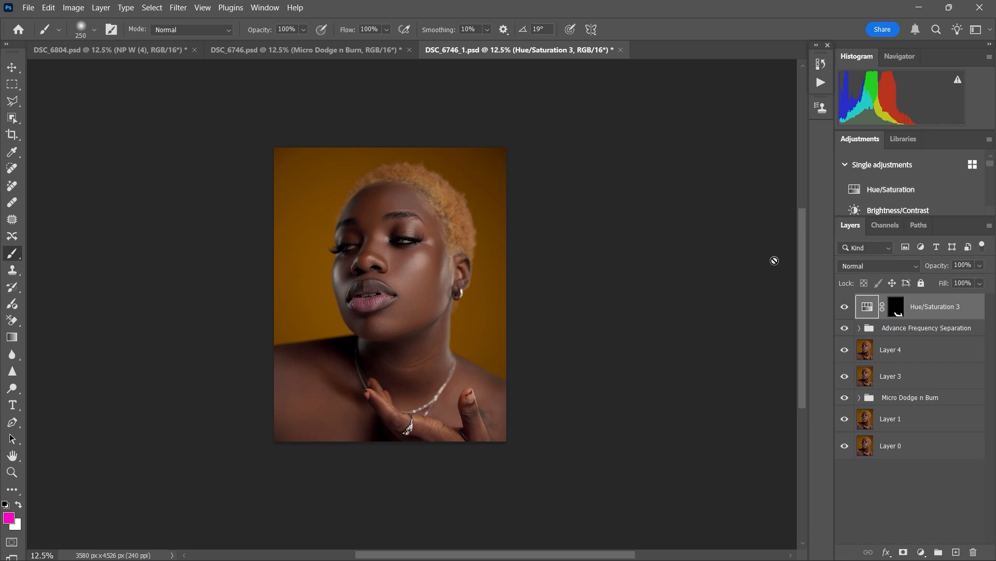
# Step: Add a second Hue/Saturation adjustment layer on top and target the Reds by sampling the skin of the forehead
pyautogui.click(921, 552)
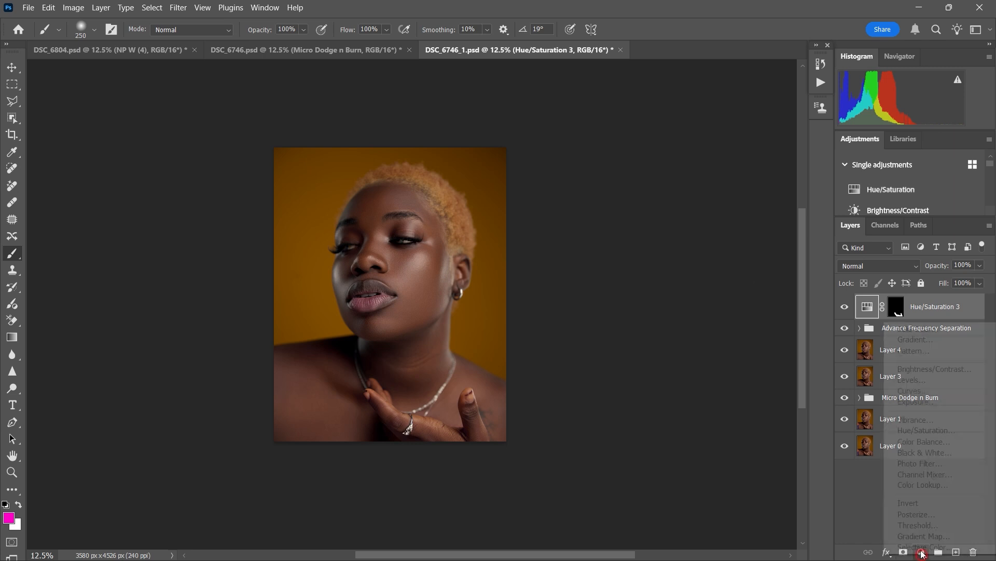
pyautogui.click(927, 430)
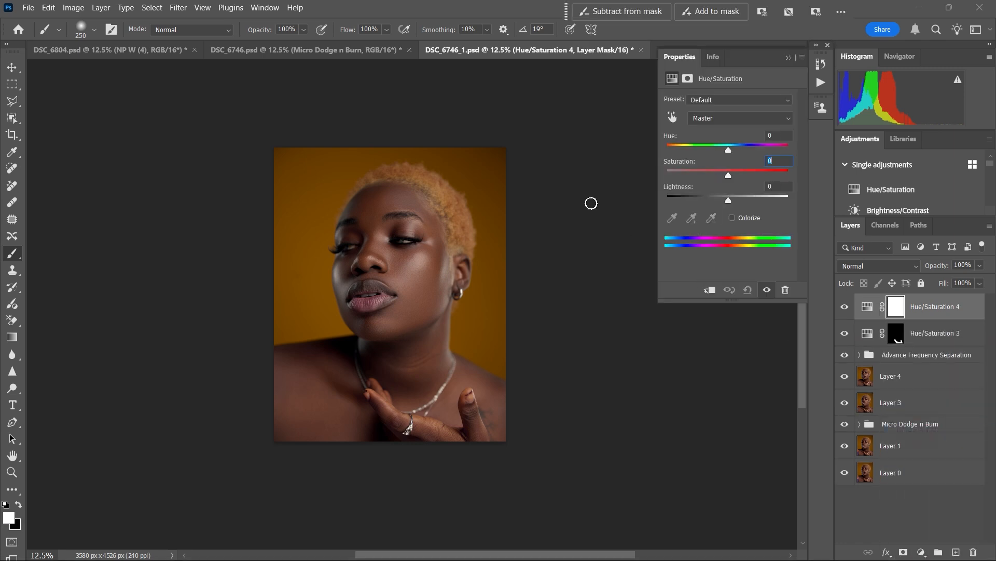
pyautogui.click(672, 117)
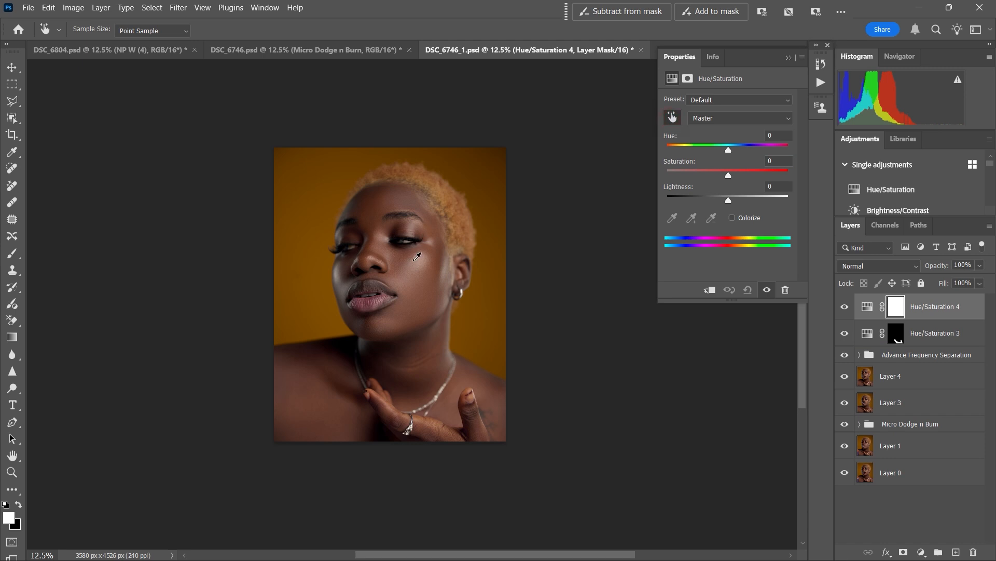
pyautogui.hotkey('ctrl', '=')
pyautogui.hotkey('ctrl', '=')
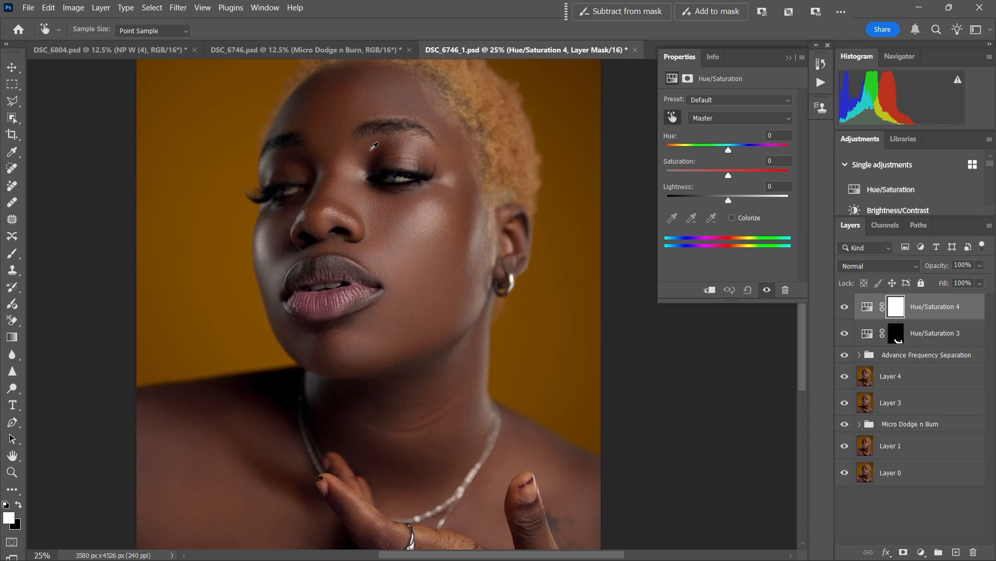
pyautogui.click(372, 96)
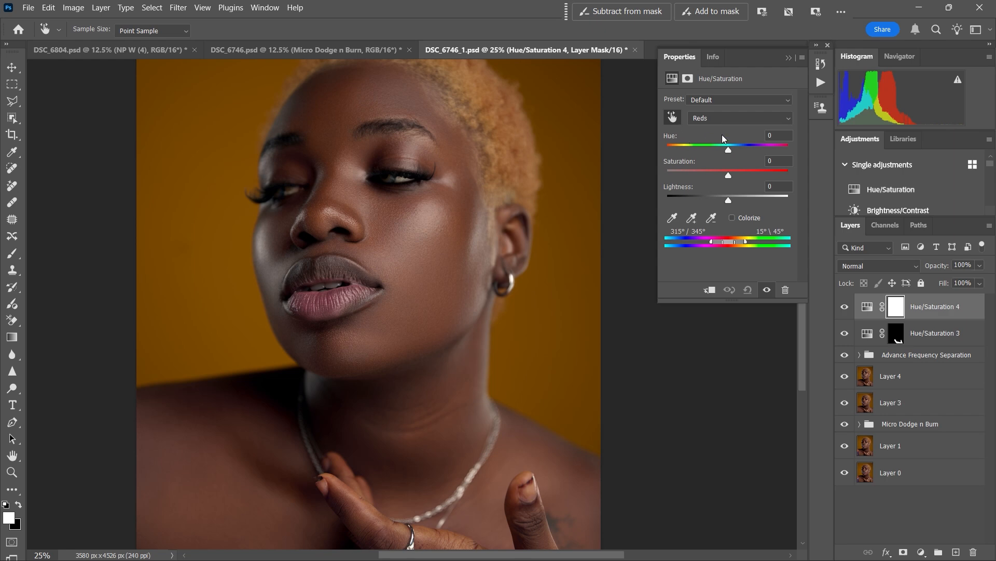
# Step: Push hue to +180 and saturation to +100, and shift the colour range into the Yellows at 8°/43° and 71°\84°
pyautogui.moveTo(728, 150); pyautogui.dragTo(789, 176)
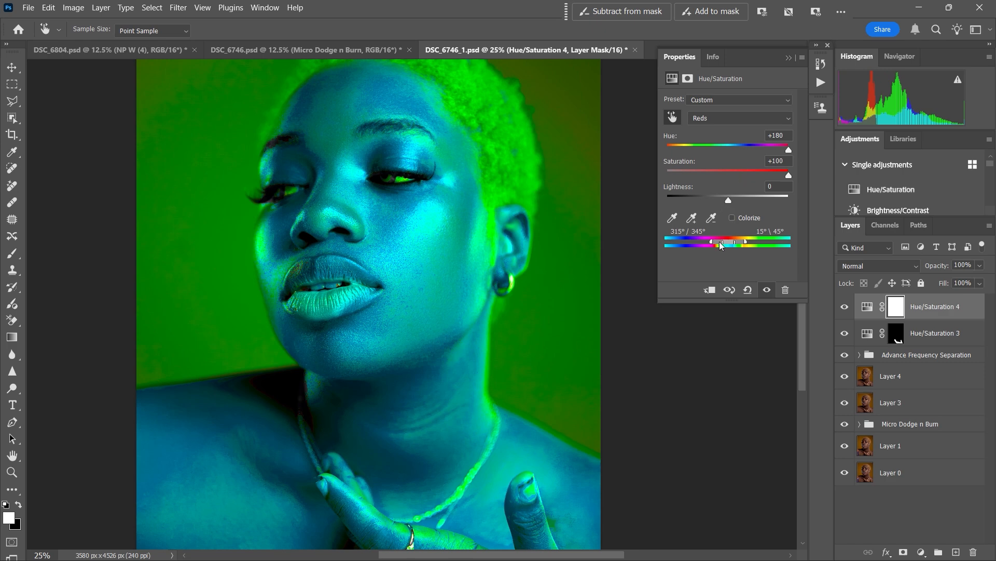
pyautogui.moveTo(729, 246)
pyautogui.mouseDown()
pyautogui.moveTo(760, 246)
pyautogui.moveTo(729, 245)
pyautogui.moveTo(742, 246)
pyautogui.mouseUp()
pyautogui.hotkey('ctrl', '-')
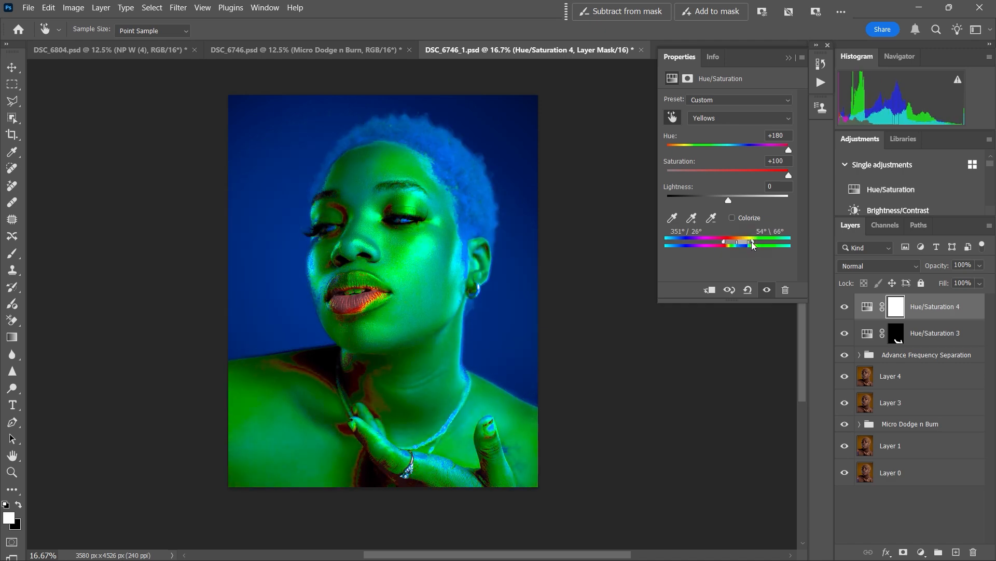
pyautogui.moveTo(741, 245); pyautogui.dragTo(749, 246)
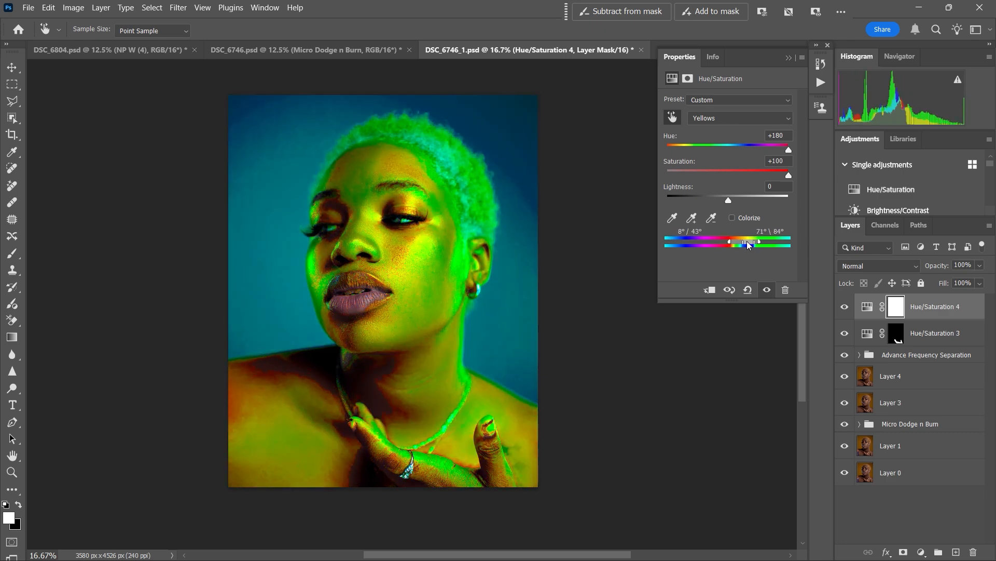
pyautogui.moveTo(747, 242); pyautogui.dragTo(747, 243)
# Step: Reset the Yellows saturation to 0 and set their hue to +8
pyautogui.doubleClick(670, 138)
pyautogui.doubleClick(674, 162)
pyautogui.moveTo(729, 150); pyautogui.dragTo(733, 150)
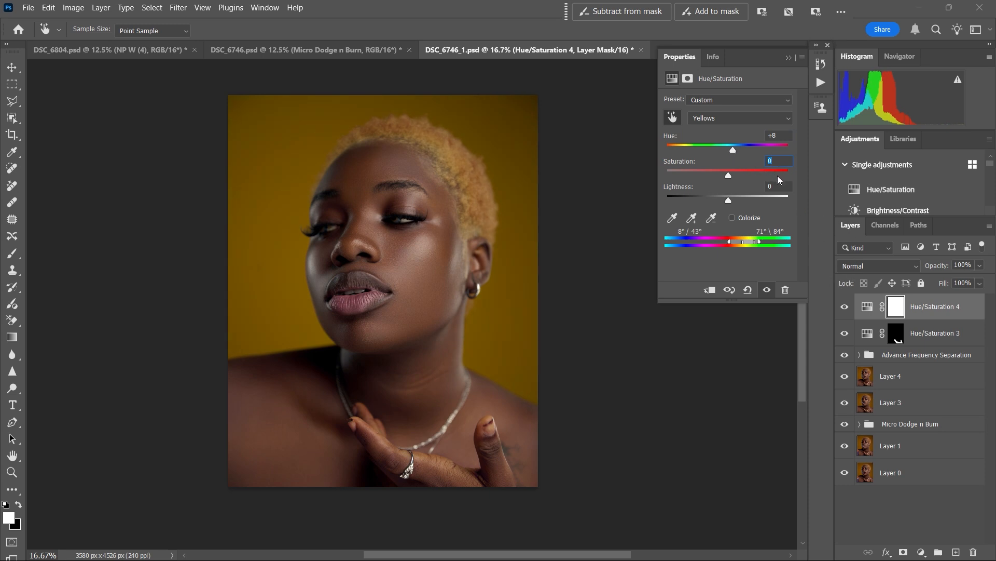
# Step: Invert the Hue/Saturation 4 mask to black and paint the correction onto the cheek with a soft white 175 px brush
pyautogui.hotkey('ctrl', 'i')
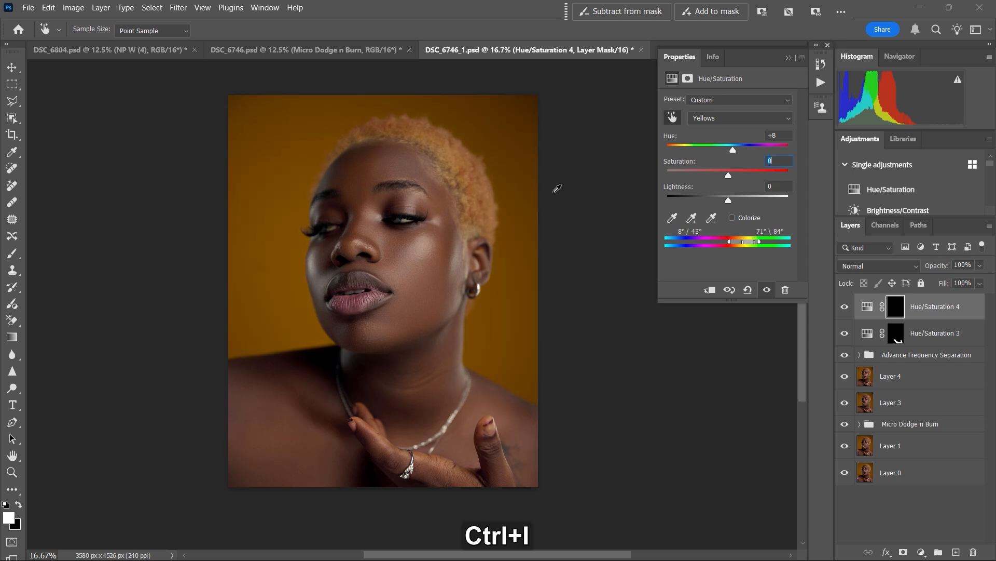
pyautogui.click(12, 253)
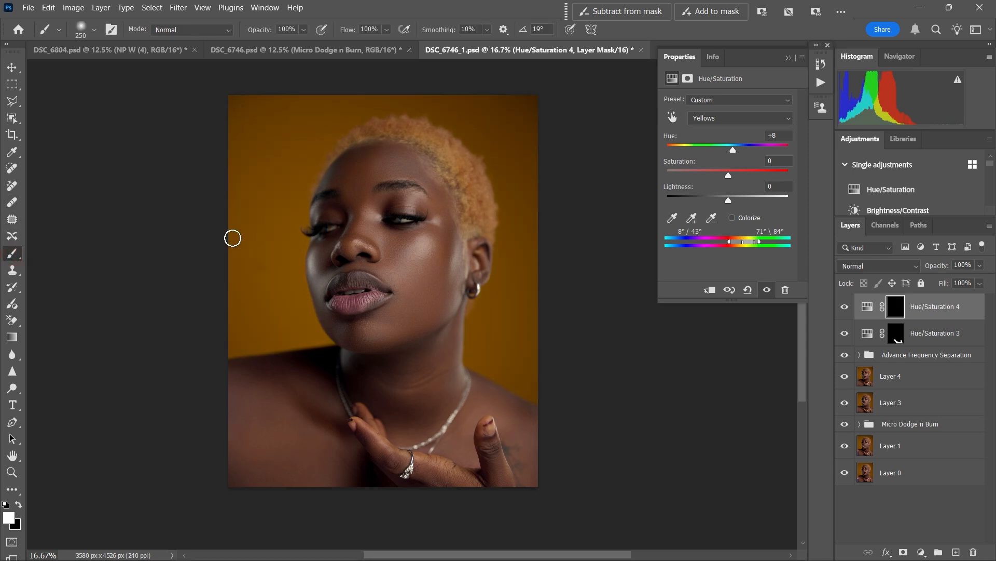
pyautogui.hotkey('ctrl', '=')
pyautogui.hotkey('ctrl', '=')
pyautogui.hotkey('ctrl', '=')
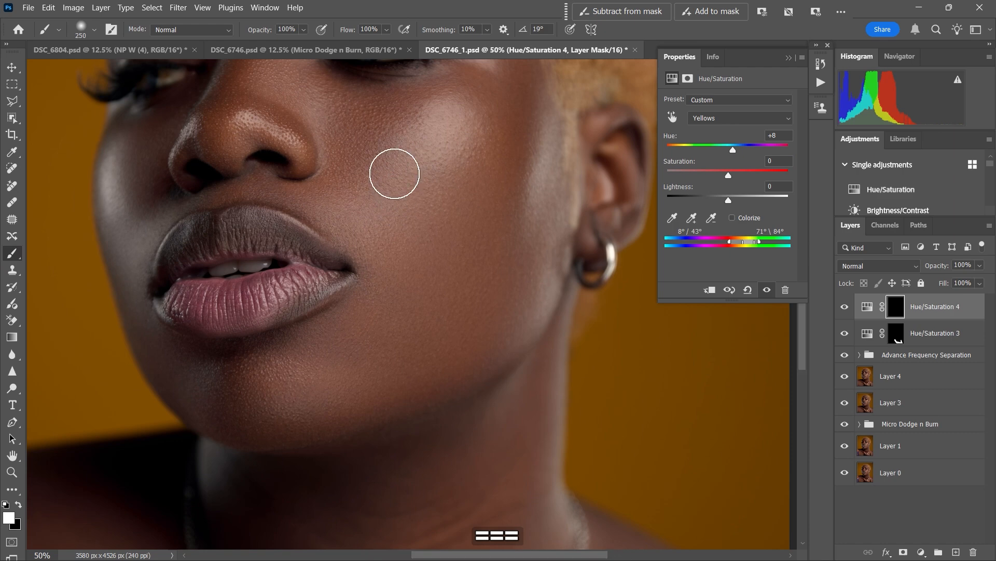
pyautogui.hotkey('ctrl', '-')
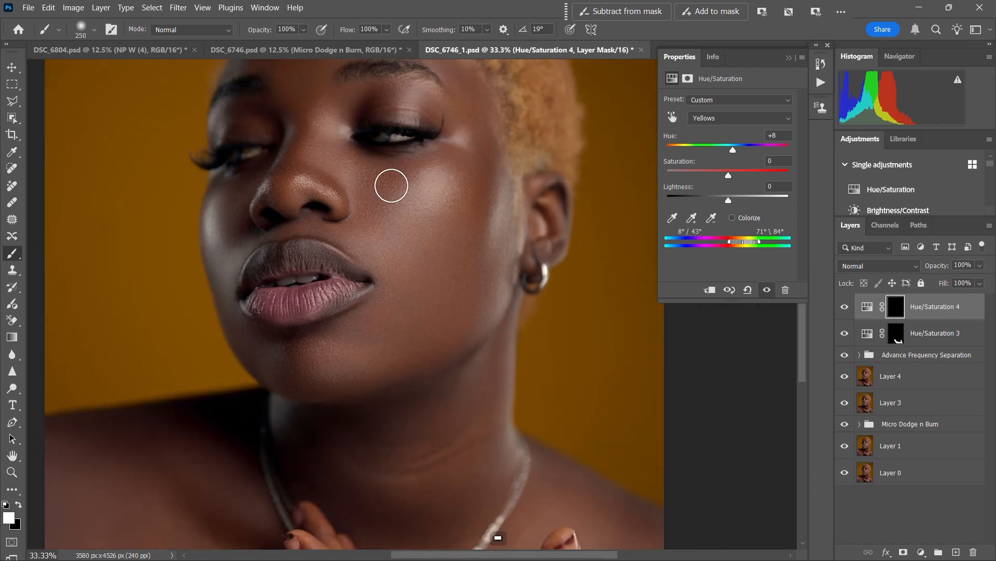
pyautogui.press('[')
pyautogui.press('[')
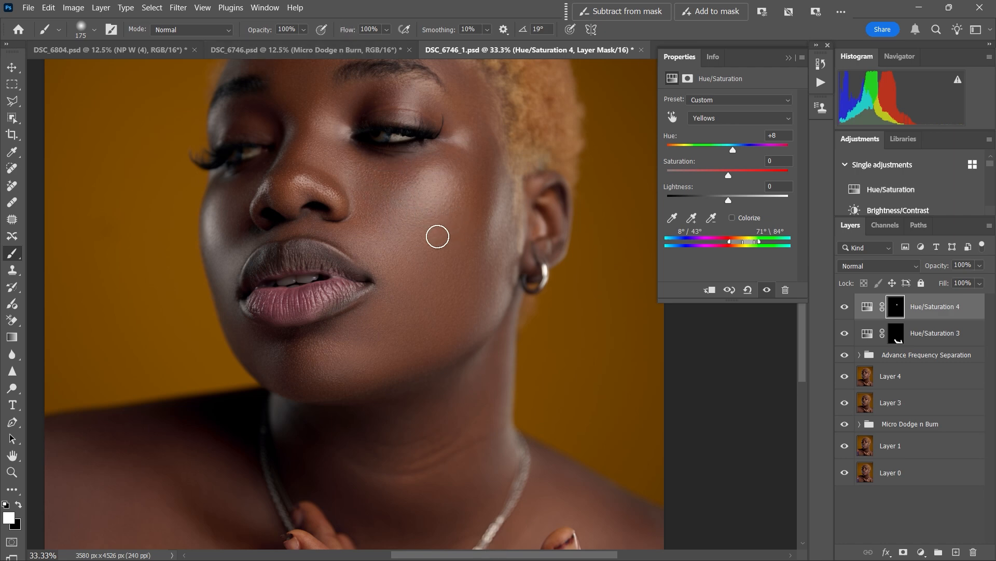
pyautogui.hotkey('ctrl', 'z')
pyautogui.click(412, 206)
# Step: Adjust the Yellows to hue -3, saturation +13 and lightness +5, comparing the cheek with the adjustment switched off
pyautogui.moveTo(733, 151)
pyautogui.mouseDown()
pyautogui.moveTo(704, 151)
pyautogui.moveTo(726, 151)
pyautogui.mouseUp()
pyautogui.click(768, 290)
pyautogui.click(768, 291)
pyautogui.click(768, 292)
pyautogui.click(769, 292)
pyautogui.moveTo(726, 149); pyautogui.dragTo(730, 149)
pyautogui.moveTo(730, 151); pyautogui.dragTo(729, 151)
pyautogui.click(767, 290)
pyautogui.click(767, 291)
pyautogui.moveTo(723, 147)
pyautogui.mouseDown()
pyautogui.moveTo(712, 146)
pyautogui.moveTo(736, 150)
pyautogui.moveTo(723, 151)
pyautogui.mouseUp()
pyautogui.moveTo(730, 175); pyautogui.dragTo(726, 151)
pyautogui.moveTo(728, 199); pyautogui.dragTo(728, 203)
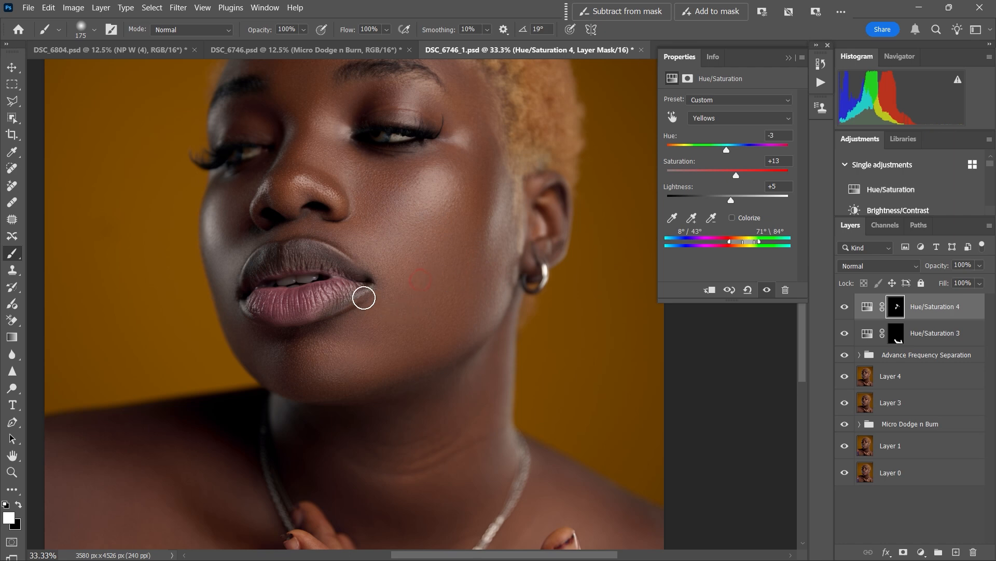
# Step: Paint the Hue/Saturation 4 correction over more of the face, including the forehead, and compare the image with the layer hidden
pyautogui.moveTo(382, 195); pyautogui.dragTo(289, 223)
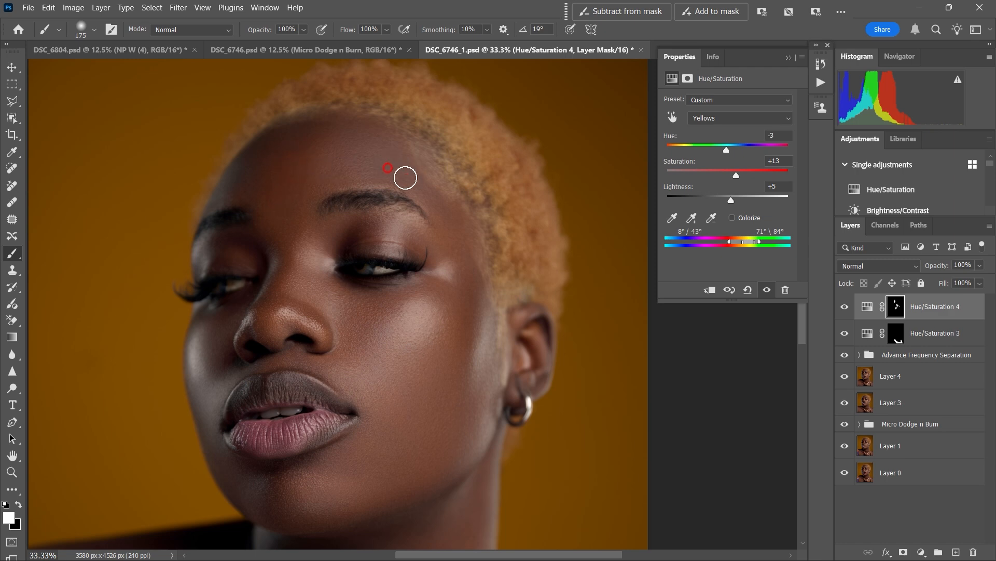
pyautogui.click(849, 309)
pyautogui.click(849, 312)
pyautogui.click(850, 314)
pyautogui.click(849, 316)
pyautogui.click(850, 317)
pyautogui.hotkey('ctrl', '-')
pyautogui.hotkey('ctrl', '-')
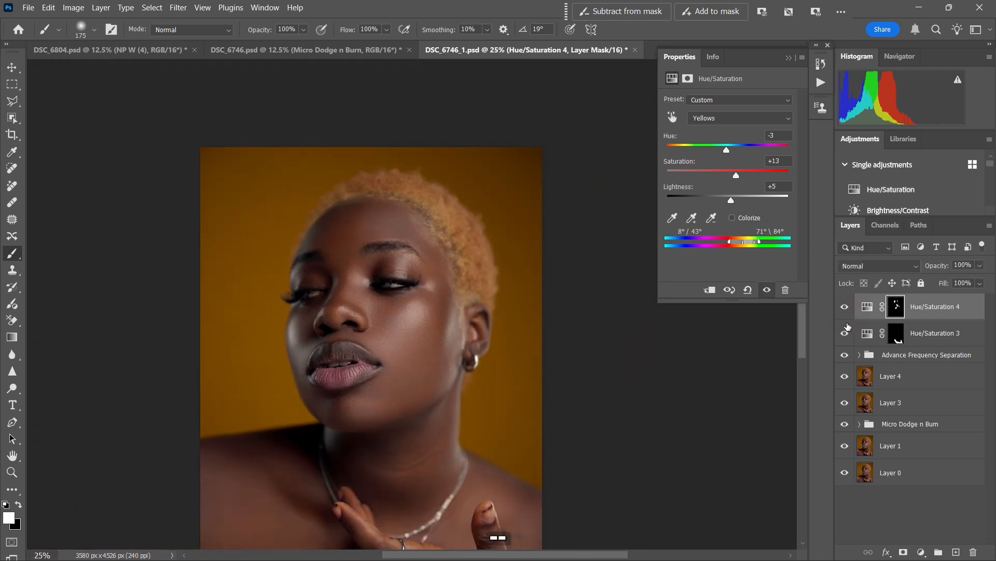
pyautogui.click(844, 312)
pyautogui.click(843, 315)
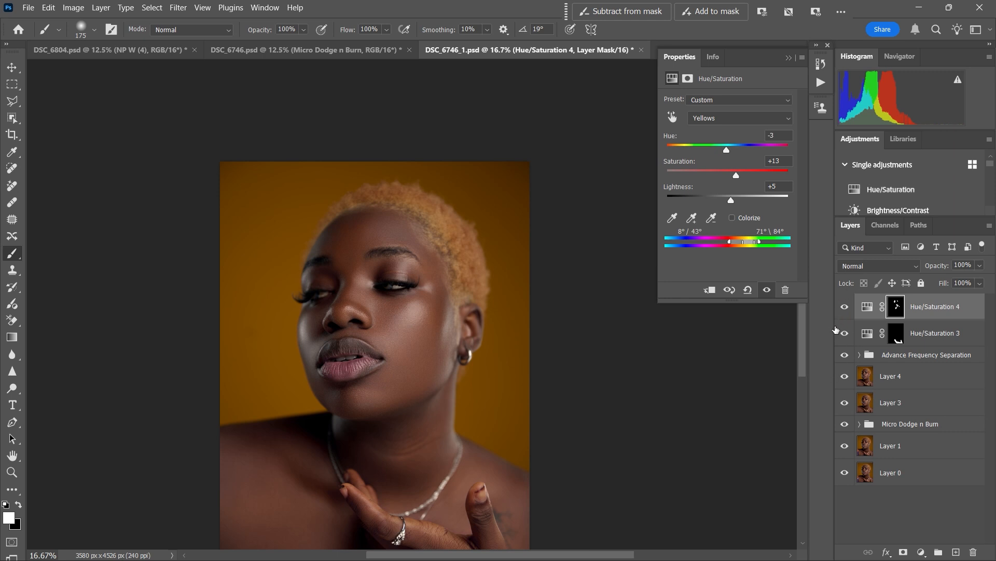
# Step: Close the adjustment settings and run the Even Skin Tones action
pyautogui.click(788, 57)
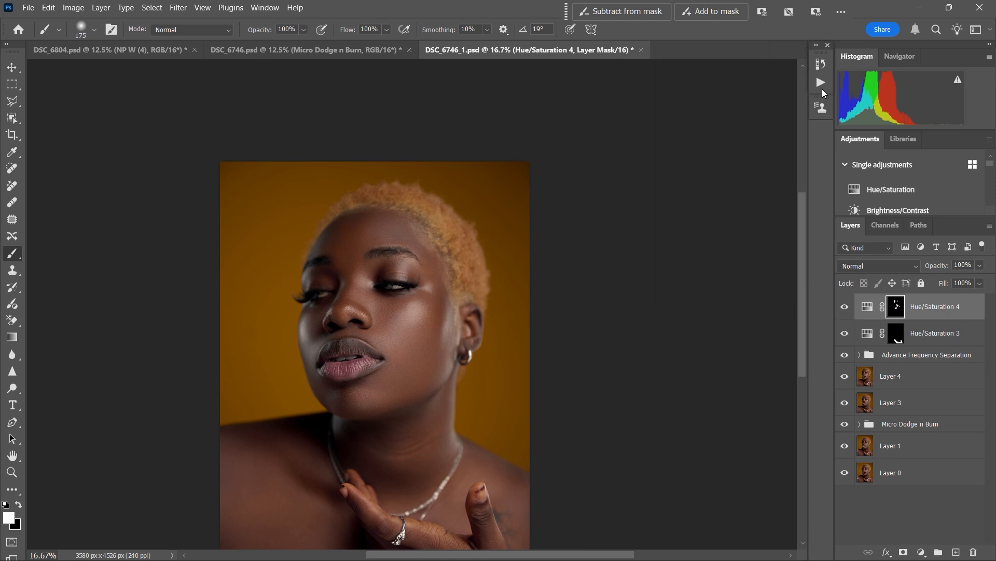
pyautogui.click(820, 85)
pyautogui.moveTo(803, 138); pyautogui.dragTo(805, 110)
pyautogui.click(737, 136)
pyautogui.click(728, 206)
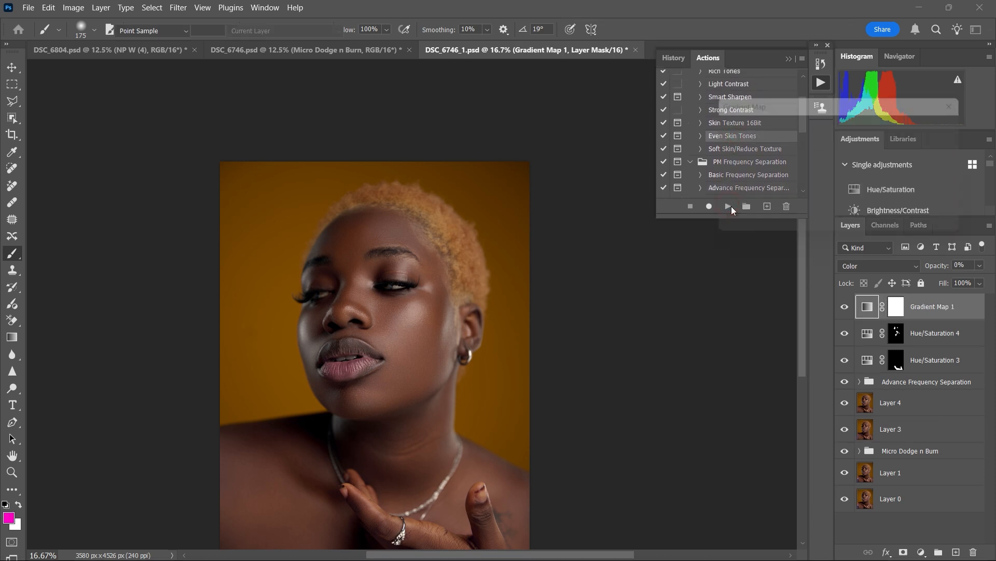
# Step: Recolour the gradient map's three stops by sampling the cheek highlight, the forehead midtone and the neck shadow, and accept the gradient
pyautogui.click(840, 145)
pyautogui.click(610, 333)
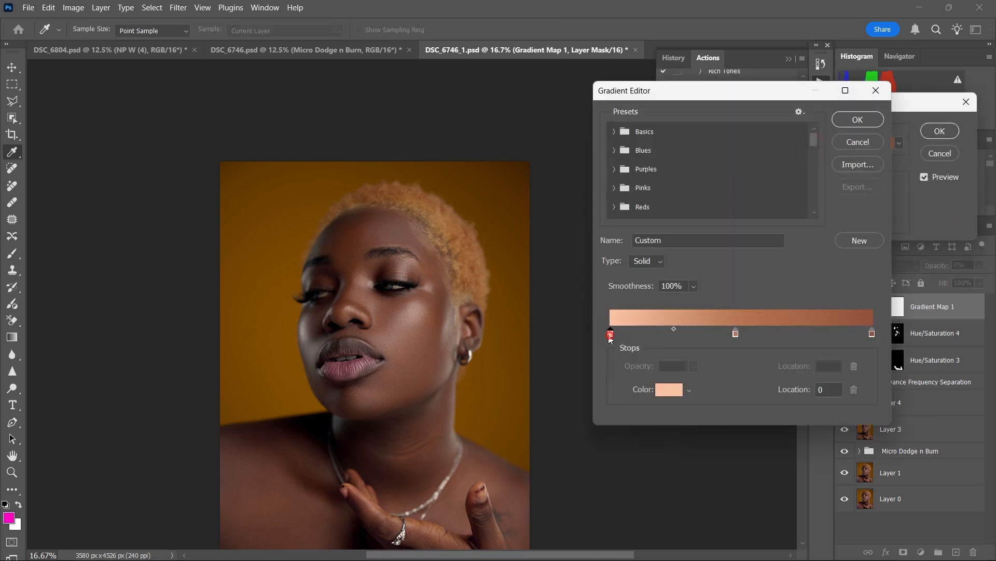
pyautogui.click(416, 310)
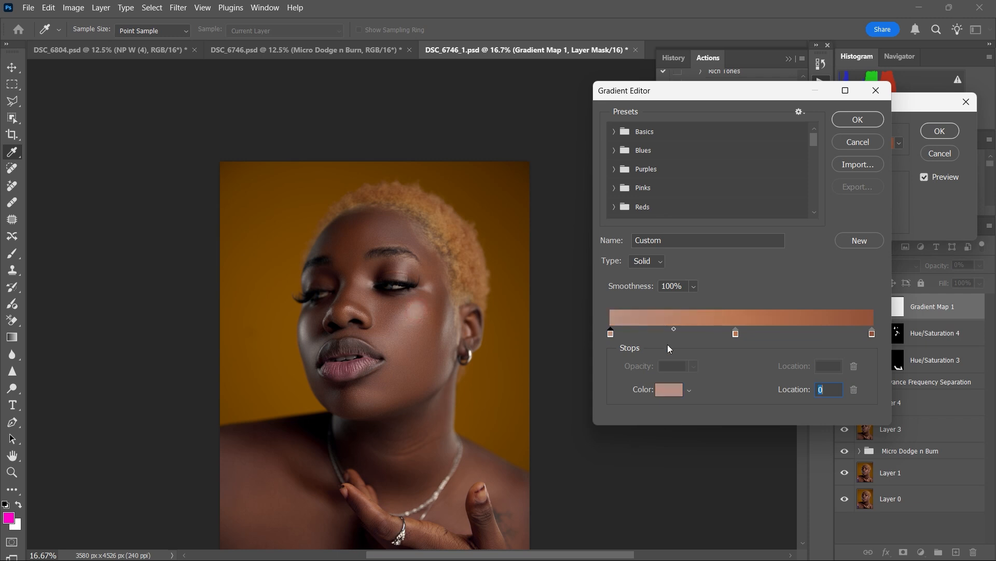
pyautogui.click(736, 336)
pyautogui.click(390, 228)
pyautogui.click(872, 336)
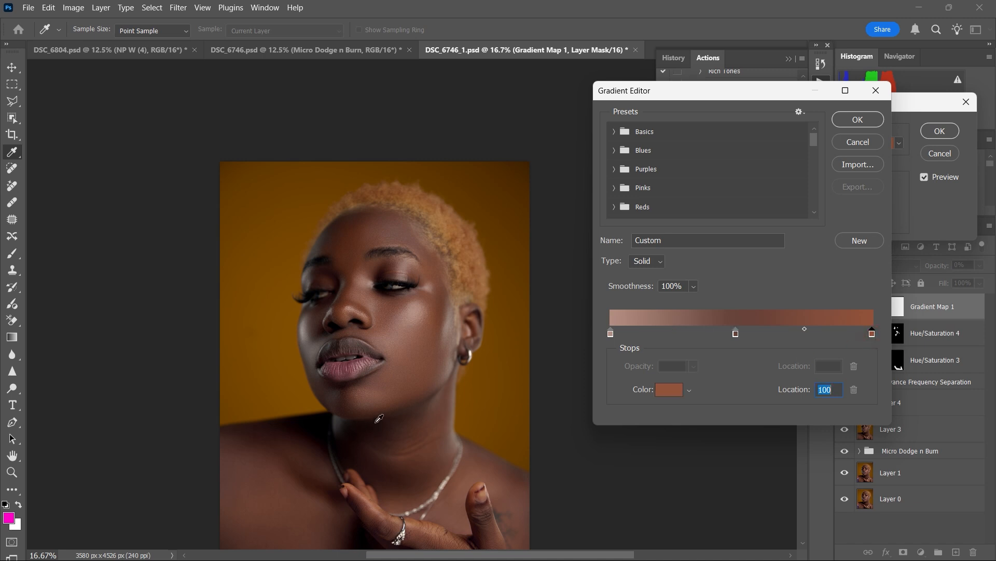
pyautogui.click(346, 453)
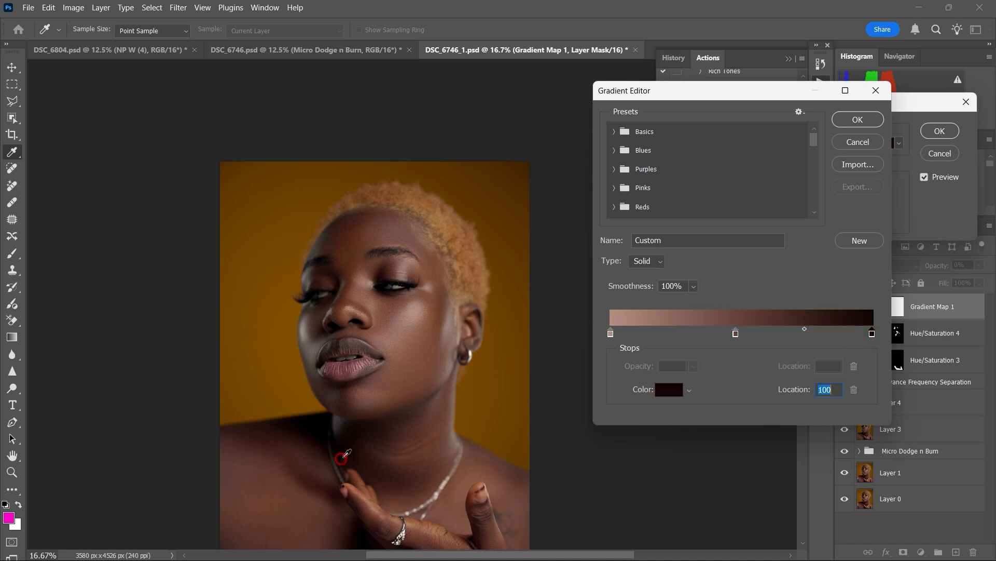
pyautogui.click(858, 120)
pyautogui.click(940, 132)
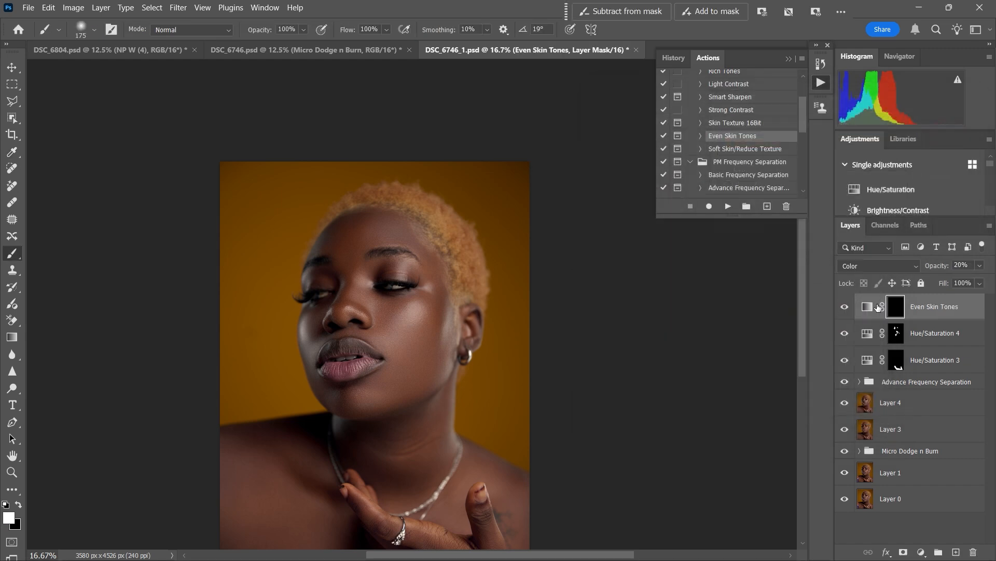
# Step: Paint white on the Even Skin Tones mask over the forehead, nose and cheek to reveal the effect on the face
pyautogui.press(']')
pyautogui.press(']')
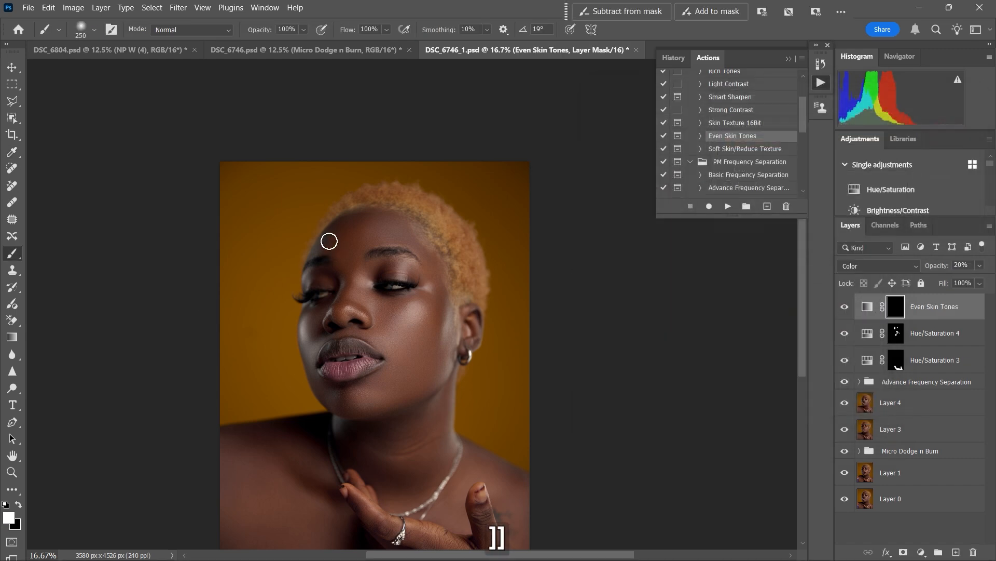
pyautogui.press('[')
pyautogui.press('[')
pyautogui.press(']')
pyautogui.press(']')
pyautogui.press(']')
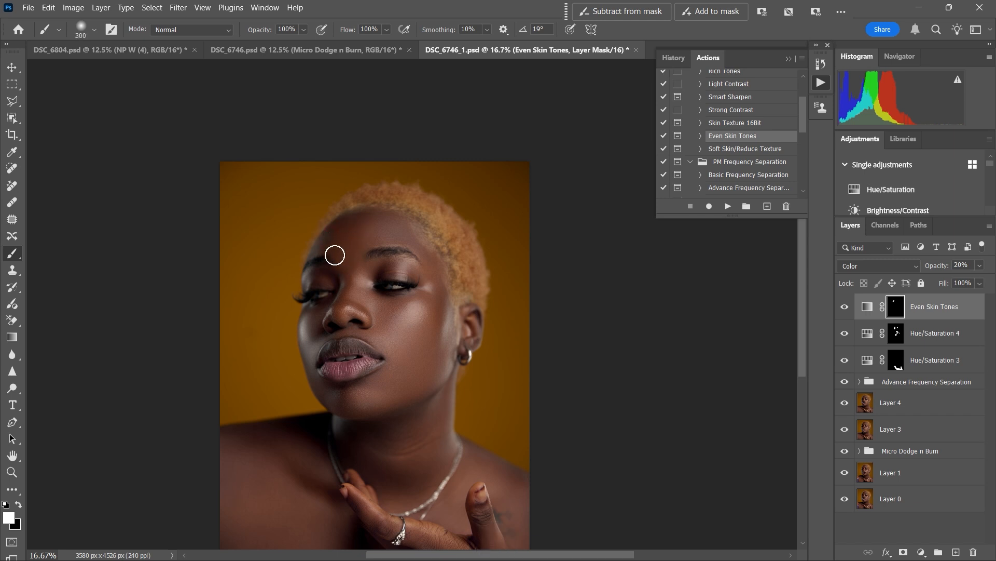
pyautogui.press(']')
pyautogui.moveTo(389, 229); pyautogui.dragTo(352, 228)
pyautogui.press('[')
pyautogui.moveTo(360, 280)
pyautogui.mouseDown()
pyautogui.moveTo(402, 237)
pyautogui.moveTo(447, 329)
pyautogui.moveTo(407, 274)
pyautogui.moveTo(427, 348)
pyautogui.mouseUp()
# Step: Extend the Even Skin Tones mask over the remaining skin: the face edges, neck, shoulders and hand
pyautogui.press(']')
pyautogui.press(']')
pyautogui.press('[')
pyautogui.press('[')
pyautogui.press('[')
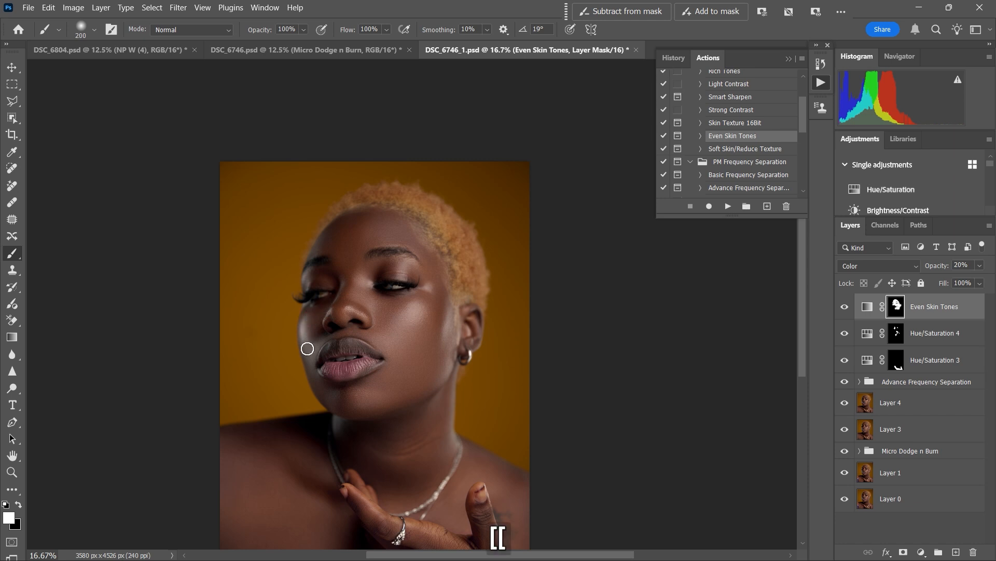
pyautogui.press(']')
pyautogui.press(']')
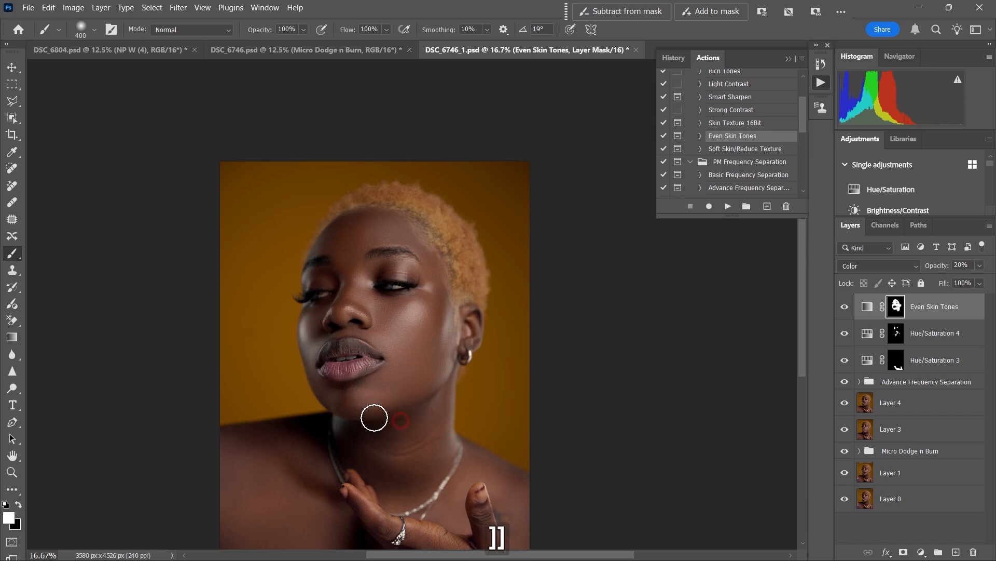
pyautogui.hotkey('ctrl', '-')
pyautogui.press(']')
pyautogui.press(']')
pyautogui.press(']')
pyautogui.press('[')
pyautogui.press('[')
# Step: Compare the image with the Even Skin Tones layer hidden and set that layer's opacity to 16%
pyautogui.click(843, 308)
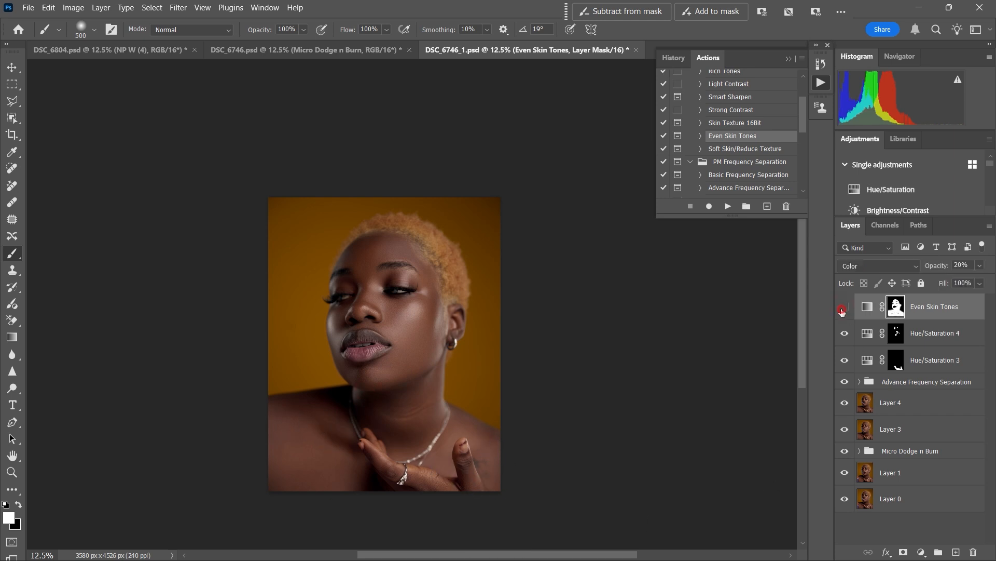
pyautogui.click(842, 311)
pyautogui.hotkey('ctrl', '=')
pyautogui.moveTo(943, 267); pyautogui.dragTo(941, 268)
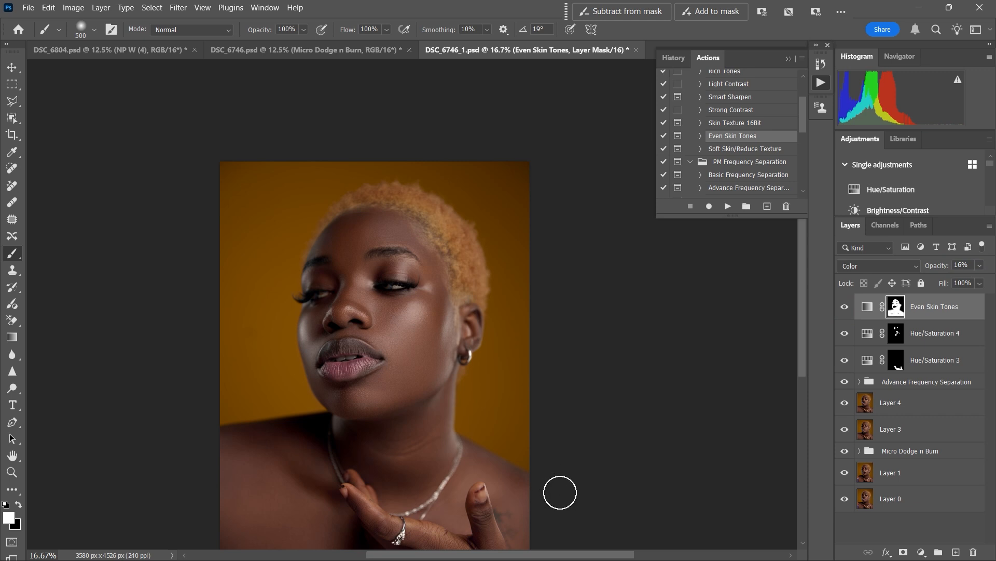
pyautogui.hotkey('ctrl', '-')
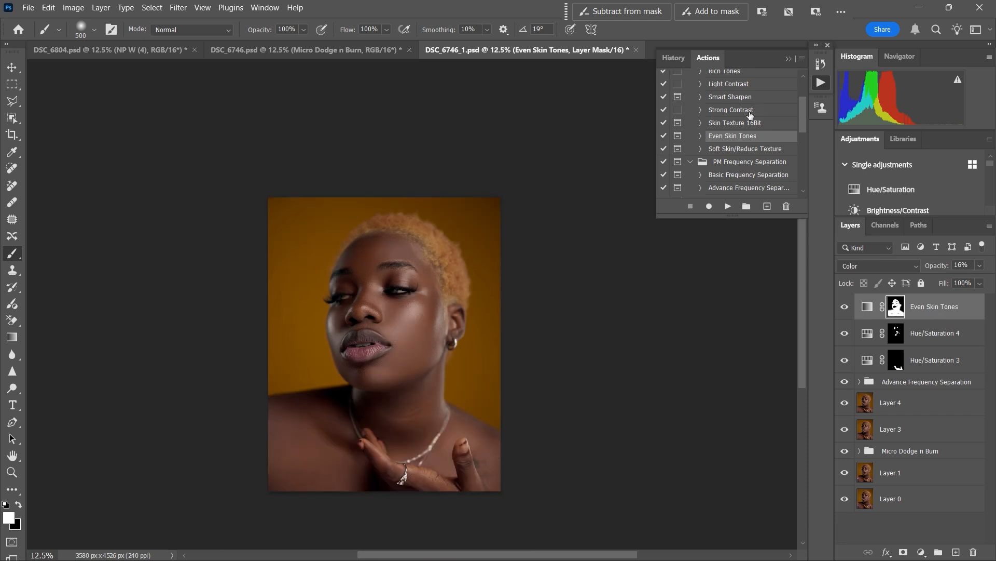
# Step: Run the Micro Dodge And Burn action and rename the resulting group Contour
pyautogui.scroll(-5, 801, 129)
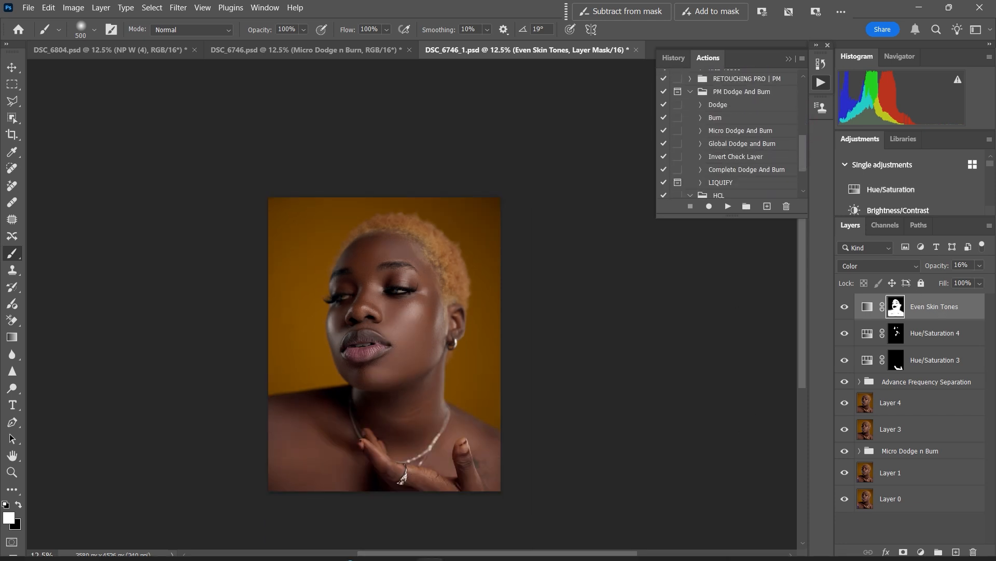
pyautogui.click(727, 131)
pyautogui.click(728, 206)
pyautogui.click(860, 301)
pyautogui.doubleClick(902, 301)
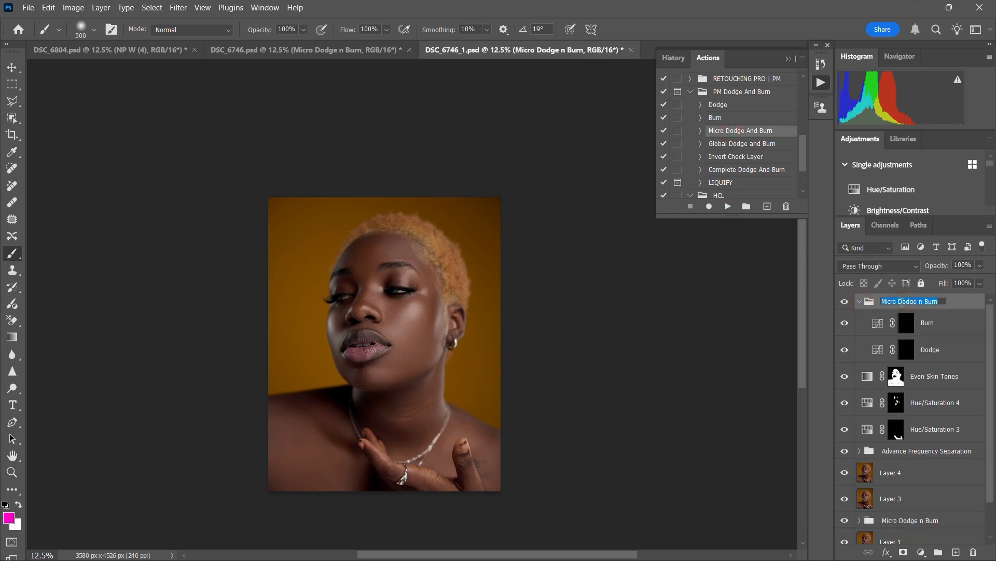
pyautogui.write('Con')
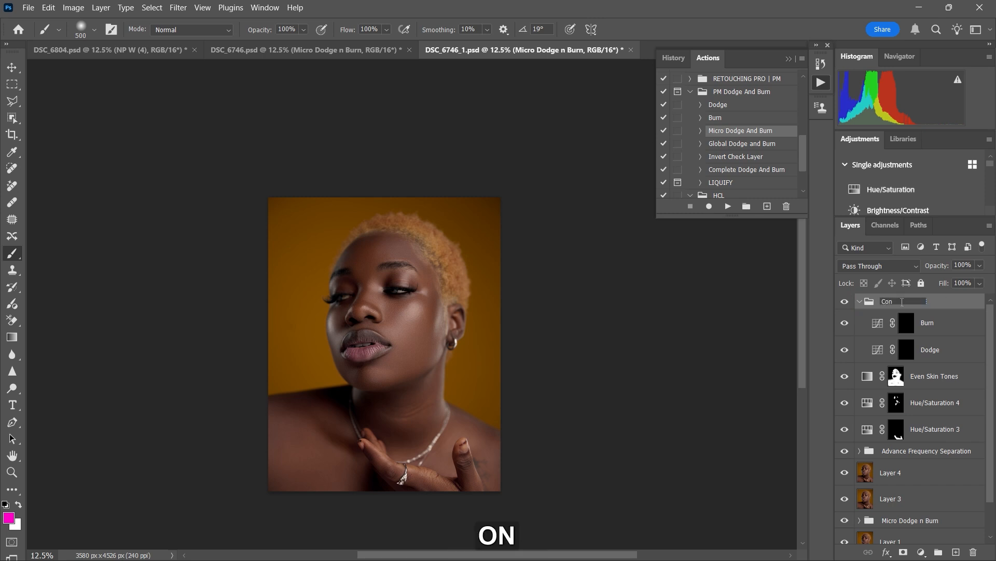
pyautogui.write('tour')
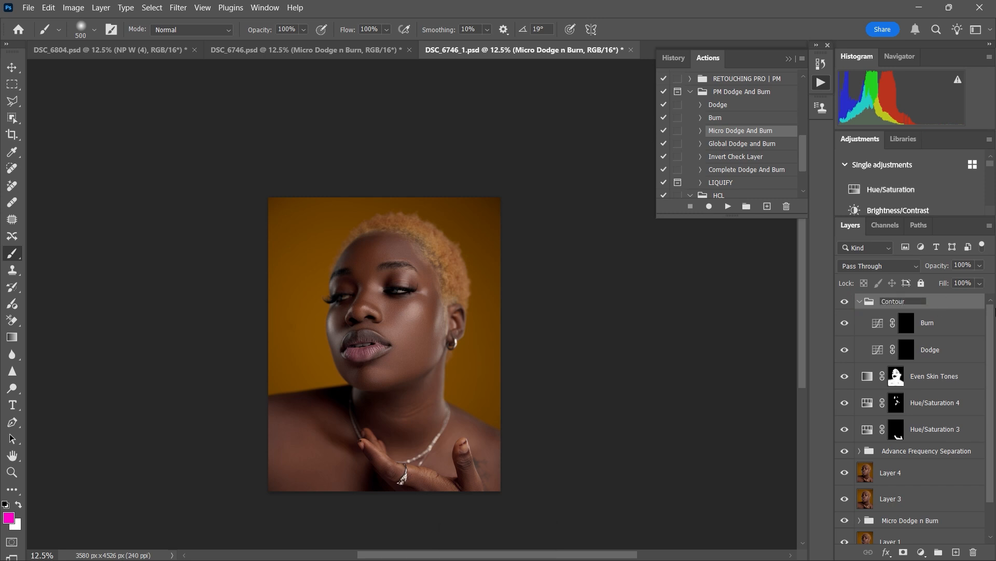
# Step: Set the blend mode of both the Burn and Dodge layers in the Contour group to Luminosity
pyautogui.click(944, 324)
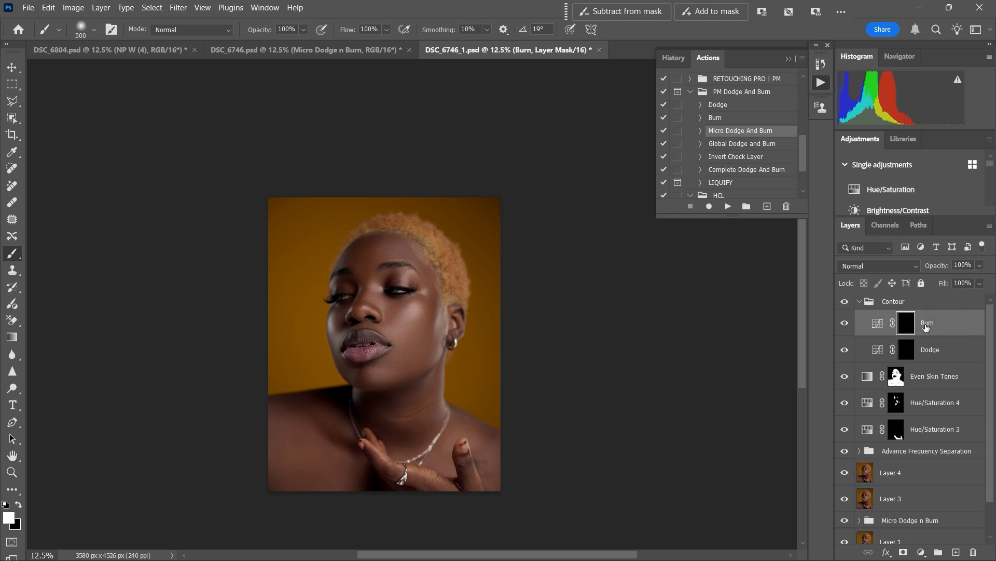
pyautogui.click(889, 265)
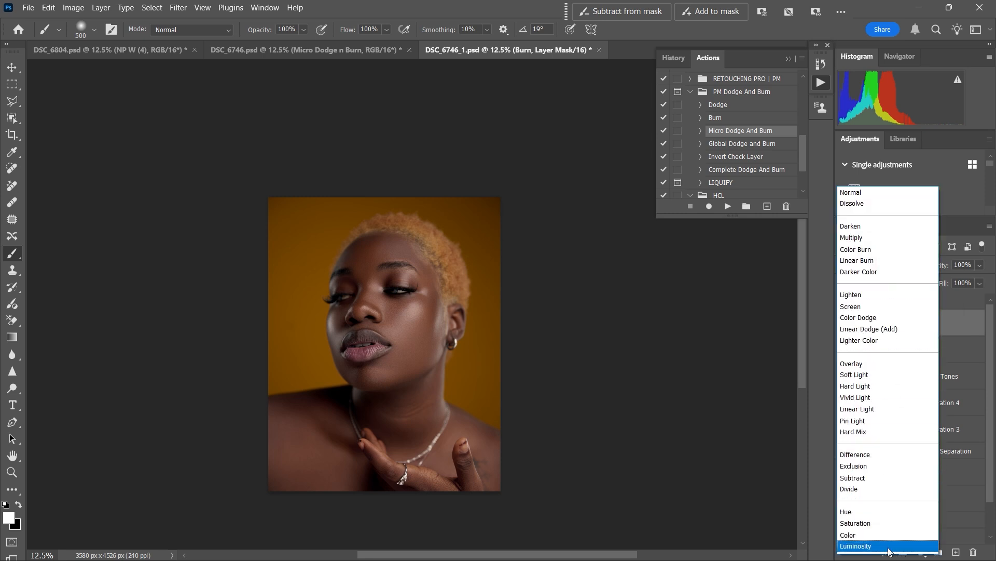
pyautogui.click(891, 548)
pyautogui.click(908, 352)
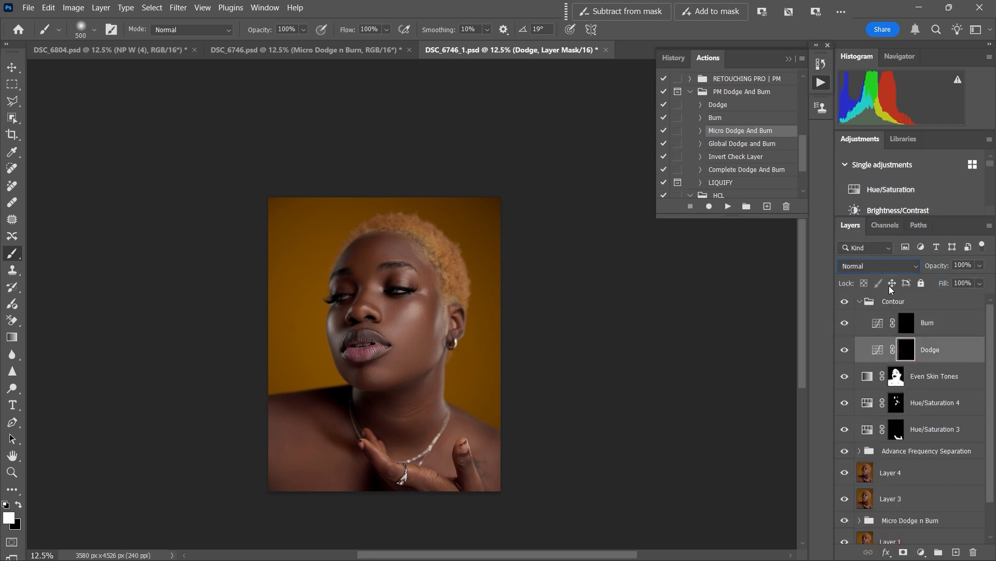
pyautogui.click(893, 266)
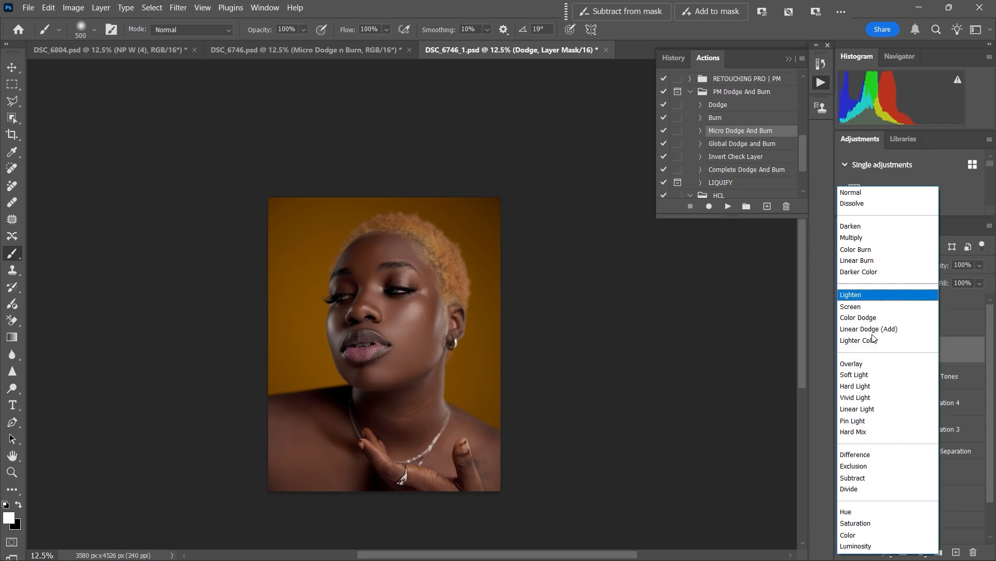
pyautogui.click(868, 545)
pyautogui.click(905, 323)
pyautogui.click(906, 356)
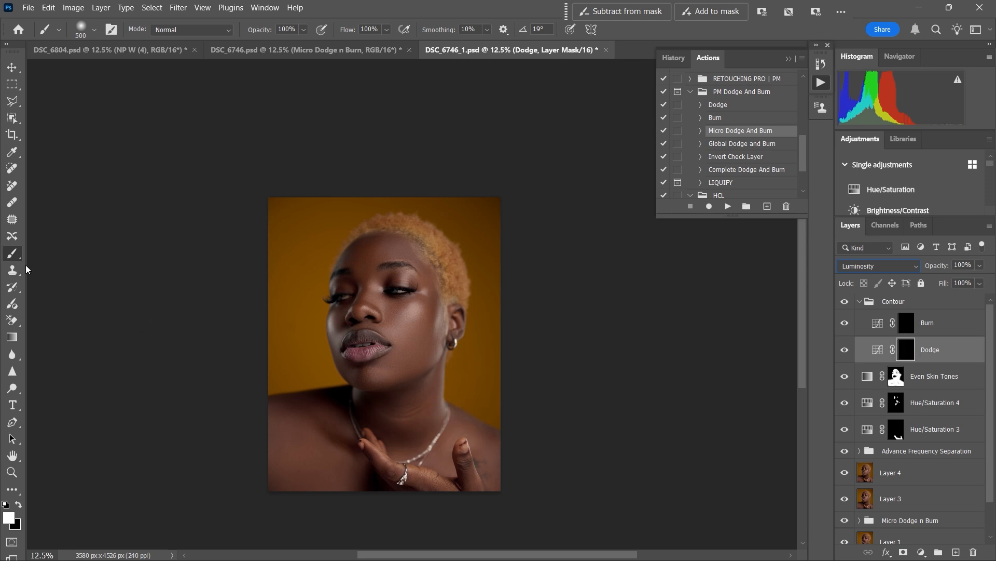
# Step: Set the brush flow to 2% and add a Black & White adjustment layer above the Burn layer
pyautogui.moveTo(349, 30); pyautogui.dragTo(336, 34)
pyautogui.moveTo(296, 48); pyautogui.dragTo(291, 52)
pyautogui.click(922, 326)
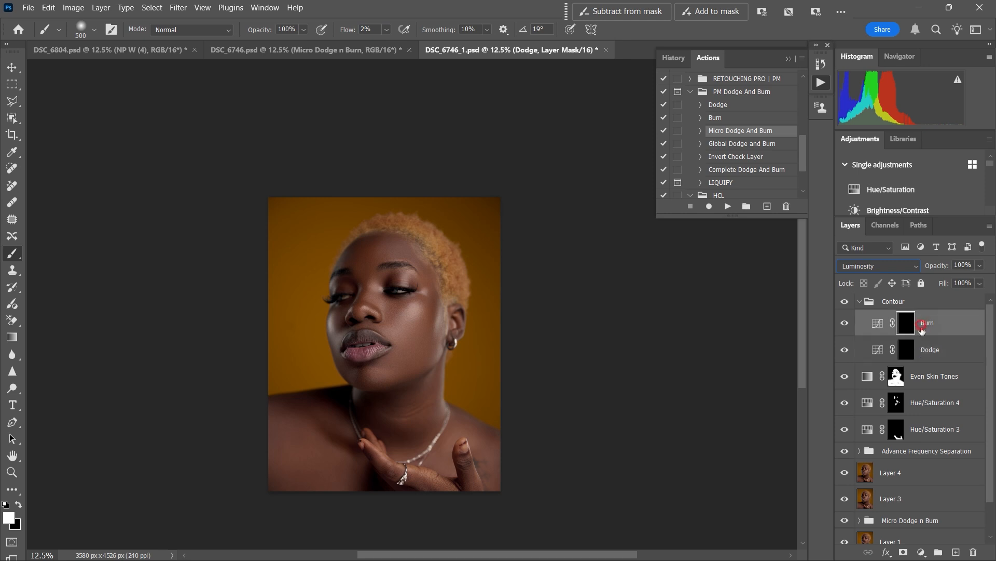
pyautogui.click(922, 552)
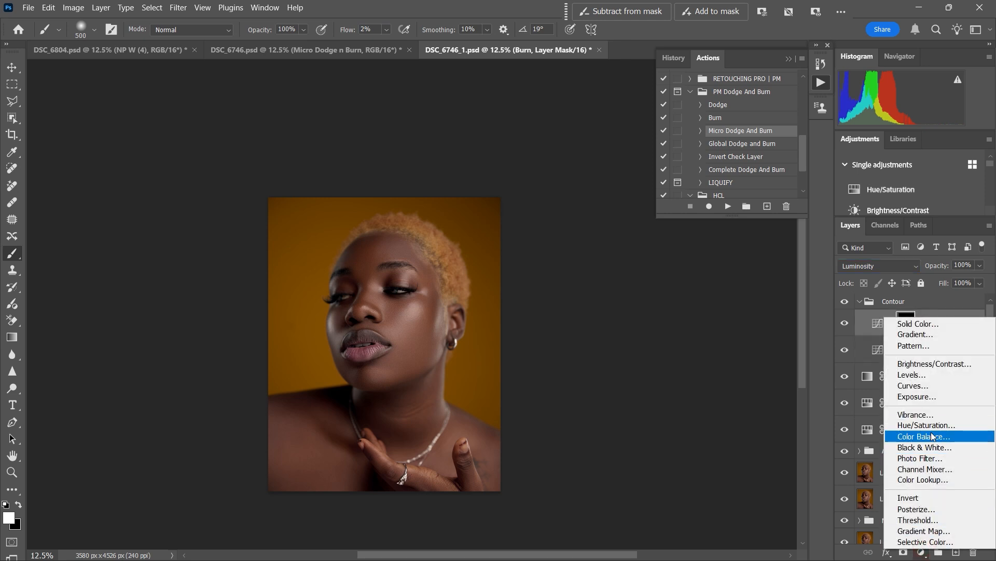
pyautogui.click(926, 448)
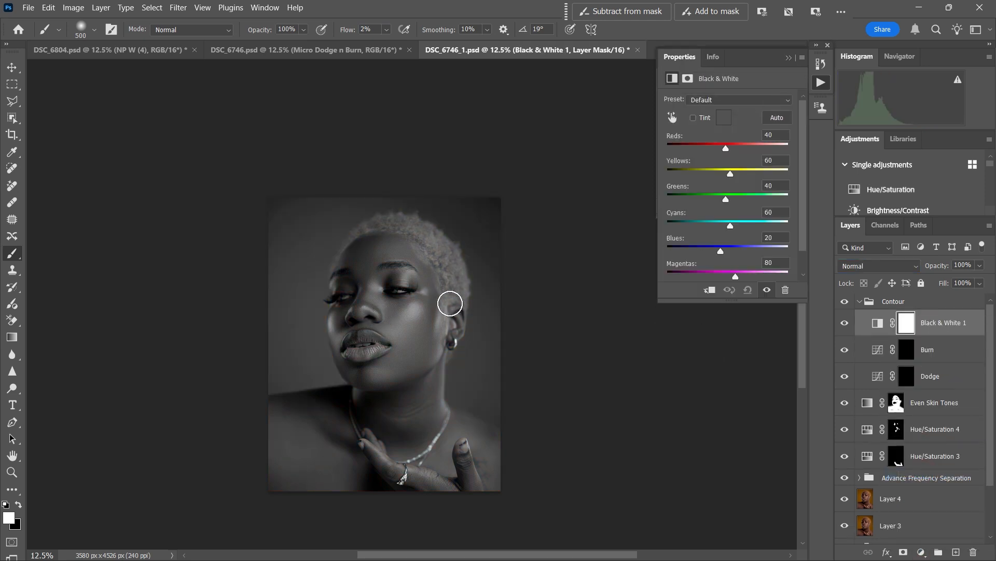
# Step: Paint white on the Dodge mask with varying brush sizes to brighten the facial highlights, including the eyelid and the area under the eye
pyautogui.click(906, 376)
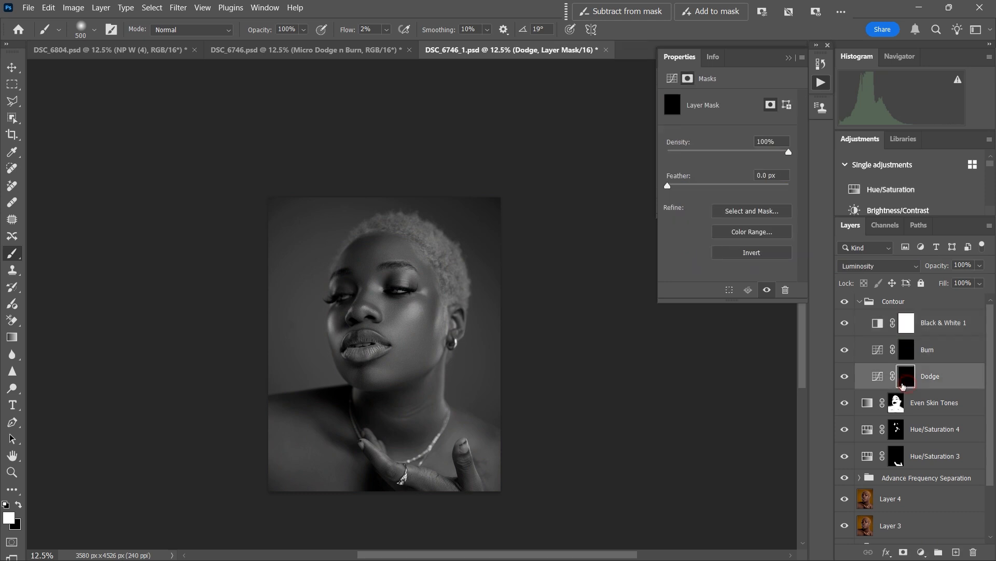
pyautogui.press('[')
pyautogui.press('[')
pyautogui.press(']')
pyautogui.press(']')
pyautogui.press('[')
pyautogui.press('[')
pyautogui.press('[')
pyautogui.press('[')
pyautogui.press(']')
pyautogui.moveTo(404, 272); pyautogui.dragTo(403, 280)
pyautogui.press('[')
pyautogui.press('[')
pyautogui.press(']')
pyautogui.press(']')
pyautogui.press('[')
pyautogui.press('[')
pyautogui.press('[')
pyautogui.press('[')
pyautogui.press('[')
pyautogui.press('[')
pyautogui.press('[')
pyautogui.press('[')
pyautogui.press(']')
pyautogui.press(']')
pyautogui.press(']')
pyautogui.press(']')
pyautogui.press(']')
pyautogui.press(']')
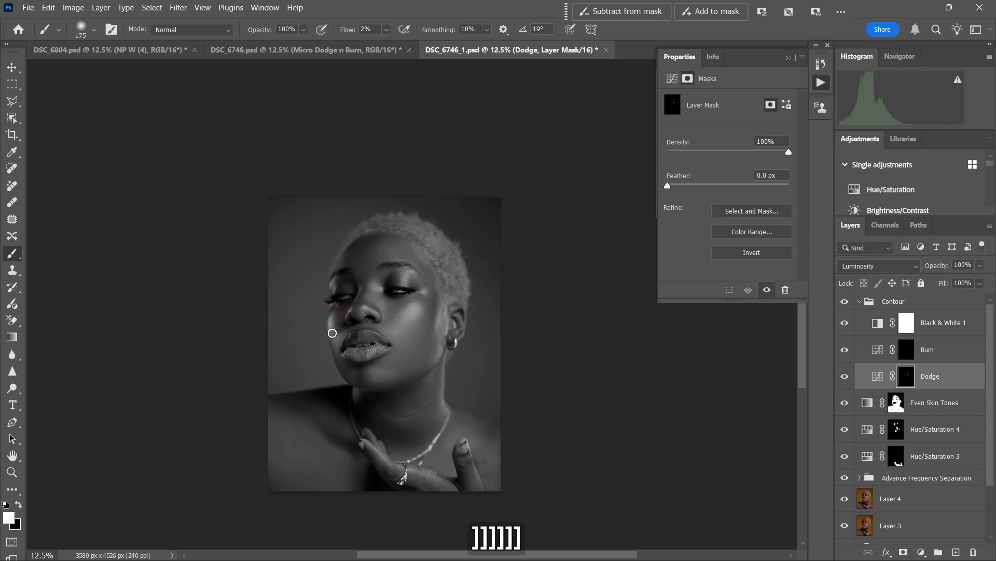
# Step: Continue dodging the lower face, brightening the cheek and chin highlights with larger brush sizes
pyautogui.press(']')
pyautogui.press(']')
pyautogui.press(']')
pyautogui.press(']')
pyautogui.press('[')
pyautogui.press('[')
pyautogui.press('[')
pyautogui.press('[')
pyautogui.press('[')
pyautogui.press(']')
pyautogui.press(']')
pyautogui.press(']')
pyautogui.press(']')
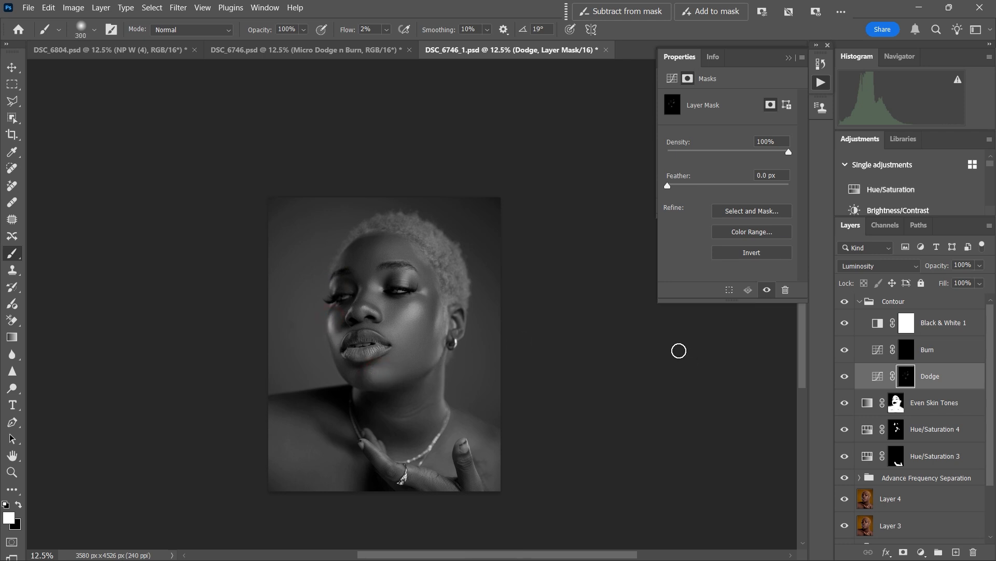
pyautogui.press(']')
pyautogui.press(']')
pyautogui.press(']')
pyautogui.press(']')
pyautogui.press(']')
pyautogui.press(']')
pyautogui.press('[')
pyautogui.press('[')
pyautogui.press('[')
pyautogui.press('[')
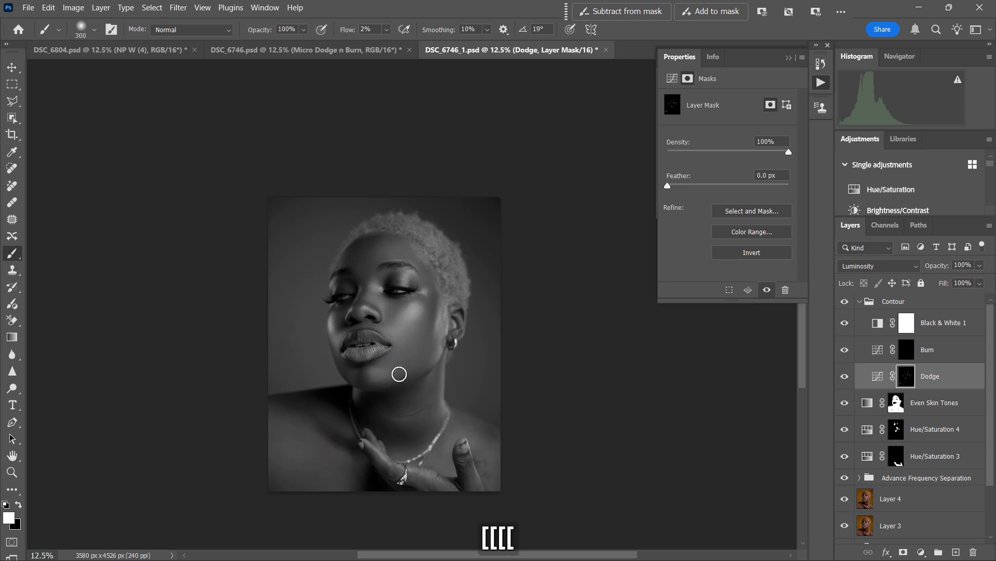
# Step: Dodge the edges and corner of the lips with a small brush of about 30 to 35 px
pyautogui.hotkey('ctrl', '=')
pyautogui.press('[')
pyautogui.press('[')
pyautogui.press('[')
pyautogui.press('[')
pyautogui.press('[')
pyautogui.press('[')
pyautogui.press('[')
pyautogui.press('[')
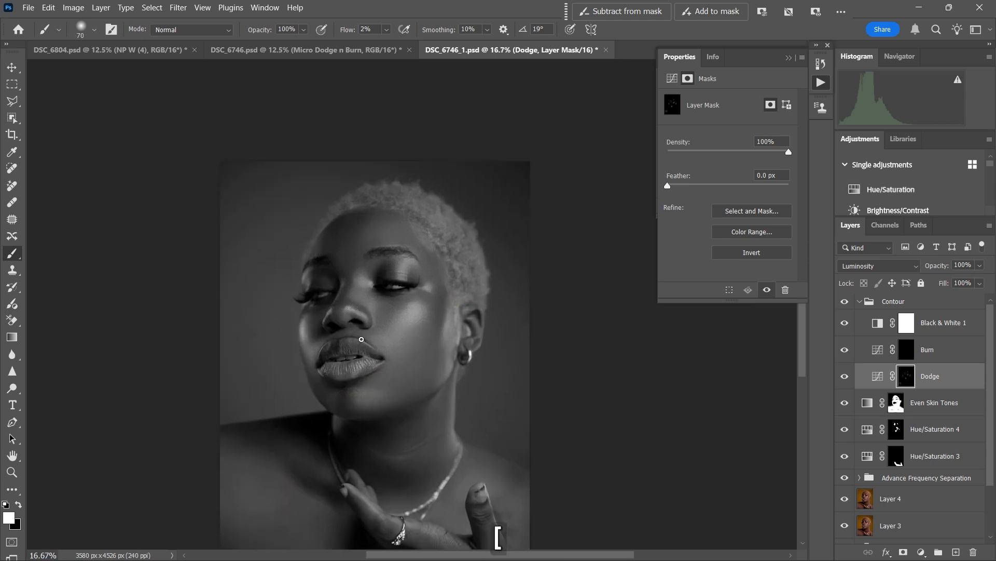
pyautogui.middleClick(366, 343)
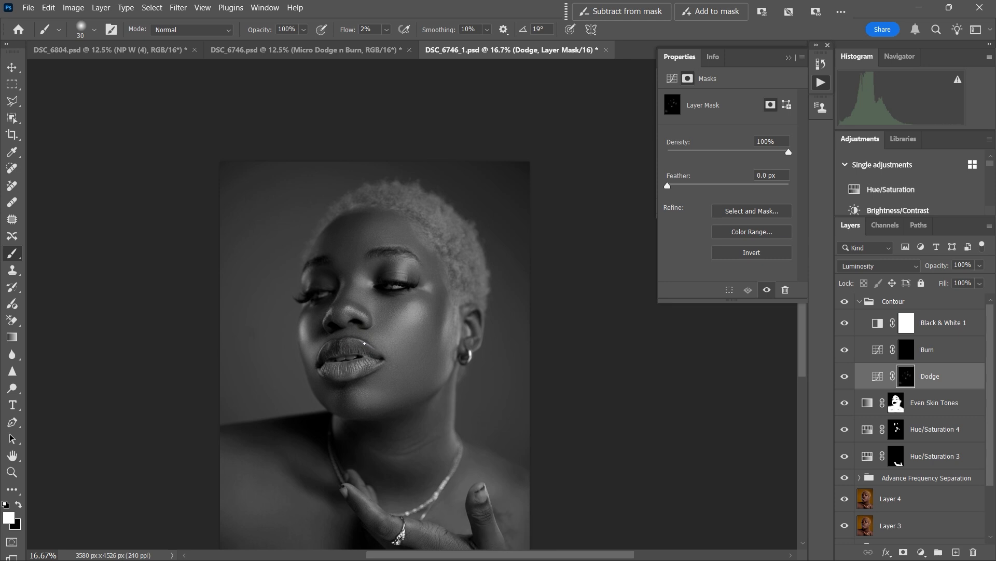
pyautogui.press(']')
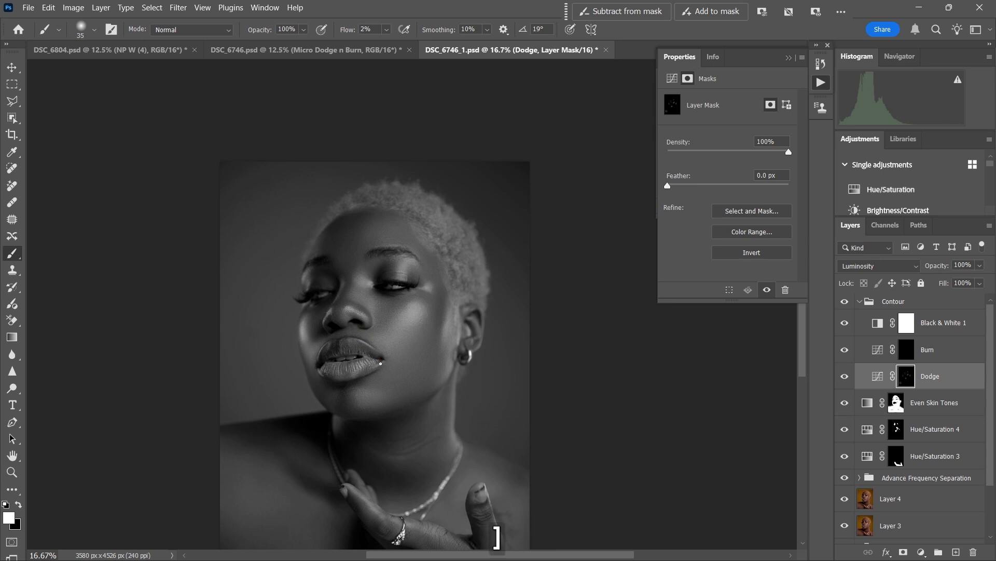
pyautogui.press('[')
pyautogui.press('[')
pyautogui.press('[')
pyautogui.press('[')
# Step: Dodge broader highlights with a larger brush, including the area around the eyebrow
pyautogui.press(']')
pyautogui.press(']')
pyautogui.press(']')
pyautogui.press(']')
pyautogui.press(']')
pyautogui.press(']')
pyautogui.press(']')
pyautogui.press(']')
pyautogui.press(']')
pyautogui.press(']')
pyautogui.press(']')
pyautogui.press(']')
pyautogui.press(']')
pyautogui.press(']')
pyautogui.press(']')
pyautogui.press(']')
pyautogui.press(']')
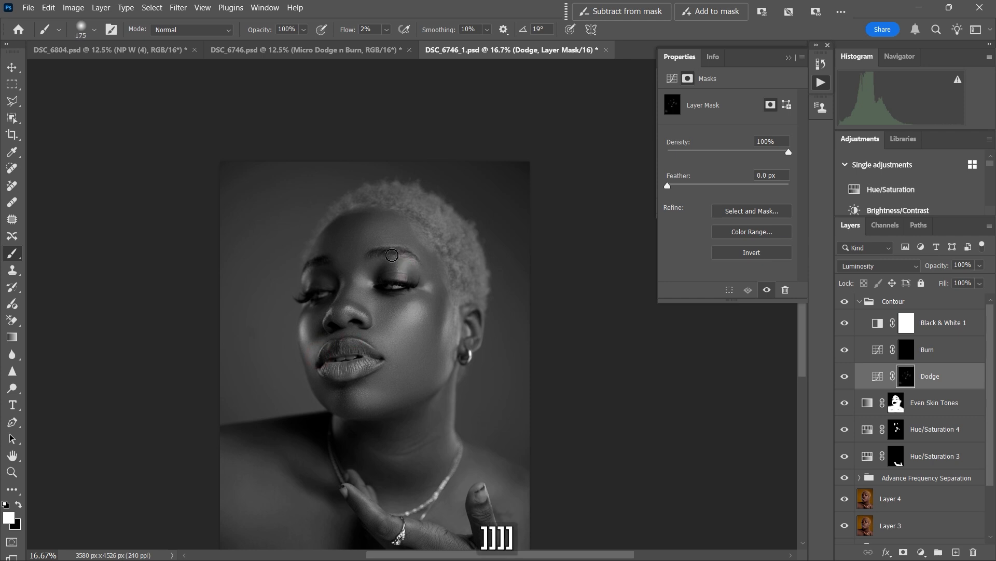
pyautogui.press('[')
pyautogui.press('[')
pyautogui.press('[')
pyautogui.press(']')
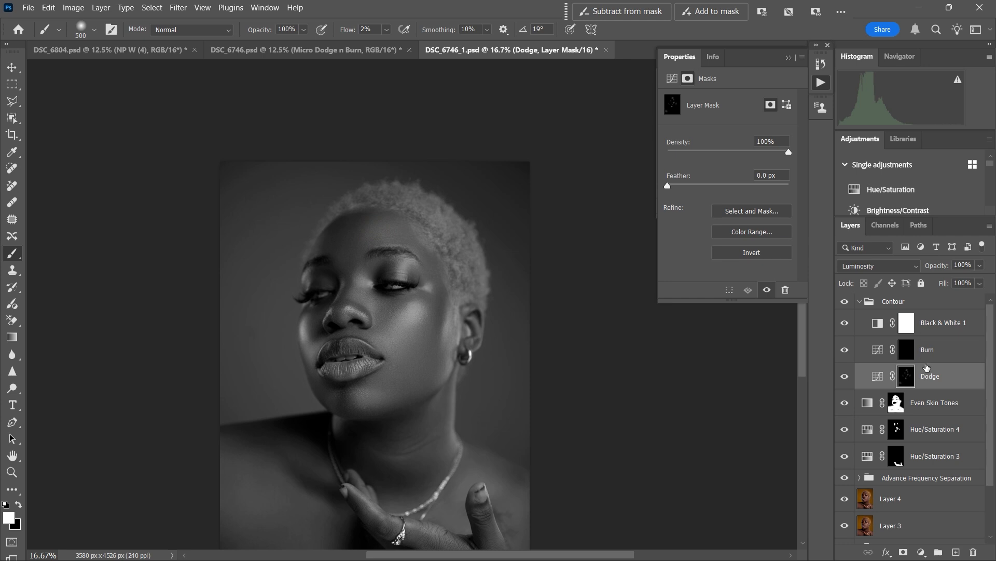
# Step: Paint white on the Burn mask to deepen the contour shadows, including the side of the forehead near the hairline
pyautogui.click(913, 352)
pyautogui.press('[')
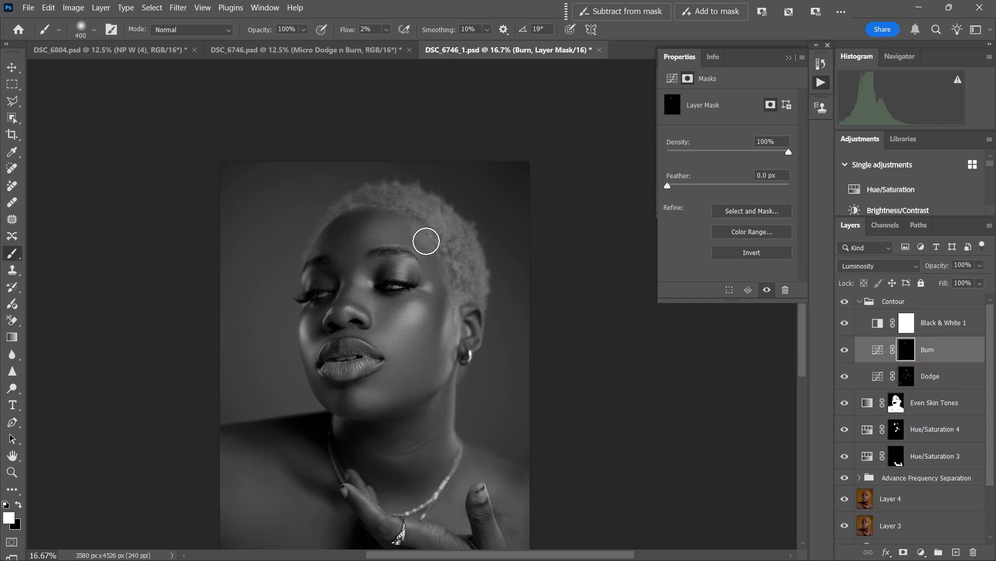
pyautogui.press('[')
pyautogui.press('[')
pyautogui.press(']')
pyautogui.press('[')
pyautogui.press('[')
pyautogui.press('[')
pyautogui.press(']')
pyautogui.press(']')
pyautogui.press(']')
pyautogui.press(']')
pyautogui.press(']')
# Step: Hide the Black & White 1 layer and compare the portrait with the Contour group off and on
pyautogui.click(845, 323)
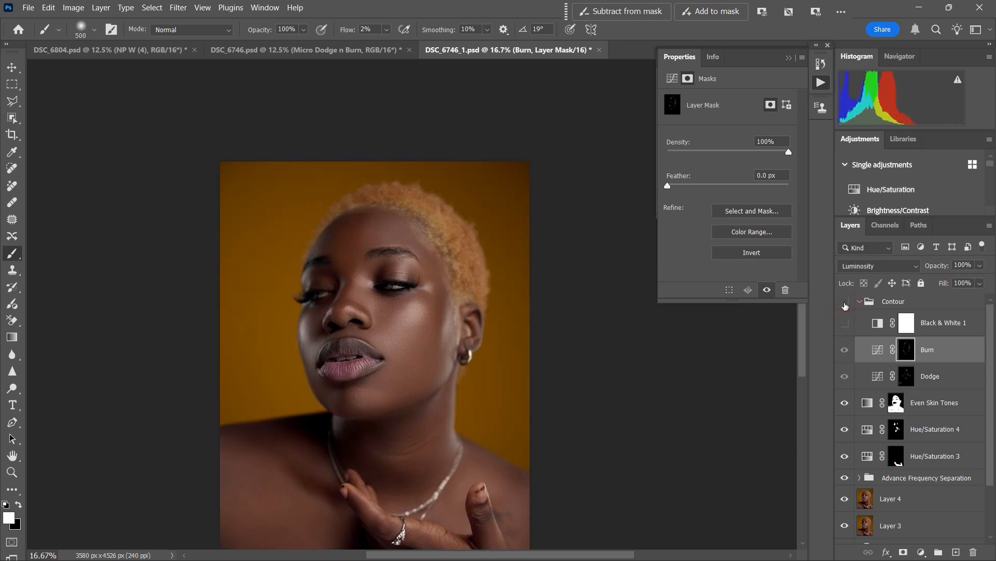
pyautogui.click(845, 302)
pyautogui.click(846, 303)
pyautogui.hotkey('ctrl', '-')
pyautogui.click(847, 302)
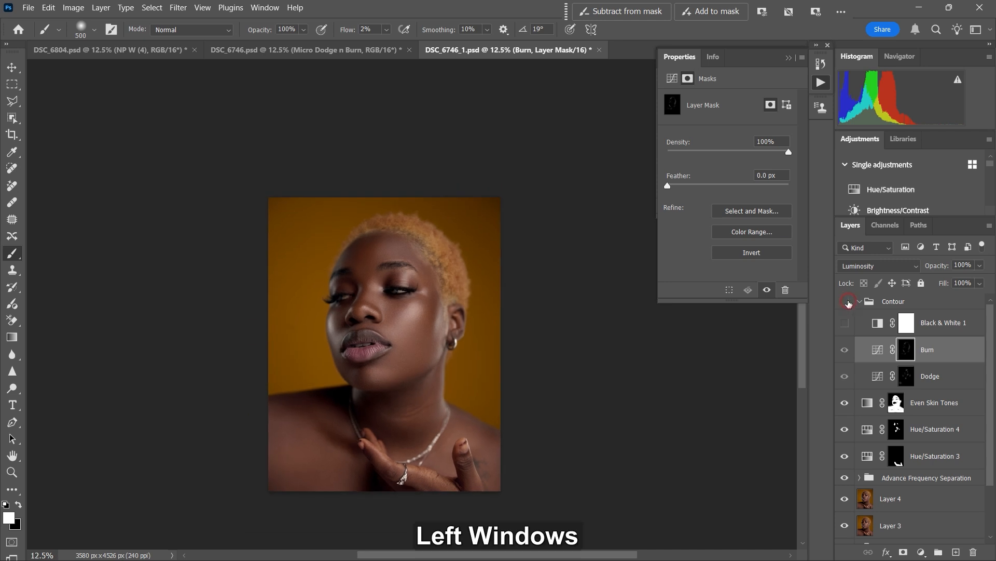
pyautogui.click(847, 302)
pyautogui.click(849, 305)
pyautogui.click(850, 306)
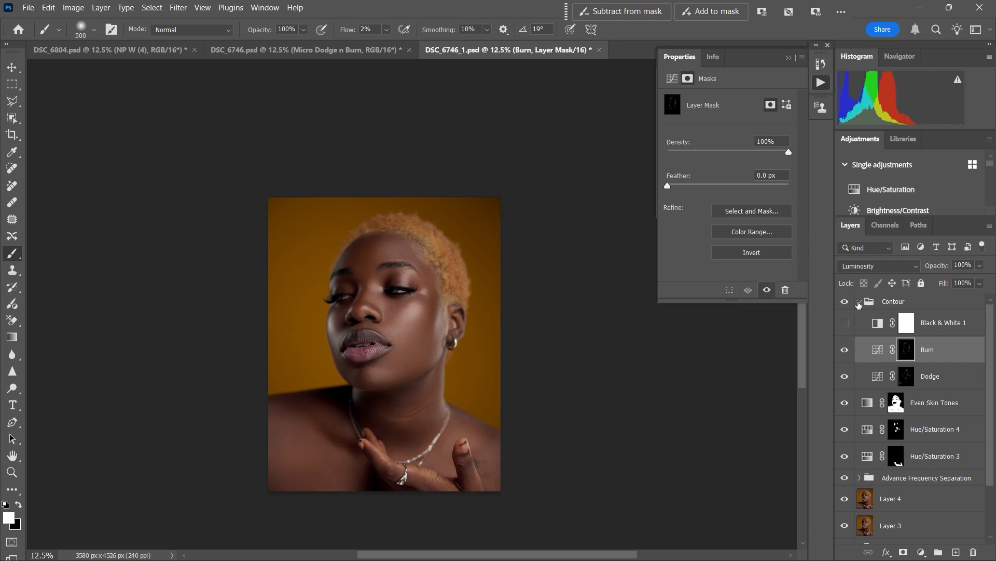
# Step: Collapse the Contour group and reduce its opacity to 81%
pyautogui.click(859, 305)
pyautogui.moveTo(943, 268); pyautogui.dragTo(934, 268)
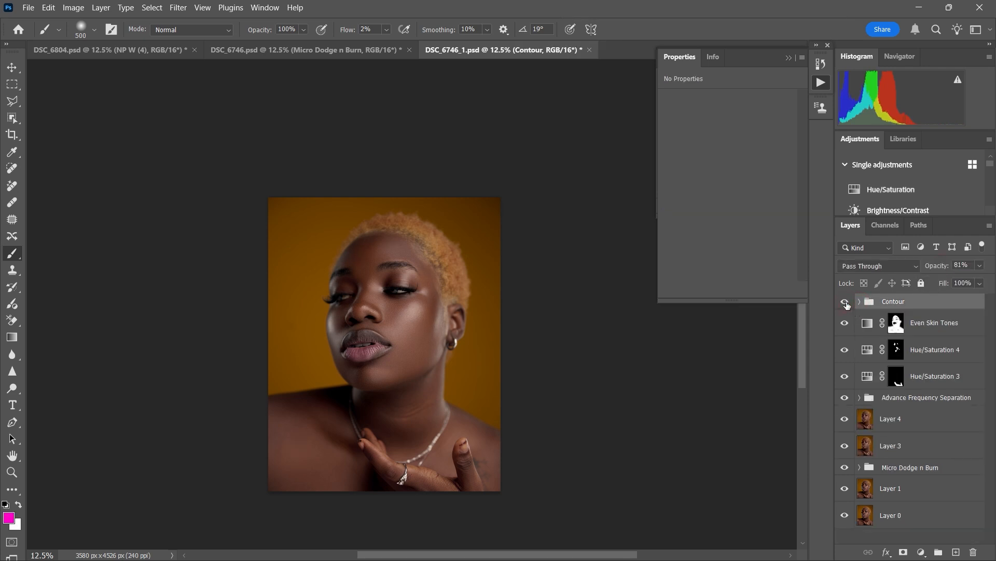
# Step: Reduce the Contour group's opacity to 73%
pyautogui.click(938, 271)
pyautogui.moveTo(939, 266); pyautogui.dragTo(935, 267)
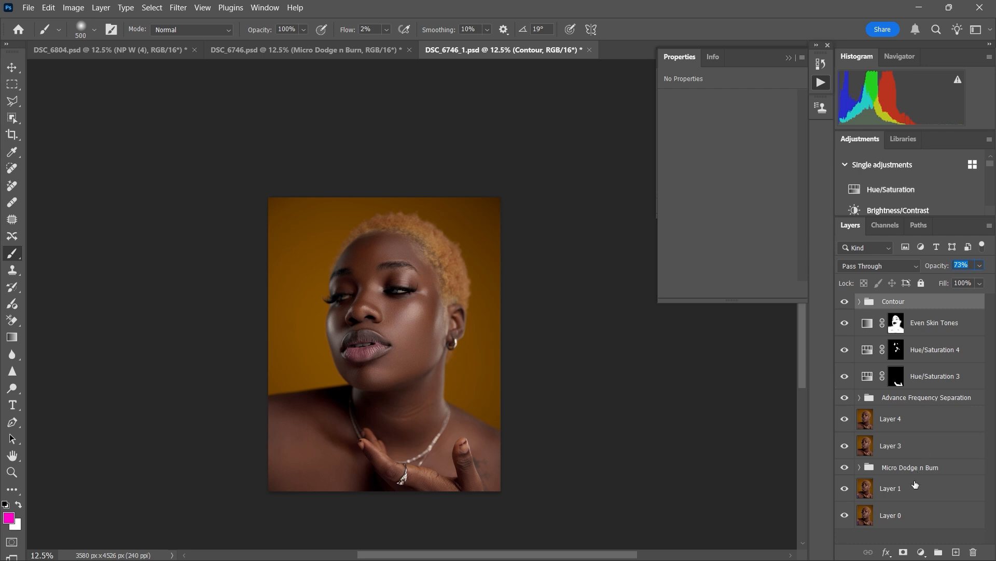
# Step: Add a Curves adjustment layer above the Contour group and duplicate it
pyautogui.click(922, 551)
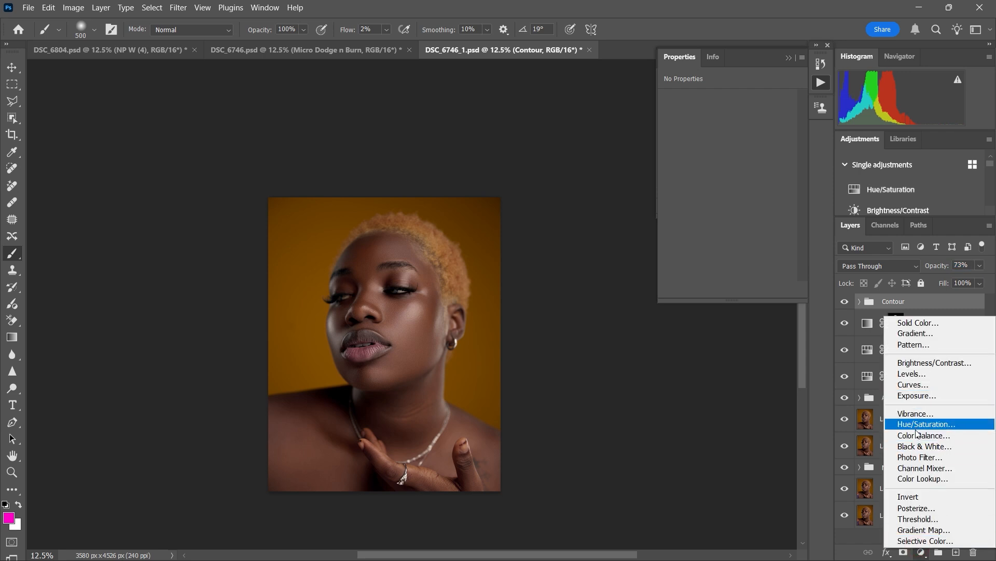
pyautogui.click(914, 385)
pyautogui.hotkey('ctrl', 'j')
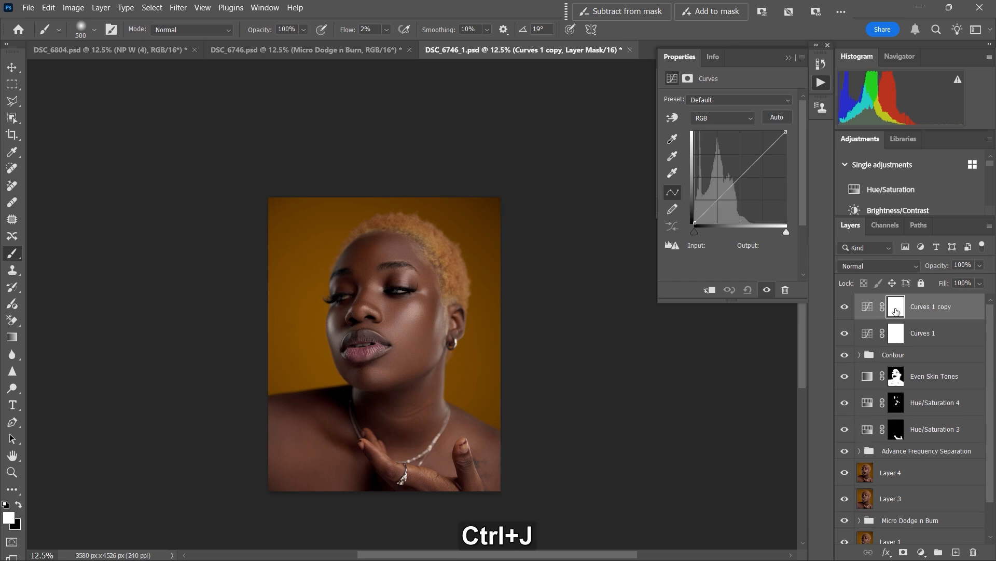
# Step: Set the blend mode of the Curves copy to Multiply and of the original Curves layer to Screen
pyautogui.click(888, 269)
pyautogui.click(877, 232)
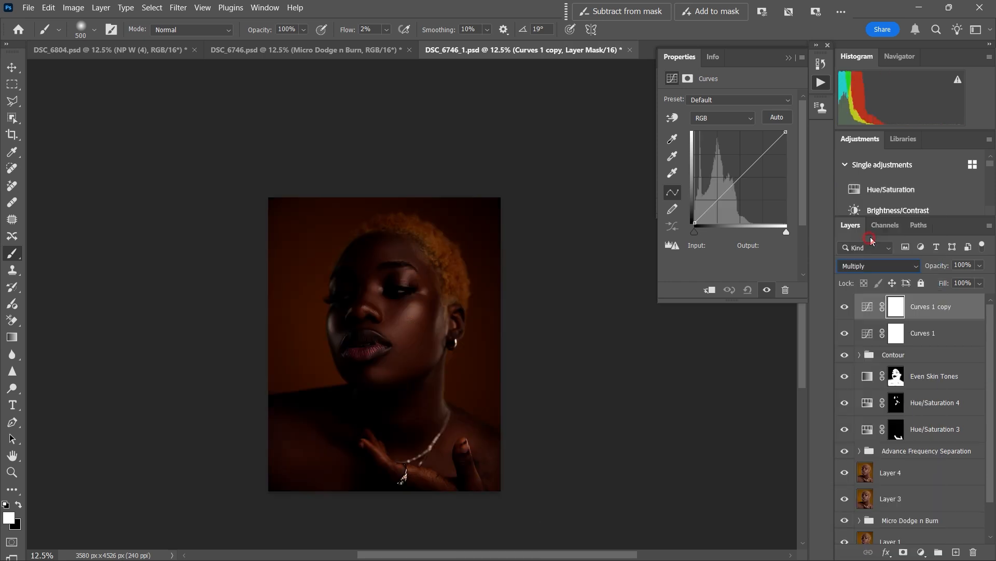
pyautogui.click(906, 338)
pyautogui.click(903, 266)
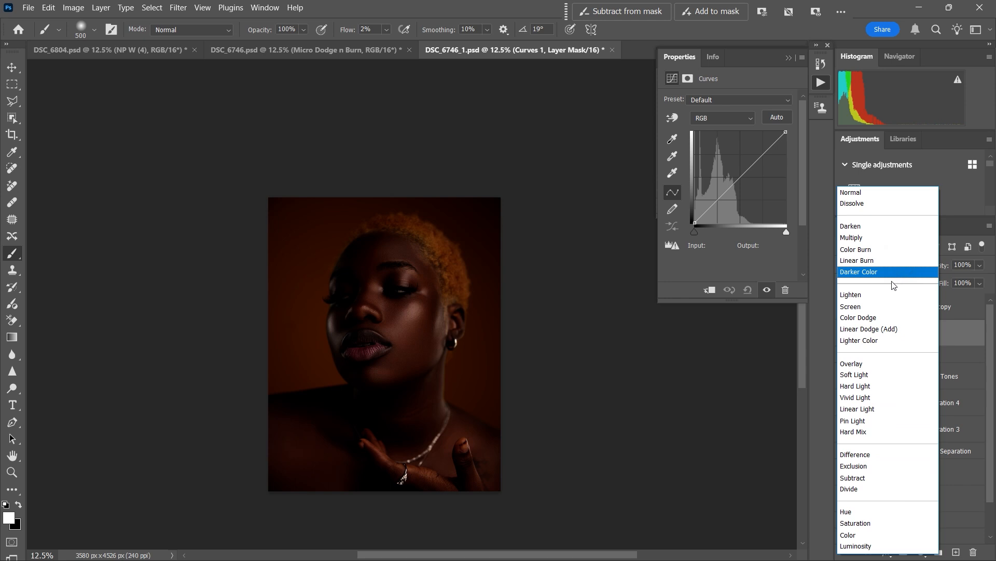
pyautogui.click(865, 307)
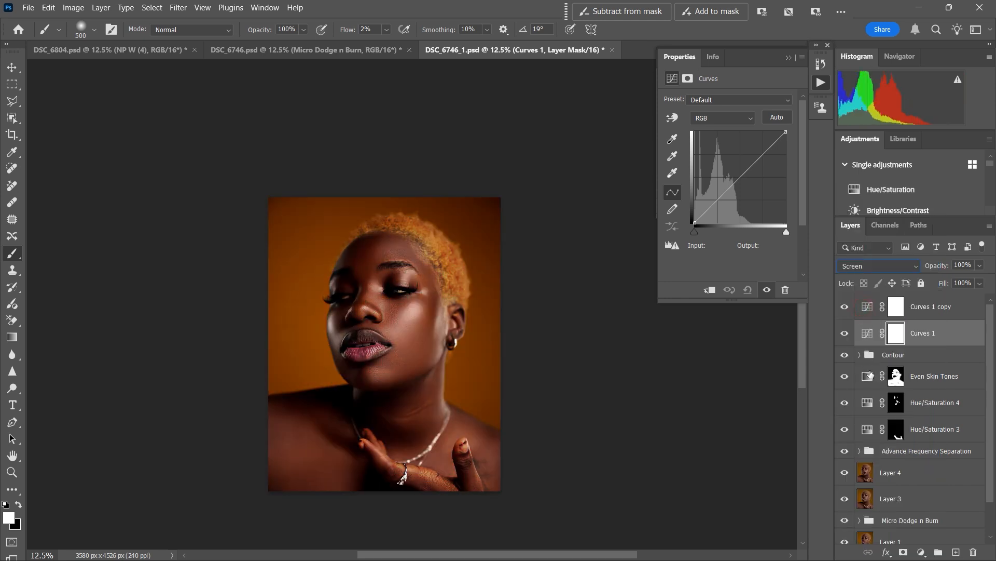
# Step: Limit the Screen Curves layer with Blend If, setting the underlying layer's dark slider to 95 and splitting it to feather toward the highlights
pyautogui.click(966, 343)
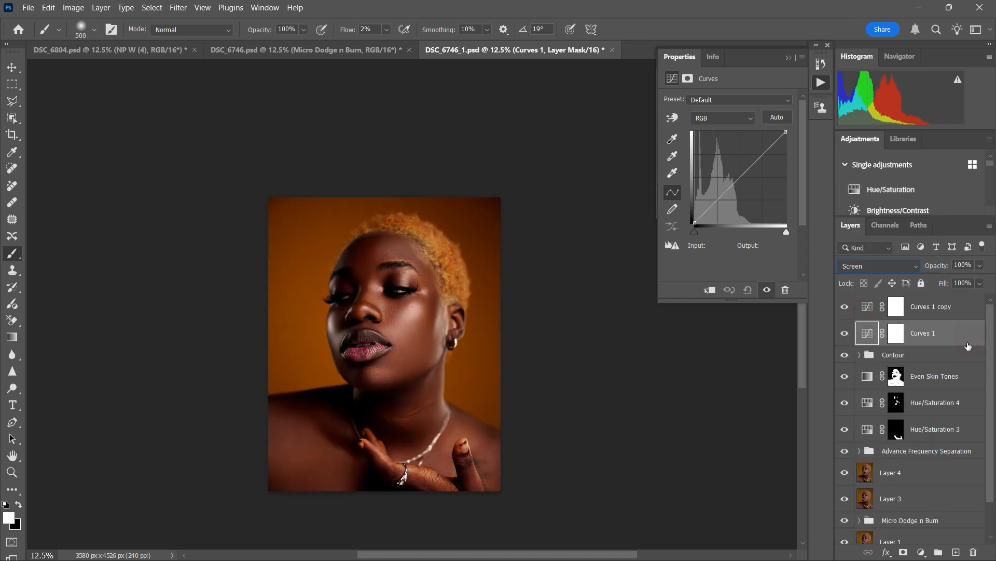
pyautogui.doubleClick(966, 344)
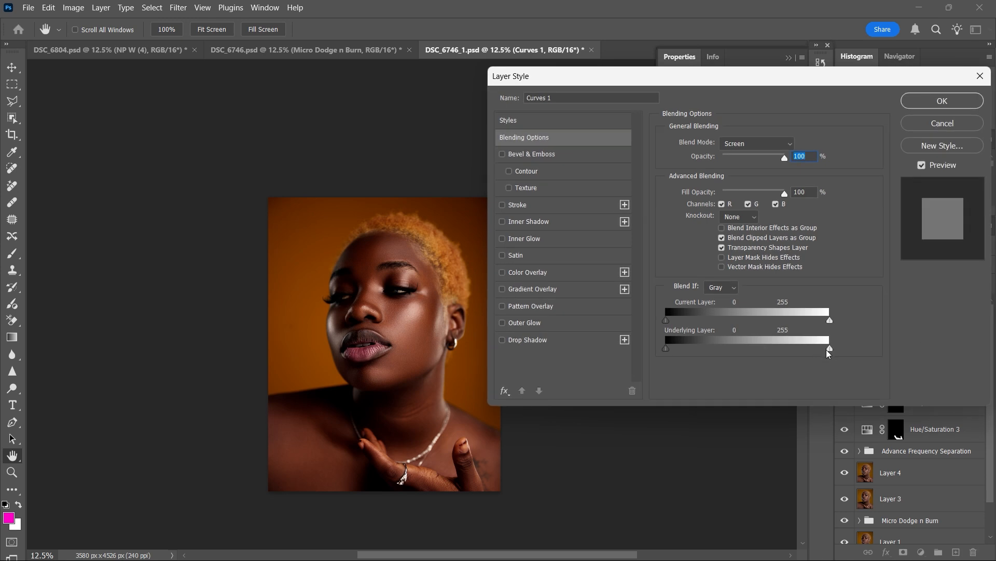
pyautogui.moveTo(665, 349); pyautogui.dragTo(732, 352)
pyautogui.press('alt')
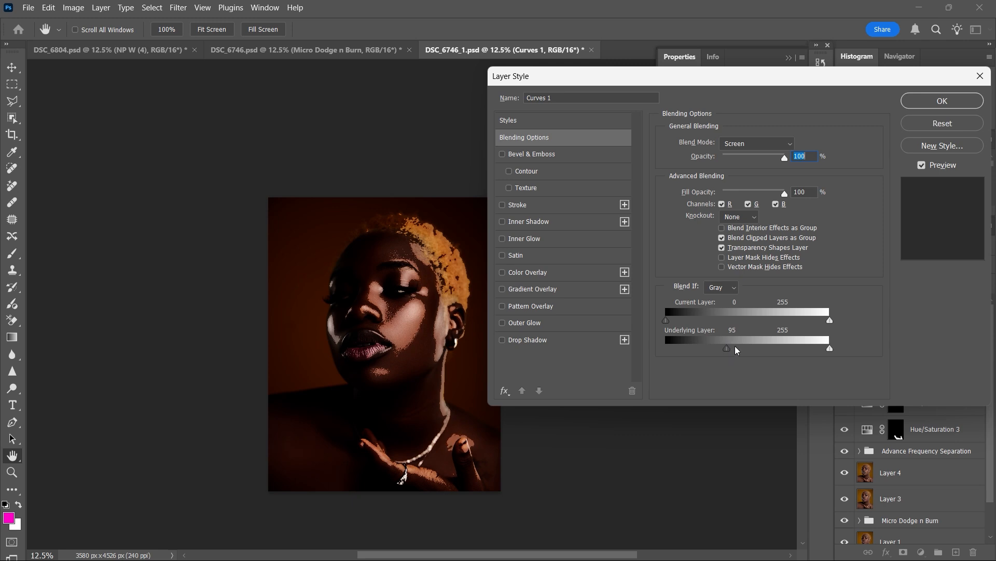
pyautogui.moveTo(728, 349); pyautogui.dragTo(729, 348)
pyautogui.moveTo(742, 350); pyautogui.dragTo(929, 297)
pyautogui.click(959, 107)
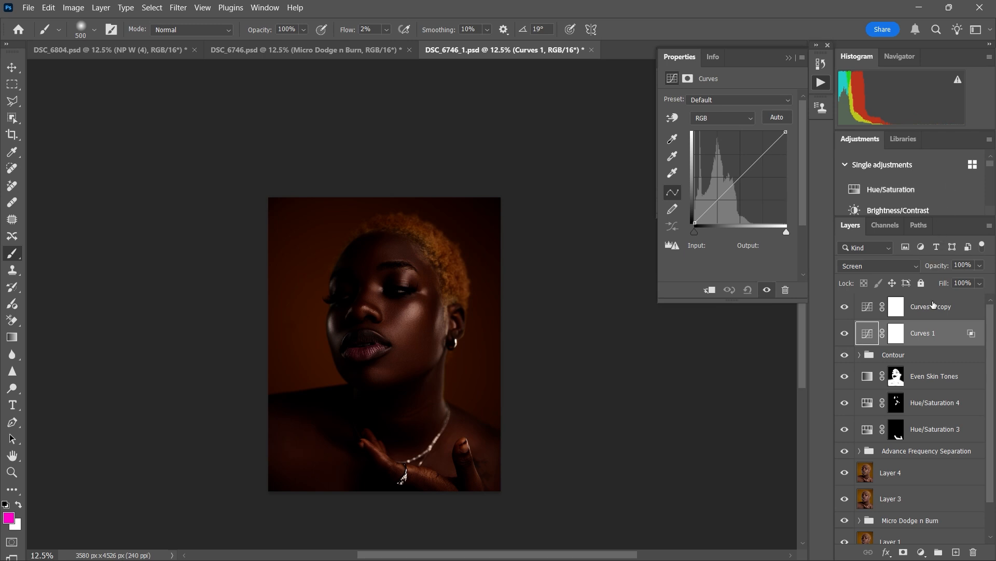
# Step: Limit the Multiply Curves copy with Blend If, setting the underlying layer's white slider to 78 and splitting it to feather toward the shadows
pyautogui.doubleClick(974, 311)
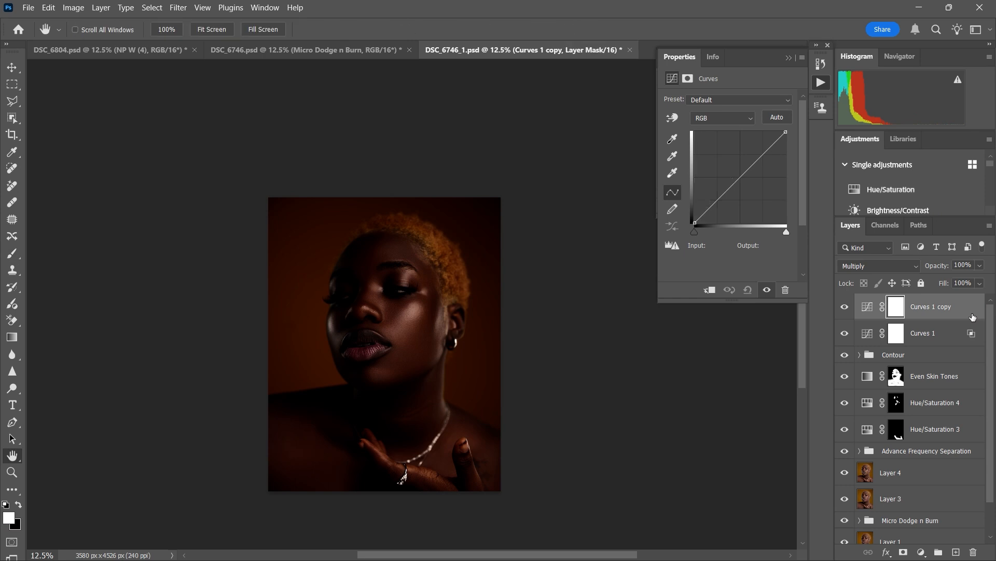
pyautogui.moveTo(831, 354); pyautogui.dragTo(718, 350)
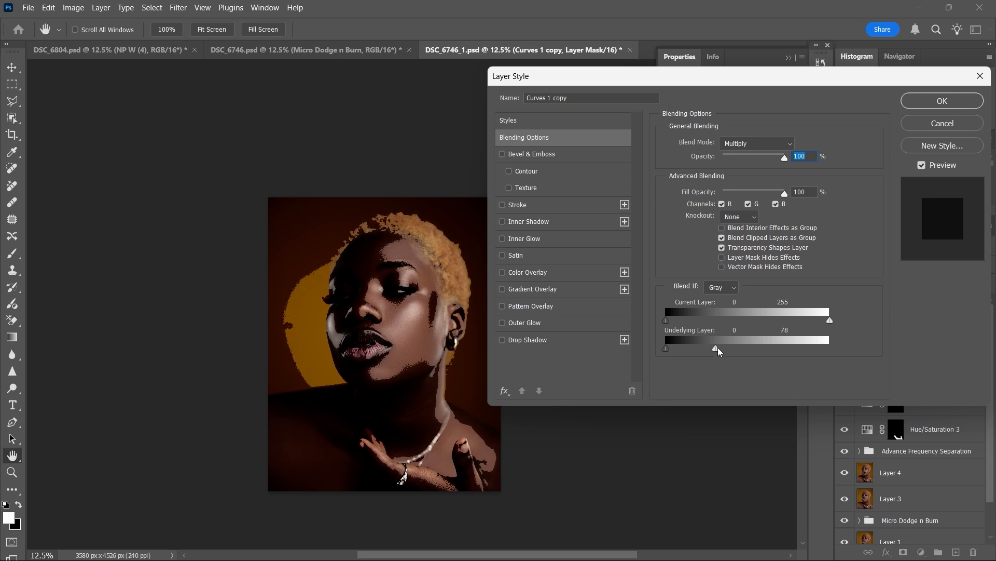
pyautogui.moveTo(717, 350); pyautogui.dragTo(667, 348)
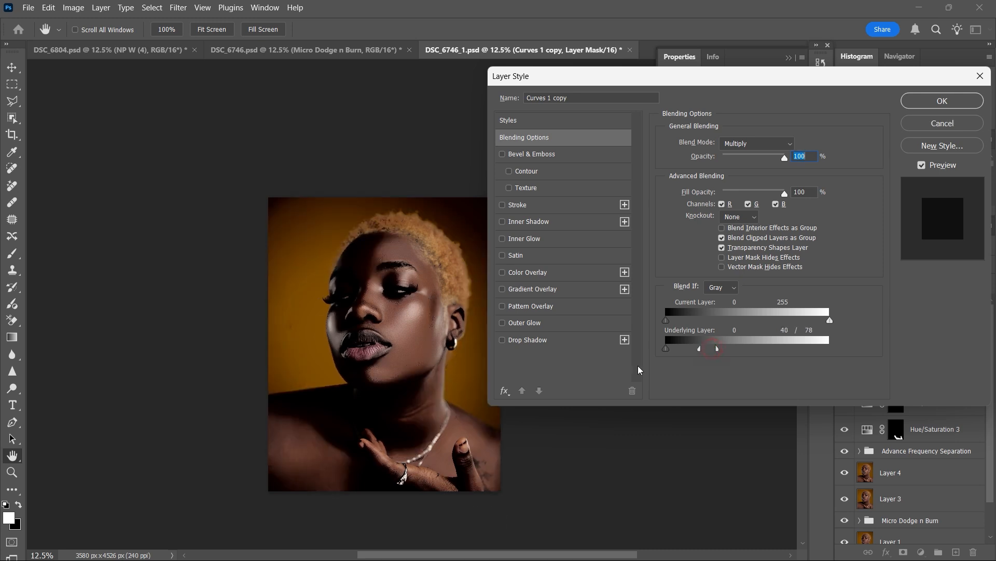
pyautogui.click(942, 100)
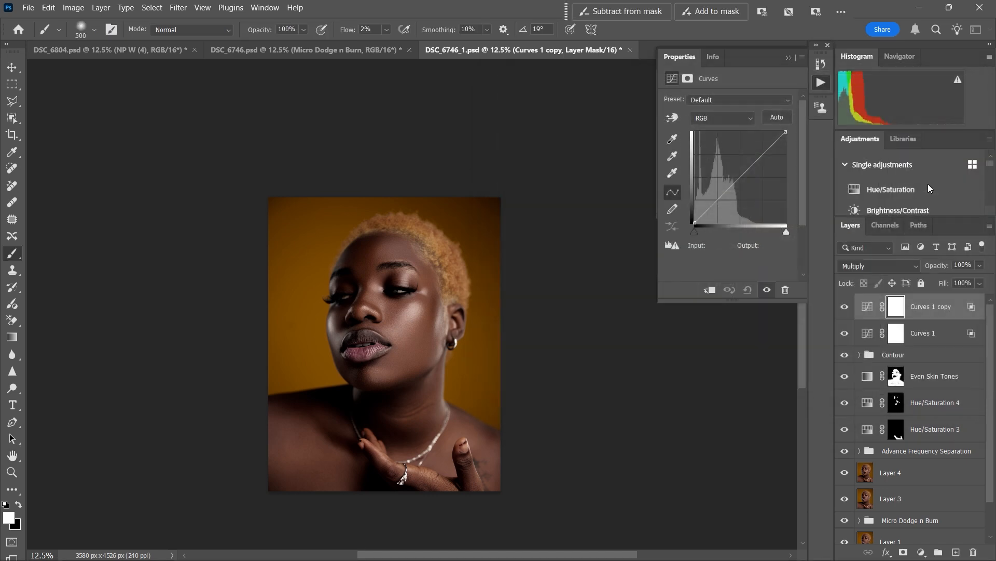
# Step: Group the two Curves layers and name the group Contour 2
pyautogui.keyDown('shift'); pyautogui.click(935, 331); pyautogui.keyUp('shift')
pyautogui.hotkey('ctrl', 'g')
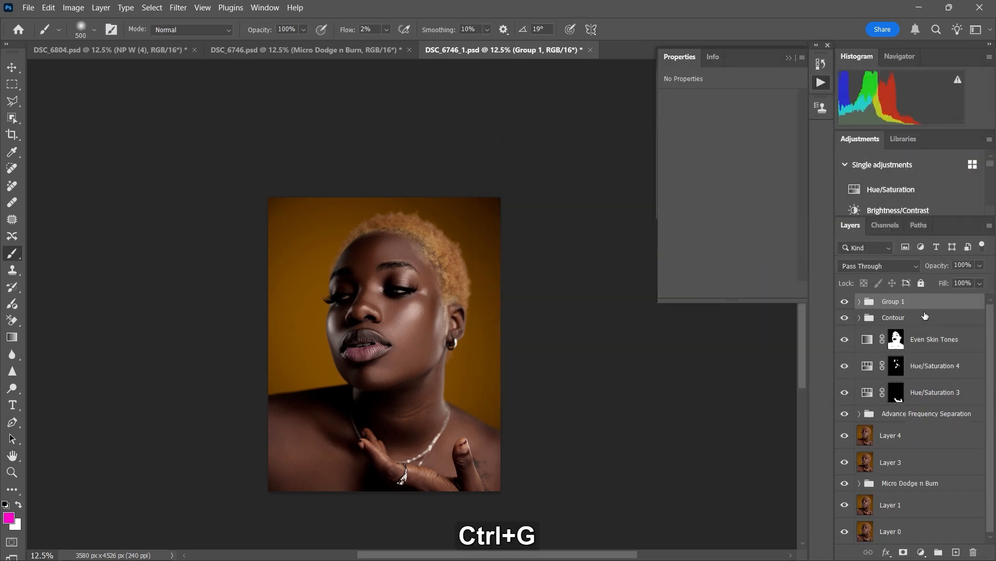
pyautogui.doubleClick(893, 301)
pyautogui.write('Contour 2')
pyautogui.press('Return')
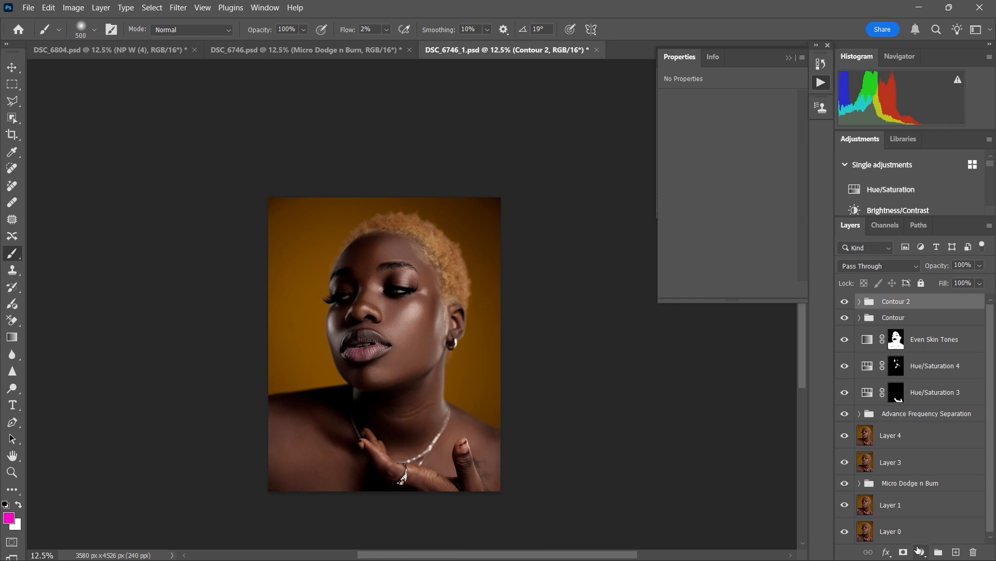
# Step: Add a mask to the Contour 2 group and fill it using Apply Image with the merged RGB image in Multiply mode
pyautogui.click(903, 551)
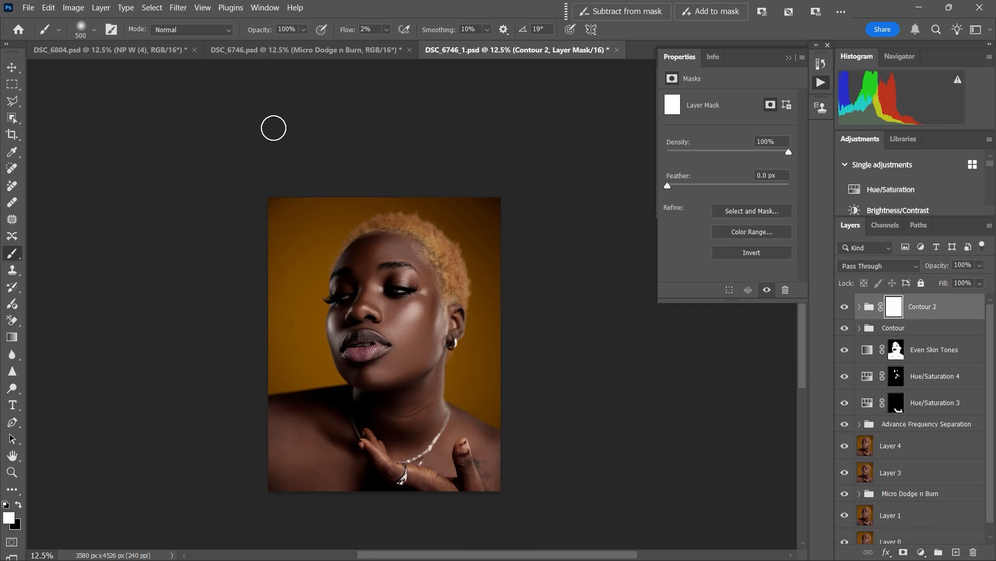
pyautogui.click(73, 7)
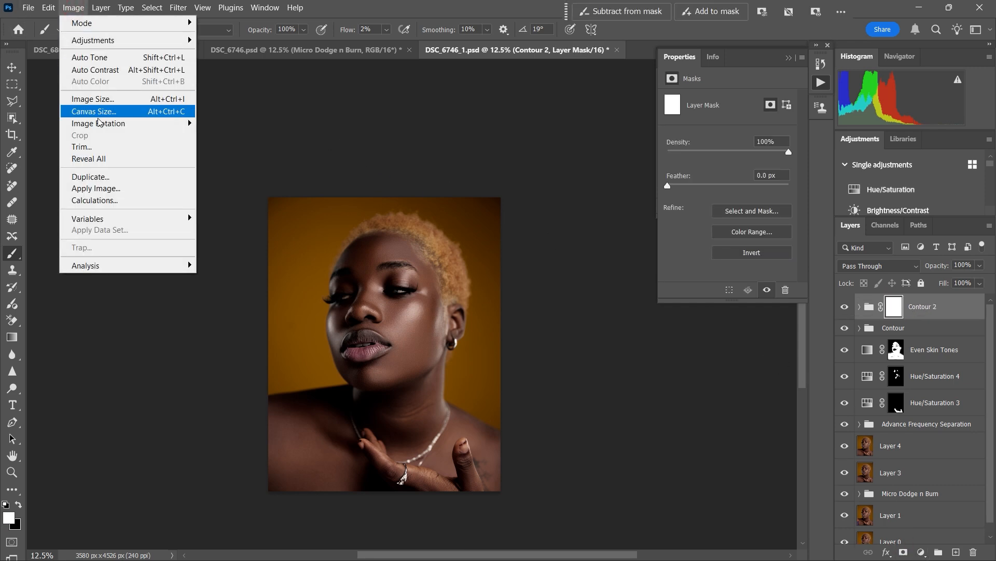
pyautogui.click(101, 191)
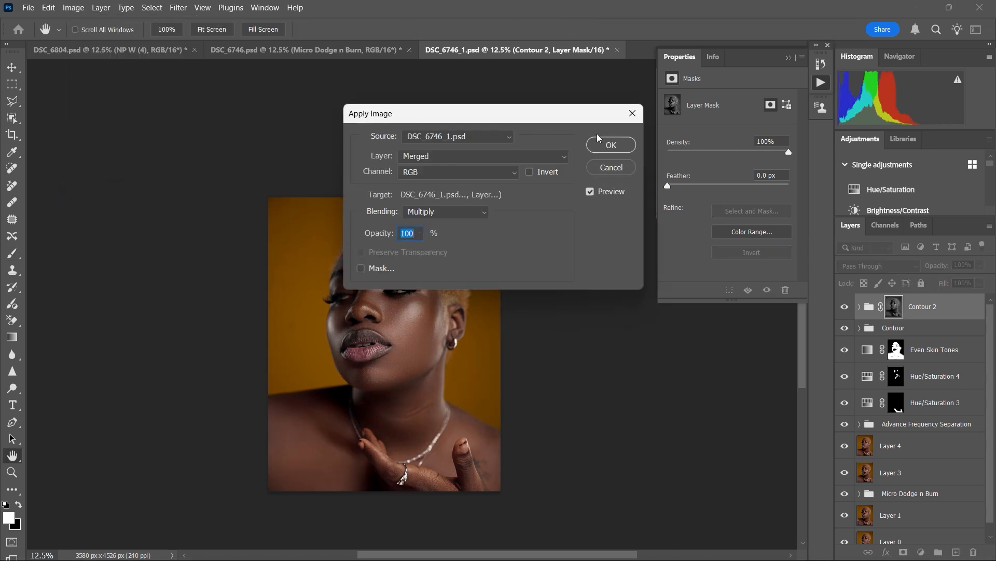
pyautogui.click(611, 146)
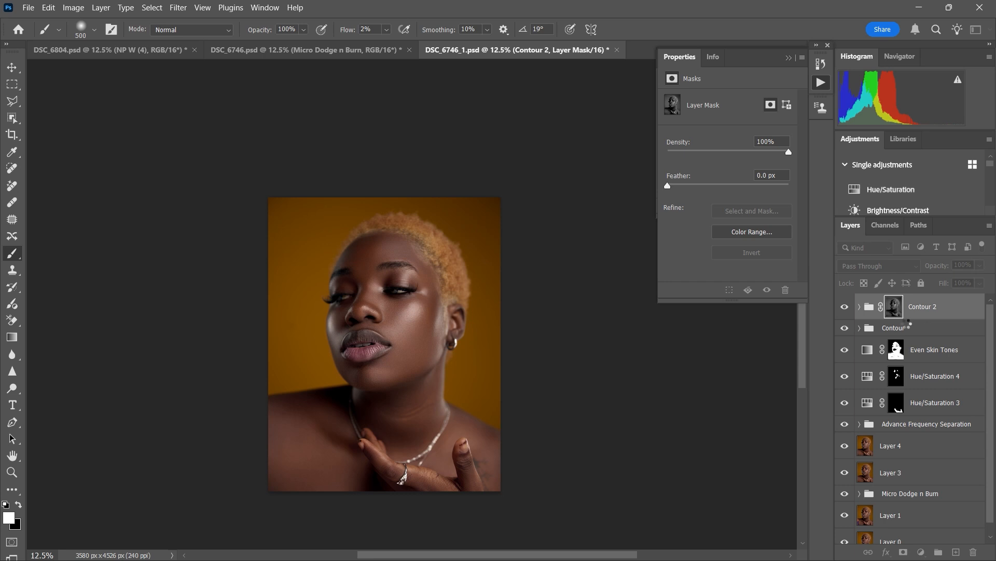
# Step: Compare the portrait with the Contour 2 group off and on, and lower the group's opacity to 78%
pyautogui.press('b')
pyautogui.click(846, 307)
pyautogui.click(845, 307)
pyautogui.click(844, 307)
pyautogui.click(844, 307)
pyautogui.click(844, 307)
pyautogui.click(845, 308)
pyautogui.moveTo(941, 266); pyautogui.dragTo(928, 269)
pyautogui.click(845, 308)
pyautogui.click(845, 308)
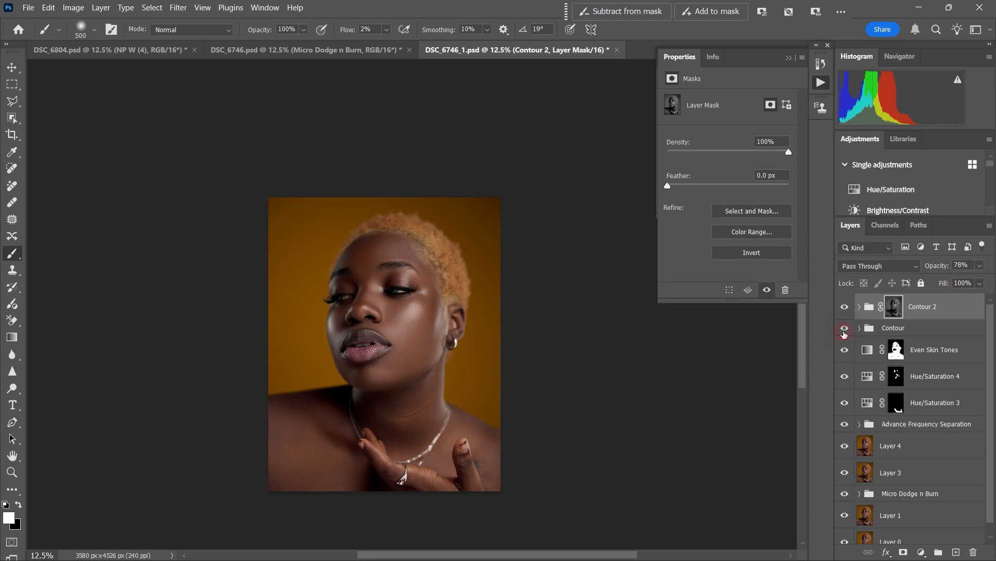
# Step: Run the Eyes N Teeth Whitening action
pyautogui.click(821, 83)
pyautogui.moveTo(805, 163); pyautogui.dragTo(793, 112)
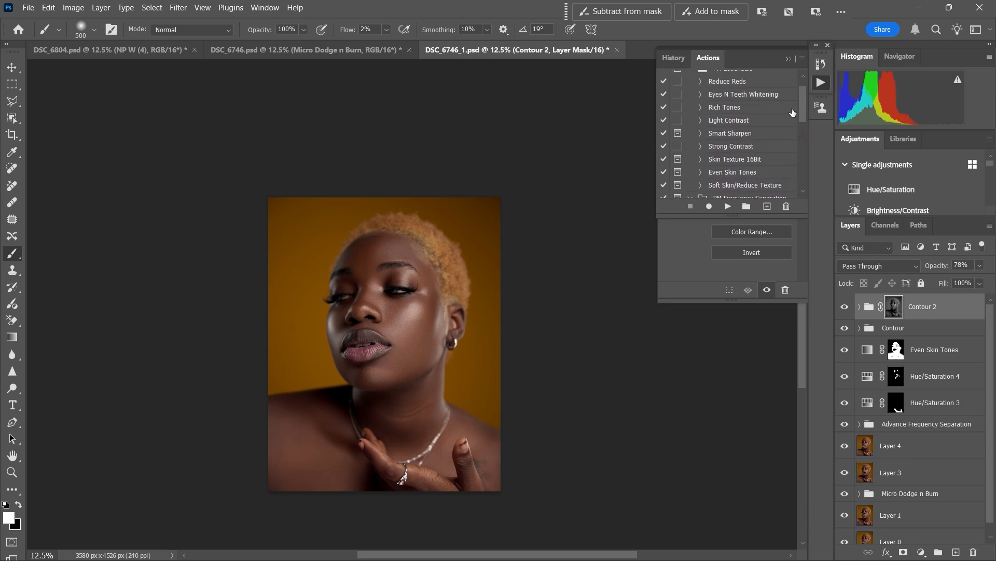
pyautogui.click(746, 97)
pyautogui.click(728, 206)
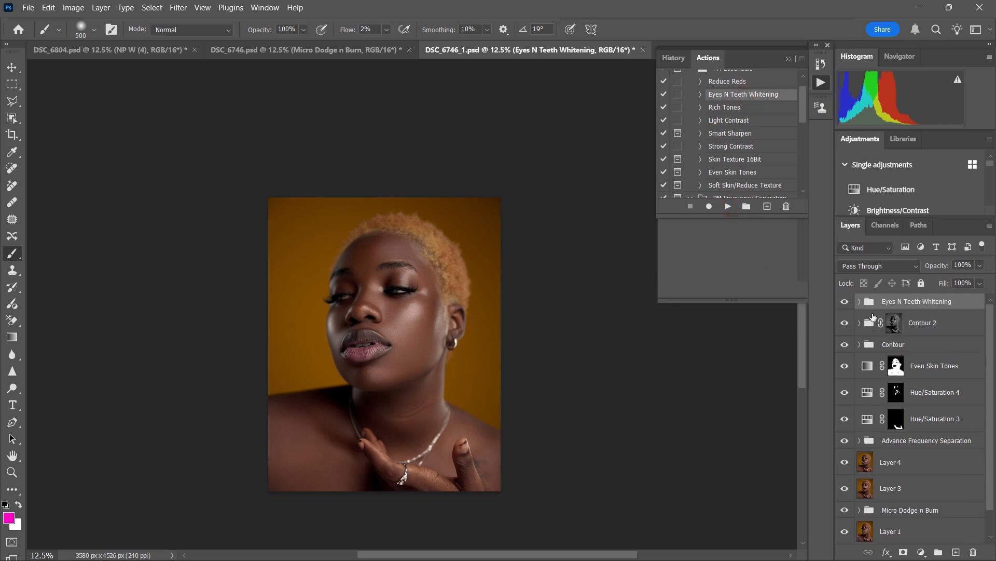
# Step: Paint white on the Photo Filter 1 mask over the whites of both eyes, using a size 25 brush at 100% flow
pyautogui.click(859, 301)
pyautogui.click(906, 376)
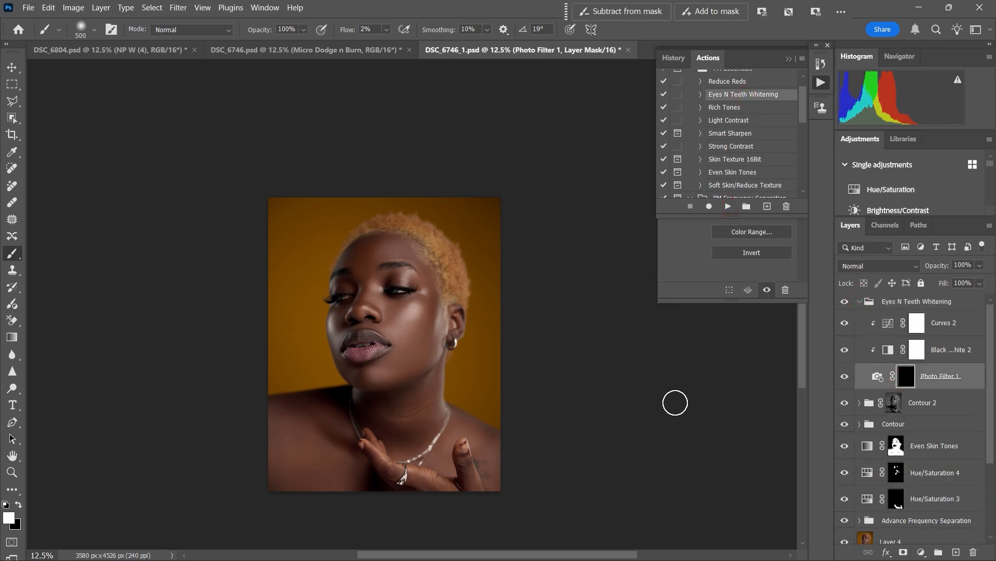
pyautogui.hotkey('ctrl', '=')
pyautogui.hotkey('ctrl', '=')
pyautogui.hotkey('ctrl', '=')
pyautogui.hotkey('ctrl', '=')
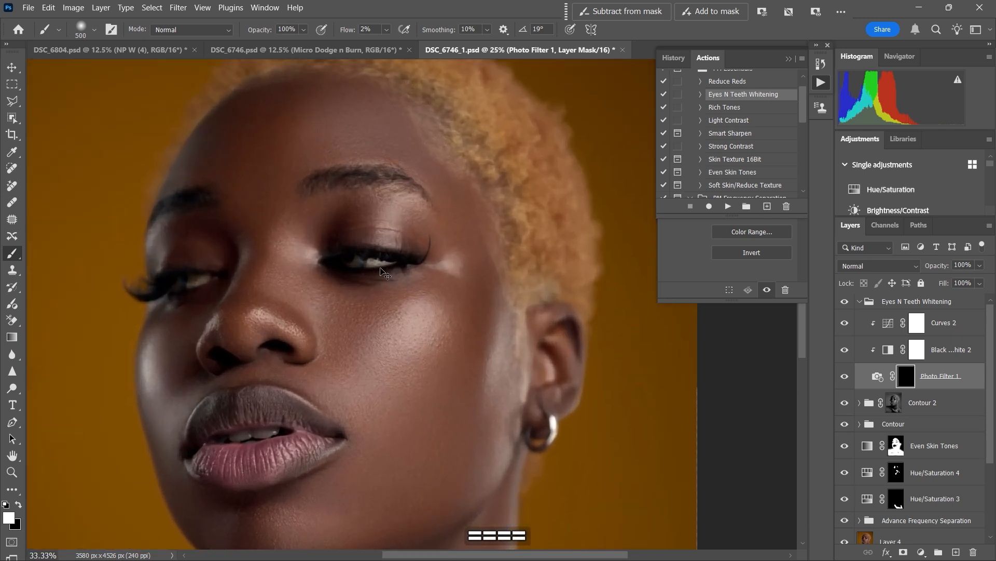
pyautogui.hotkey('ctrl', '=')
pyautogui.hotkey('ctrl', '=')
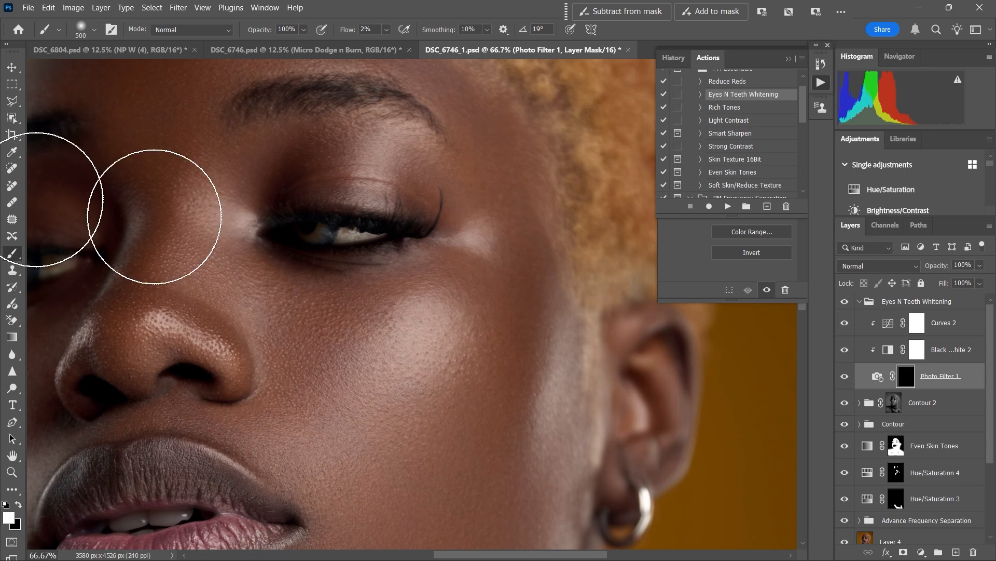
pyautogui.hotkey('shift', '0')
pyautogui.press('[')
pyautogui.press('[')
pyautogui.press('[')
pyautogui.press('[')
pyautogui.press('[')
pyautogui.press('[')
pyautogui.press('[')
pyautogui.press('[')
pyautogui.press('[')
pyautogui.press('[')
pyautogui.press('[')
pyautogui.press('[')
pyautogui.press('[')
pyautogui.press('[')
pyautogui.press('[')
pyautogui.press('[')
pyautogui.press('[')
pyautogui.press('[')
pyautogui.press(']')
pyautogui.press(']')
pyautogui.press(']')
pyautogui.press(']')
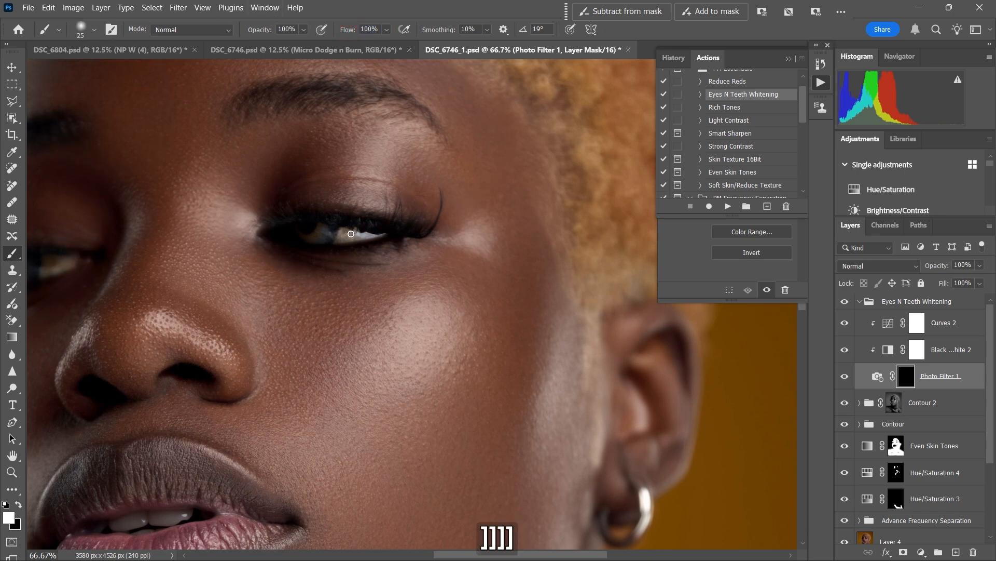
pyautogui.moveTo(163, 270); pyautogui.dragTo(313, 254)
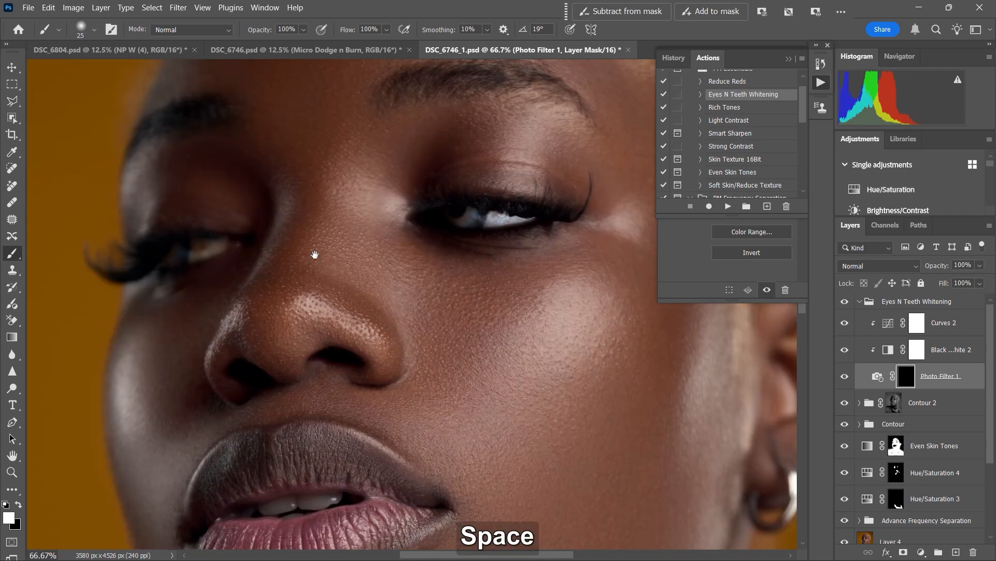
pyautogui.moveTo(200, 246)
pyautogui.mouseDown()
pyautogui.moveTo(222, 244)
pyautogui.moveTo(179, 255)
pyautogui.mouseUp()
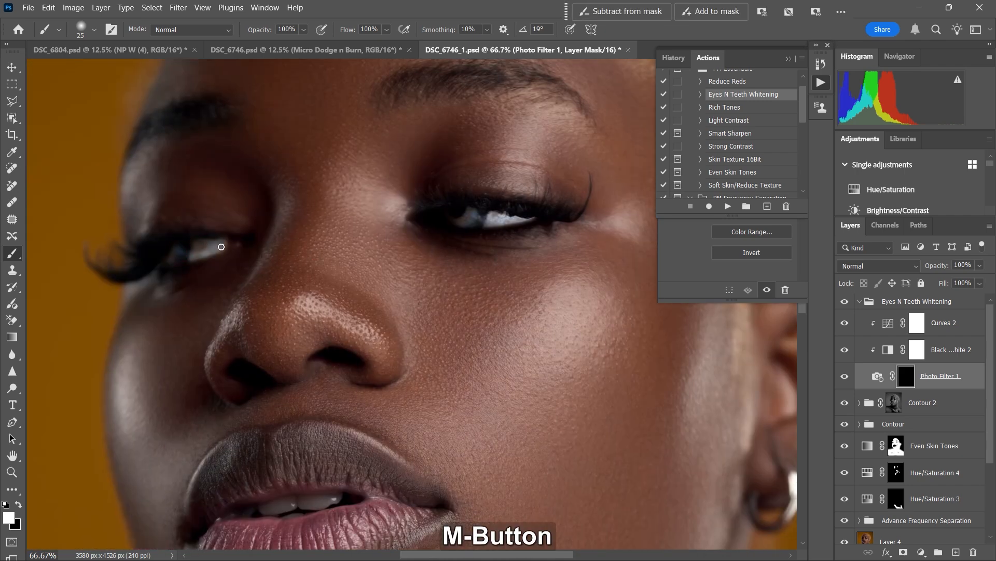
# Step: Reduce the Curves 2 layer's opacity to 55% and compare the eyes with the whitening group off and on
pyautogui.click(860, 306)
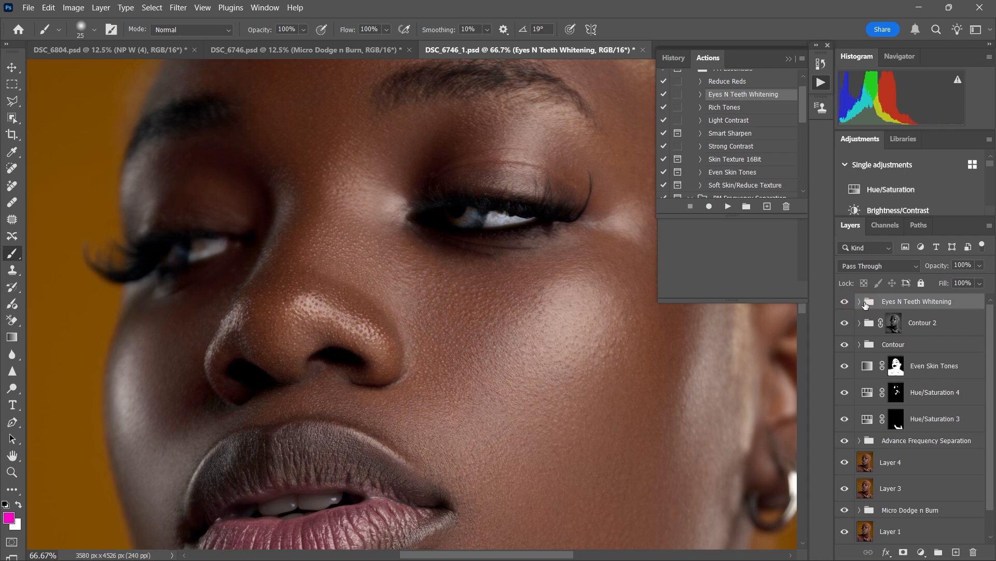
pyautogui.click(860, 306)
pyautogui.click(934, 328)
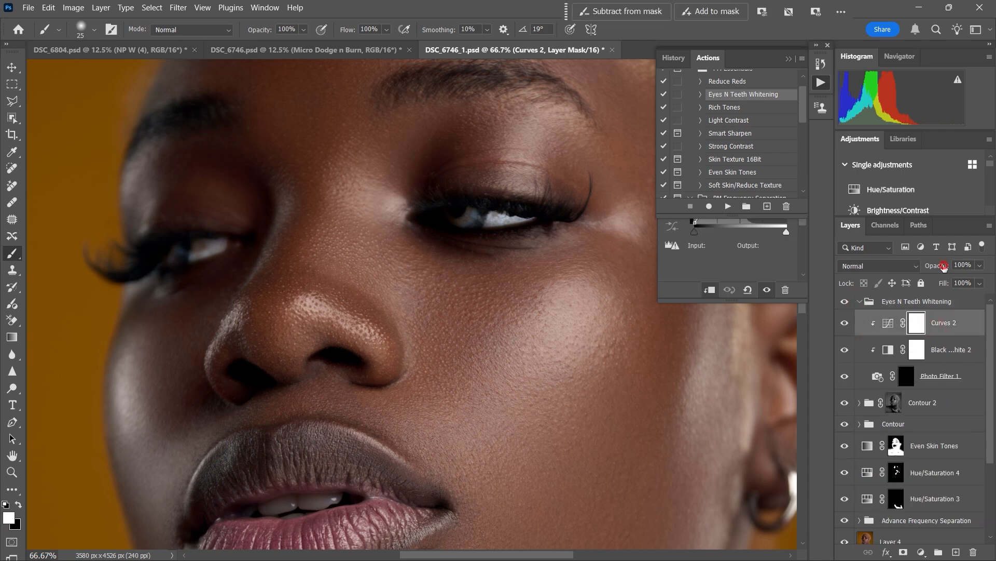
pyautogui.moveTo(915, 274); pyautogui.dragTo(915, 274)
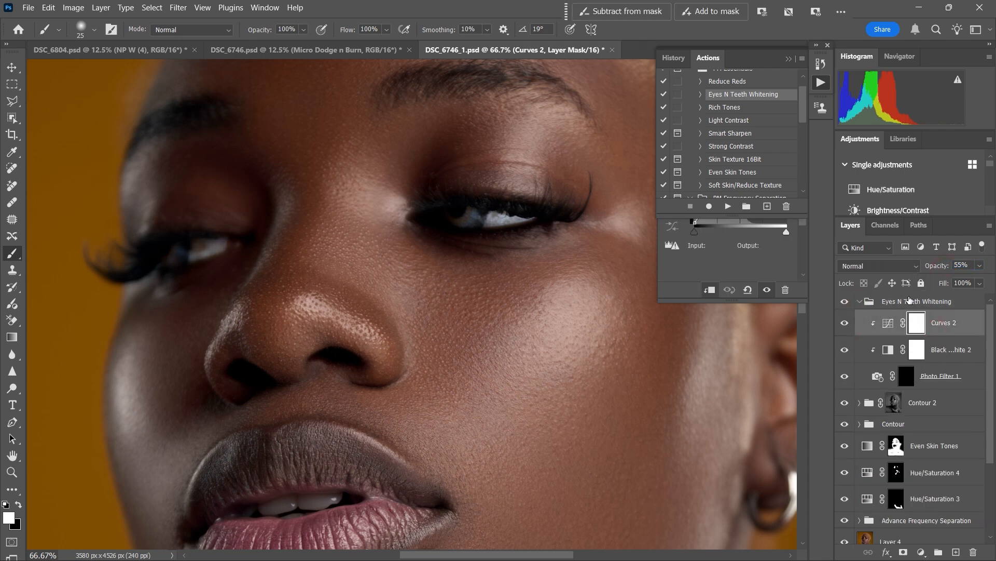
pyautogui.click(845, 302)
pyautogui.click(845, 302)
# Step: Lower the Eyes N Teeth Whitening group's opacity to 61% and check the eyes with the group off and on
pyautogui.click(895, 305)
pyautogui.moveTo(938, 268); pyautogui.dragTo(928, 270)
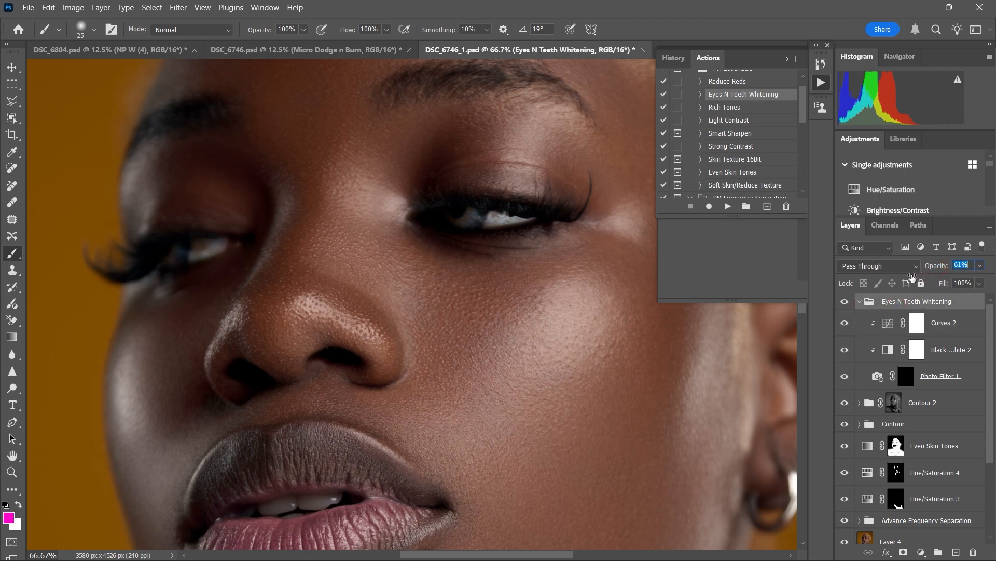
pyautogui.click(845, 302)
pyautogui.click(845, 302)
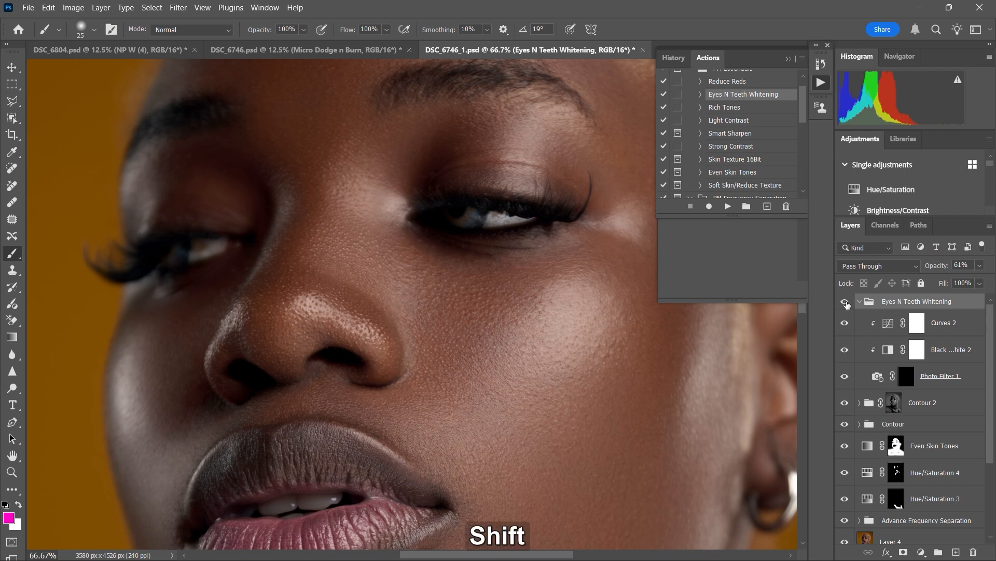
pyautogui.hotkey('ctrl', '-')
pyautogui.hotkey('ctrl', '-')
pyautogui.hotkey('ctrl', '-')
pyautogui.hotkey('ctrl', '-')
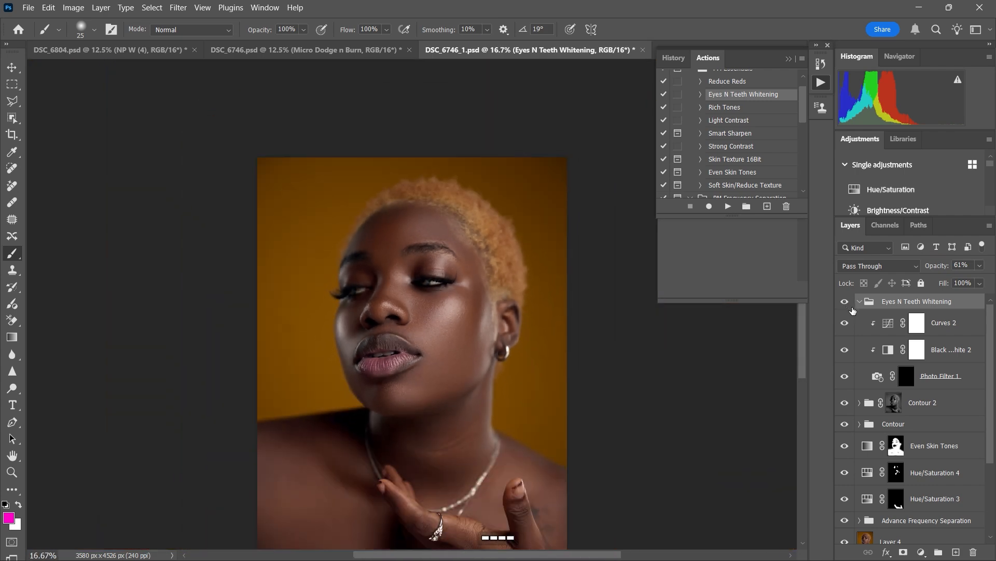
# Step: Compare the eyes with the Eyes N Teeth Whitening group off and on, lower its opacity to 58% and collapse it
pyautogui.click(846, 304)
pyautogui.click(846, 305)
pyautogui.moveTo(943, 269); pyautogui.dragTo(938, 268)
pyautogui.click(860, 303)
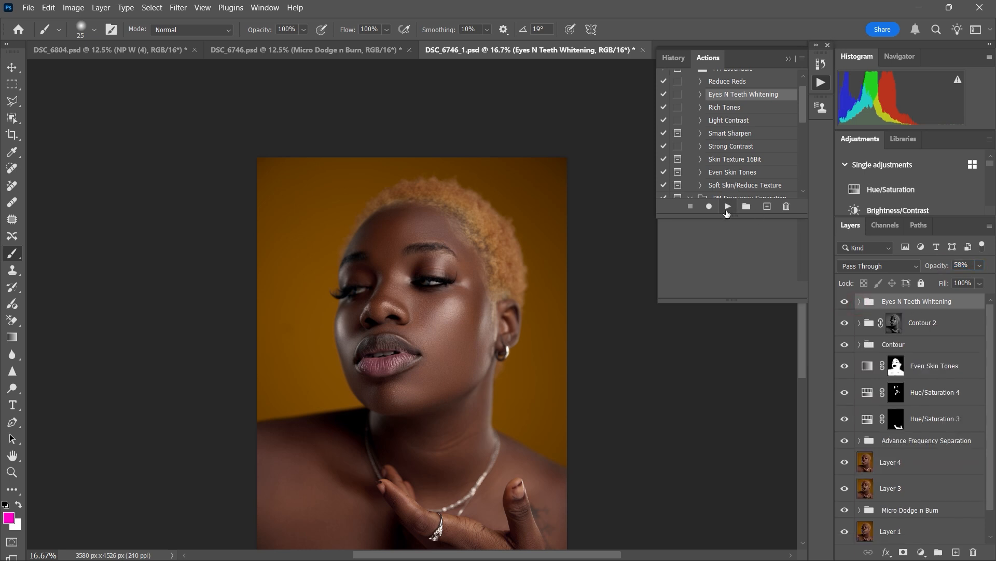
# Step: Run the Eyes N Teeth Whitening action again, hide the new group and expand the older one
pyautogui.click(728, 207)
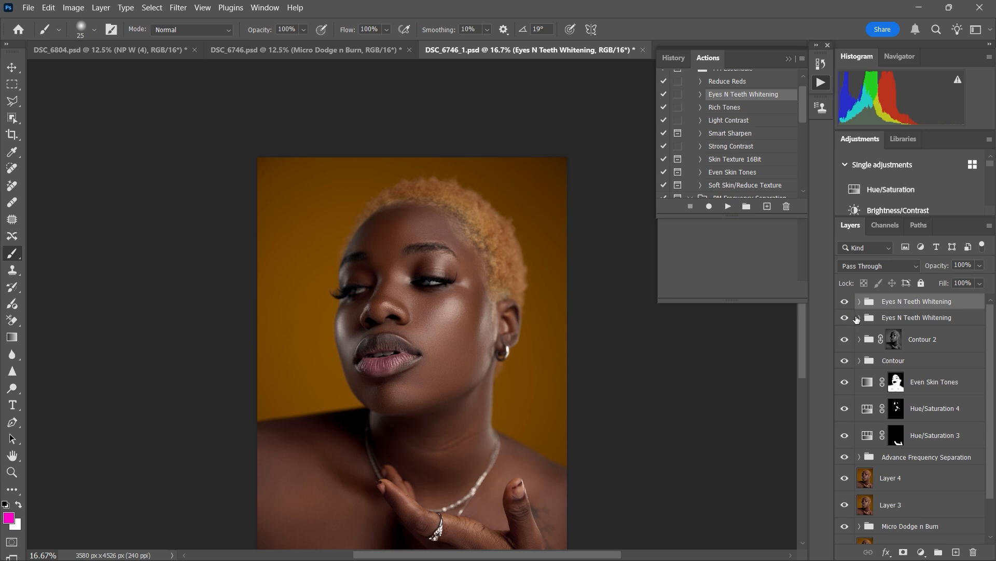
pyautogui.click(845, 302)
pyautogui.click(860, 318)
# Step: Paint white on the Photo Filter 1 mask over the teeth with a size 20 brush
pyautogui.click(905, 395)
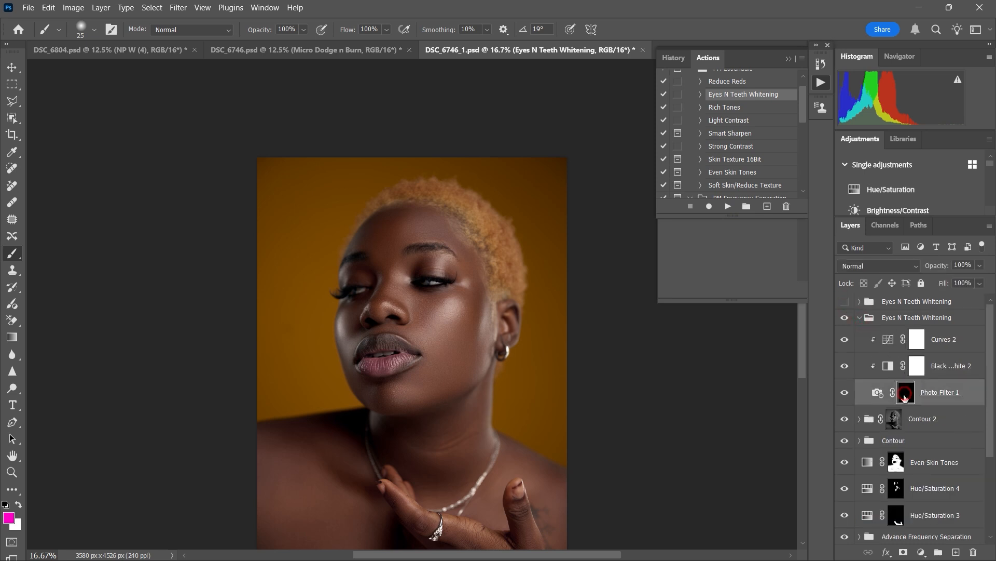
pyautogui.hotkey('ctrl', '+')
pyautogui.hotkey('ctrl', '+')
pyautogui.hotkey('ctrl', '+')
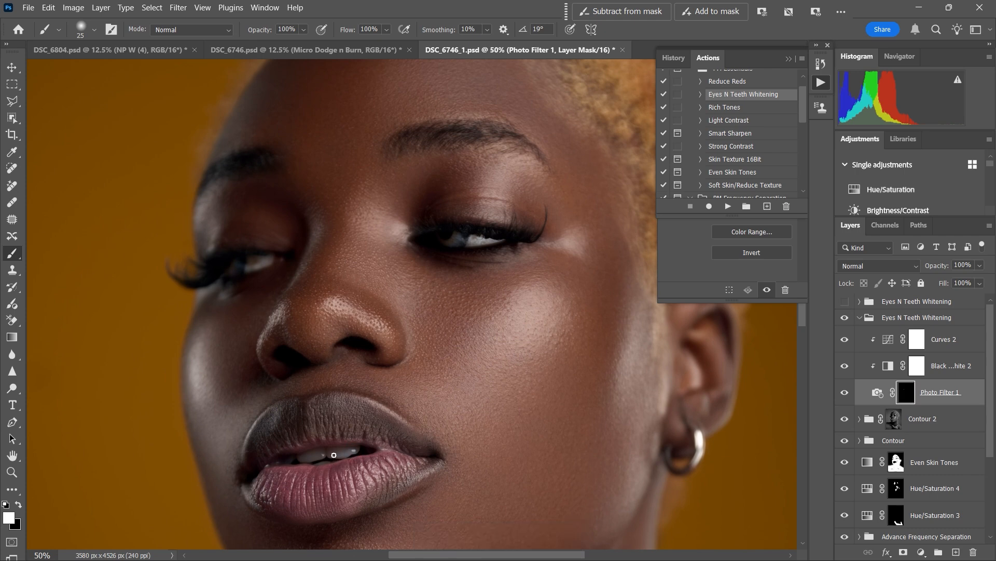
pyautogui.press(']')
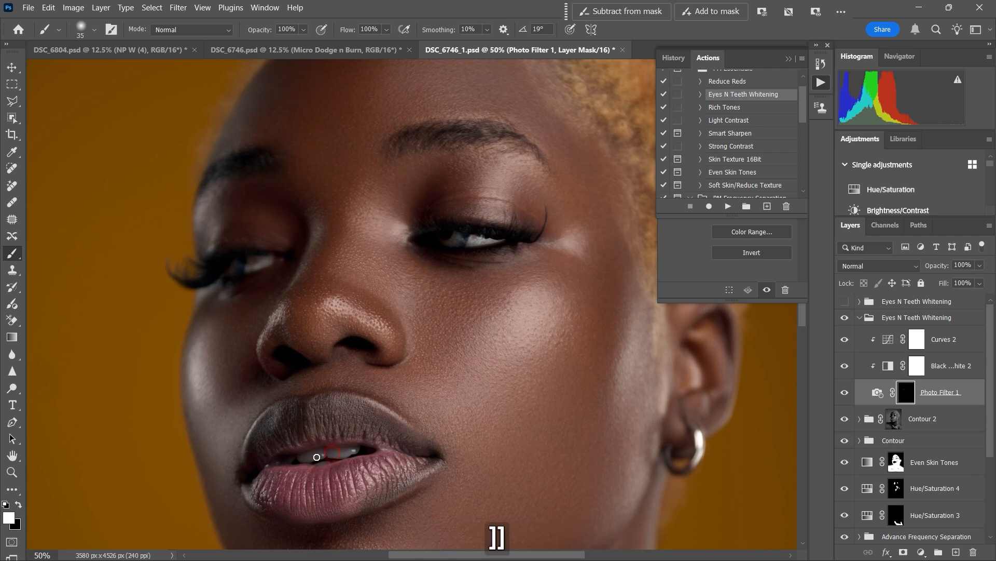
pyautogui.press('[')
pyautogui.press('[')
pyautogui.press('[')
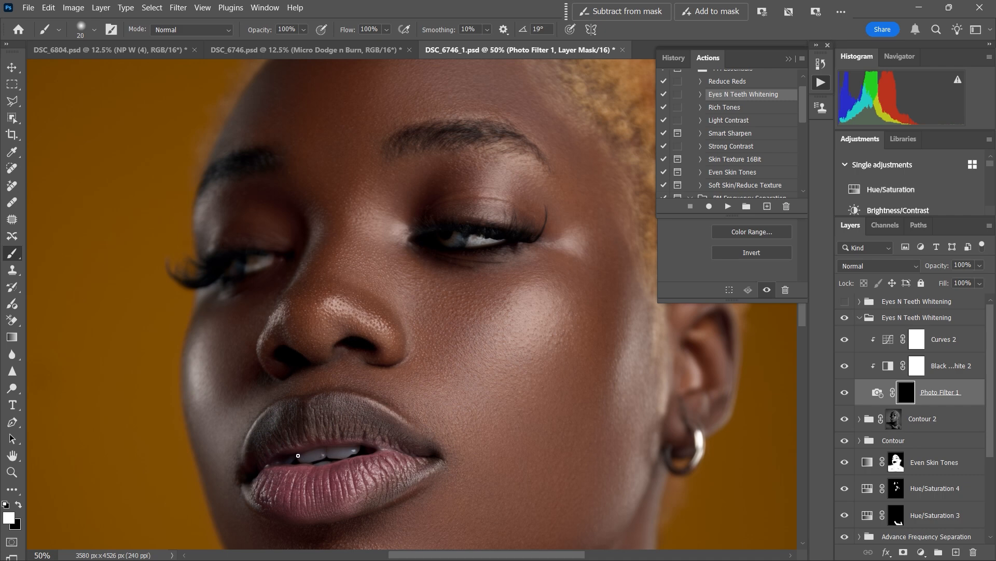
# Step: Make the newer Eyes N Teeth Whitening group visible and expand it
pyautogui.hotkey('ctrl', '-')
pyautogui.hotkey('ctrl', '-')
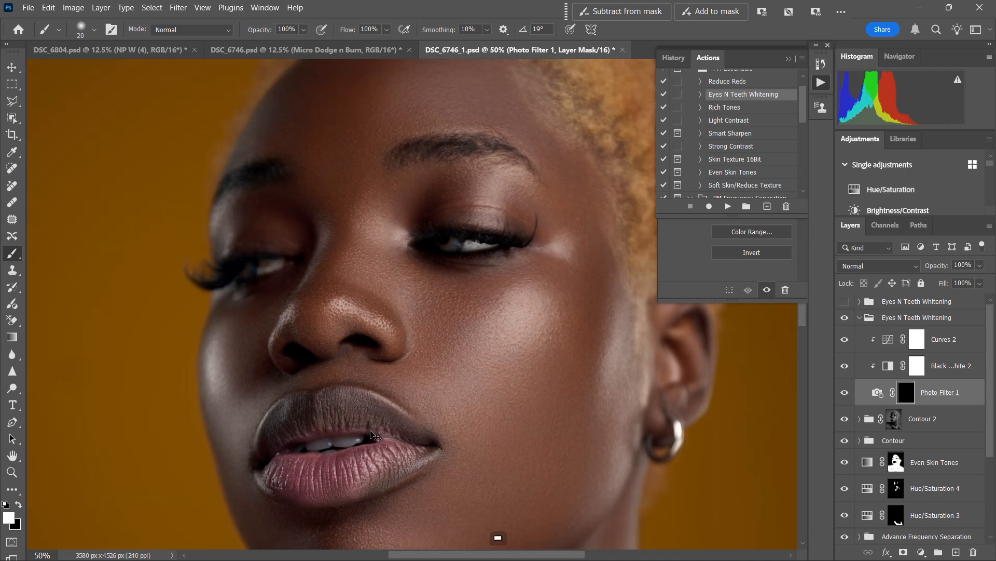
pyautogui.hotkey('ctrl', '-')
pyautogui.click(844, 301)
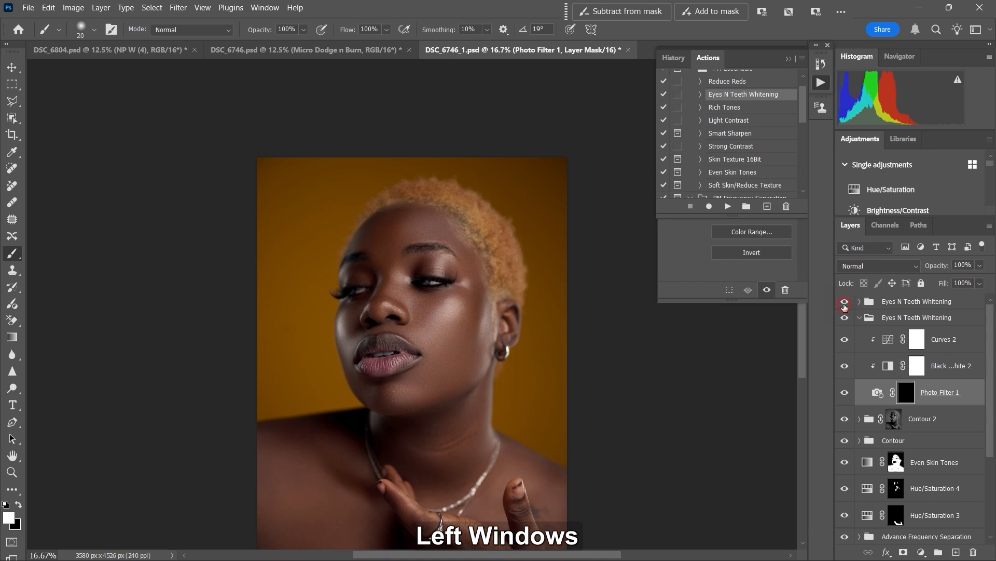
pyautogui.click(859, 302)
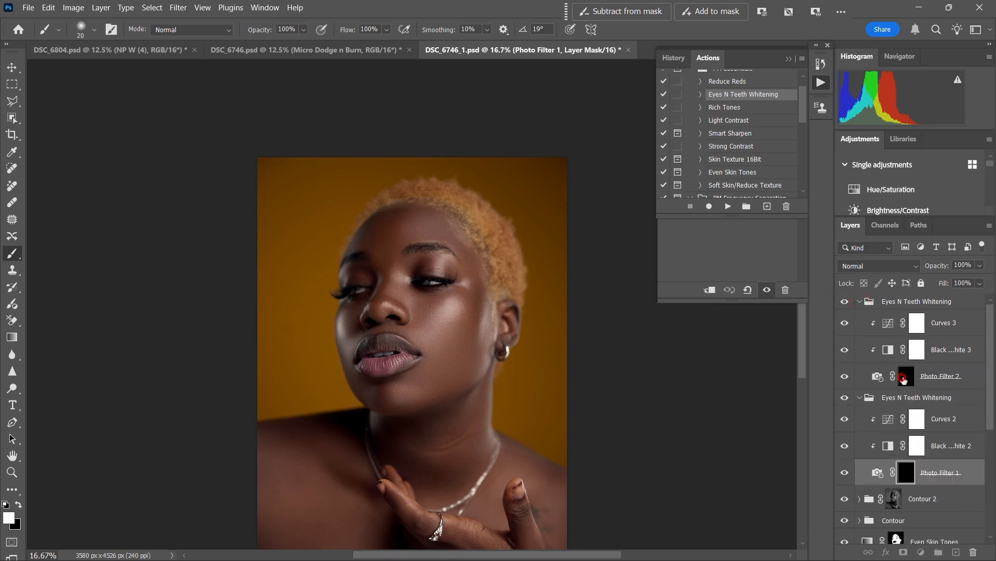
# Step: Paint white on the Photo Filter 2 mask over the eyes with a size 30 brush and over the teeth with size 25
pyautogui.click(906, 375)
pyautogui.hotkey('ctrl', '=')
pyautogui.hotkey('ctrl', '=')
pyautogui.hotkey('ctrl', '=')
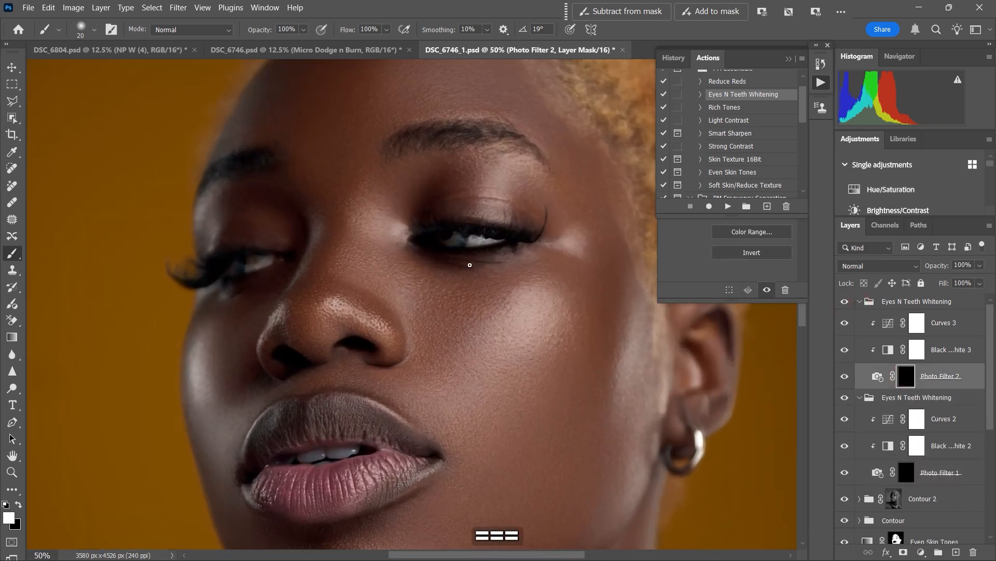
pyautogui.press(']')
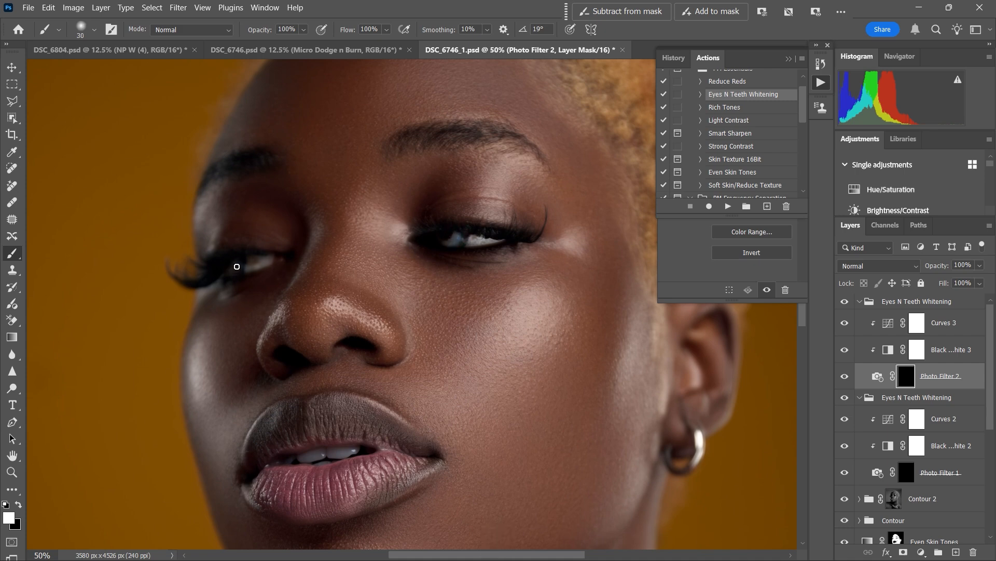
pyautogui.moveTo(236, 260); pyautogui.dragTo(241, 267)
pyautogui.click(226, 273)
pyautogui.press('[')
pyautogui.moveTo(354, 449)
pyautogui.mouseDown()
pyautogui.moveTo(304, 459)
pyautogui.moveTo(313, 458)
pyautogui.mouseUp()
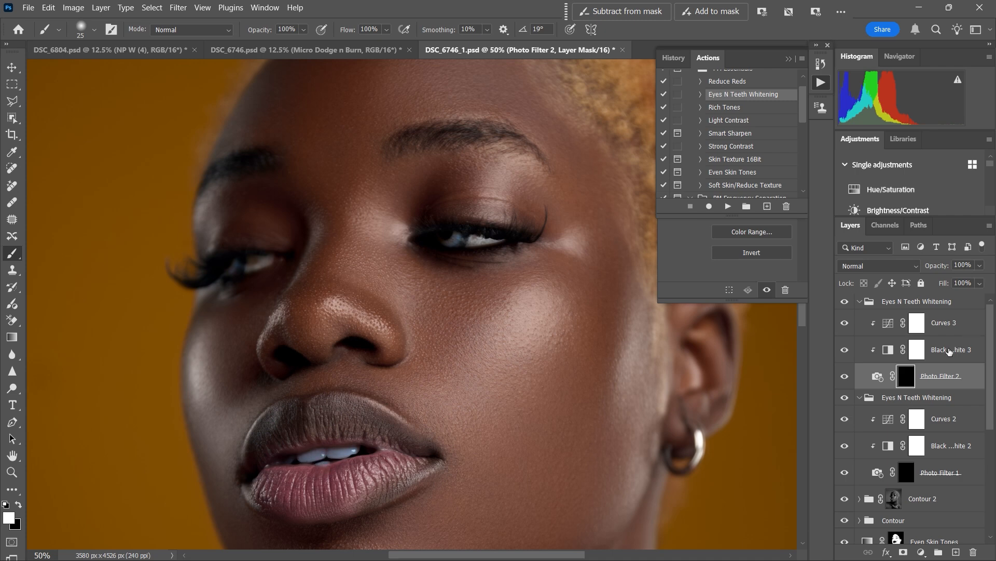
# Step: Reduce Curves 3 to 44% opacity and the upper Eyes N Teeth Whitening group to 30%, comparing the group off and on
pyautogui.click(947, 333)
pyautogui.moveTo(946, 270); pyautogui.dragTo(940, 270)
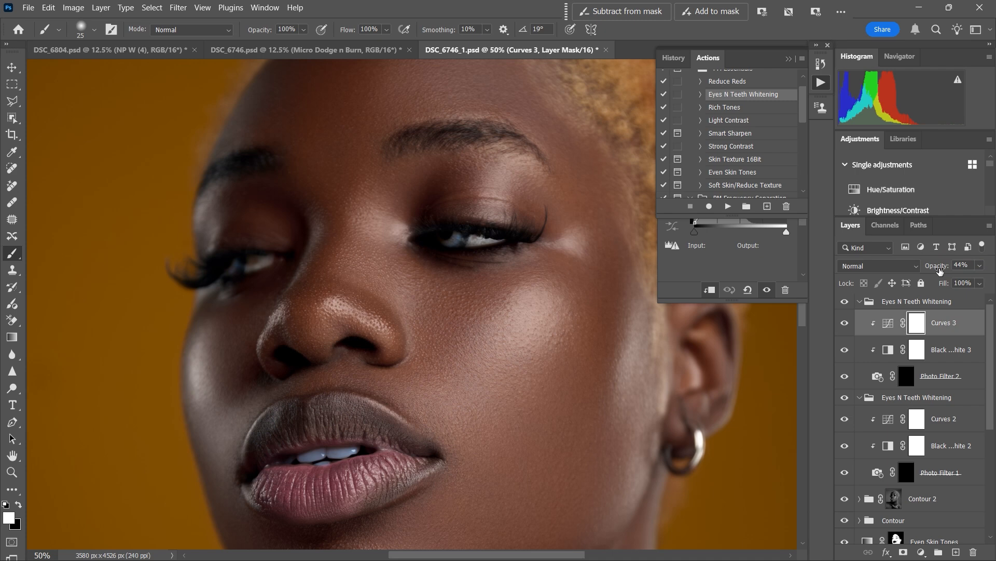
pyautogui.click(916, 296)
pyautogui.moveTo(942, 271); pyautogui.dragTo(933, 270)
pyautogui.click(845, 304)
pyautogui.click(845, 304)
pyautogui.moveTo(934, 267); pyautogui.dragTo(941, 267)
pyautogui.click(845, 303)
pyautogui.click(845, 302)
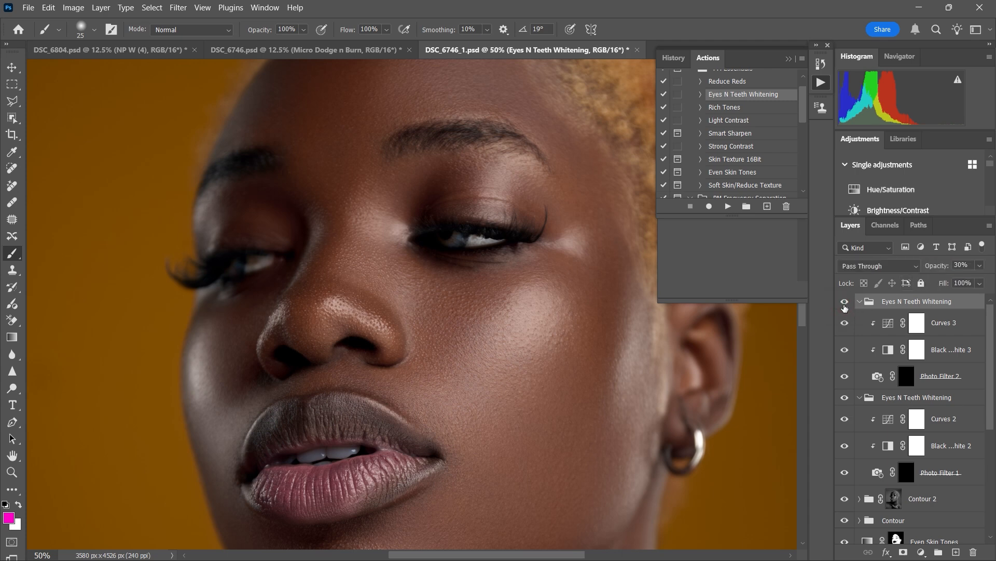
# Step: Create a new empty layer above the Eyes N Teeth Whitening group
pyautogui.hotkey('ctrl', '-')
pyautogui.hotkey('ctrl', '-')
pyautogui.hotkey('ctrl', '-')
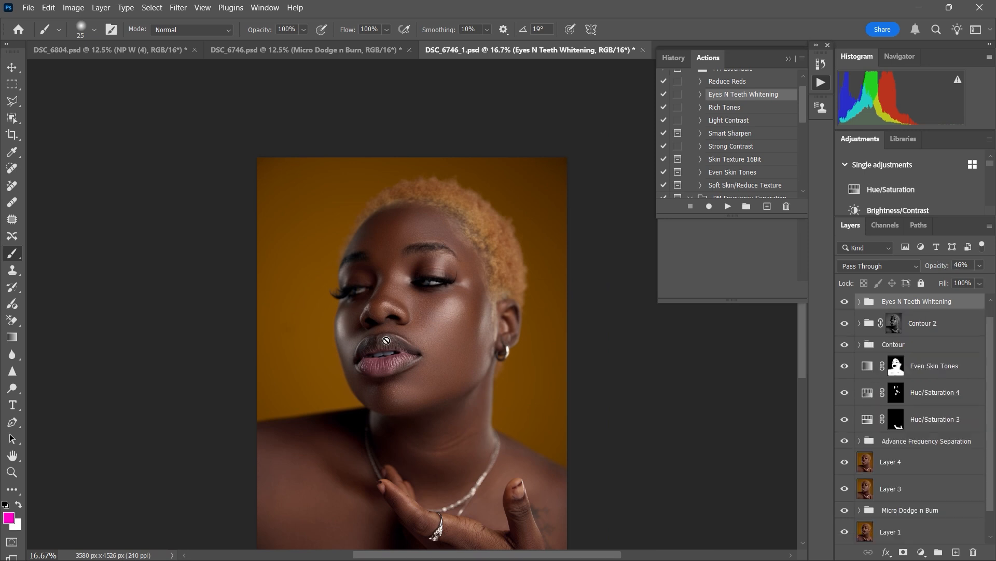
pyautogui.hotkey('ctrl', '-')
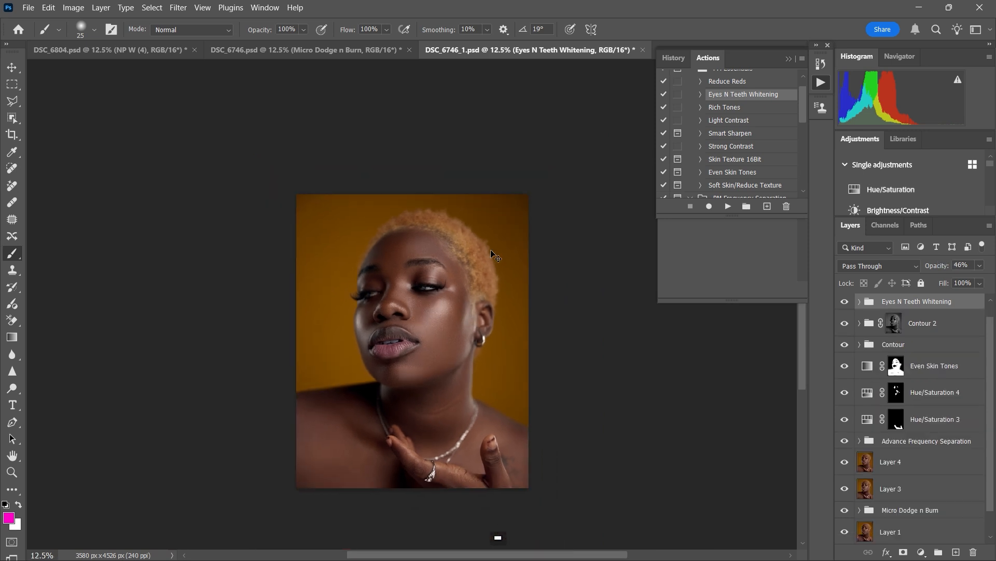
pyautogui.press('super')
pyautogui.click(955, 552)
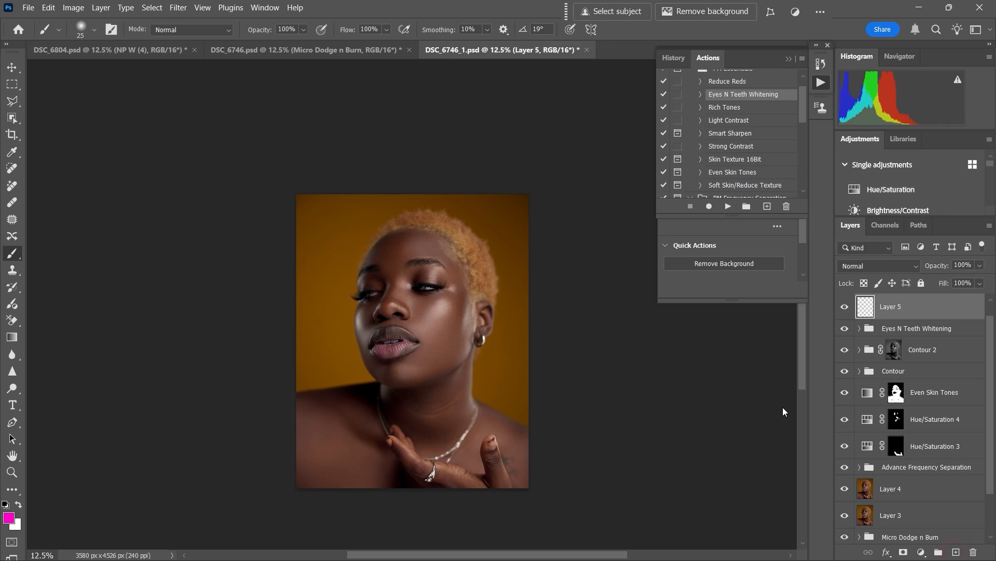
# Step: Paint short pink blush strokes on both cheeks of Layer 5 with a size 20 brush, undoing the last stray stroke
pyautogui.hotkey('ctrl', '=')
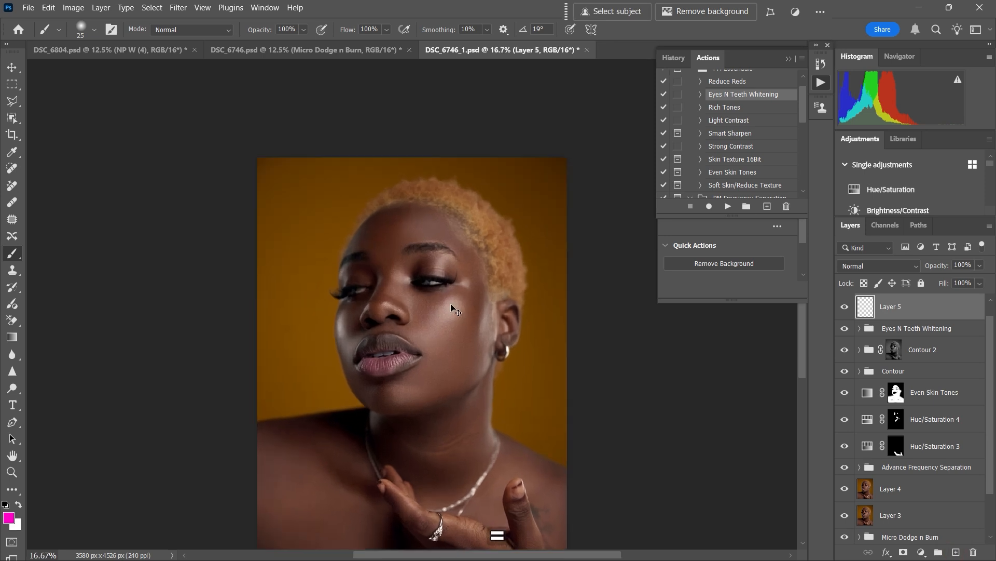
pyautogui.hotkey('ctrl', '=')
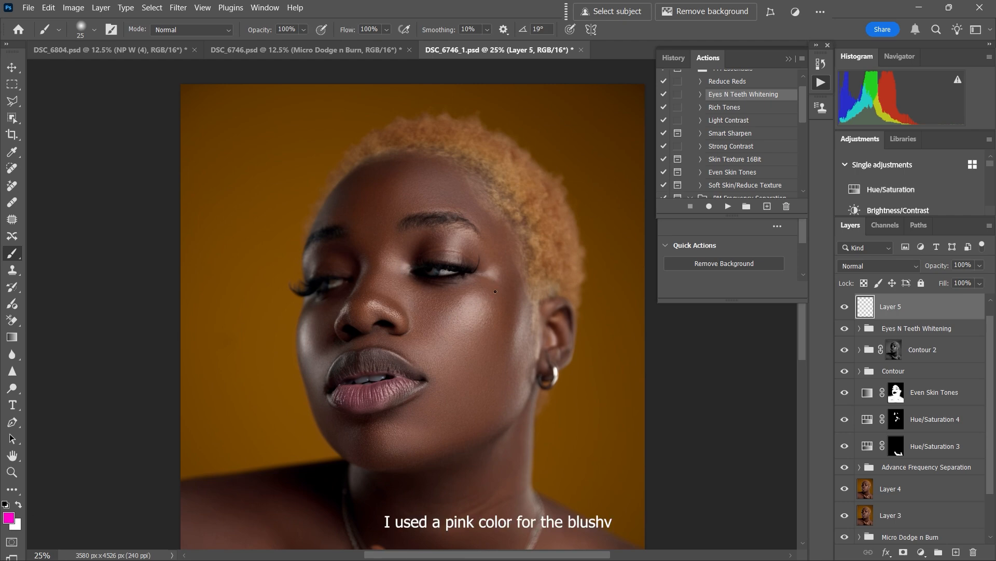
pyautogui.press('[')
pyautogui.press('[')
pyautogui.press(']')
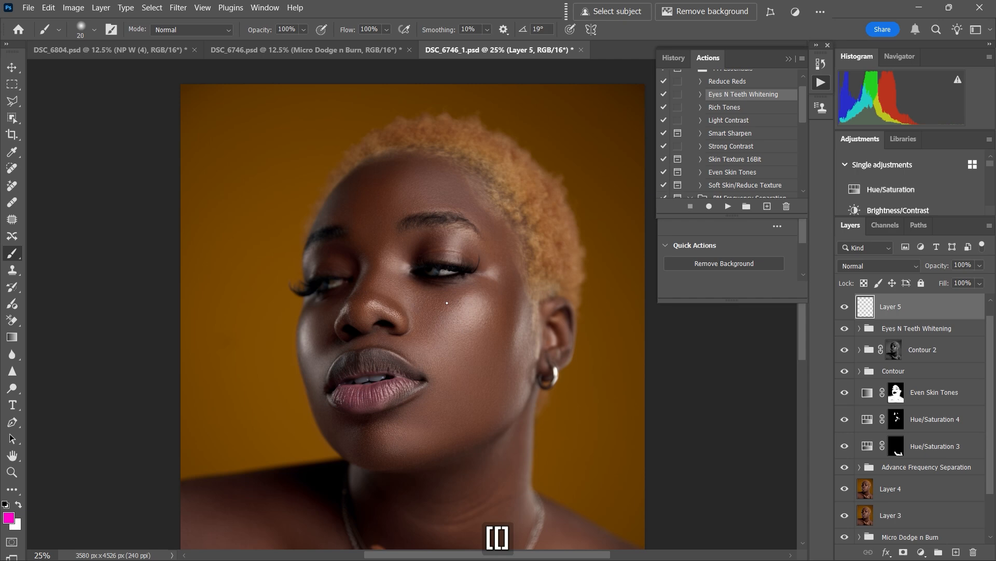
pyautogui.click(447, 295)
pyautogui.moveTo(460, 288)
pyautogui.mouseDown()
pyautogui.moveTo(457, 357)
pyautogui.moveTo(431, 322)
pyautogui.mouseUp()
pyautogui.moveTo(473, 286)
pyautogui.mouseDown()
pyautogui.moveTo(457, 345)
pyautogui.moveTo(433, 294)
pyautogui.moveTo(429, 340)
pyautogui.mouseUp()
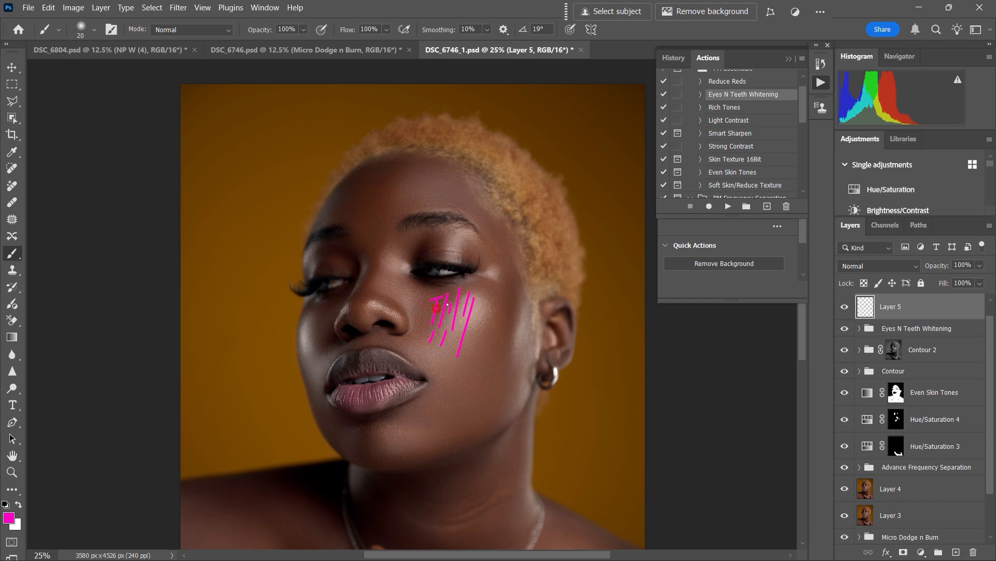
pyautogui.moveTo(462, 308); pyautogui.dragTo(473, 306)
pyautogui.moveTo(454, 326)
pyautogui.mouseDown()
pyautogui.moveTo(464, 323)
pyautogui.moveTo(450, 338)
pyautogui.mouseUp()
pyautogui.moveTo(482, 306)
pyautogui.mouseDown()
pyautogui.moveTo(461, 366)
pyautogui.moveTo(462, 345)
pyautogui.mouseUp()
pyautogui.moveTo(441, 332); pyautogui.dragTo(459, 335)
pyautogui.moveTo(306, 325); pyautogui.dragTo(310, 364)
pyautogui.hotkey('ctrl', 'z')
# Step: Apply a Gaussian Blur to Layer 5 strong enough to turn the pink strokes into a soft blush
pyautogui.click(178, 9)
pyautogui.moveTo(210, 179)
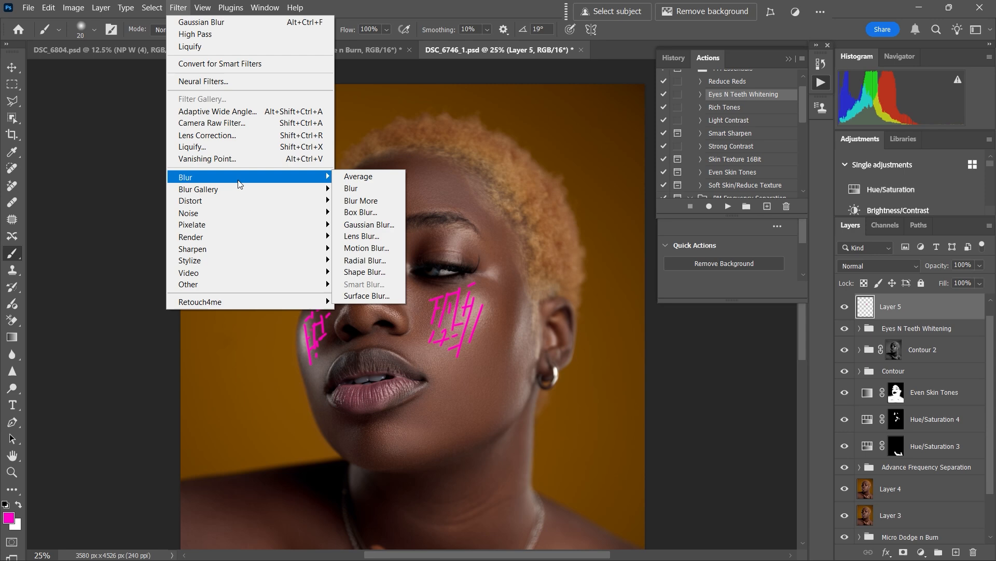
pyautogui.click(366, 225)
pyautogui.moveTo(633, 344); pyautogui.dragTo(664, 343)
pyautogui.click(740, 170)
pyautogui.press('b')
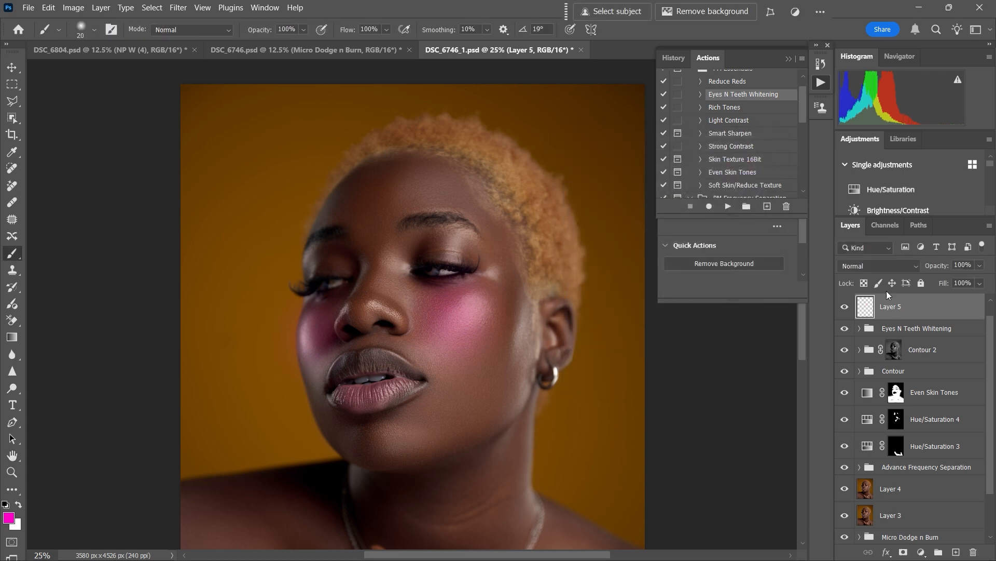
# Step: Set the blush layer's blend mode to Soft Light and its opacity to 54%
pyautogui.click(882, 266)
pyautogui.click(861, 374)
pyautogui.moveTo(945, 268); pyautogui.dragTo(933, 271)
pyautogui.hotkey('ctrl', '-')
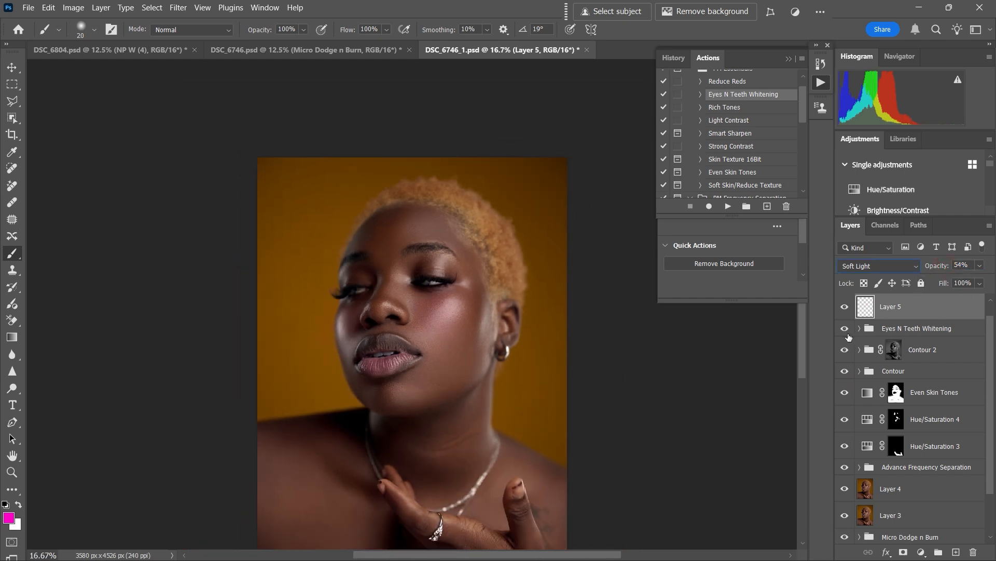
# Step: Fine-tune the blush layer's opacity for a subtle effect, repeatedly comparing the cheeks with the layer off and on
pyautogui.click(845, 308)
pyautogui.click(845, 307)
pyautogui.click(846, 312)
pyautogui.moveTo(944, 266); pyautogui.dragTo(943, 270)
pyautogui.click(846, 310)
pyautogui.click(846, 310)
pyautogui.click(846, 311)
pyautogui.click(846, 311)
pyautogui.moveTo(937, 268); pyautogui.dragTo(941, 268)
pyautogui.click(940, 268)
pyautogui.moveTo(942, 268); pyautogui.dragTo(940, 267)
pyautogui.click(844, 310)
pyautogui.moveTo(941, 268); pyautogui.dragTo(938, 268)
pyautogui.click(847, 309)
pyautogui.click(847, 310)
pyautogui.moveTo(939, 267); pyautogui.dragTo(944, 269)
pyautogui.click(846, 310)
pyautogui.click(846, 310)
# Step: Create a new layer above the blush and paint the lower lip solid pink, finishing with a size 50 brush
pyautogui.click(956, 552)
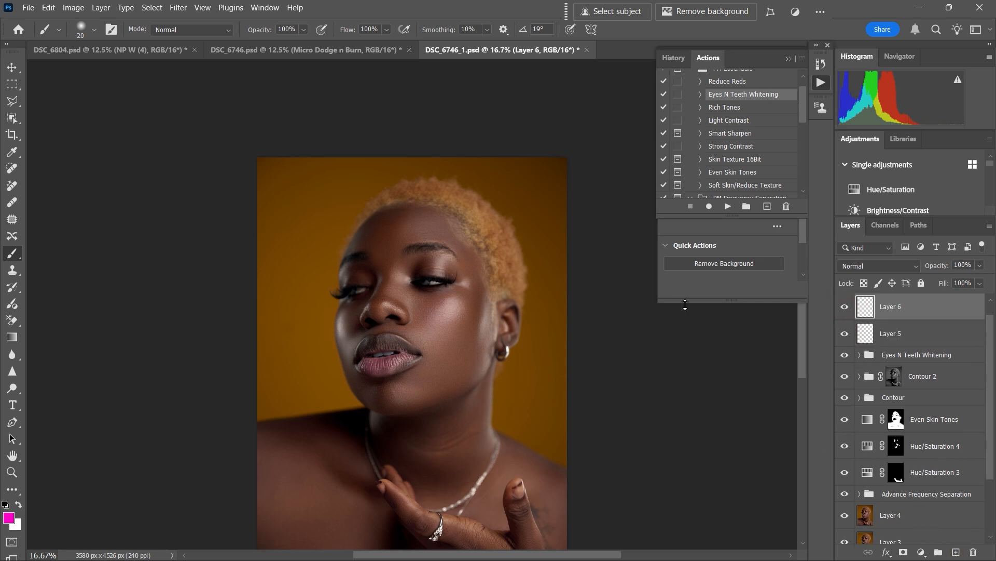
pyautogui.hotkey('ctrl', '+')
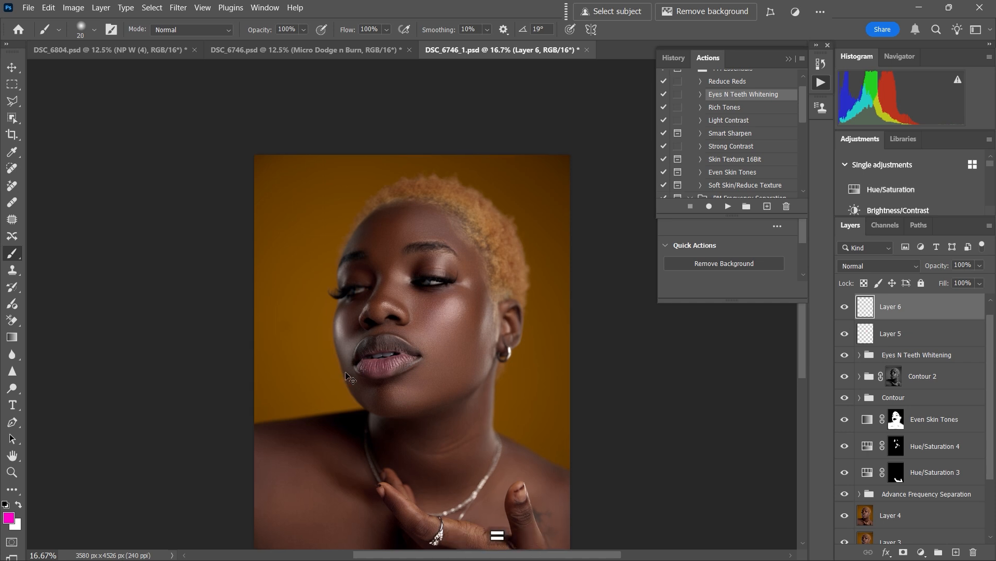
pyautogui.press(']')
pyautogui.press(']')
pyautogui.press(']')
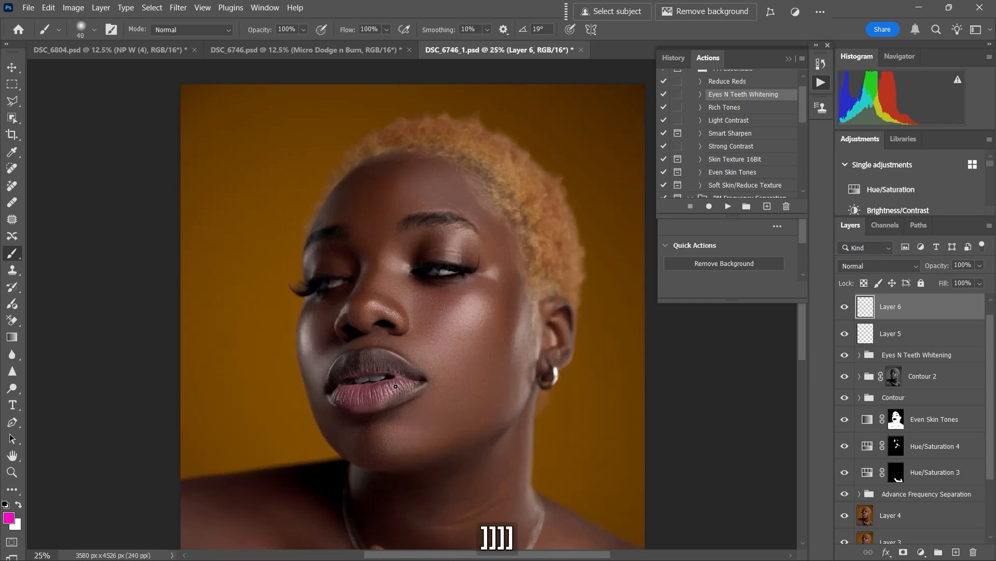
pyautogui.press(']')
pyautogui.press(']')
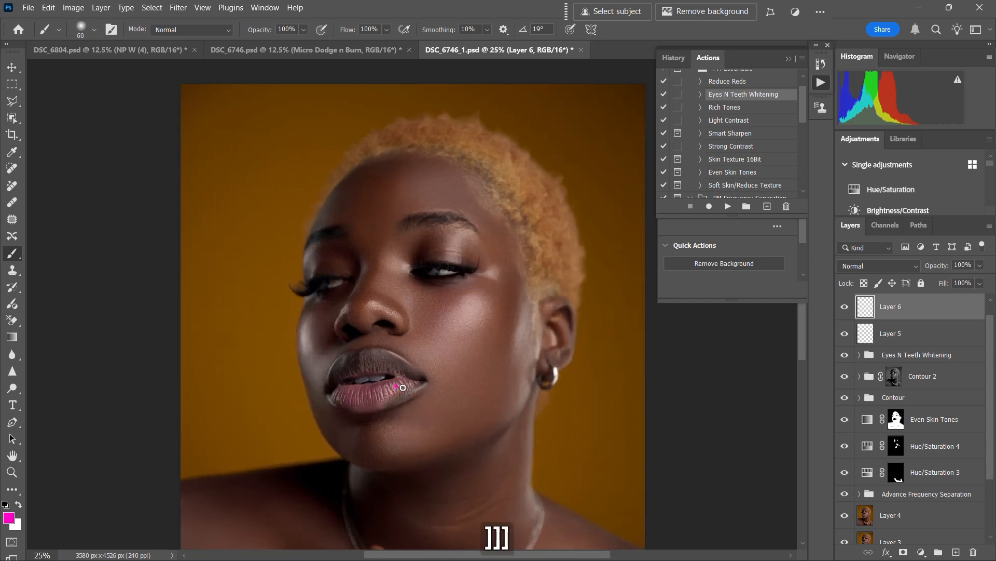
pyautogui.press(']')
pyautogui.moveTo(402, 382)
pyautogui.mouseDown()
pyautogui.moveTo(338, 392)
pyautogui.moveTo(361, 401)
pyautogui.moveTo(418, 383)
pyautogui.moveTo(395, 381)
pyautogui.moveTo(383, 392)
pyautogui.moveTo(400, 393)
pyautogui.moveTo(371, 406)
pyautogui.moveTo(333, 393)
pyautogui.moveTo(387, 388)
pyautogui.moveTo(348, 389)
pyautogui.mouseUp()
pyautogui.press('[')
pyautogui.press('[')
pyautogui.press('[')
pyautogui.press(']')
pyautogui.hotkey('ctrl', 'z')
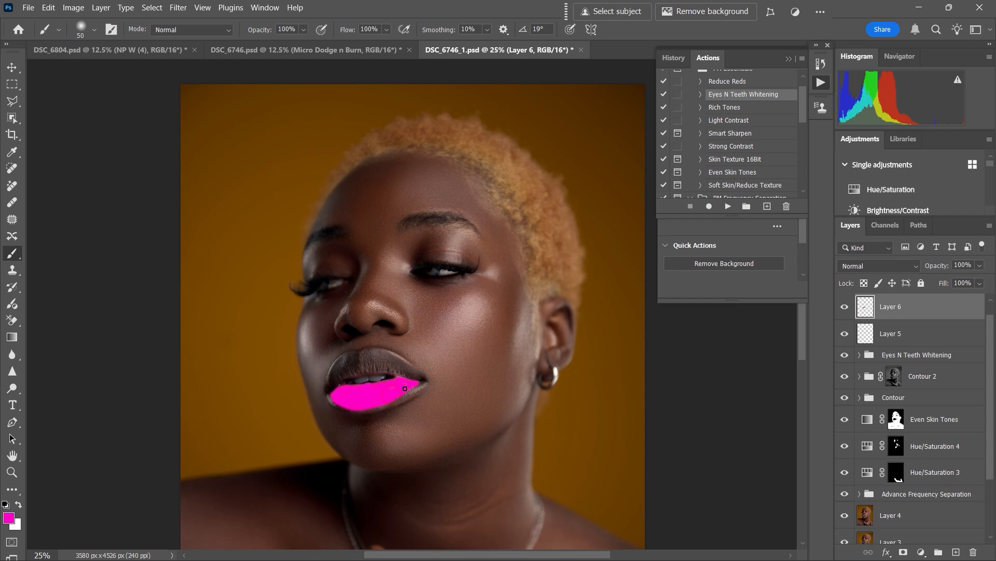
# Step: Set the pink lip layer's blend mode to Soft Light and its opacity to 18%
pyautogui.click(877, 266)
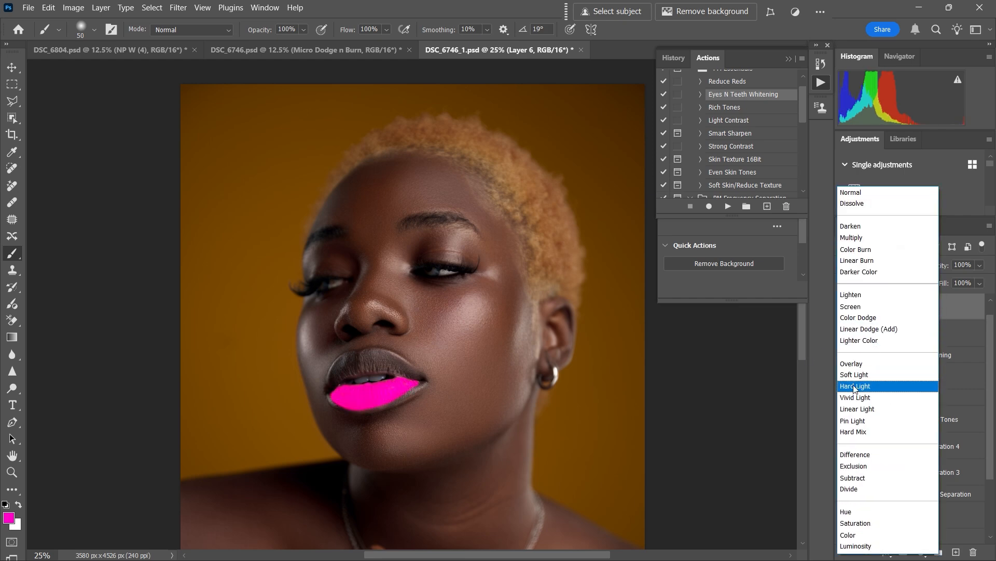
pyautogui.click(857, 382)
pyautogui.moveTo(948, 266); pyautogui.dragTo(932, 268)
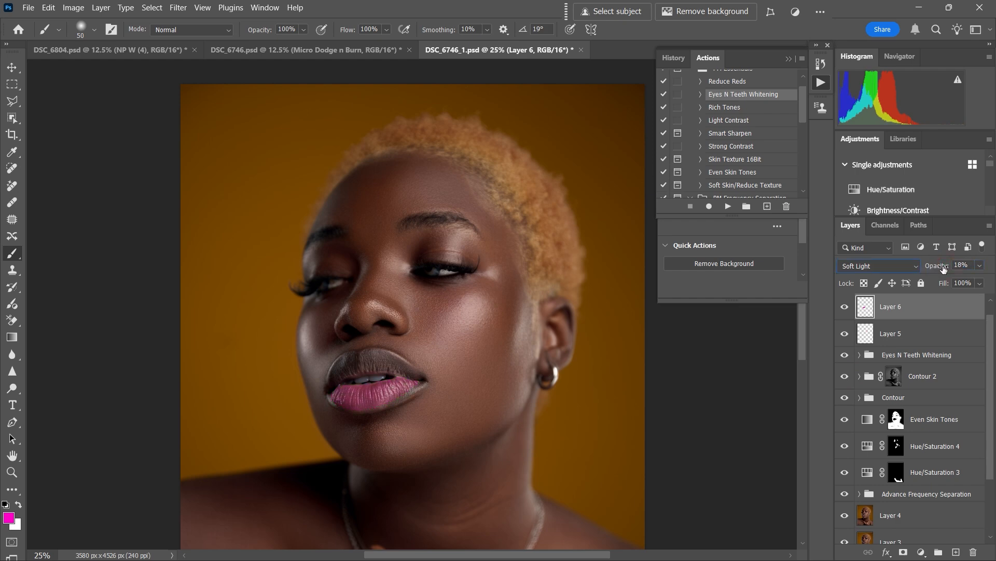
# Step: Lower the lip layer's opacity to 12% and compare the lips with the layer off and on
pyautogui.click(844, 308)
pyautogui.click(845, 307)
pyautogui.moveTo(944, 267); pyautogui.dragTo(937, 269)
pyautogui.click(845, 308)
pyautogui.click(842, 311)
pyautogui.hotkey('ctrl', '-')
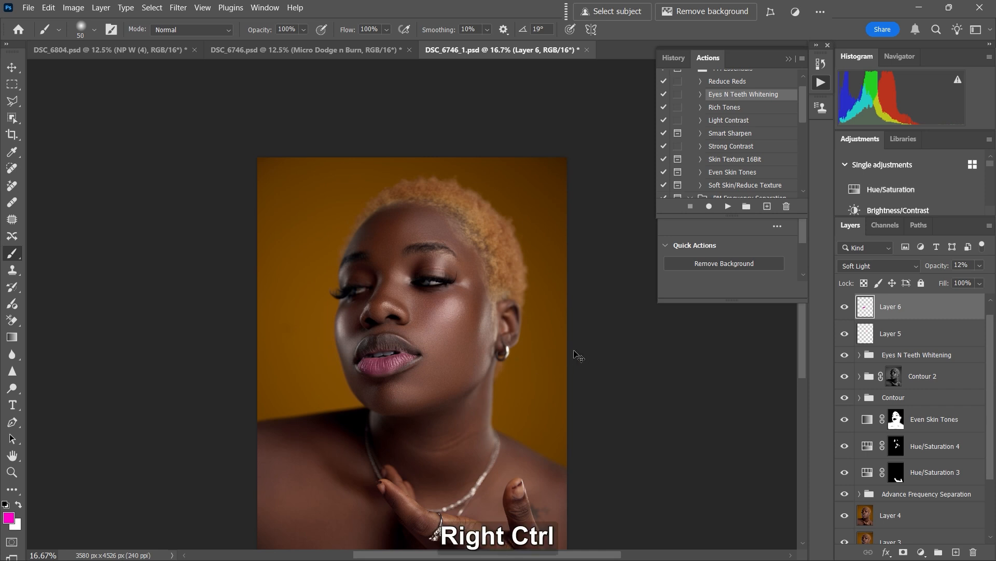
# Step: Paint additional pink along the edge and corner of the lower lip on Layer 6
pyautogui.hotkey('ctrl', '+')
pyautogui.hotkey('ctrl', '+')
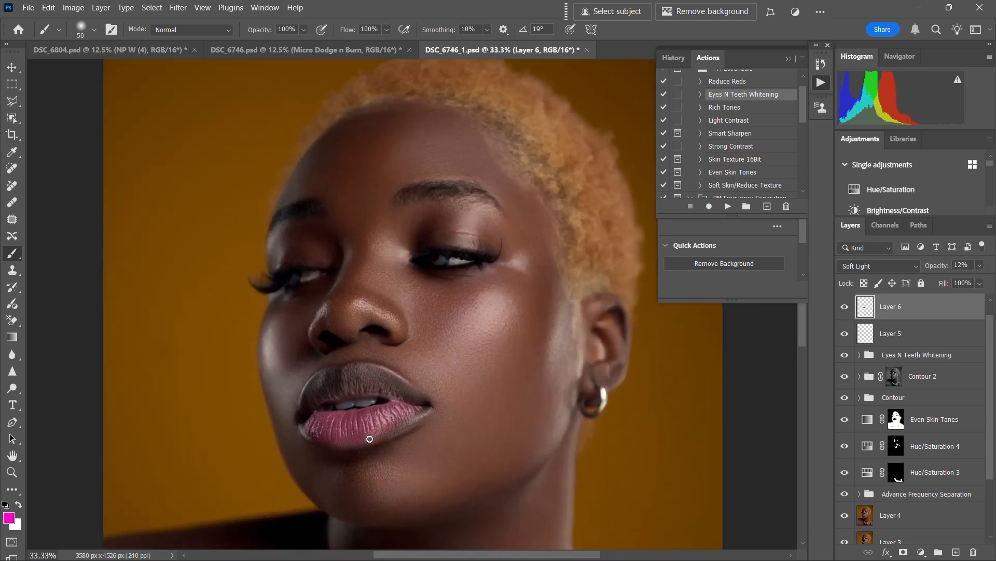
pyautogui.moveTo(344, 443)
pyautogui.mouseDown()
pyautogui.moveTo(413, 411)
pyautogui.moveTo(377, 431)
pyautogui.mouseUp()
pyautogui.moveTo(307, 432); pyautogui.dragTo(335, 418)
pyautogui.hotkey('ctrl', '-')
pyautogui.hotkey('ctrl', '-')
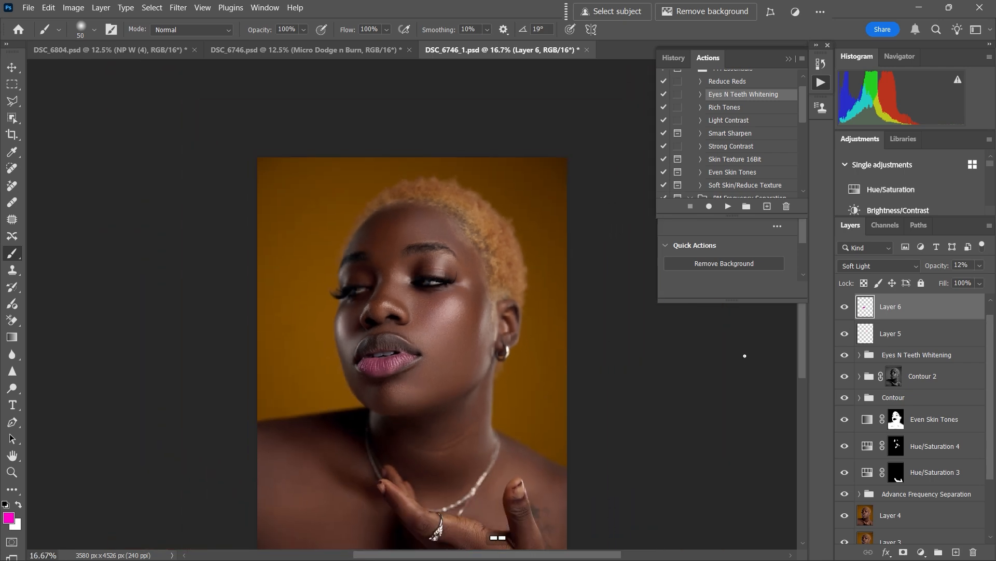
# Step: Fine-tune the lip layer's opacity, settling on 12%, while checking the retouched lips with the layer off and on
pyautogui.moveTo(937, 266); pyautogui.dragTo(935, 266)
pyautogui.click(844, 307)
pyautogui.click(845, 307)
pyautogui.moveTo(936, 266); pyautogui.dragTo(939, 265)
pyautogui.hotkey('ctrl', '-')
pyautogui.hotkey('ctrl', '+')
# Step: Group Layer 5 and Layer 6, name the group "Make up", and check its effect and contents
pyautogui.keyDown('ctrl'); pyautogui.click(898, 337); pyautogui.keyUp('ctrl')
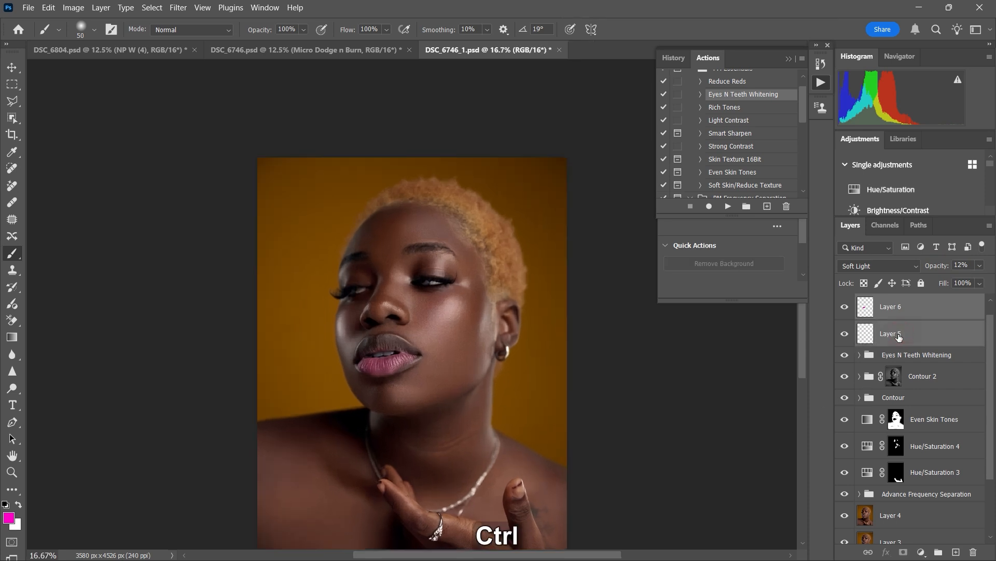
pyautogui.hotkey('ctrl', 'g')
pyautogui.doubleClick(892, 301)
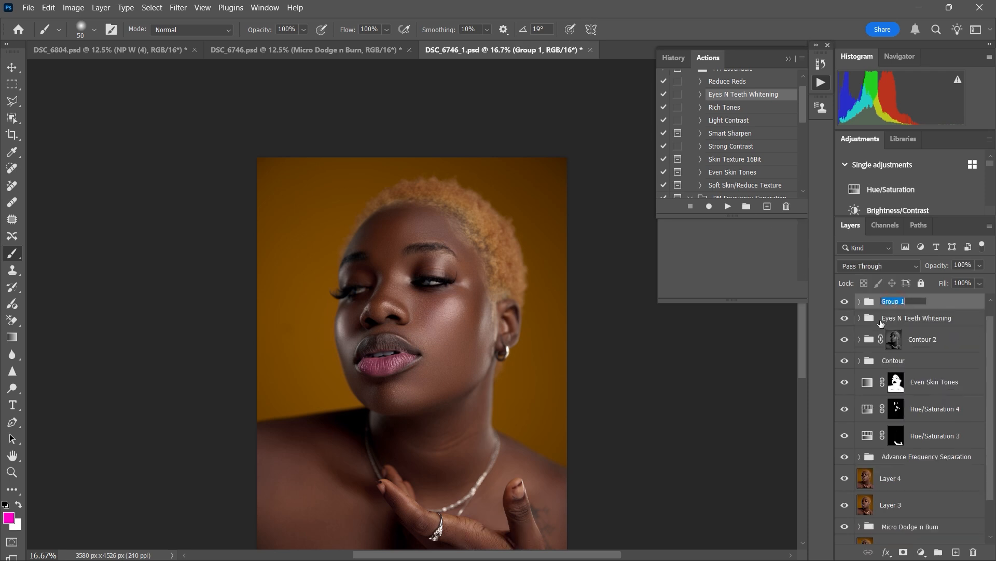
pyautogui.press('shift')
pyautogui.write('Make uop')
pyautogui.press('Return')
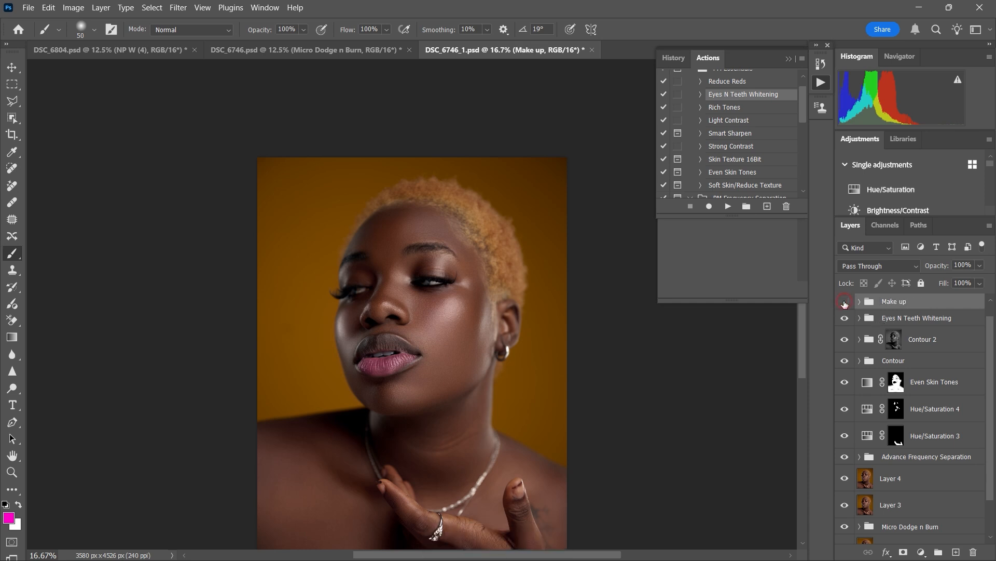
pyautogui.click(845, 303)
pyautogui.click(860, 301)
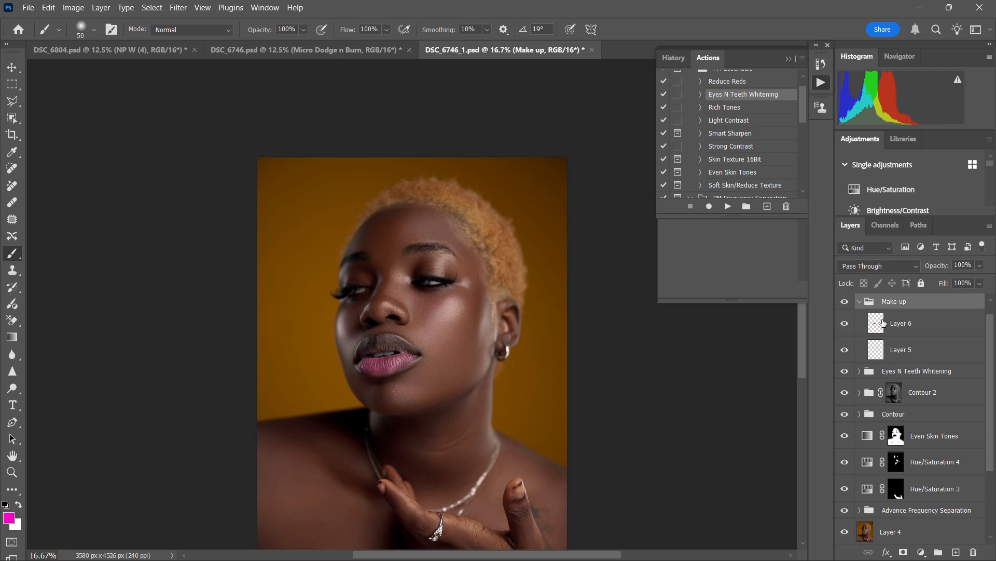
pyautogui.click(856, 303)
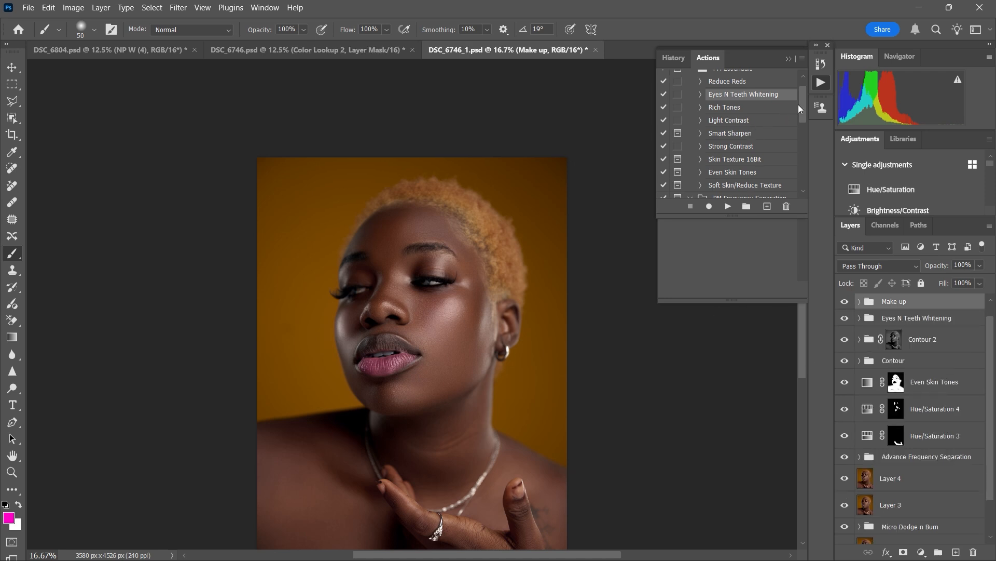
# Step: Run the Rich Tones action above the Make up group and set the resulting layer's opacity to 13%
pyautogui.scroll(-1, 797, 111)
pyautogui.click(732, 94)
pyautogui.click(728, 206)
pyautogui.moveTo(941, 270); pyautogui.dragTo(940, 267)
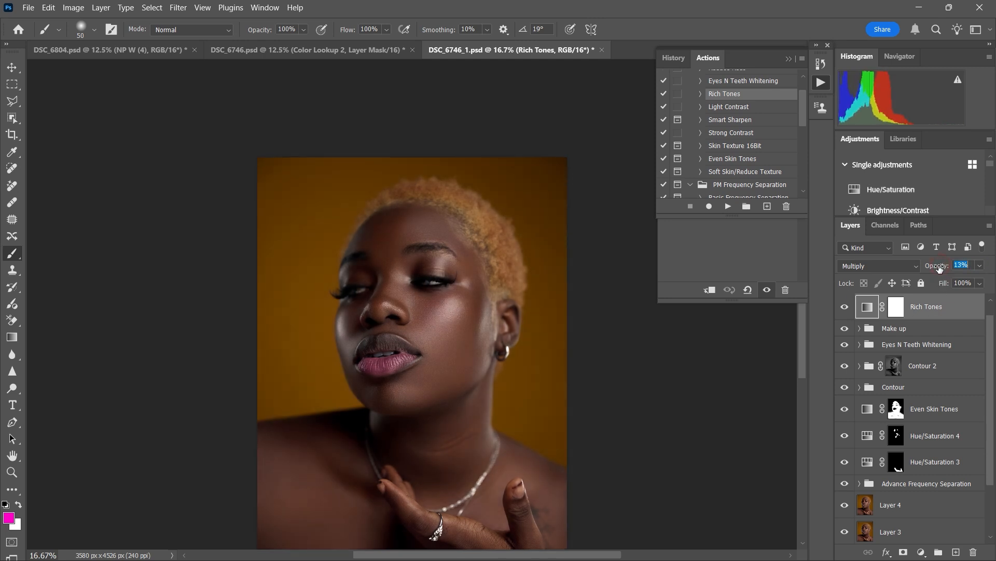
# Step: Compare the whole portrait with the Rich Tones layer off and on, and set its opacity to 11%
pyautogui.click(845, 308)
pyautogui.click(845, 308)
pyautogui.hotkey('ctrl', '-')
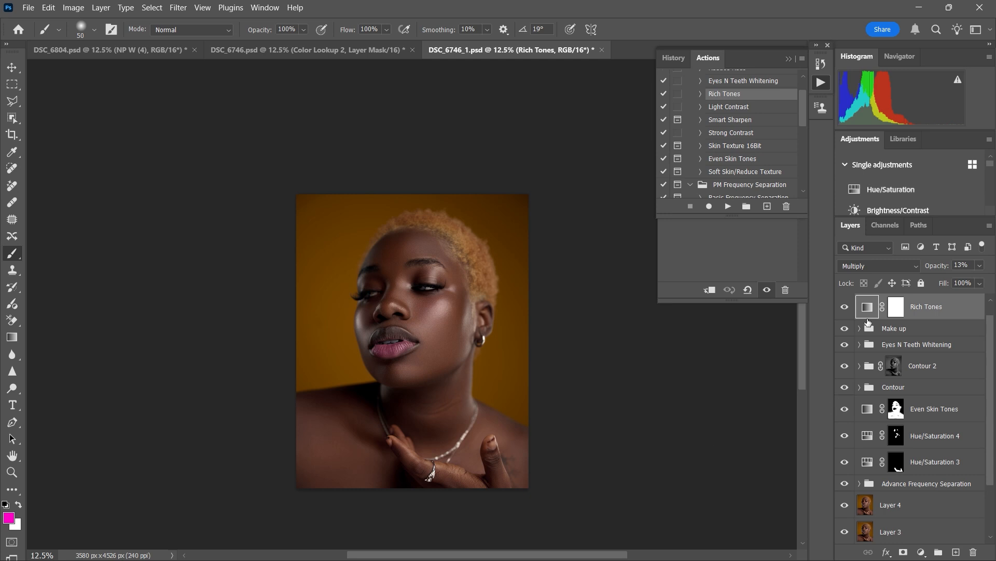
pyautogui.moveTo(941, 266); pyautogui.dragTo(940, 266)
pyautogui.press('Return')
# Step: Add two Color Lookup adjustment layers above Rich Tones and hide the upper one
pyautogui.click(921, 552)
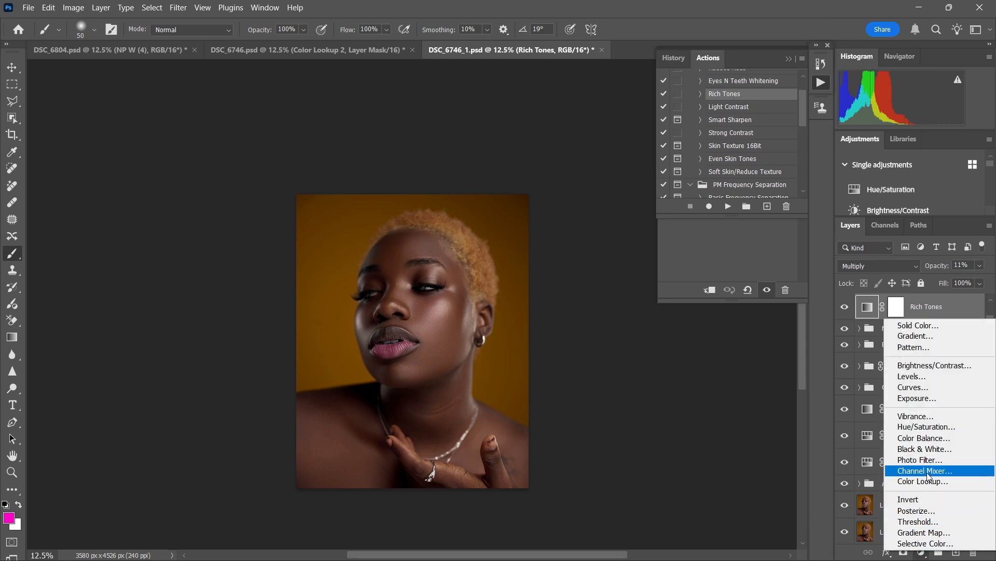
pyautogui.click(933, 482)
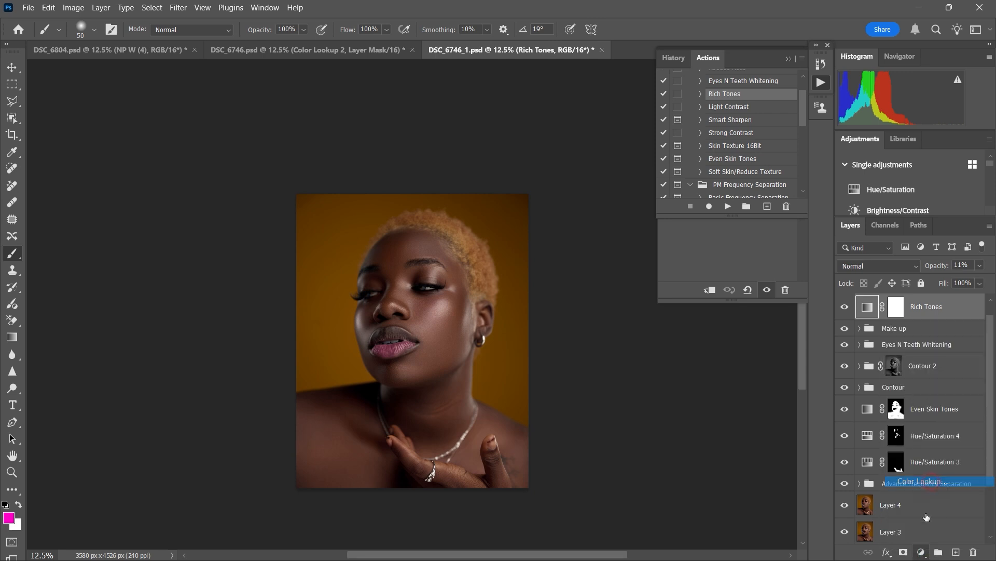
pyautogui.click(923, 553)
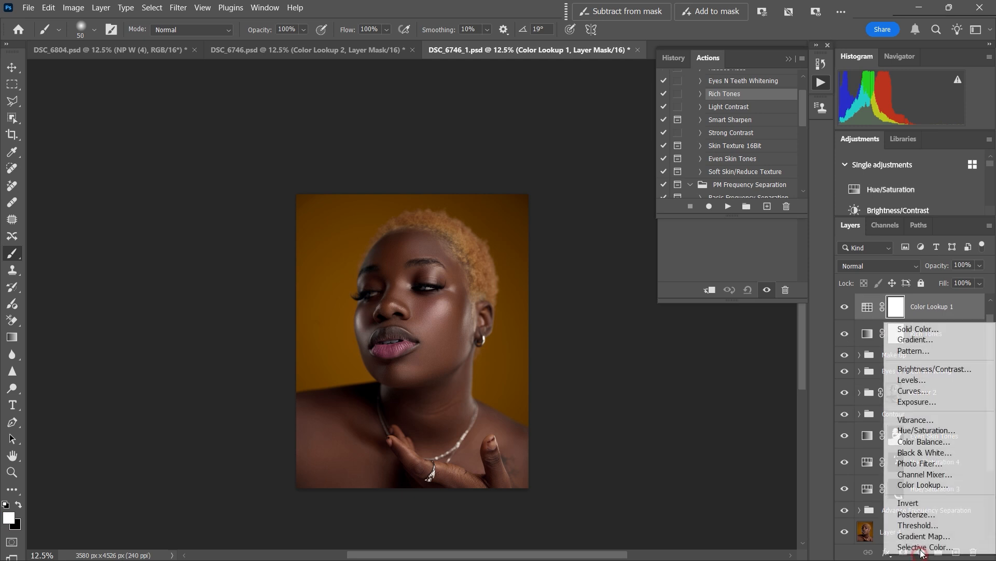
pyautogui.click(926, 485)
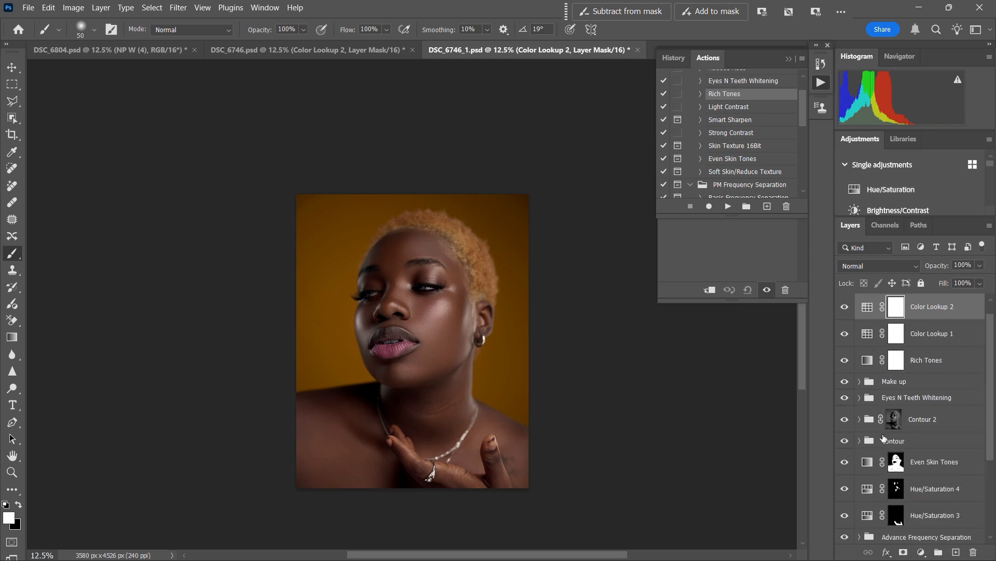
pyautogui.click(845, 307)
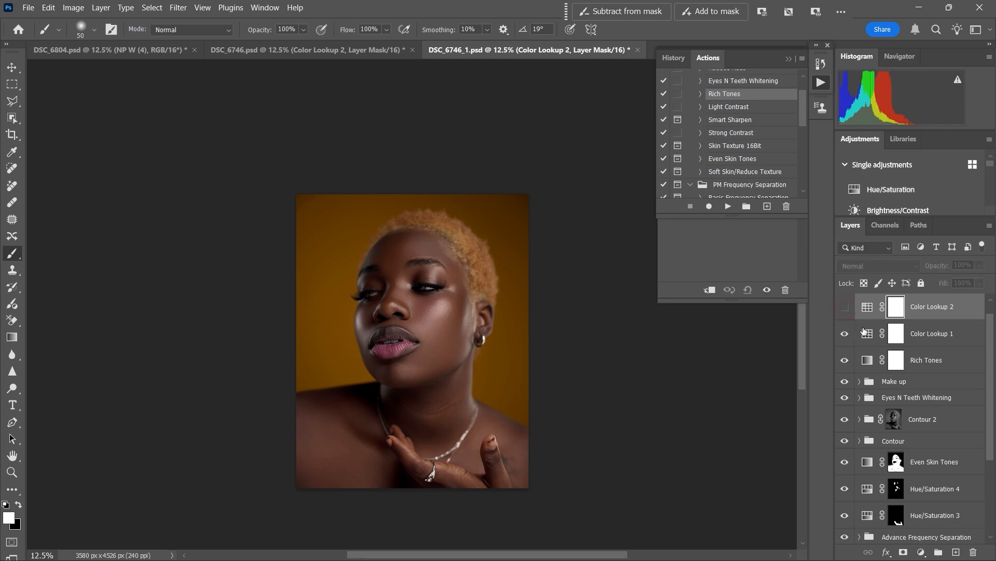
# Step: Load the Light Skin 2.CUBE 3D LUT into the Color Lookup 1 layer and set the layer's opacity to 13%
pyautogui.click(868, 337)
pyautogui.click(789, 59)
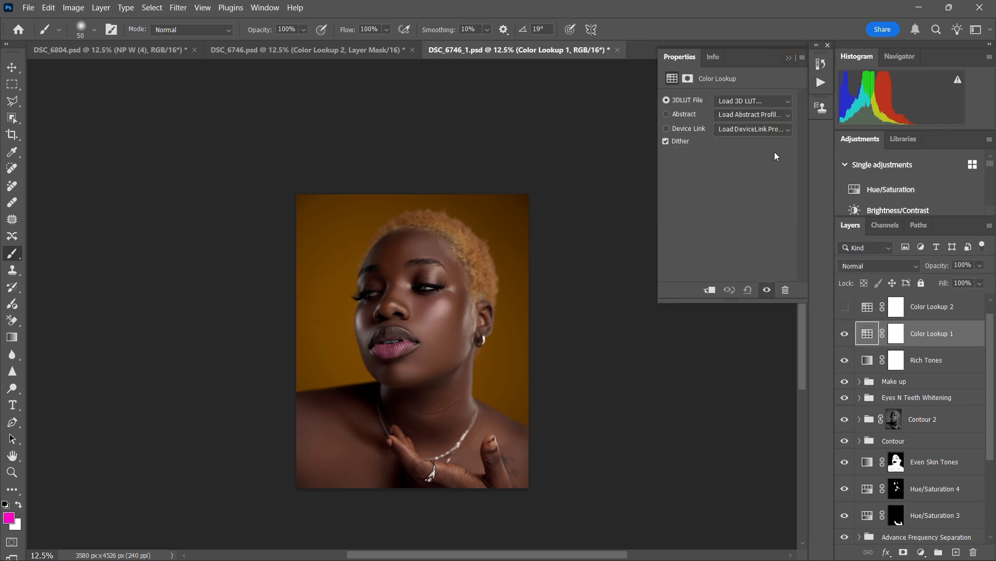
pyautogui.click(765, 100)
pyautogui.click(749, 120)
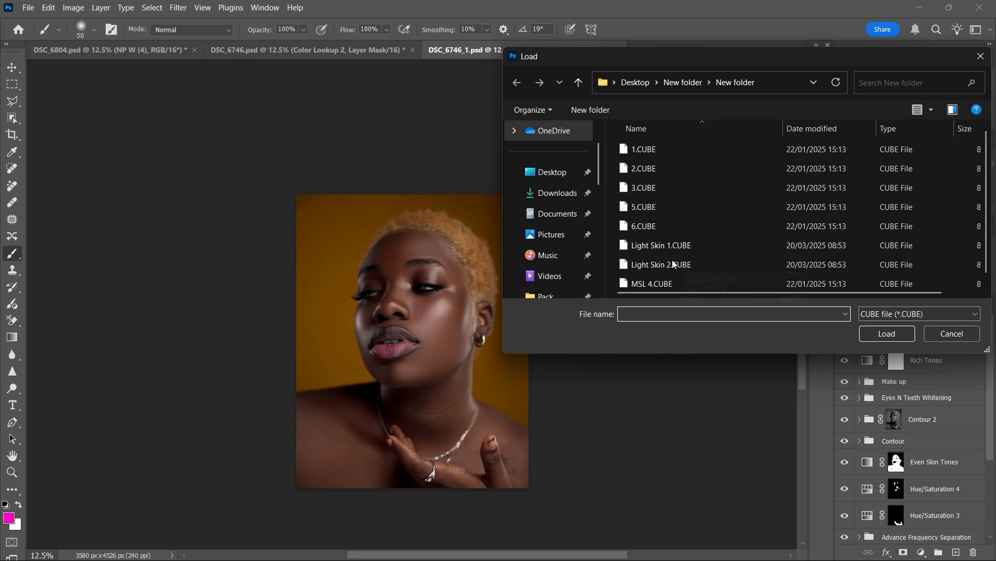
pyautogui.click(691, 265)
pyautogui.doubleClick(702, 265)
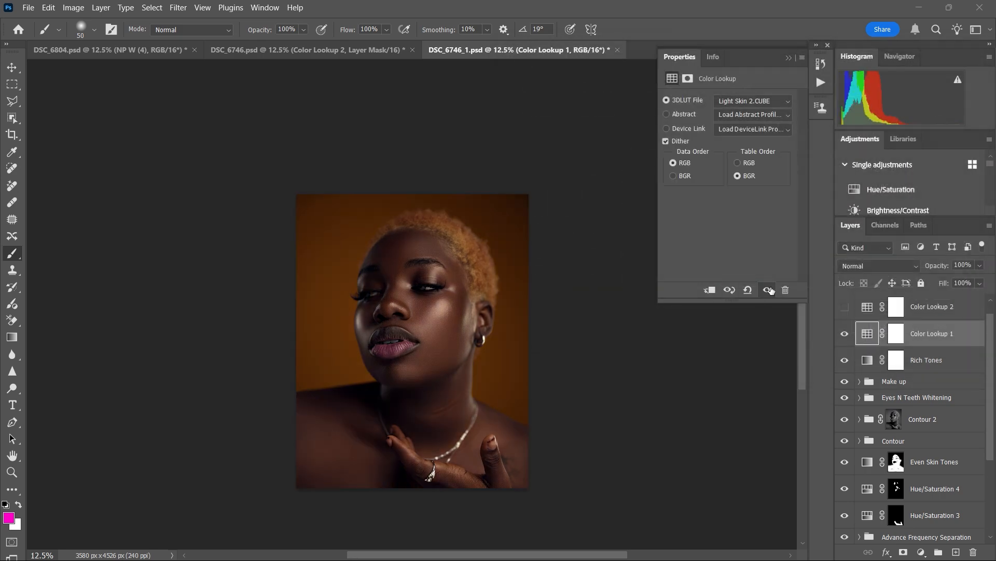
pyautogui.moveTo(945, 267)
pyautogui.mouseDown()
pyautogui.moveTo(932, 269)
pyautogui.moveTo(941, 269)
pyautogui.mouseUp()
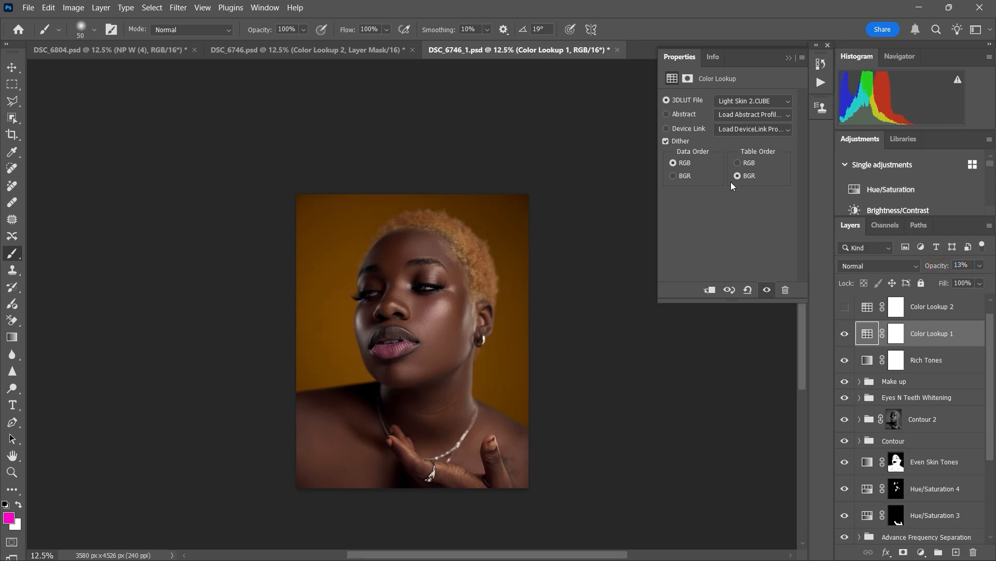
# Step: Show Color Lookup 2, load the 2.CUBE 3D LUT, set the layer's opacity to 29%, and compare it off and on
pyautogui.click(846, 307)
pyautogui.click(865, 308)
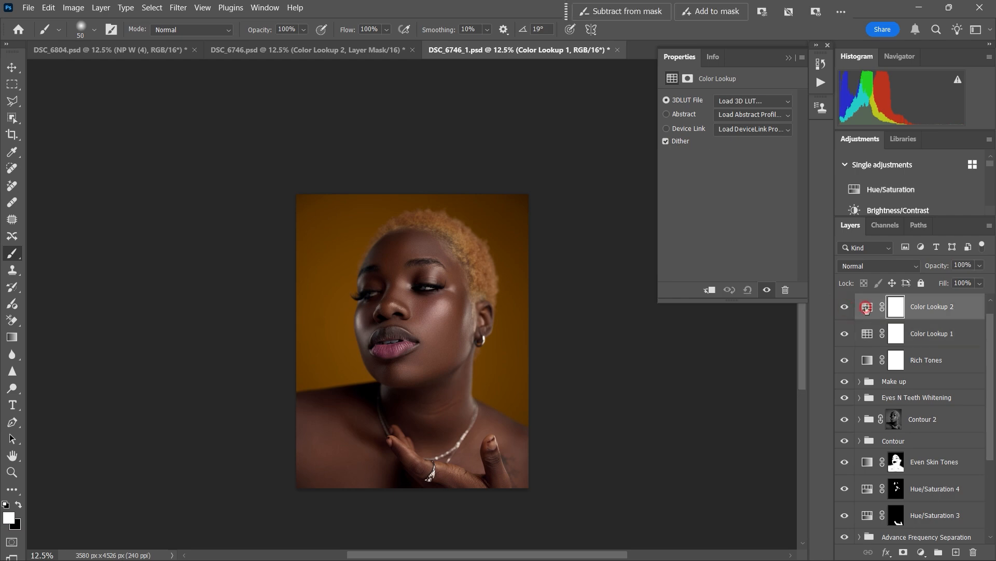
pyautogui.click(783, 103)
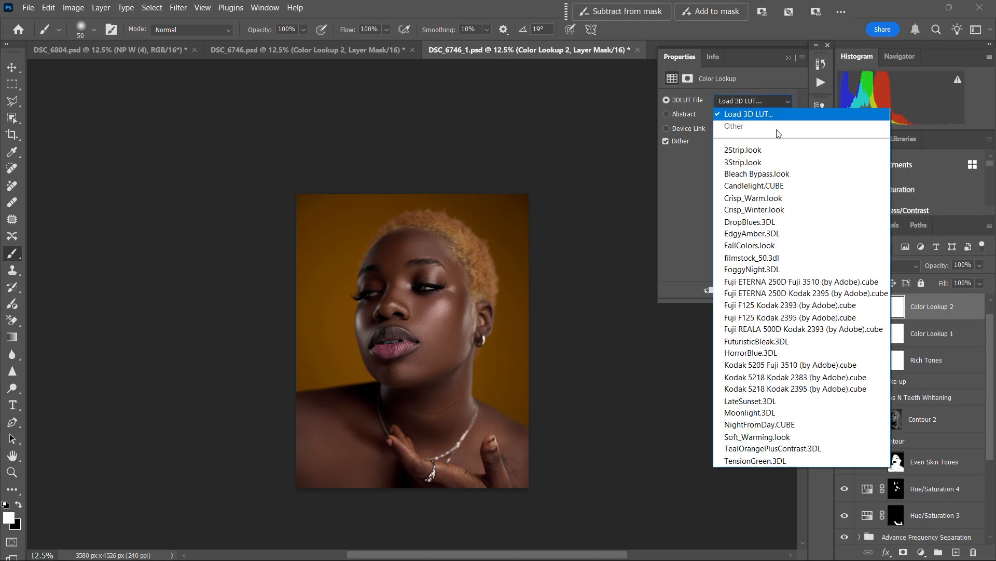
pyautogui.click(762, 114)
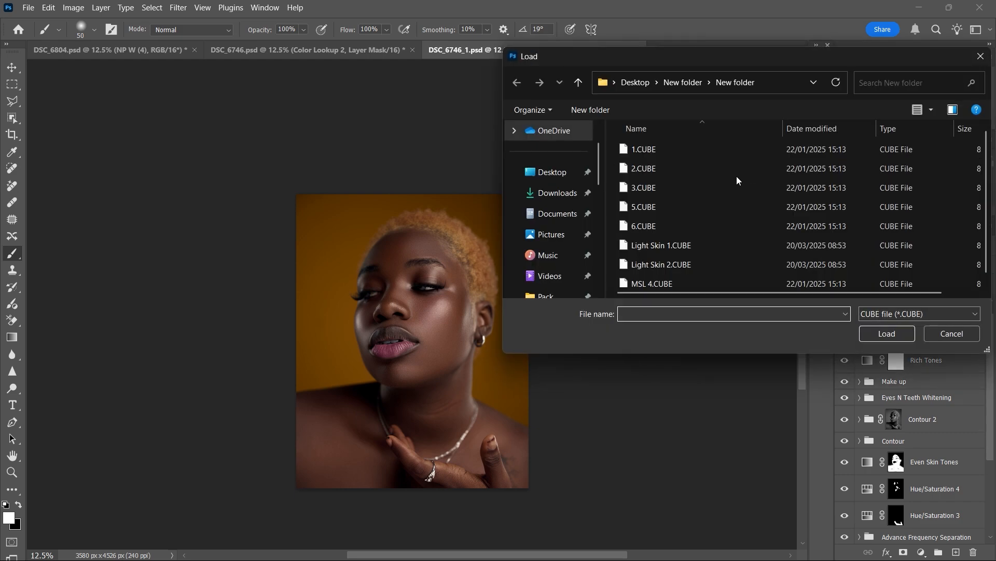
pyautogui.doubleClick(689, 169)
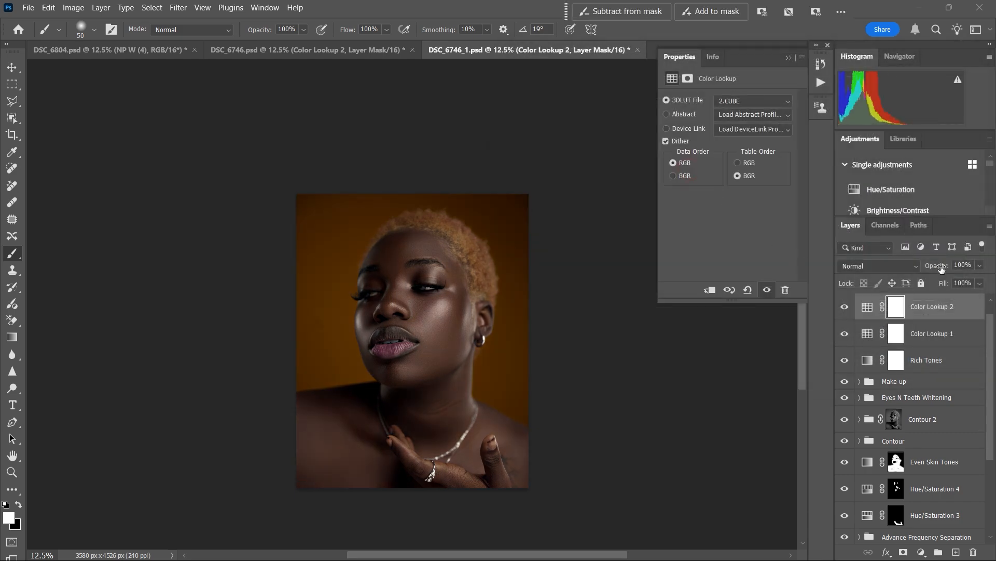
pyautogui.moveTo(942, 269)
pyautogui.mouseDown()
pyautogui.moveTo(924, 269)
pyautogui.moveTo(938, 267)
pyautogui.mouseUp()
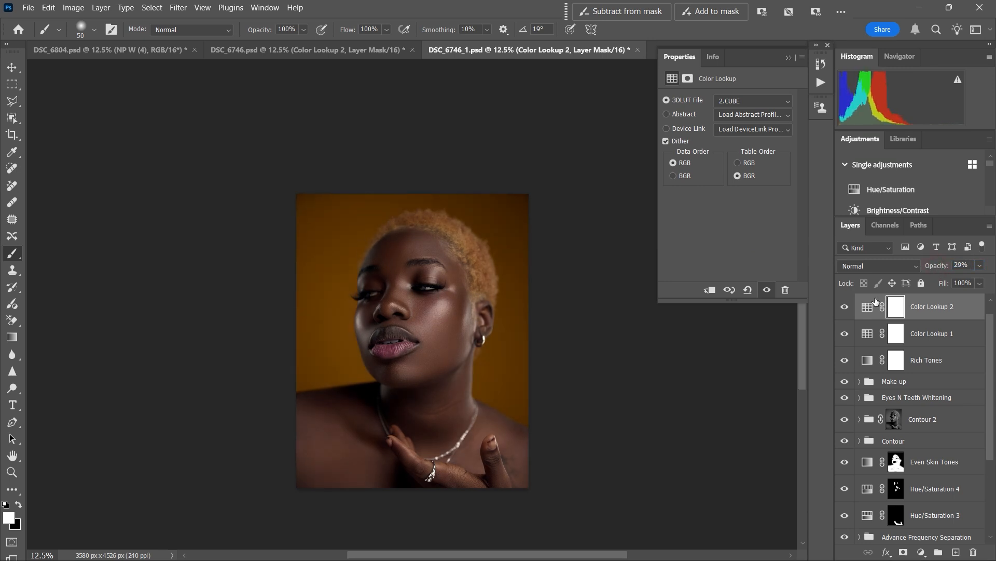
pyautogui.click(845, 310)
pyautogui.click(844, 310)
# Step: Set the Color Lookup 1 layer's opacity to 15% and compare the portrait with the layer off and on
pyautogui.click(845, 337)
pyautogui.click(914, 334)
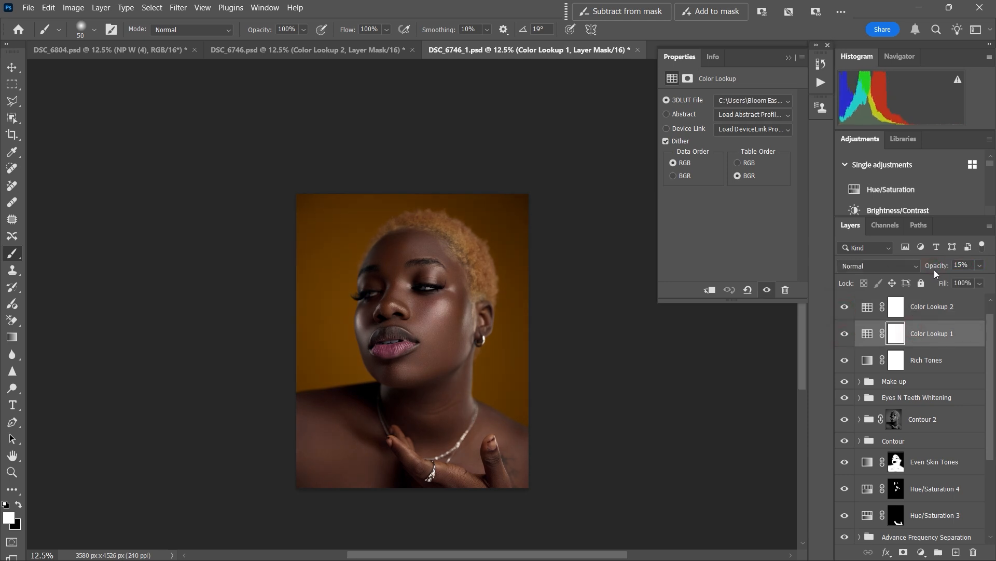
pyautogui.moveTo(934, 269); pyautogui.dragTo(934, 269)
pyautogui.click(844, 336)
pyautogui.click(845, 336)
pyautogui.click(844, 337)
pyautogui.click(844, 337)
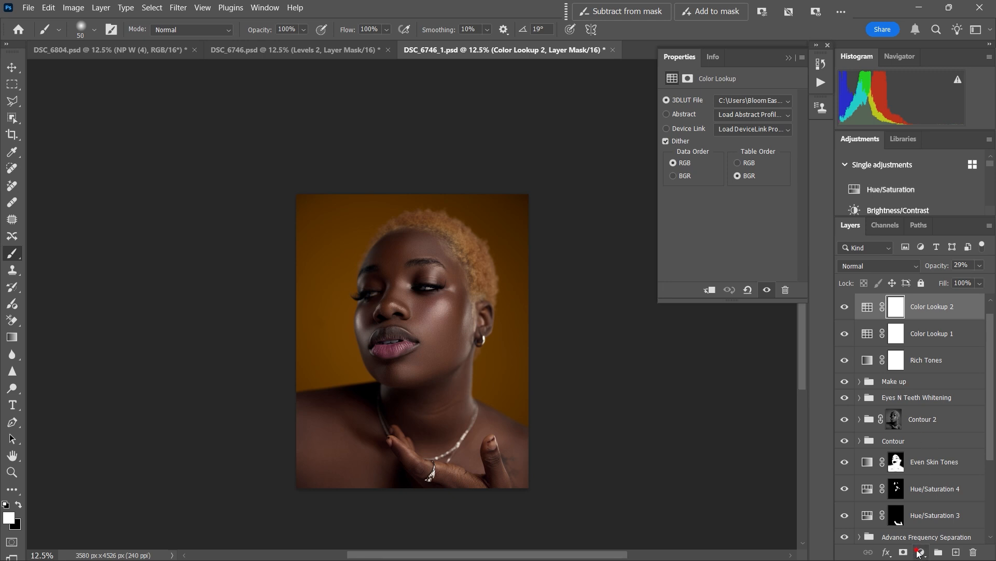
# Step: Add a Levels adjustment layer above Color Lookup 2 with white input 232 and black input 1
pyautogui.click(921, 552)
pyautogui.click(923, 376)
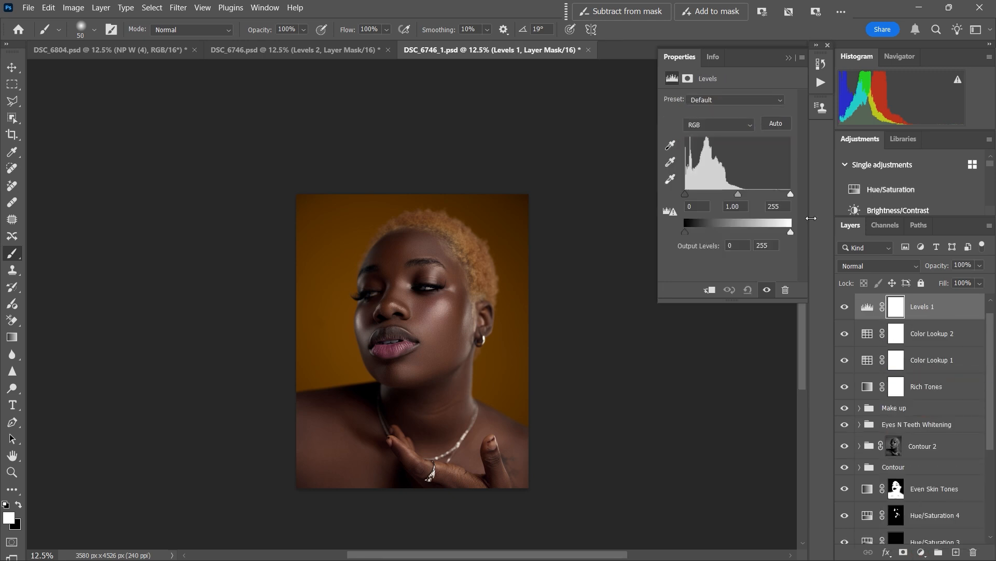
pyautogui.moveTo(792, 198)
pyautogui.mouseDown()
pyautogui.moveTo(762, 207)
pyautogui.moveTo(781, 198)
pyautogui.mouseUp()
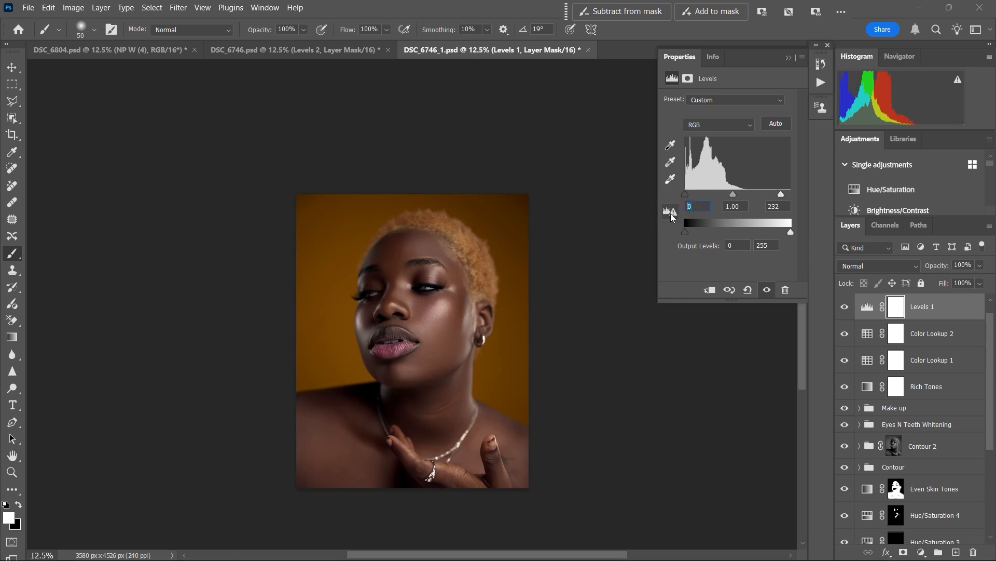
pyautogui.write('1')
pyautogui.press('Return')
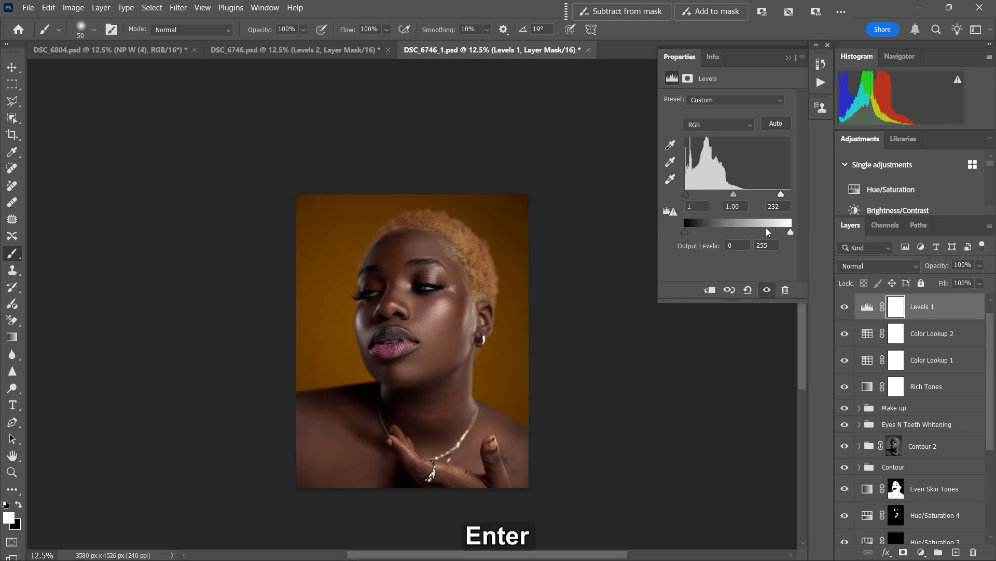
# Step: Check the highlight clipping in the Levels layer and set its white input level to 217
pyautogui.moveTo(782, 196); pyautogui.dragTo(787, 197)
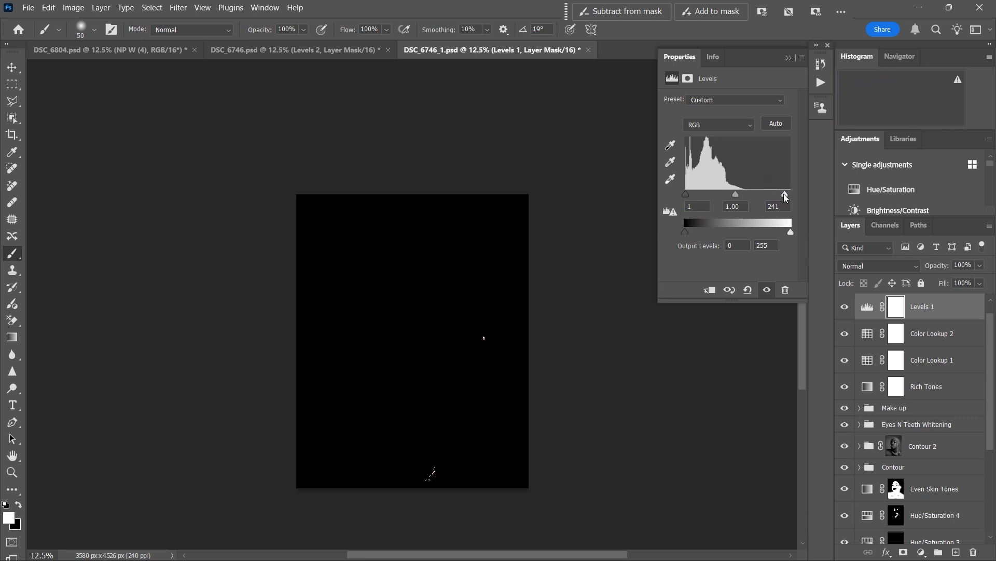
pyautogui.moveTo(785, 199); pyautogui.dragTo(786, 198)
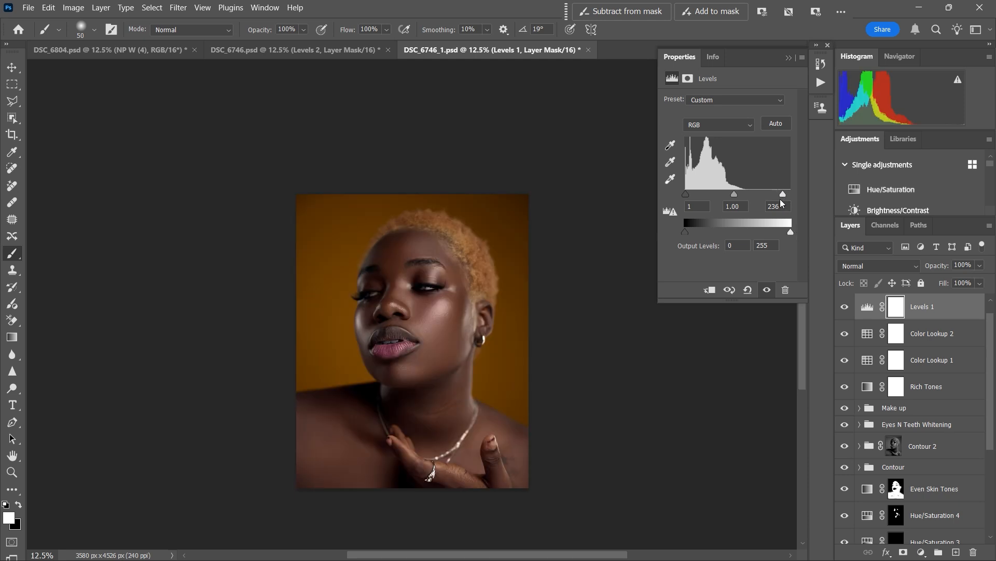
pyautogui.moveTo(783, 197); pyautogui.dragTo(778, 203)
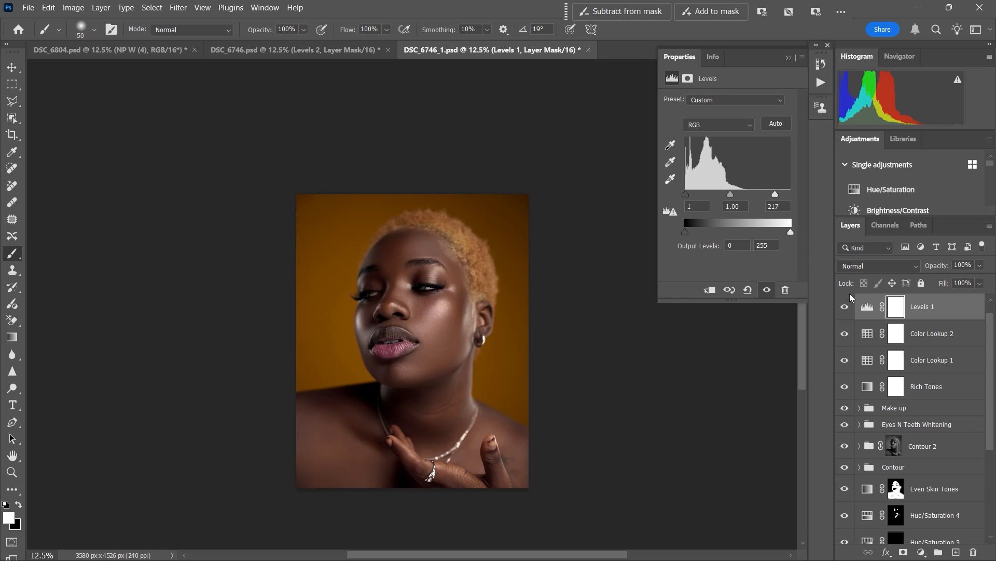
# Step: Adjust the Levels layer's opacity to 77% while comparing the portrait with the layer off and on
pyautogui.click(844, 306)
pyautogui.click(844, 306)
pyautogui.moveTo(944, 268); pyautogui.dragTo(941, 267)
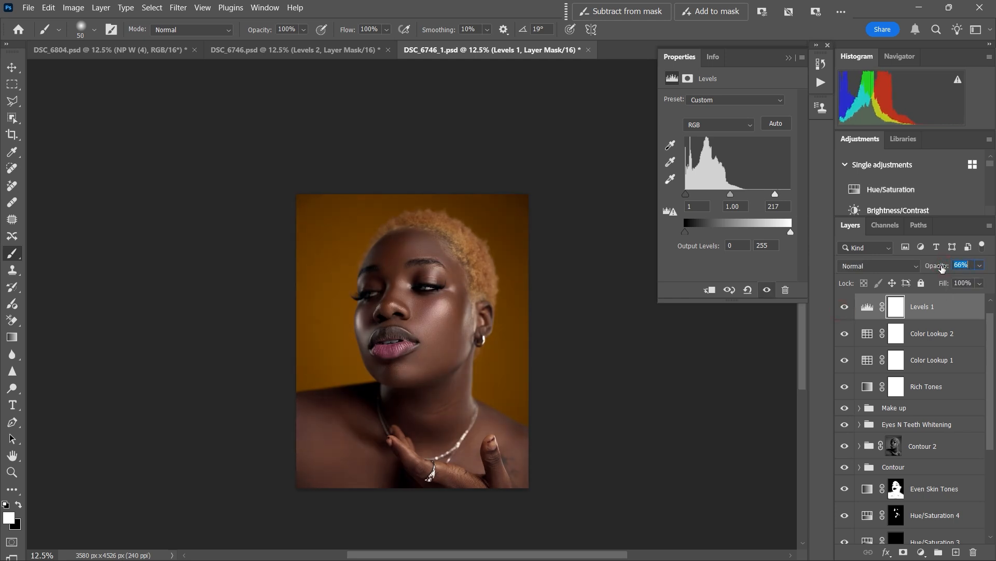
pyautogui.click(845, 307)
pyautogui.click(845, 308)
pyautogui.moveTo(938, 268); pyautogui.dragTo(942, 268)
pyautogui.click(845, 307)
pyautogui.click(845, 307)
# Step: Add two Curves adjustment layers above the Levels layer
pyautogui.click(922, 551)
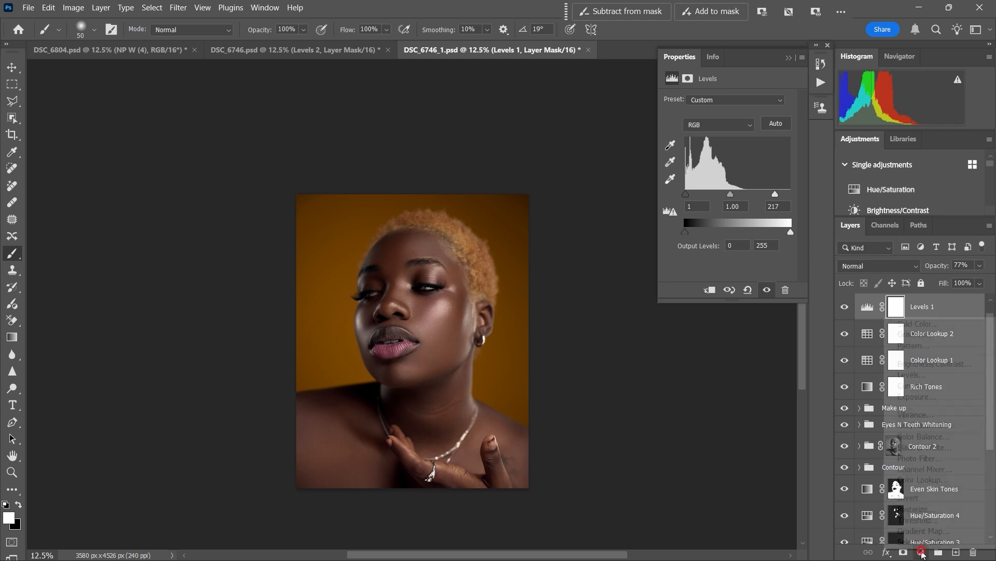
pyautogui.click(916, 385)
pyautogui.click(920, 553)
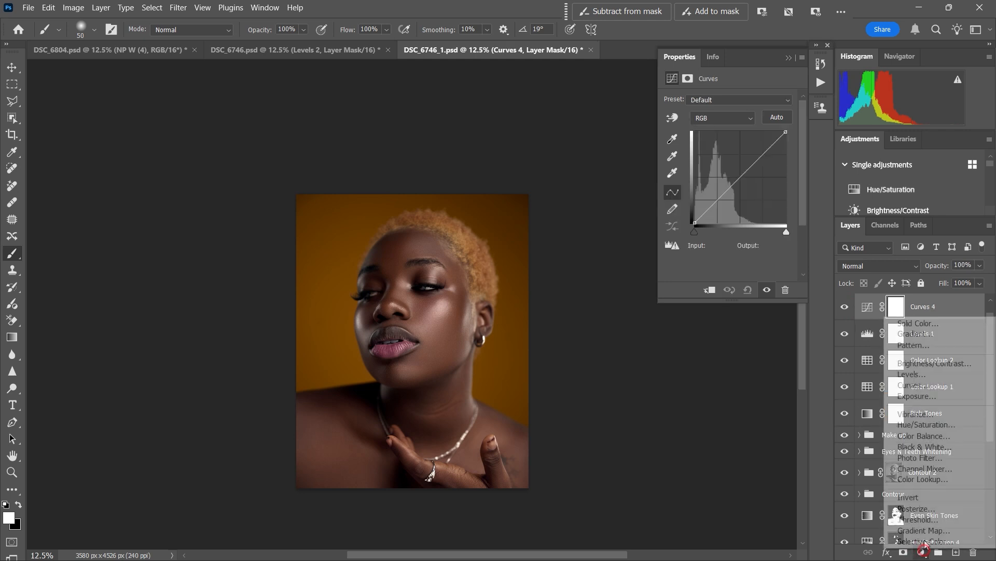
pyautogui.click(927, 383)
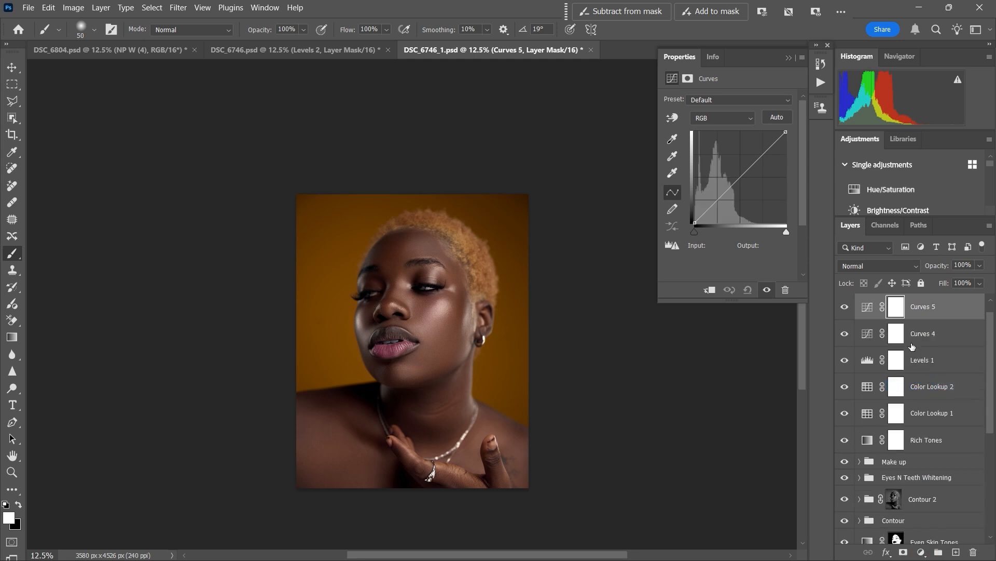
# Step: Shape the Curves 4 adjustment with a highlight point at input 195, output 191 and a shadow point at input 58, output 58
pyautogui.click(863, 338)
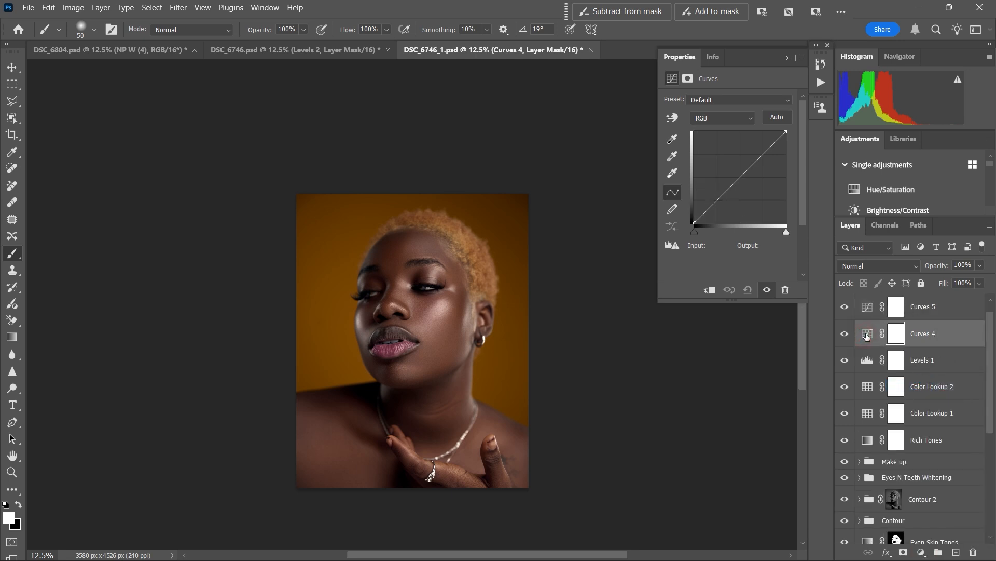
pyautogui.click(765, 154)
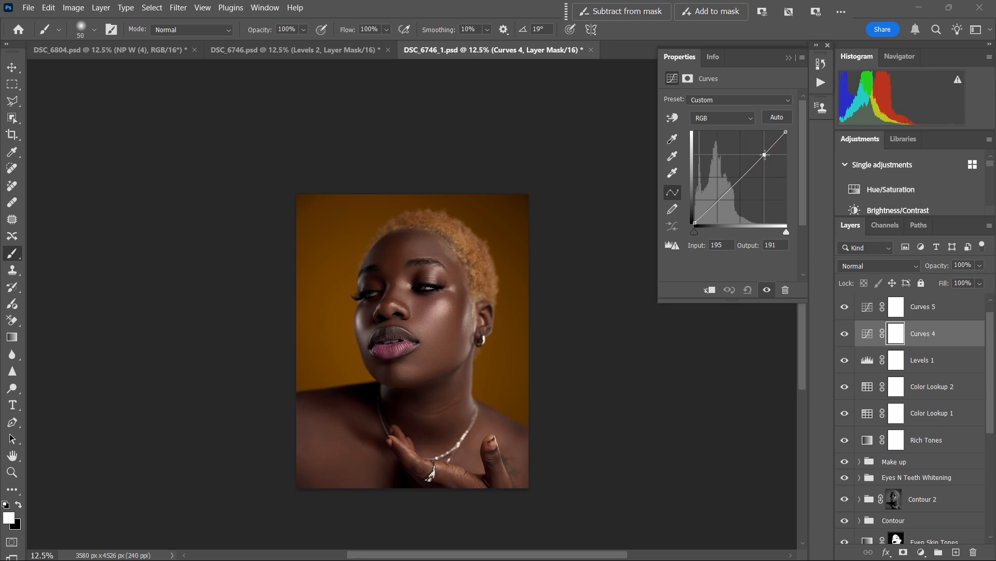
pyautogui.moveTo(717, 200); pyautogui.dragTo(716, 200)
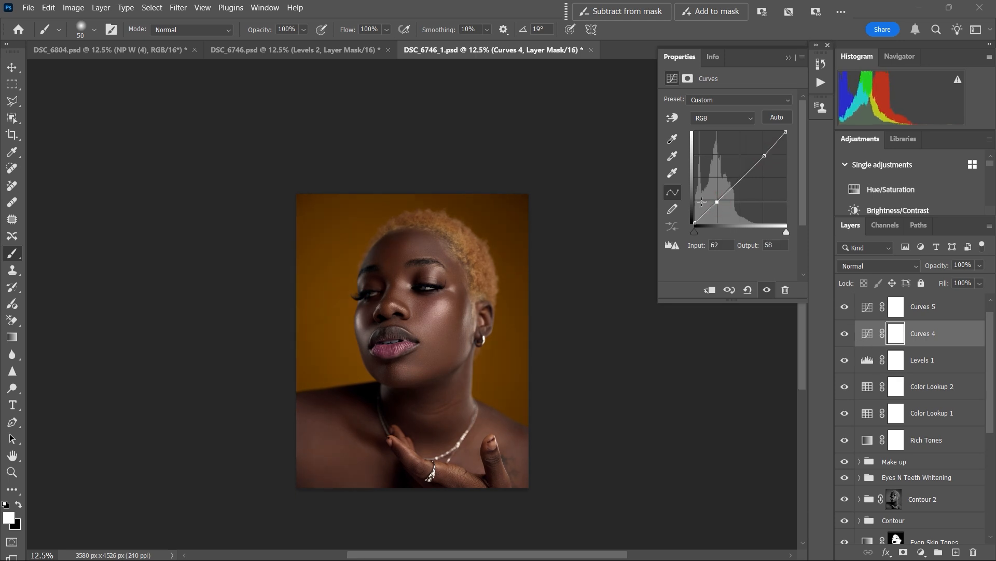
pyautogui.moveTo(716, 202); pyautogui.dragTo(717, 203)
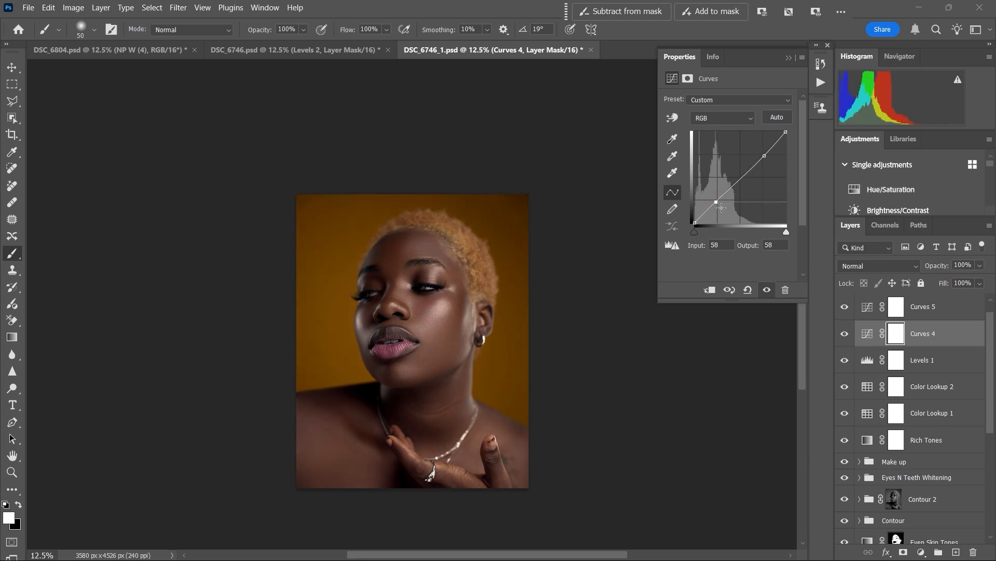
# Step: Compare the portrait with the Curves 4 layer off and on, and lower the layer's opacity
pyautogui.click(845, 336)
pyautogui.click(844, 336)
pyautogui.click(845, 338)
pyautogui.click(845, 336)
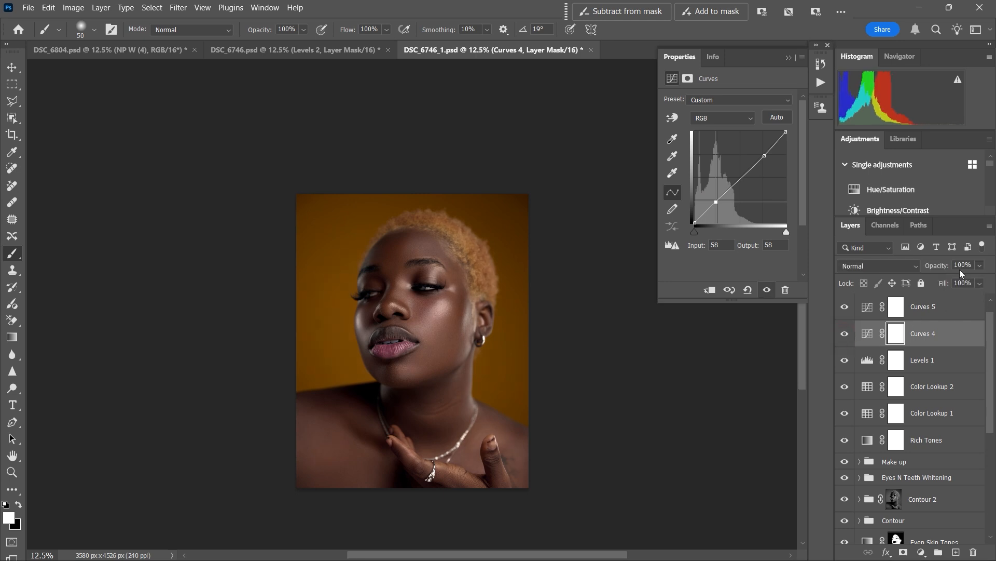
pyautogui.moveTo(941, 266); pyautogui.dragTo(934, 283)
# Step: Add a highlight point and a shadow point at input 60, output 60 to Curves 5, and compare the layer off and on
pyautogui.click(869, 310)
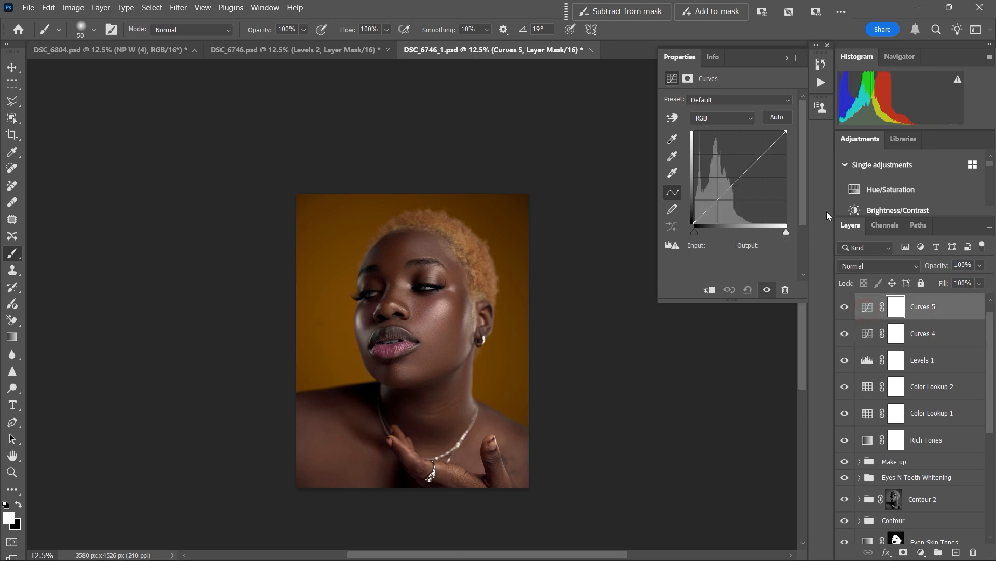
pyautogui.click(763, 155)
pyautogui.click(717, 198)
pyautogui.moveTo(717, 198); pyautogui.dragTo(717, 201)
pyautogui.click(845, 310)
pyautogui.click(845, 310)
pyautogui.click(845, 310)
pyautogui.click(845, 310)
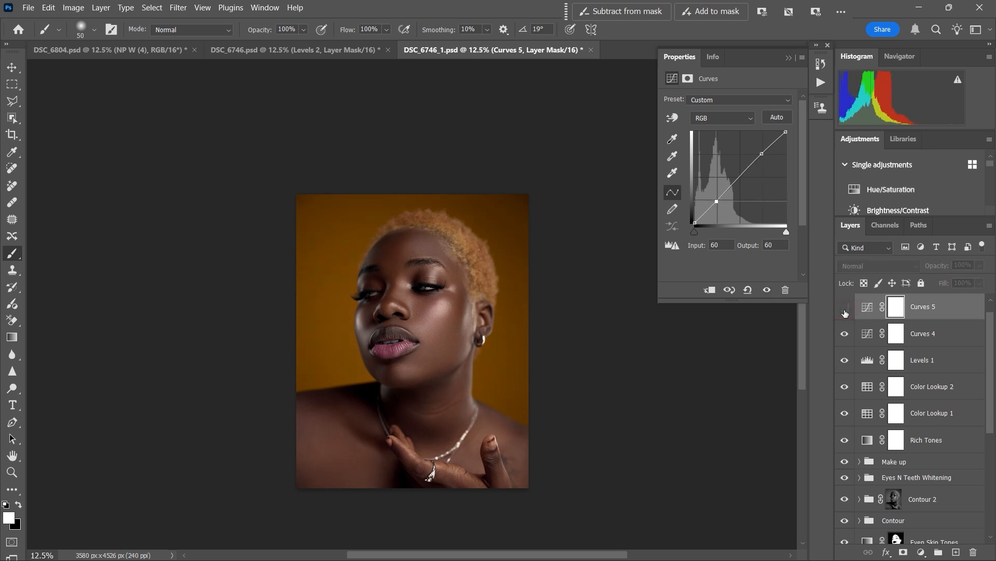
# Step: Set the Curves 5 highlight point to input 187, output 193 and the layer's opacity to 50%, comparing it off and on
pyautogui.click(761, 154)
pyautogui.moveTo(947, 268)
pyautogui.mouseDown()
pyautogui.moveTo(921, 272)
pyautogui.moveTo(944, 267)
pyautogui.moveTo(933, 270)
pyautogui.mouseUp()
pyautogui.click(845, 308)
pyautogui.click(845, 309)
pyautogui.click(845, 309)
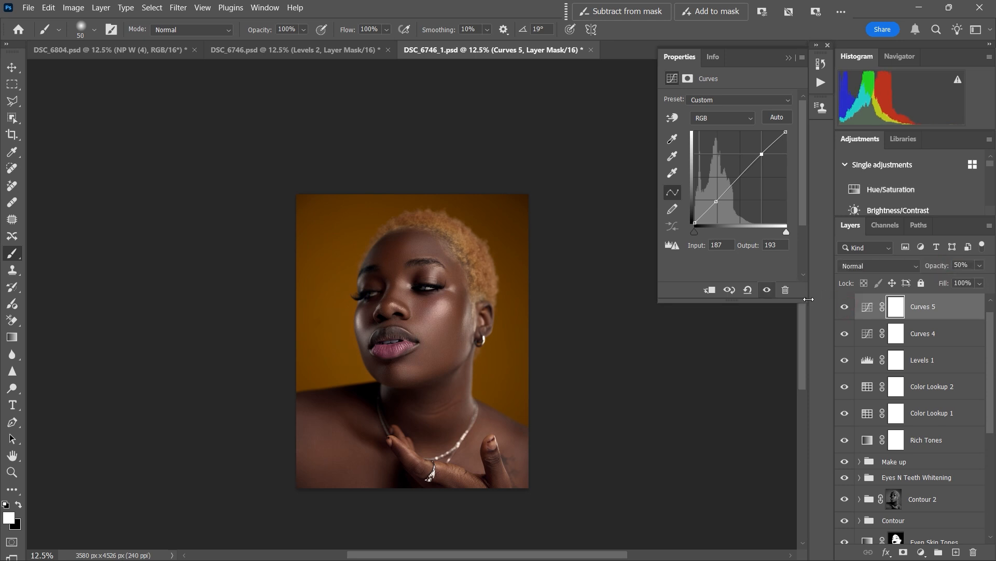
pyautogui.click(845, 308)
pyautogui.click(845, 309)
# Step: Compare the portrait with Curves 4 off and on, and set the Curves 5 shadow point to input 60, output 58
pyautogui.click(846, 334)
pyautogui.click(846, 334)
pyautogui.click(846, 335)
pyautogui.click(846, 334)
pyautogui.click(716, 203)
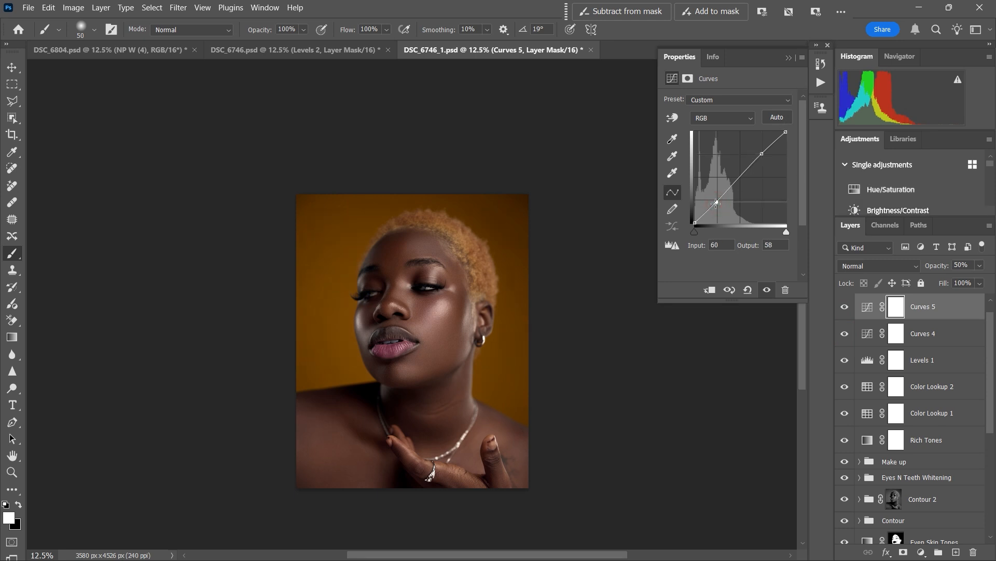
# Step: Set the Curves 5 layer's opacity to 46% while comparing the portrait with the layer off and on
pyautogui.moveTo(948, 267); pyautogui.dragTo(943, 266)
pyautogui.click(844, 306)
pyautogui.click(844, 306)
pyautogui.click(844, 307)
pyautogui.click(845, 307)
pyautogui.moveTo(937, 270); pyautogui.dragTo(939, 270)
pyautogui.click(787, 58)
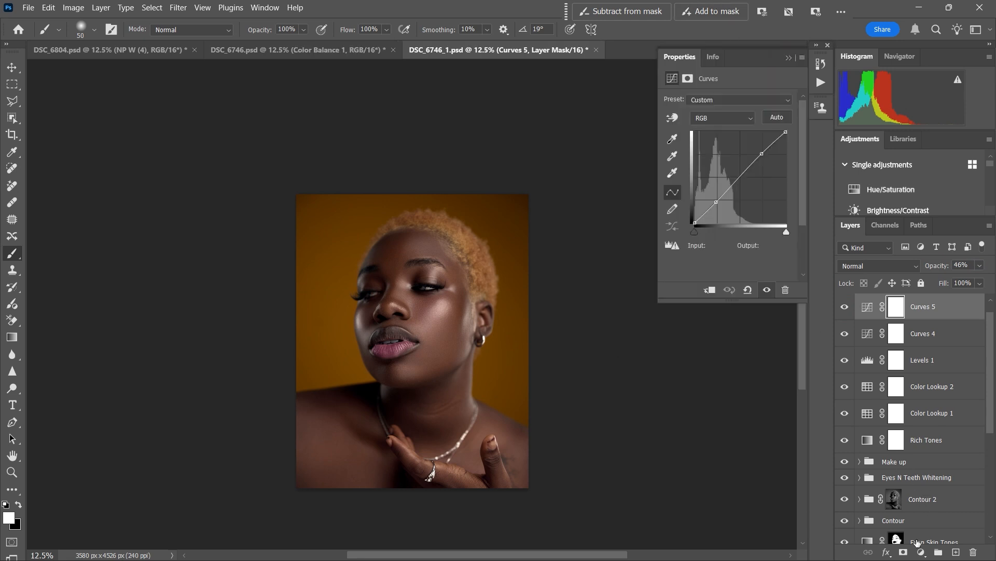
# Step: Add a Color Balance adjustment layer above Curves 5 and adjust its midtones, with Cyan-Red at +2
pyautogui.click(922, 552)
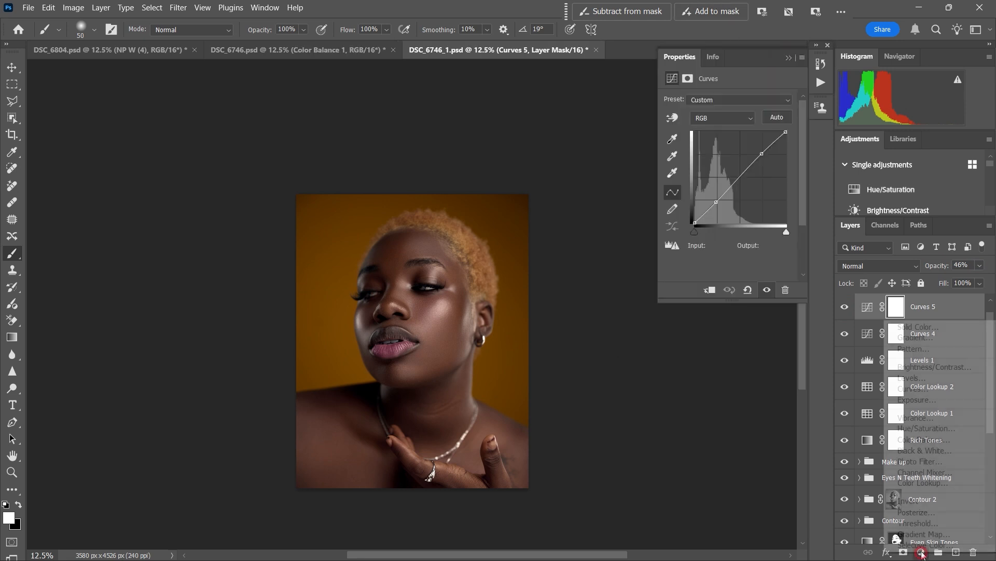
pyautogui.click(924, 440)
pyautogui.moveTo(713, 129); pyautogui.dragTo(713, 130)
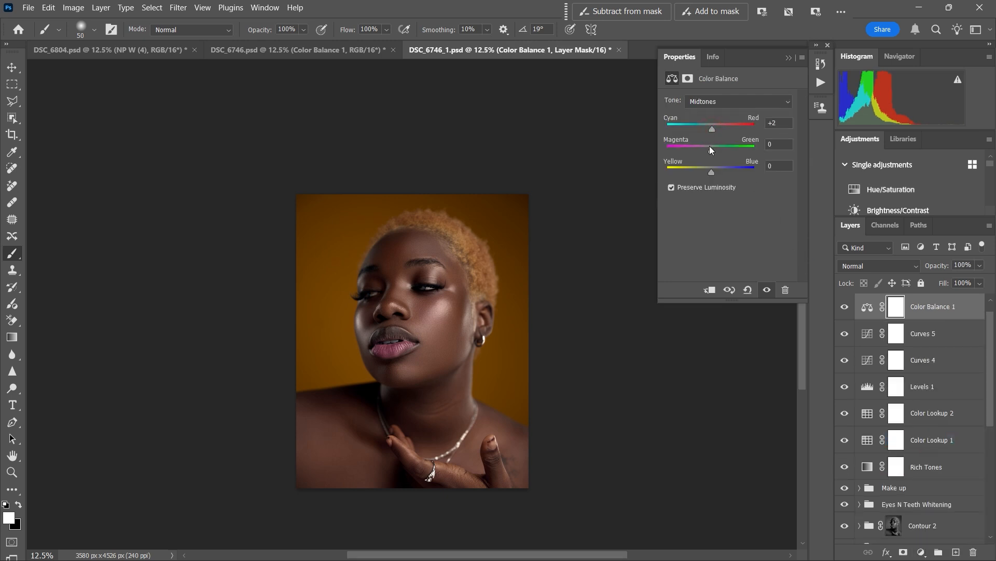
pyautogui.moveTo(712, 152); pyautogui.dragTo(713, 152)
pyautogui.moveTo(712, 151); pyautogui.dragTo(713, 172)
# Step: Set the Color Balance highlights to Cyan-Red -2, Magenta-Green +4 and Yellow-Blue -7, and compare the layer off and on
pyautogui.click(748, 103)
pyautogui.click(744, 133)
pyautogui.moveTo(711, 129); pyautogui.dragTo(710, 129)
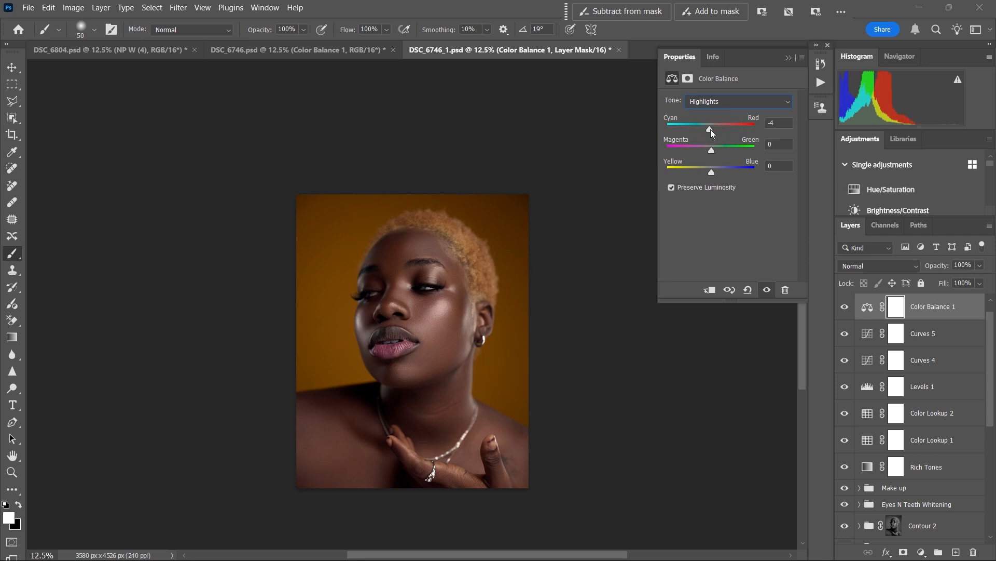
pyautogui.moveTo(712, 151); pyautogui.dragTo(710, 173)
pyautogui.moveTo(710, 173); pyautogui.dragTo(709, 172)
pyautogui.click(845, 309)
pyautogui.click(845, 310)
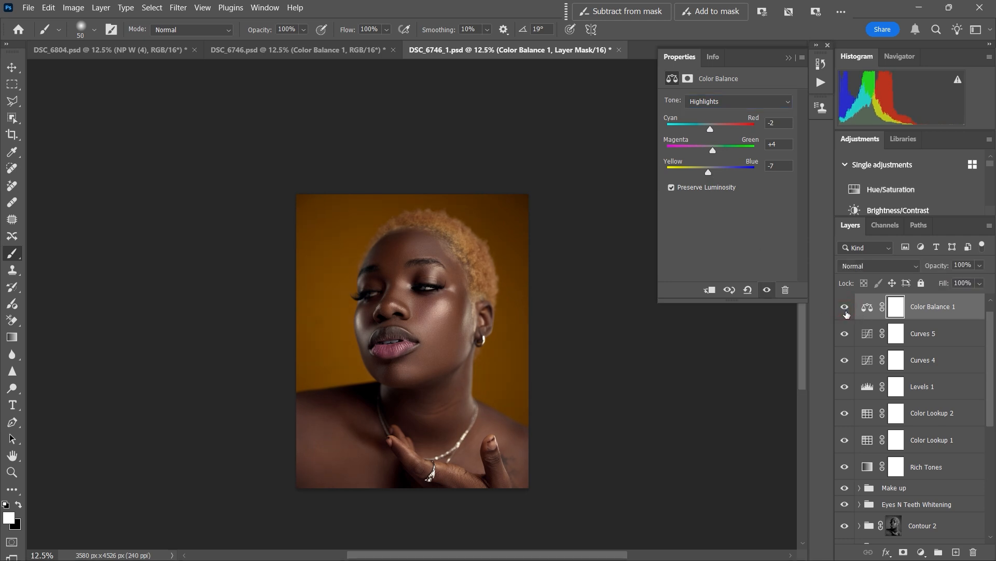
# Step: Set the highlights' Yellow-Blue balance to -4 and compare the portrait with the Color Balance layer off and on
pyautogui.click(709, 173)
pyautogui.click(845, 307)
pyautogui.click(845, 307)
pyautogui.click(846, 309)
pyautogui.click(846, 310)
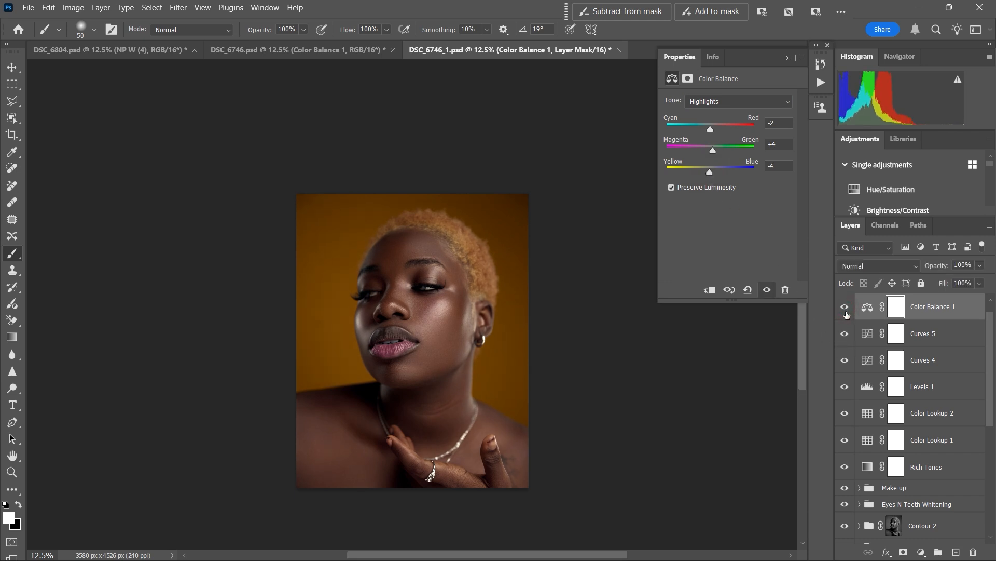
pyautogui.click(796, 58)
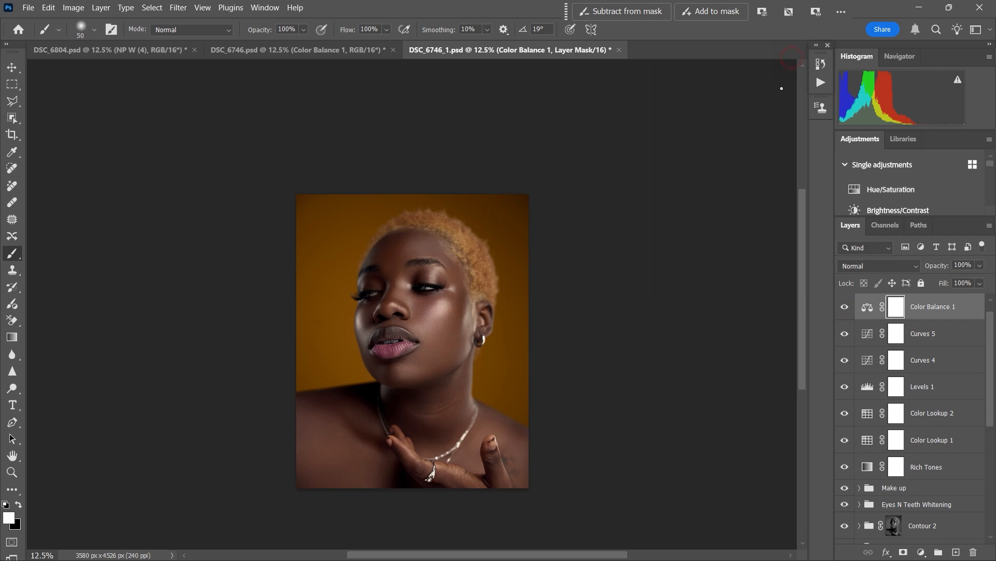
# Step: Group the color grading layers from Rich Tones up to Color Balance 1 and name the group CG
pyautogui.keyDown('shift'); pyautogui.click(930, 468); pyautogui.keyUp('shift')
pyautogui.hotkey('ctrl', 'g')
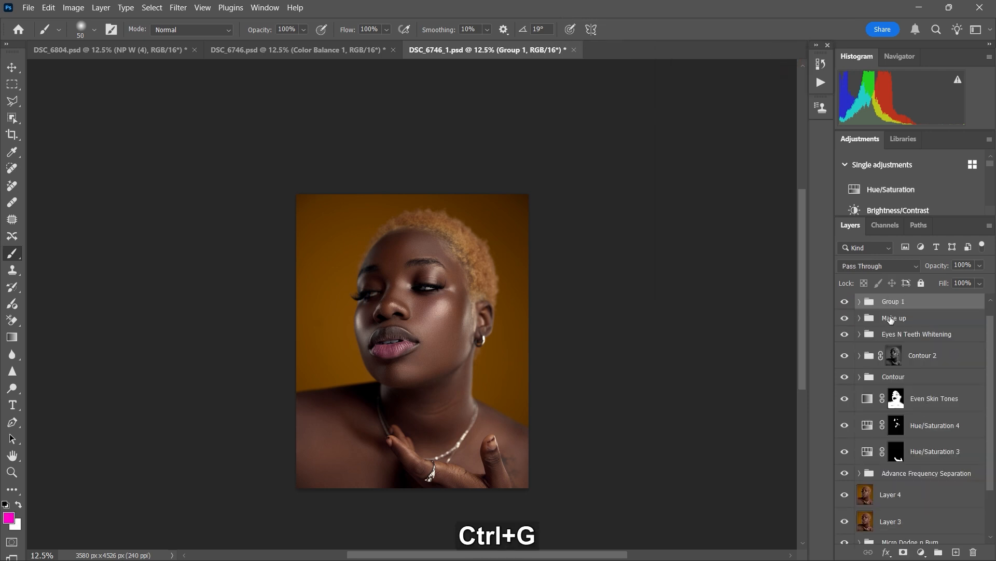
pyautogui.doubleClick(894, 301)
pyautogui.write('CG')
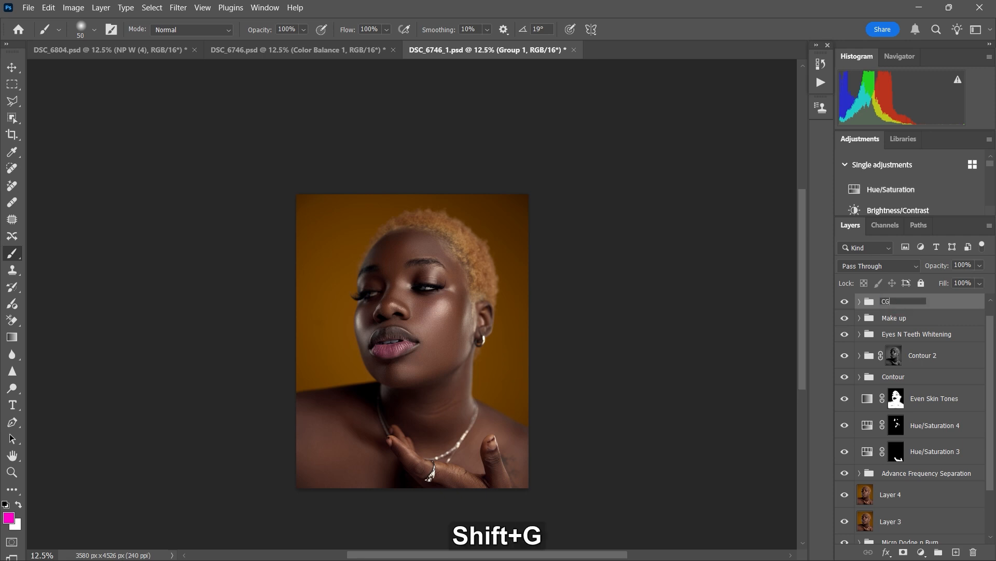
pyautogui.press('Return')
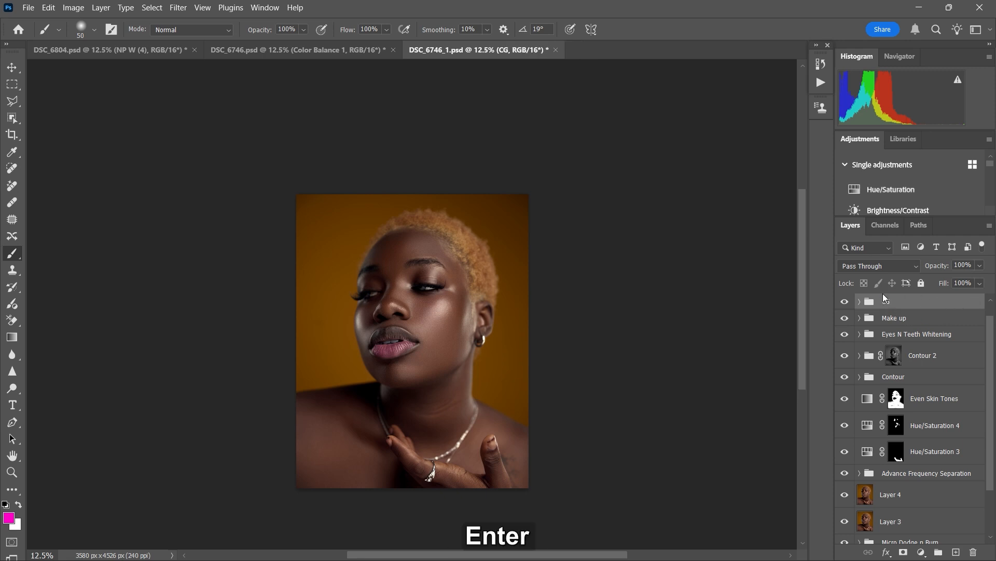
# Step: Compare the portrait with the CG group off and on, both in full view and zoomed in on the face
pyautogui.click(845, 303)
pyautogui.click(846, 303)
pyautogui.click(845, 303)
pyautogui.click(846, 304)
pyautogui.click(846, 303)
pyautogui.click(846, 304)
pyautogui.hotkey('ctrl', '=')
pyautogui.moveTo(694, 392); pyautogui.dragTo(685, 357)
pyautogui.hotkey('ctrl', '=')
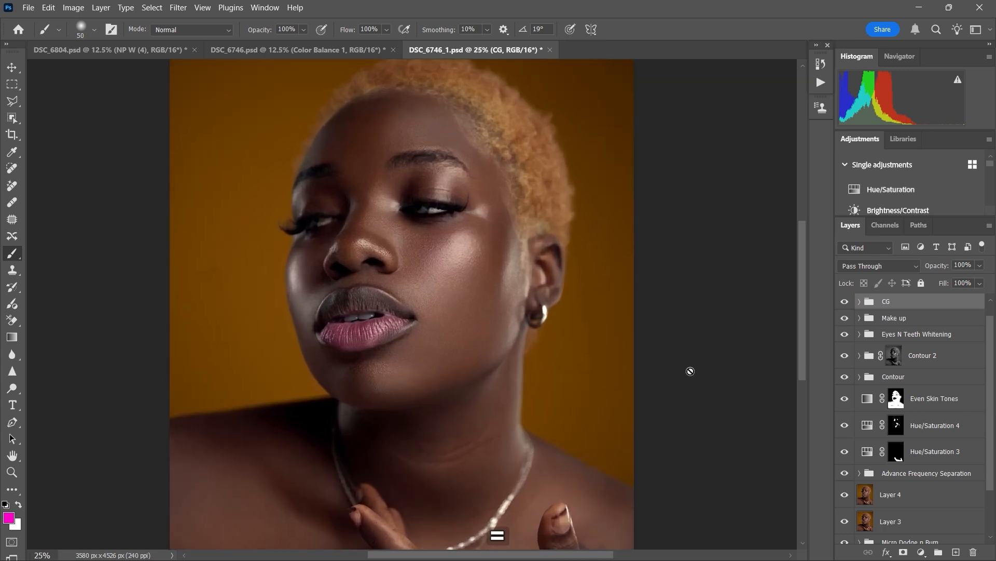
pyautogui.click(845, 303)
pyautogui.click(844, 303)
pyautogui.click(845, 303)
pyautogui.click(845, 303)
pyautogui.hotkey('ctrl', '-')
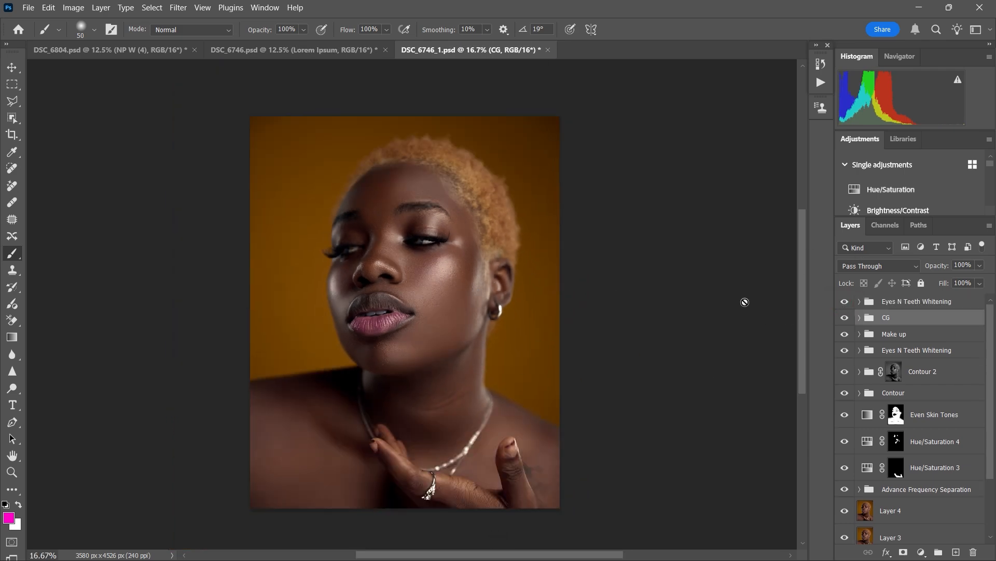
# Step: Run the Smart Sharpen action above the top Eyes N Teeth Whitening group, using a small High Pass radius
pyautogui.click(911, 301)
pyautogui.click(821, 83)
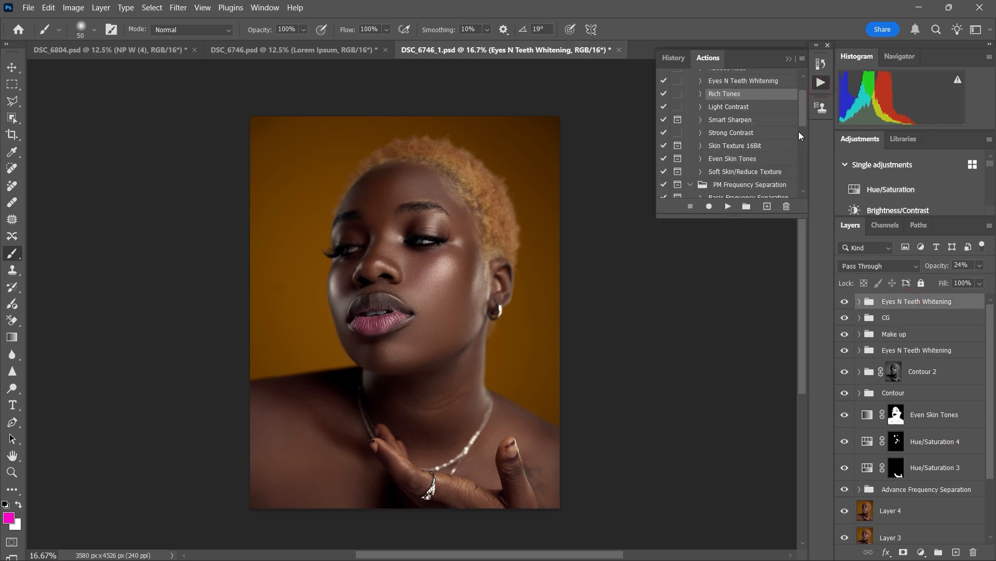
pyautogui.click(751, 120)
pyautogui.click(728, 206)
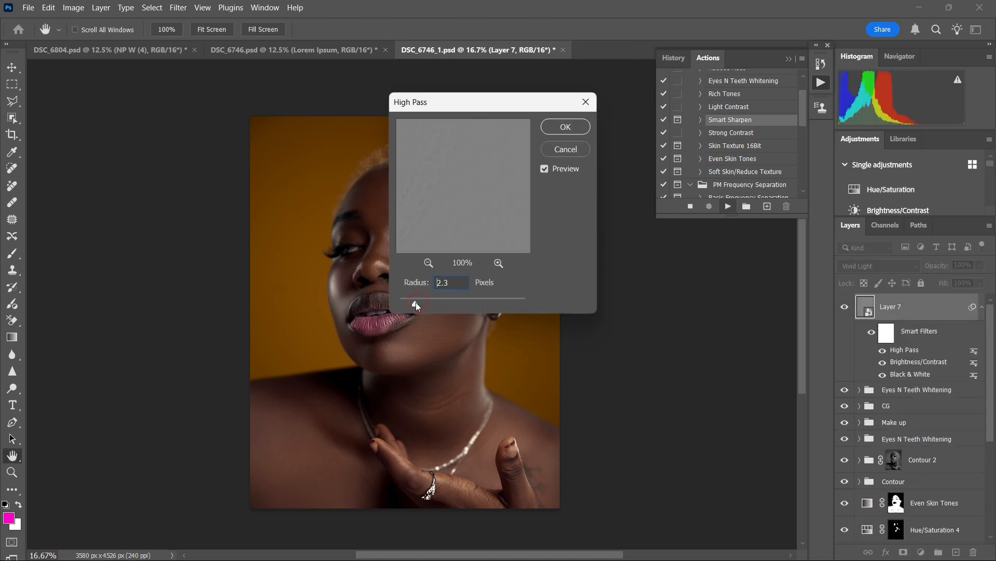
pyautogui.moveTo(408, 301); pyautogui.dragTo(407, 303)
pyautogui.click(567, 131)
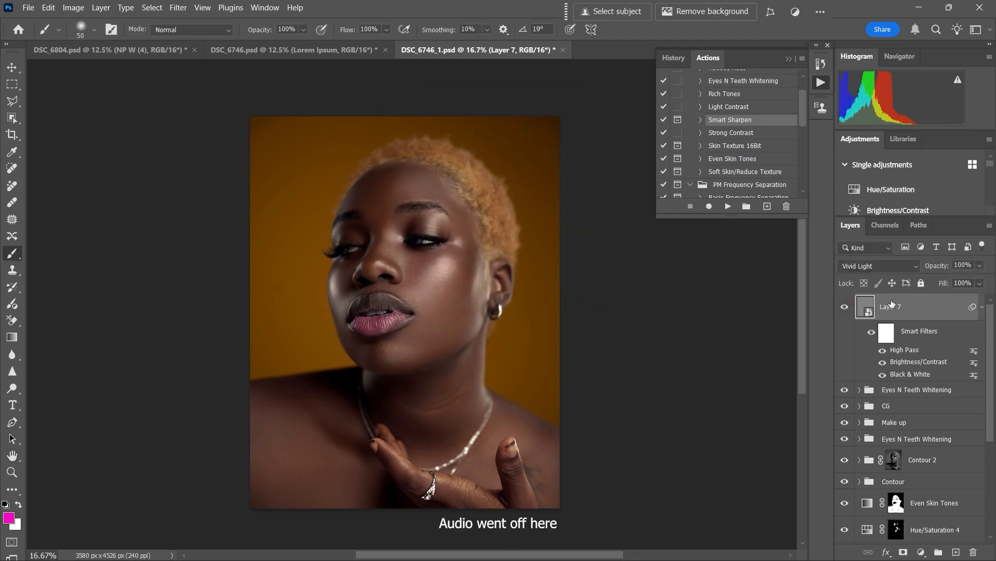
# Step: Confine the sharpening layer to both eyes with an inverted mask and a size 250 white brush, and set its opacity to 22%
pyautogui.click(903, 552)
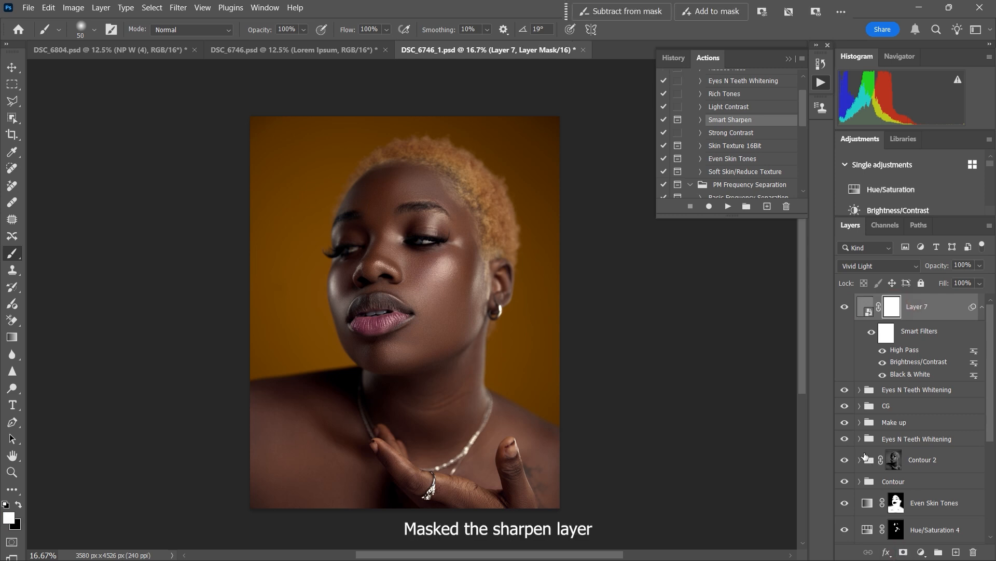
pyautogui.hotkey('ctrl', 'i')
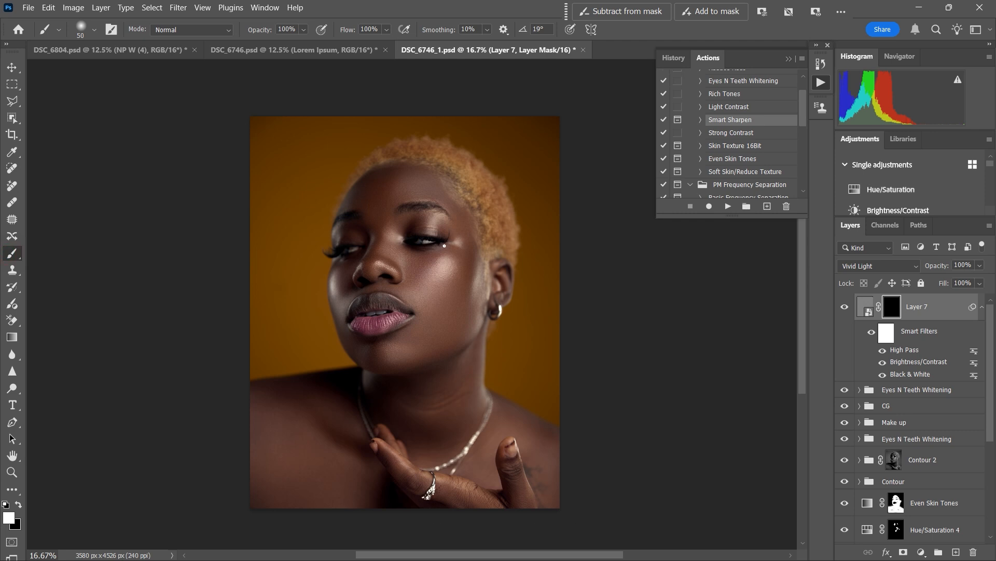
pyautogui.press(']')
pyautogui.press(']')
pyautogui.press(']')
pyautogui.press(']')
pyautogui.press(']')
pyautogui.press(']')
pyautogui.press(']')
pyautogui.press(']')
pyautogui.press(']')
pyautogui.press(']')
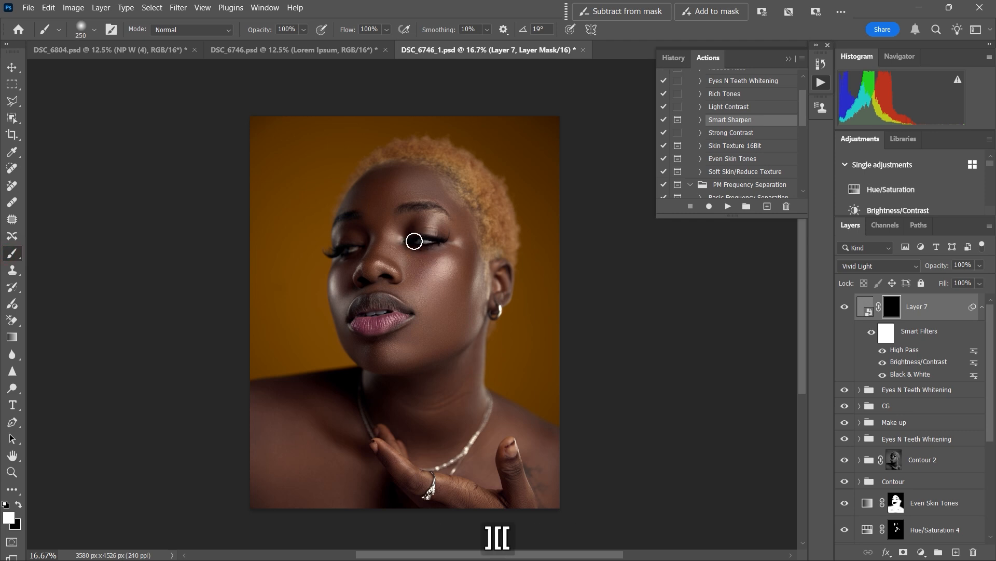
pyautogui.moveTo(364, 249)
pyautogui.mouseDown()
pyautogui.moveTo(335, 254)
pyautogui.moveTo(346, 248)
pyautogui.moveTo(336, 244)
pyautogui.moveTo(448, 235)
pyautogui.mouseUp()
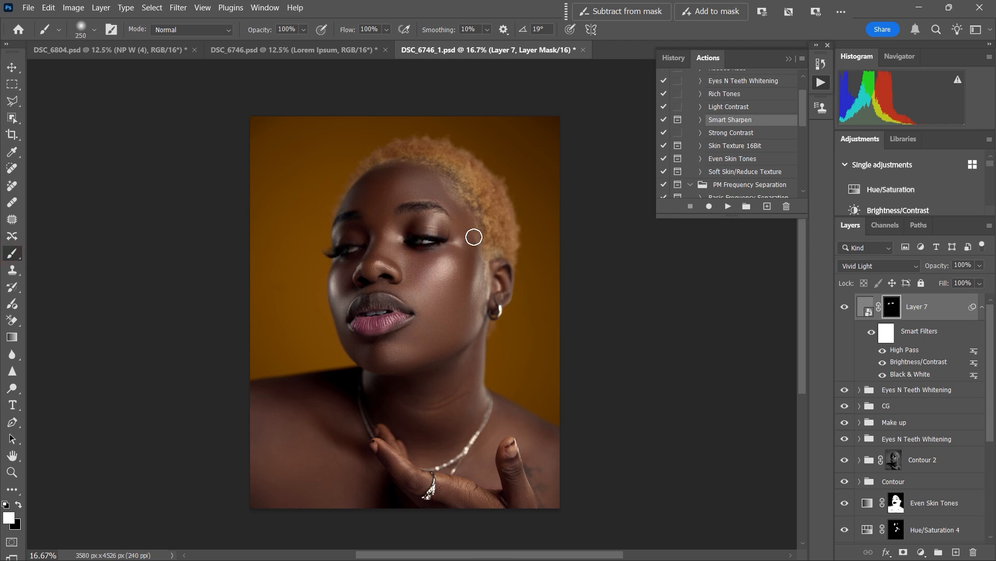
pyautogui.moveTo(942, 268)
pyautogui.mouseDown()
pyautogui.moveTo(915, 270)
pyautogui.moveTo(945, 270)
pyautogui.moveTo(935, 269)
pyautogui.mouseUp()
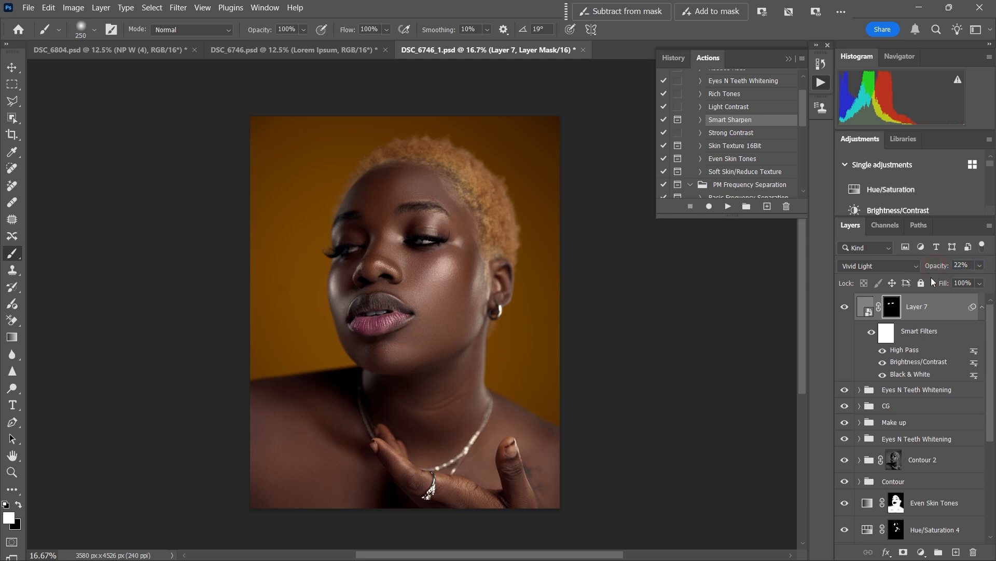
# Step: Run the Smart Sharpen action again for the whole portrait with a High Pass radius of 1 pixel
pyautogui.click(729, 207)
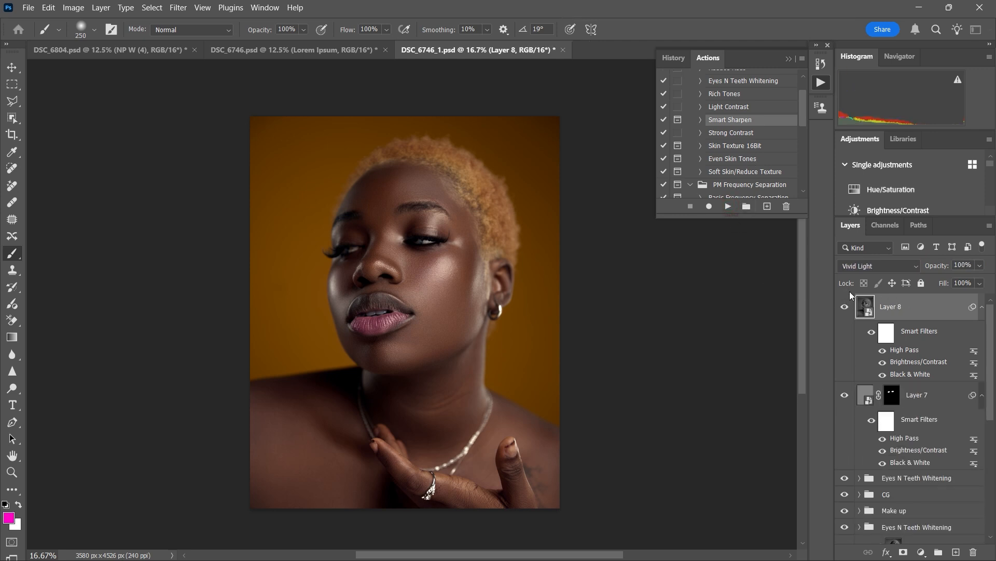
pyautogui.moveTo(415, 301); pyautogui.dragTo(408, 304)
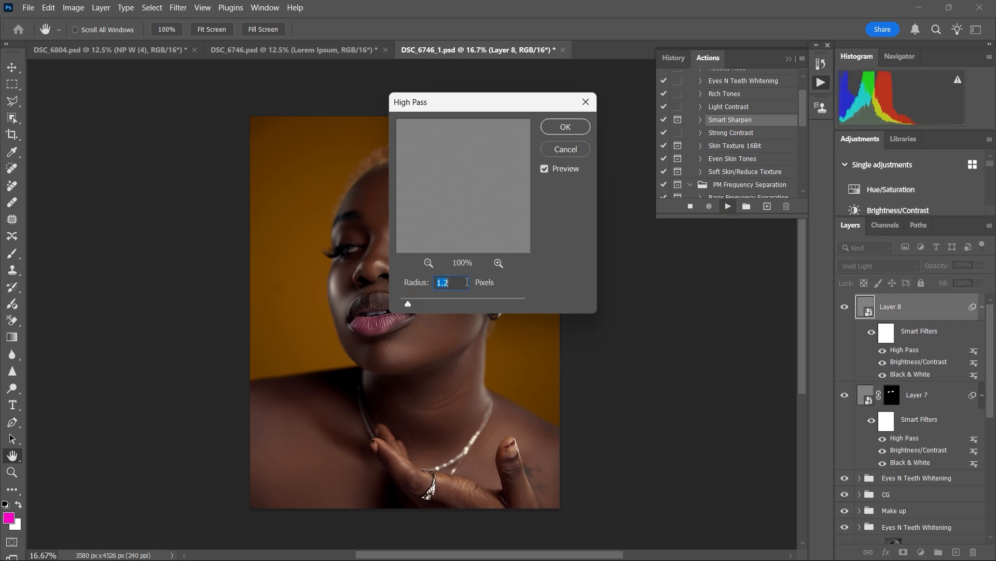
pyautogui.write('1')
pyautogui.click(566, 130)
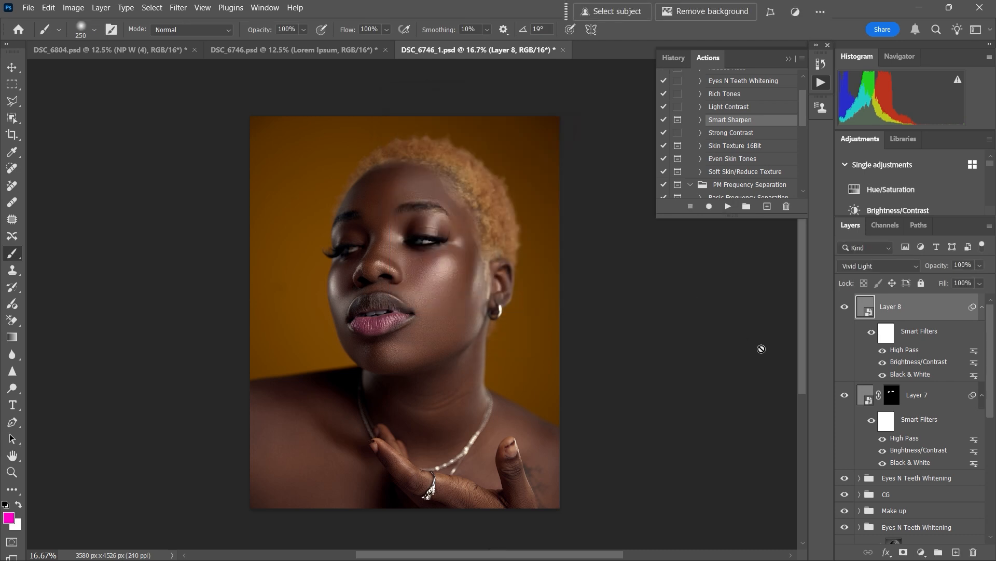
# Step: Set the whole-portrait sharpening layer's opacity to 38% after comparing it off and on, and fine-tune the eye sharpening layer's opacity
pyautogui.moveTo(948, 270)
pyautogui.mouseDown()
pyautogui.moveTo(919, 270)
pyautogui.moveTo(943, 268)
pyautogui.mouseUp()
pyautogui.hotkey('ctrl', '=')
pyautogui.hotkey('ctrl', '=')
pyautogui.hotkey('ctrl', '=')
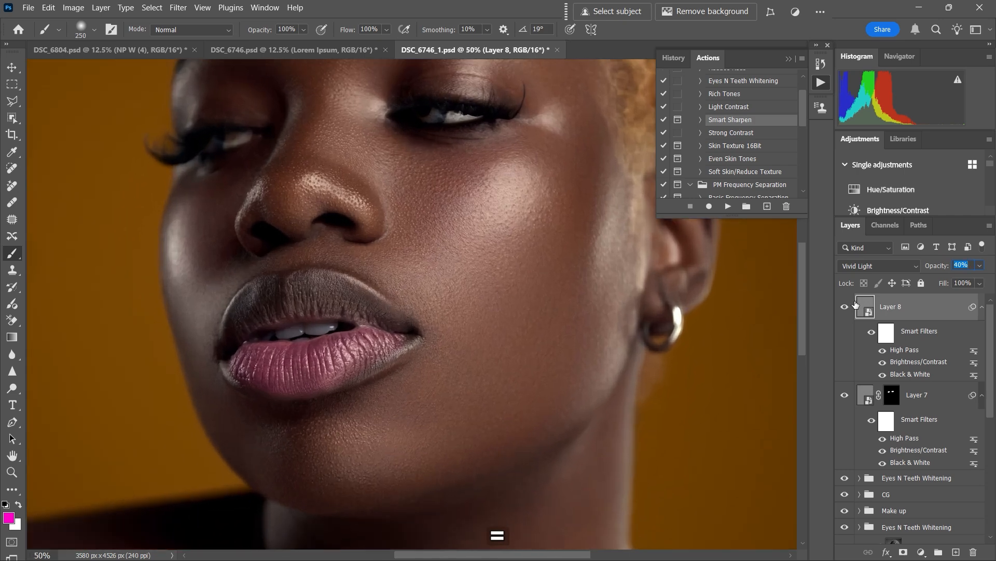
pyautogui.click(845, 308)
pyautogui.click(845, 309)
pyautogui.moveTo(940, 267); pyautogui.dragTo(937, 266)
pyautogui.click(918, 395)
pyautogui.moveTo(943, 265); pyautogui.dragTo(938, 268)
# Step: Stamp all visible layers into a new layer above the top sharpening layer
pyautogui.click(907, 307)
pyautogui.hotkey('ctrl', '-')
pyautogui.hotkey('ctrl', '-')
pyautogui.hotkey('ctrl', '-')
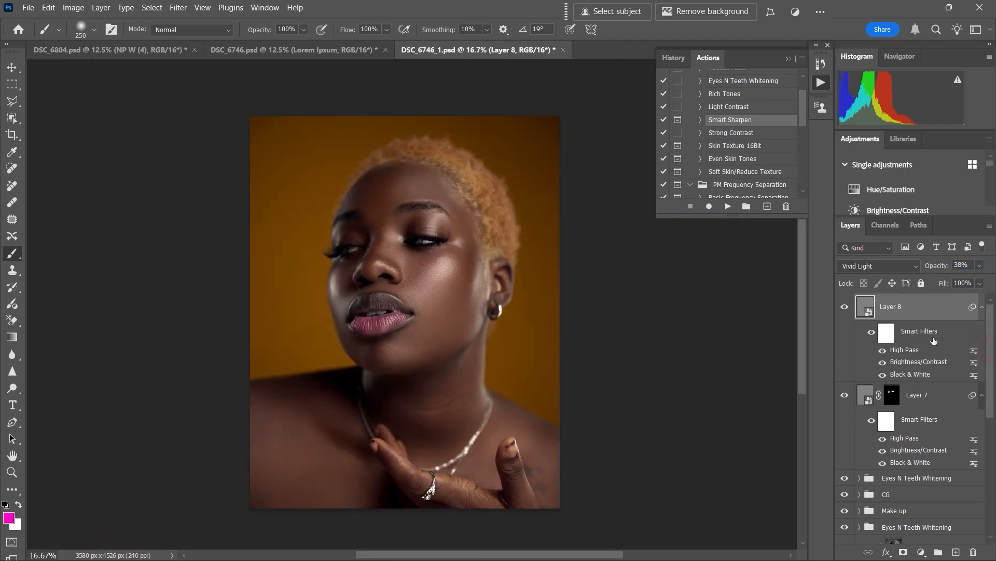
pyautogui.hotkey('ctrl', 'shift', 'alt', 'e')
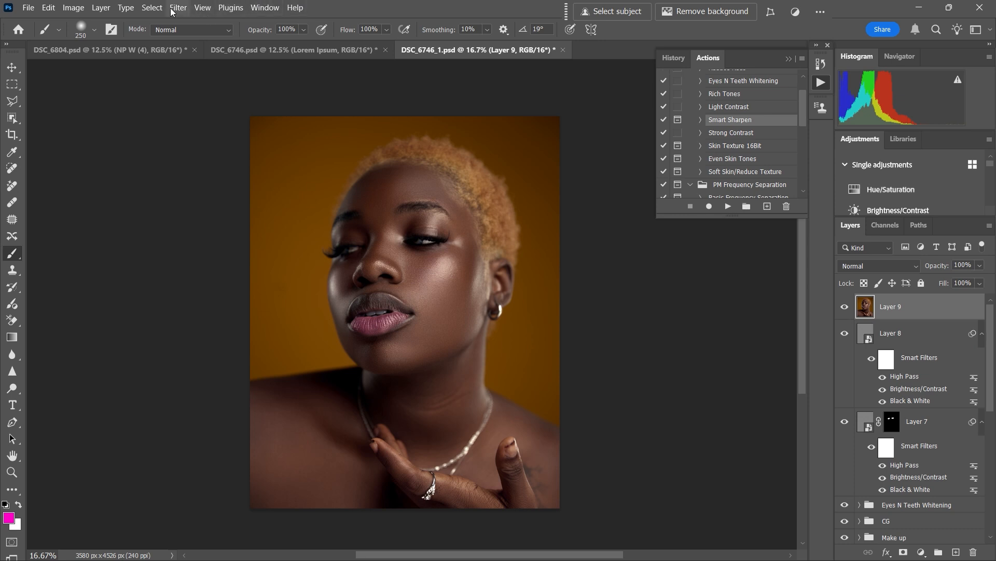
# Step: Open the Liquify filter on the stamped layer and refine the jaw and chin contour using a Forward Warp brush sized 400 to 500
pyautogui.click(188, 12)
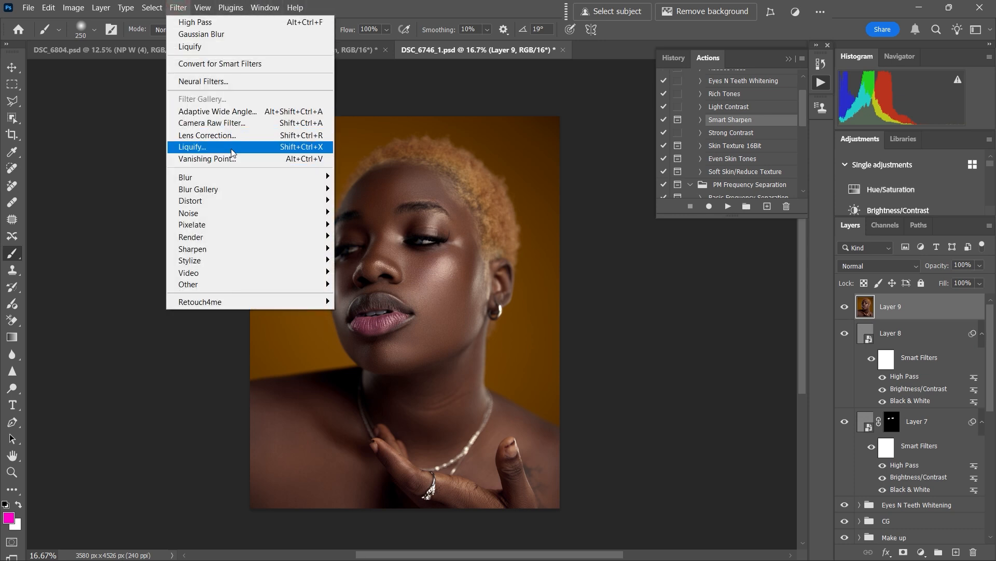
pyautogui.click(251, 147)
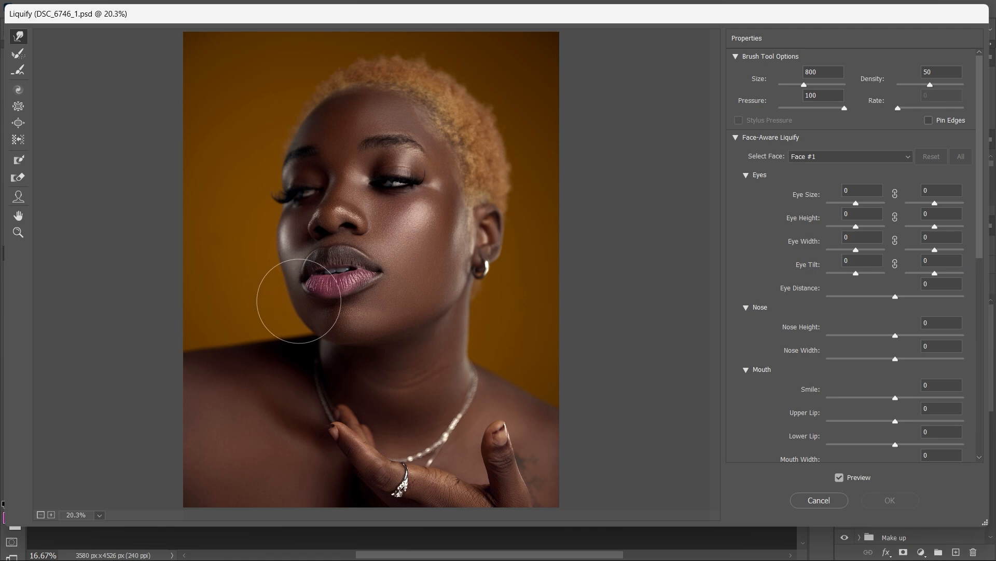
pyautogui.press('[')
pyautogui.press('[')
pyautogui.press('[')
pyautogui.press('[')
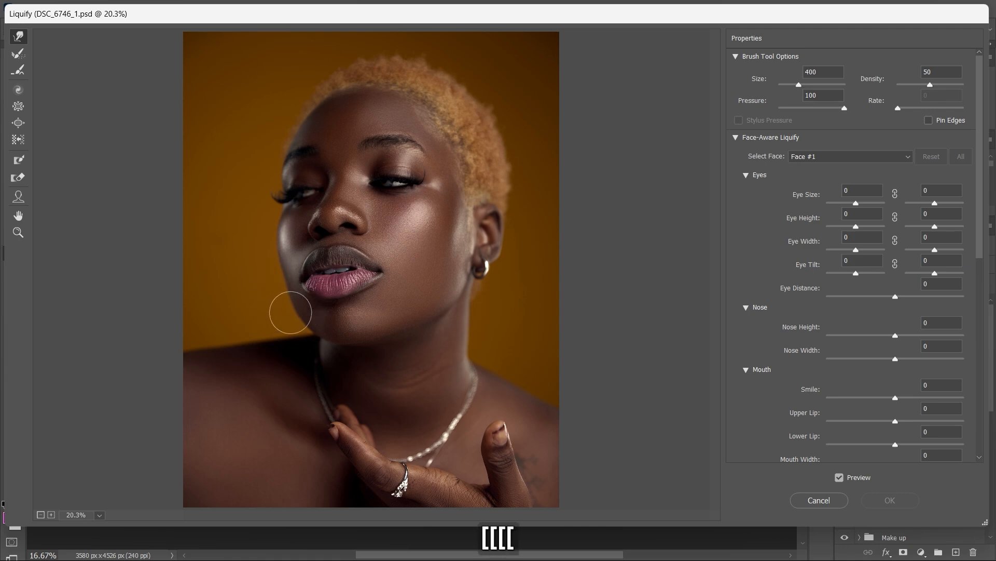
pyautogui.press(']')
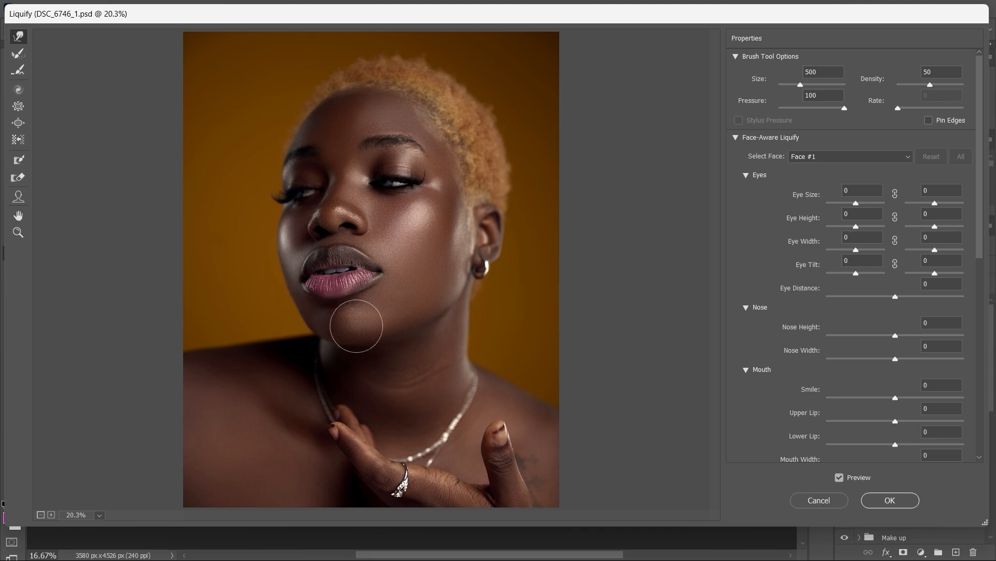
# Step: Push down the shoulder edge beside the chin using a large Forward Warp brush sized 800 to 900
pyautogui.press(']')
pyautogui.press(']')
pyautogui.press(']')
pyautogui.press(']')
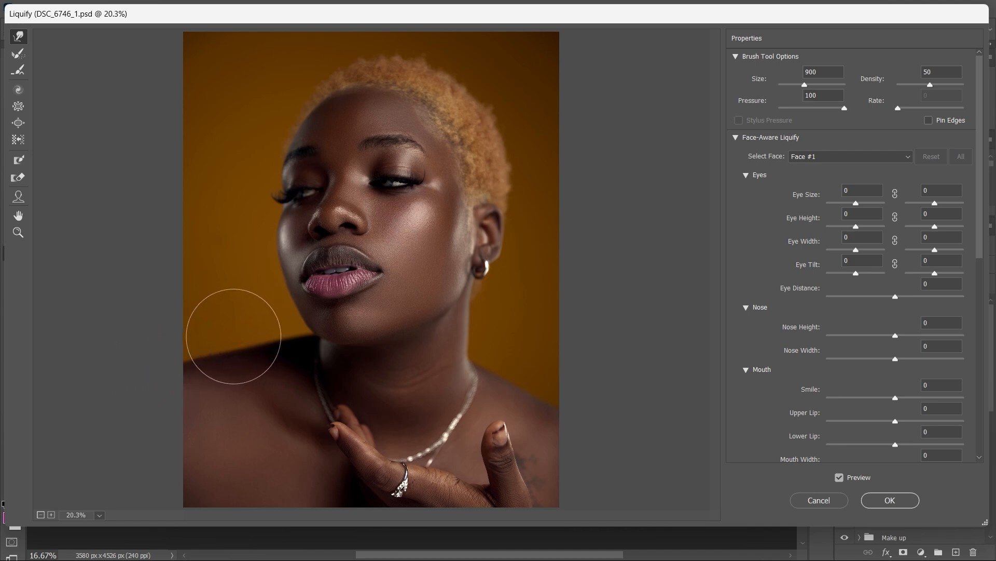
pyautogui.press('[')
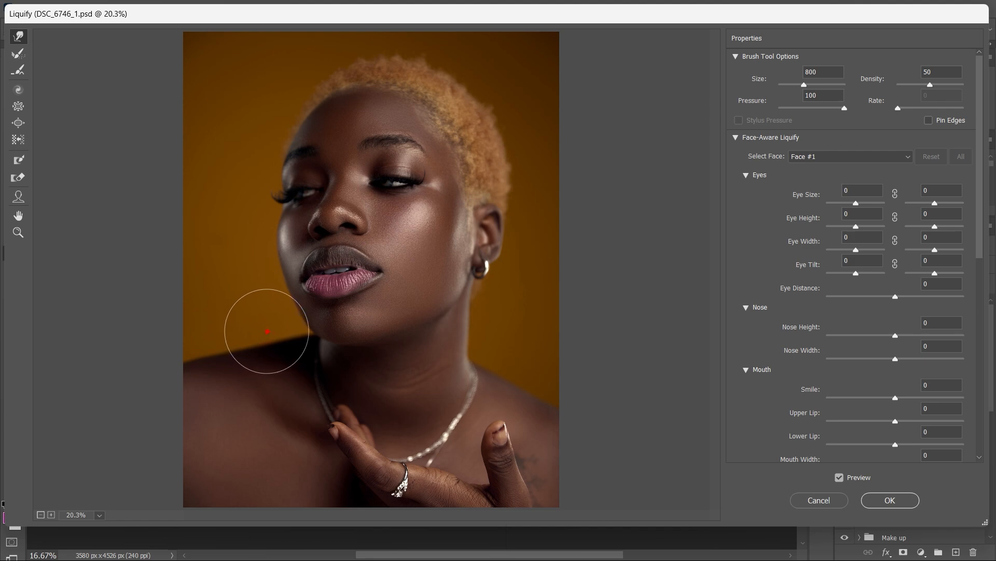
pyautogui.press('[')
pyautogui.press(']')
pyautogui.press(']')
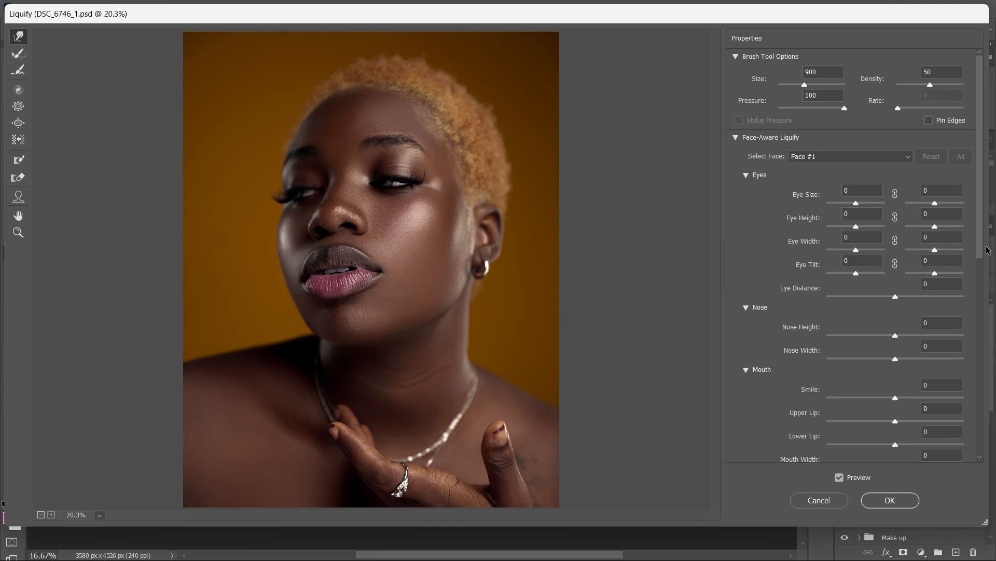
# Step: Set the face's Chin Height to 14 in Face-Aware Liquify and return Forehead to 0 after trying a lower value
pyautogui.moveTo(981, 254); pyautogui.dragTo(975, 316)
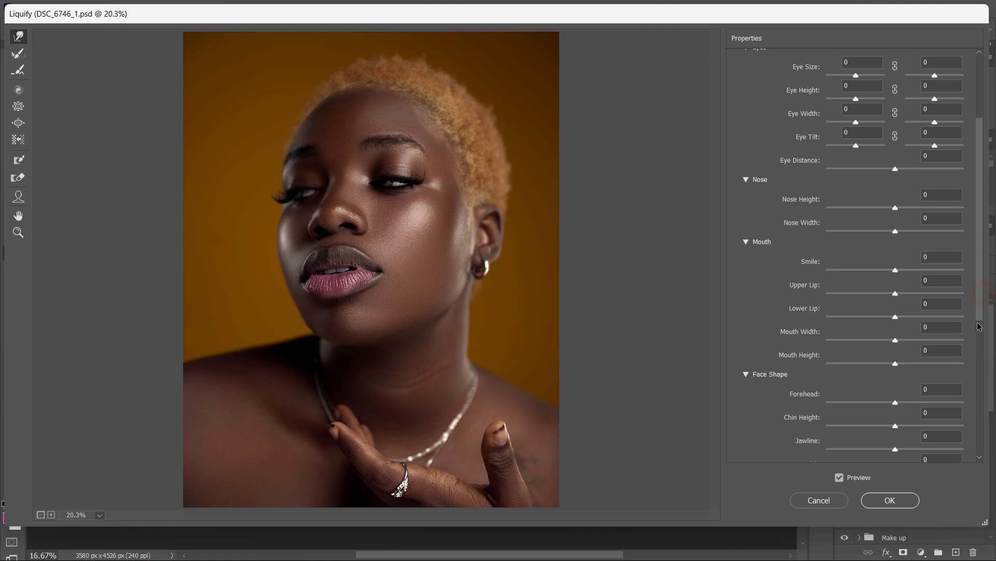
pyautogui.scroll(-3, 965, 322)
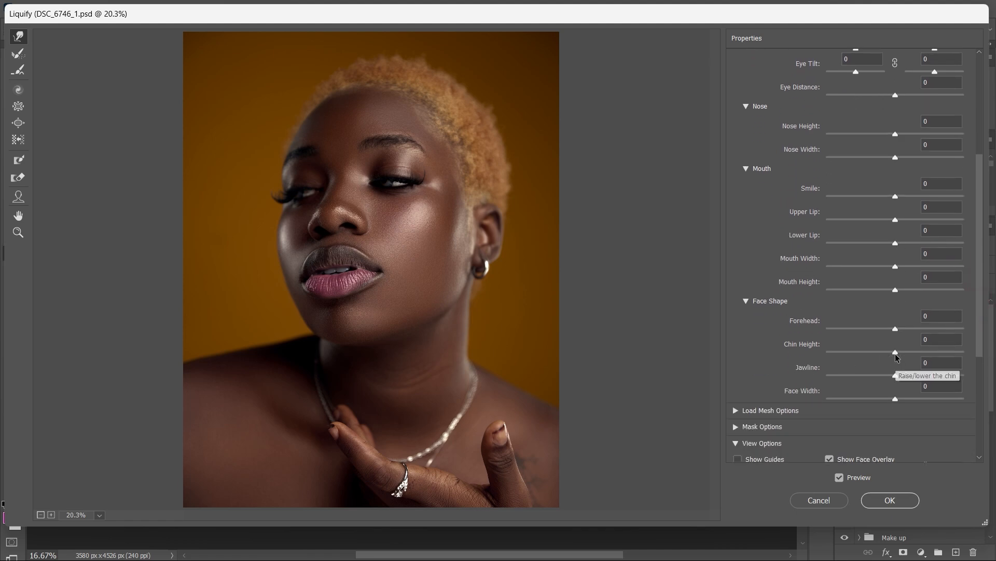
pyautogui.moveTo(895, 355); pyautogui.dragTo(901, 354)
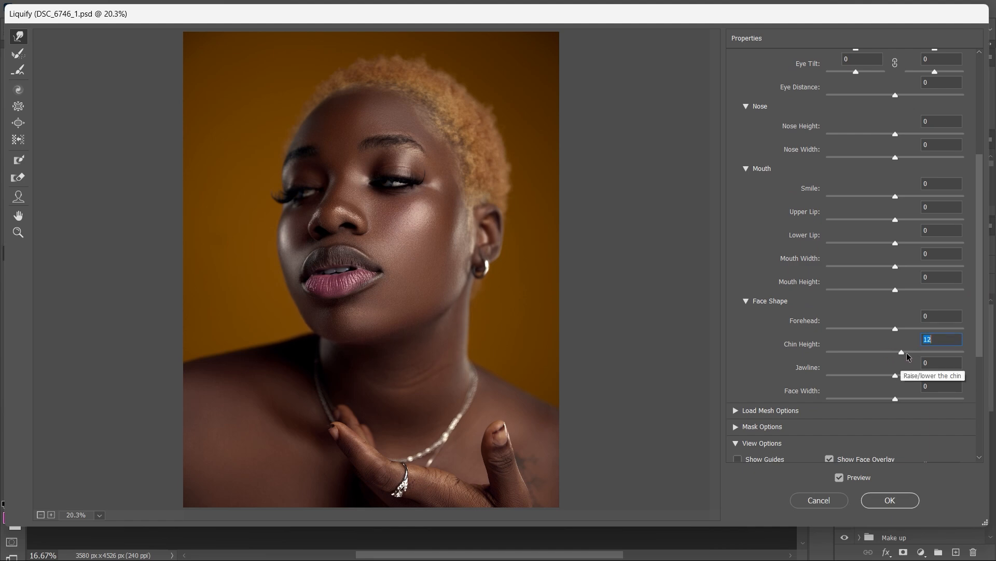
pyautogui.moveTo(908, 353); pyautogui.dragTo(905, 354)
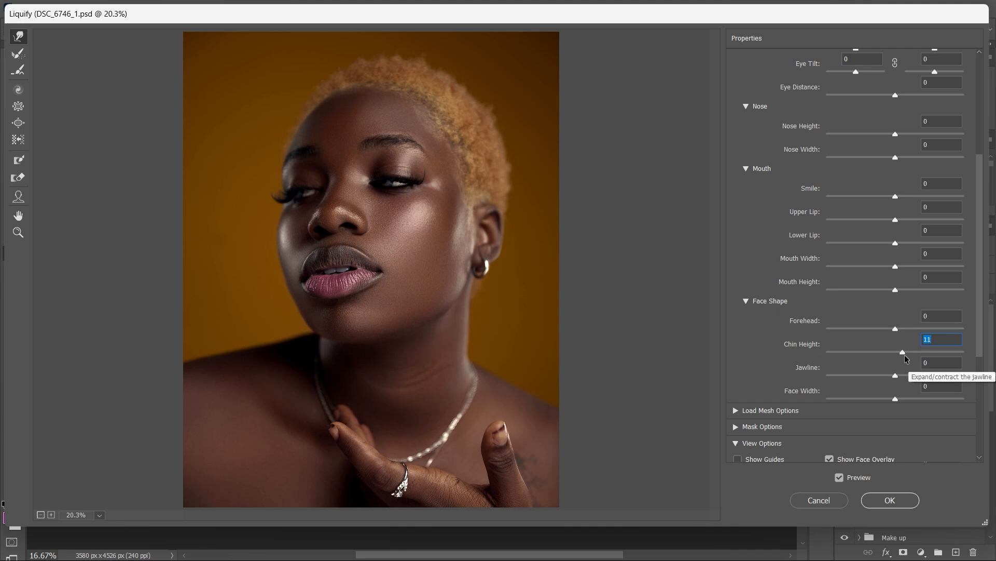
pyautogui.click(896, 328)
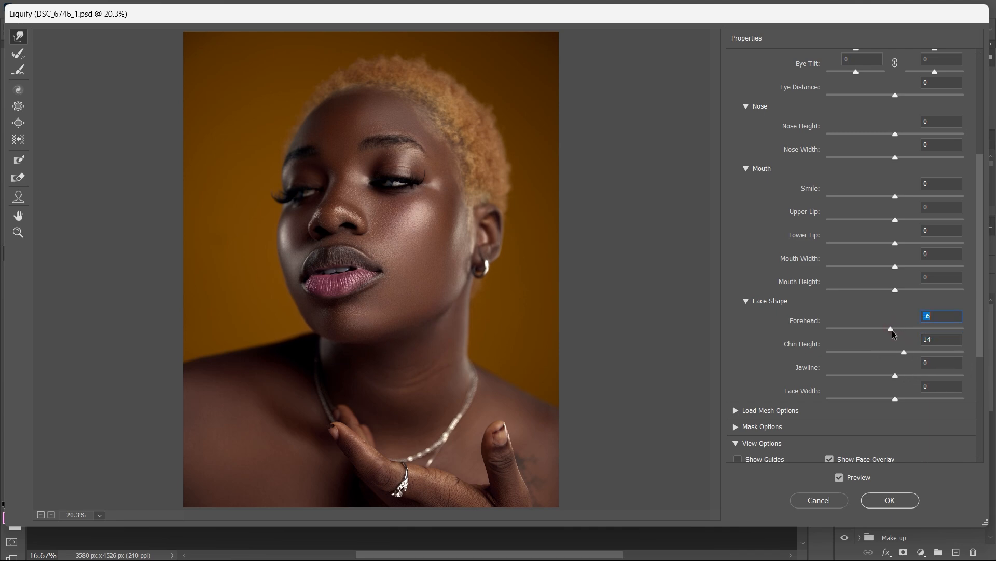
# Step: Set Jawline to -14 and Face Width to -10, and compare the face with the Liquify preview off and on
pyautogui.click(896, 375)
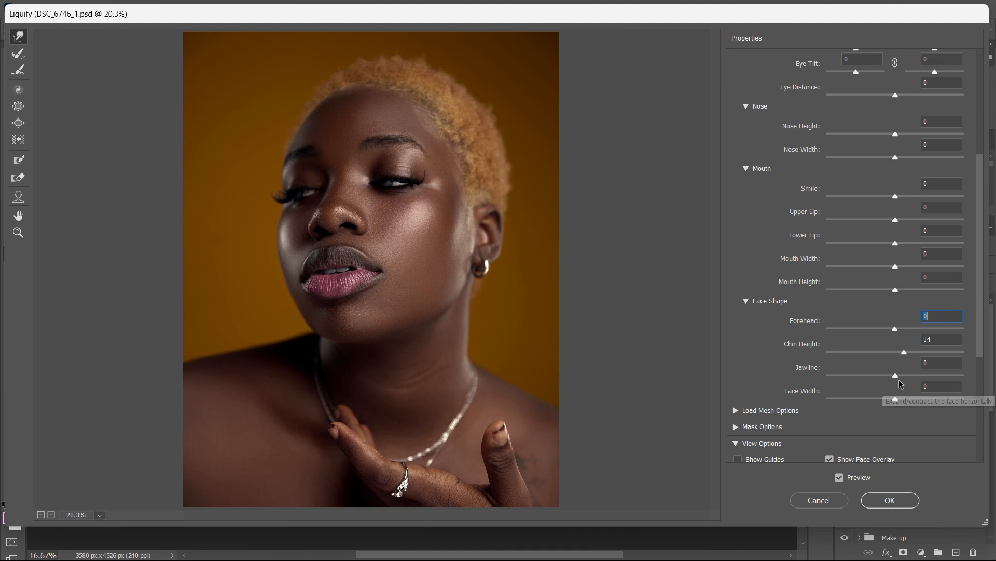
pyautogui.moveTo(897, 377); pyautogui.dragTo(887, 378)
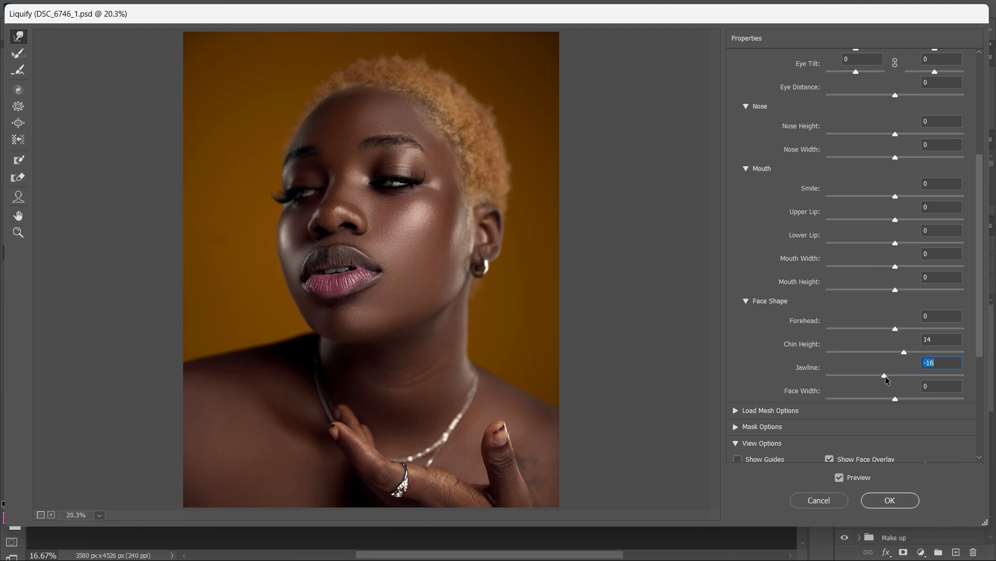
pyautogui.moveTo(886, 379); pyautogui.dragTo(891, 402)
pyautogui.click(841, 478)
pyautogui.click(840, 478)
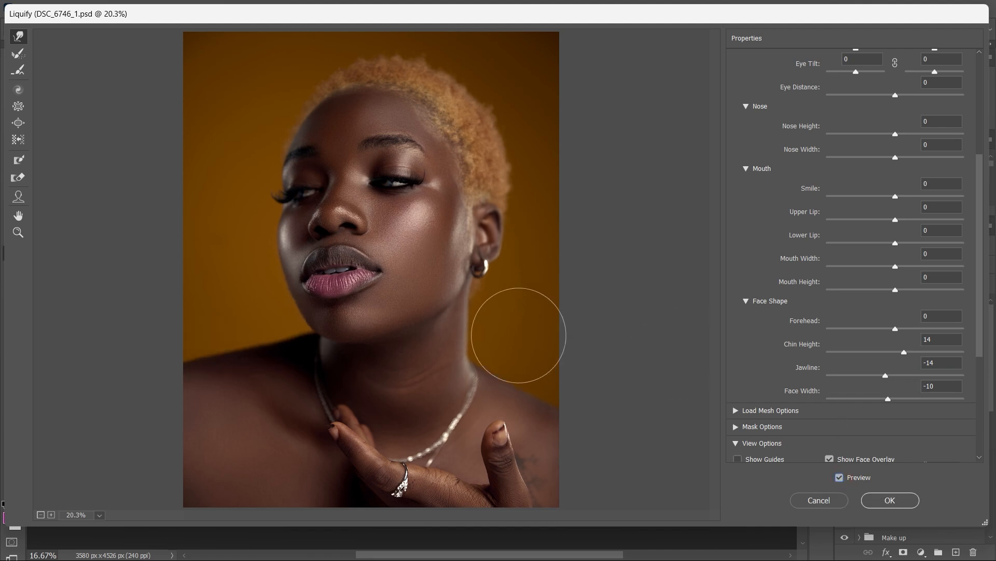
# Step: Refine the outline of the lower cheek, jaw and hair with Forward Warp, using brush size 400, 500 and smaller
pyautogui.press('[')
pyautogui.press('[')
pyautogui.press('[')
pyautogui.press('[')
pyautogui.press('[')
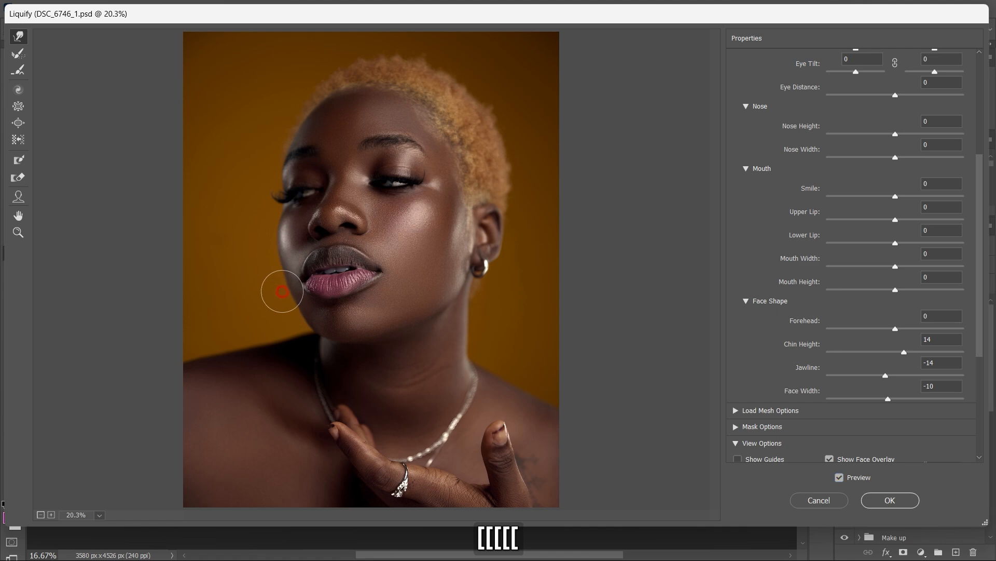
pyautogui.press(']')
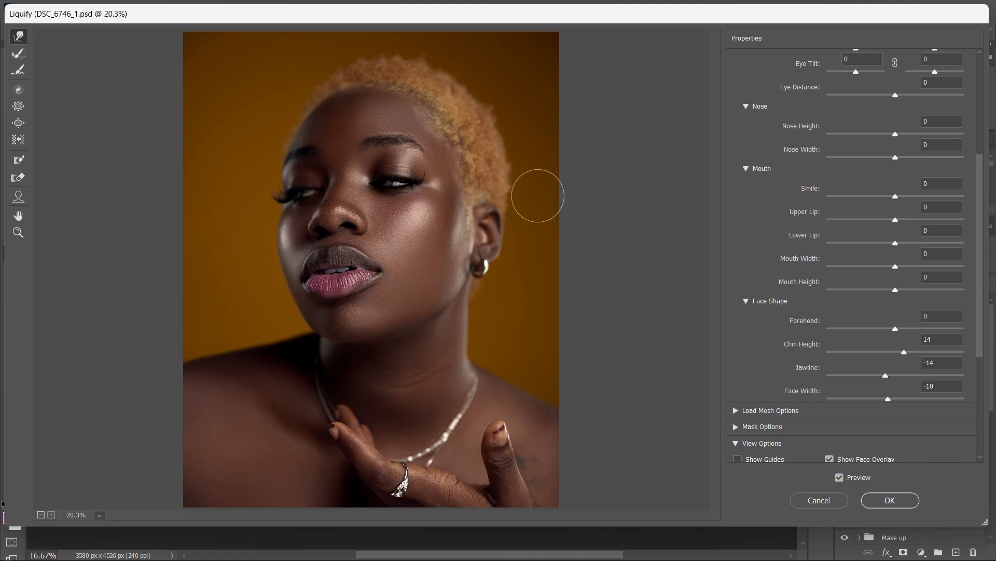
pyautogui.press('[')
pyautogui.press('[')
pyautogui.press('[')
pyautogui.press('[')
pyautogui.press('[')
# Step: Slightly increase the Eye Tilt of both eyes and apply the Liquify filter
pyautogui.scroll(5, 966, 192)
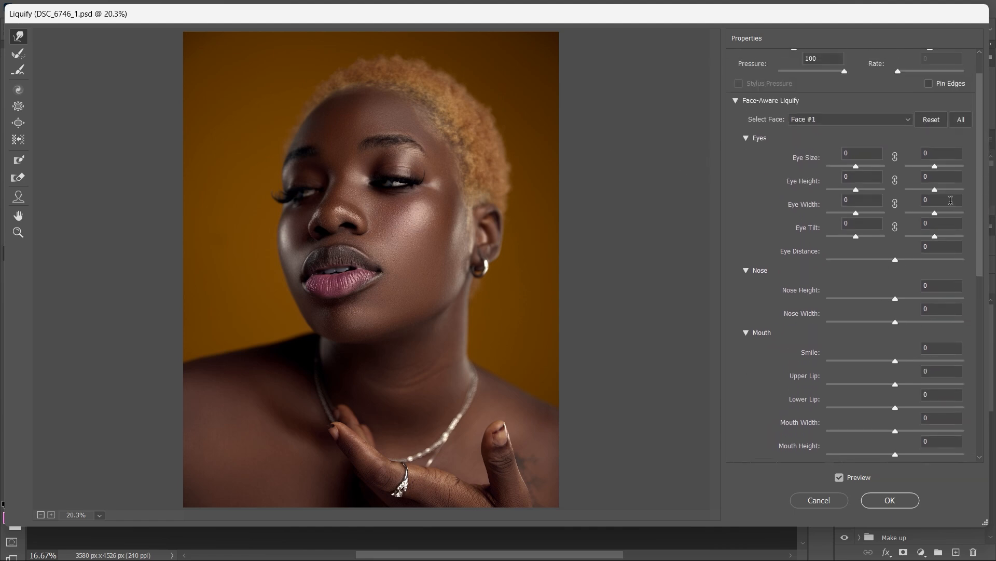
pyautogui.moveTo(935, 236); pyautogui.dragTo(939, 237)
pyautogui.moveTo(856, 236); pyautogui.dragTo(861, 238)
pyautogui.click(877, 498)
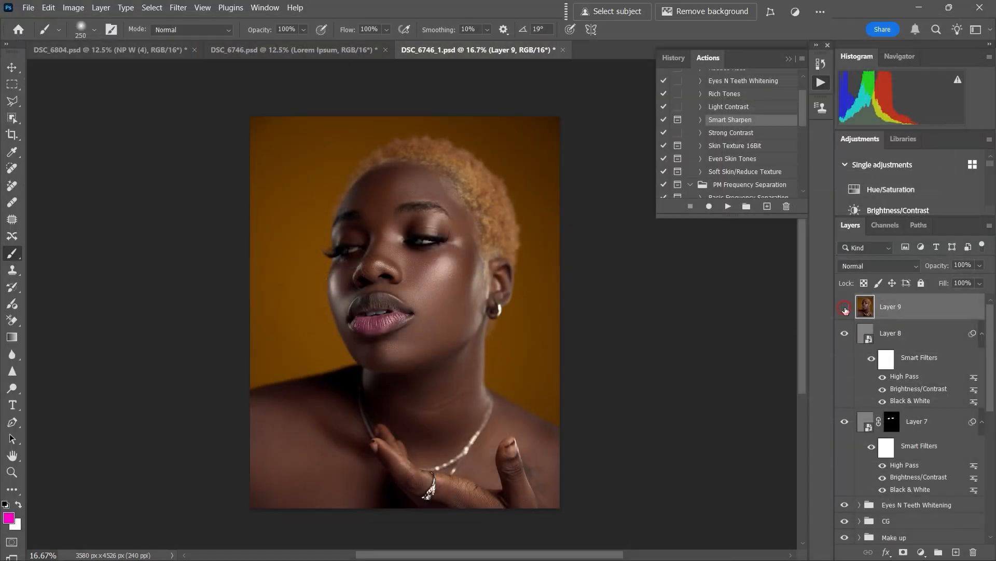
# Step: Compare the liquified layer off and on, and stamp all visible layers into a new layer on top
pyautogui.click(846, 310)
pyautogui.click(845, 309)
pyautogui.click(845, 310)
pyautogui.hotkey('ctrl', 'shift', 'alt', 'e')
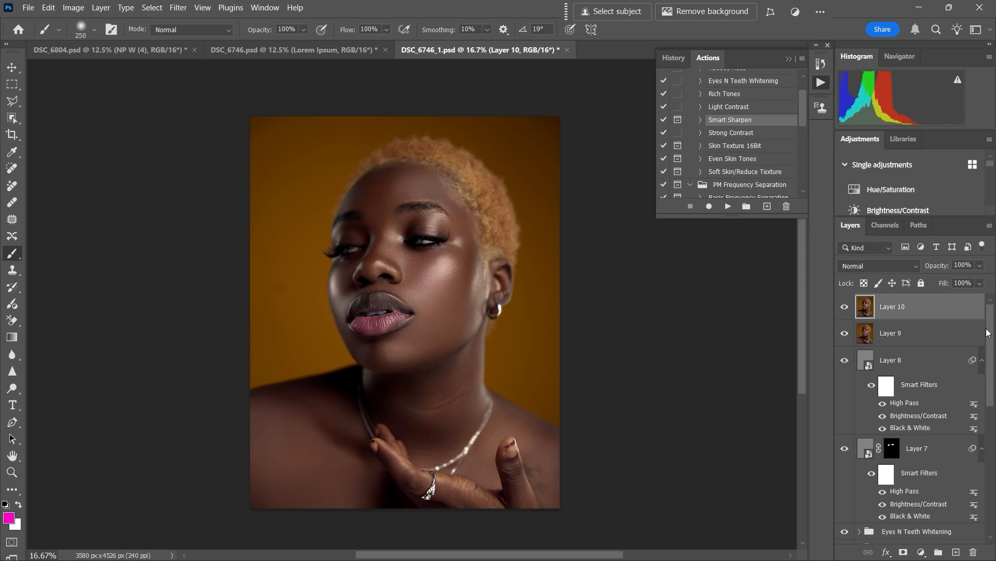
# Step: Compare the original portrait in Layer 0 with the finished retouch by repeatedly isolating that layer and restoring all the others
pyautogui.moveTo(992, 335); pyautogui.dragTo(981, 457)
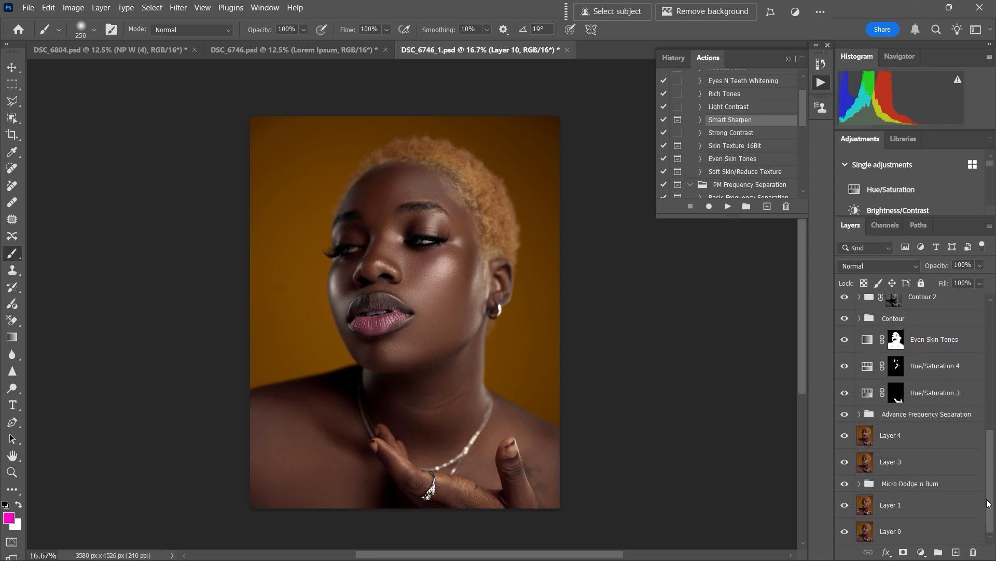
pyautogui.keyDown('alt'); pyautogui.click(844, 533); pyautogui.keyUp('alt')
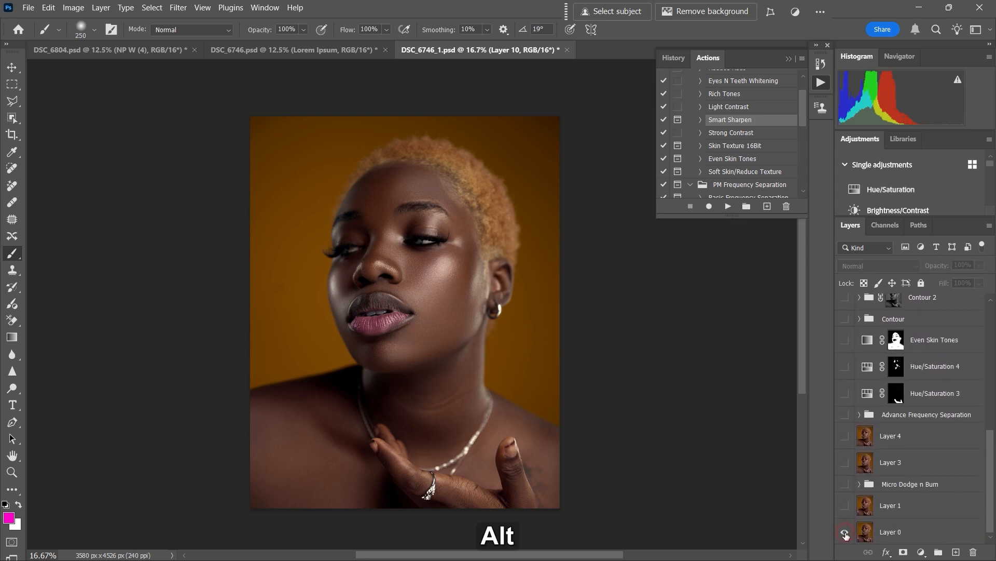
pyautogui.keyDown('alt'); pyautogui.click(845, 535); pyautogui.keyUp('alt')
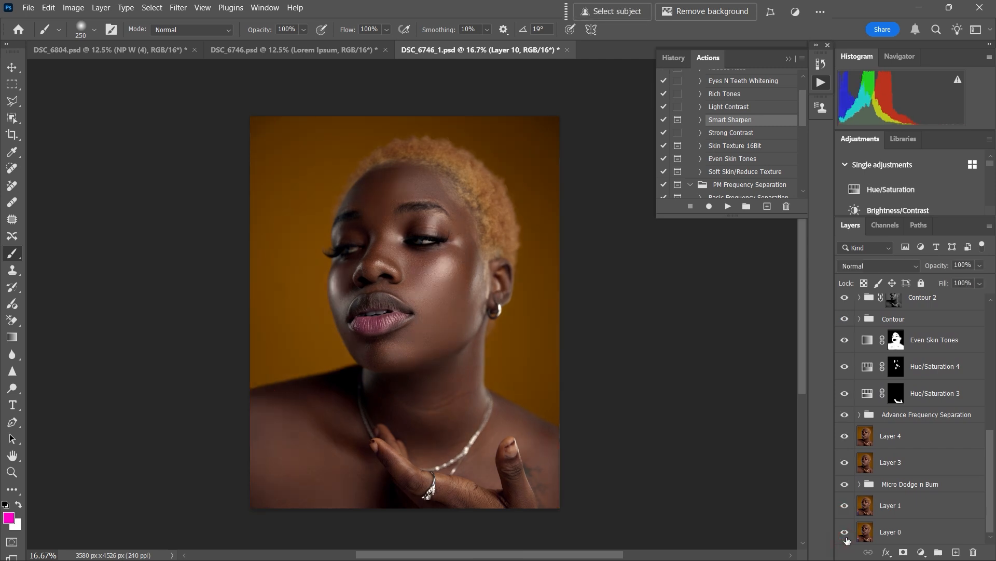
pyautogui.keyDown('alt'); pyautogui.click(845, 533); pyautogui.keyUp('alt')
pyautogui.keyDown('alt'); pyautogui.click(845, 533); pyautogui.keyUp('alt')
pyautogui.keyDown('alt'); pyautogui.click(845, 533); pyautogui.keyUp('alt')
pyautogui.keyDown('alt'); pyautogui.click(845, 534); pyautogui.keyUp('alt')
# Step: Examine the face at 50% zoom and compare the eyes, lips and skin texture before and after the retouch
pyautogui.hotkey('ctrl', '-')
pyautogui.hotkey('ctrl', '=')
pyautogui.hotkey('ctrl', '=')
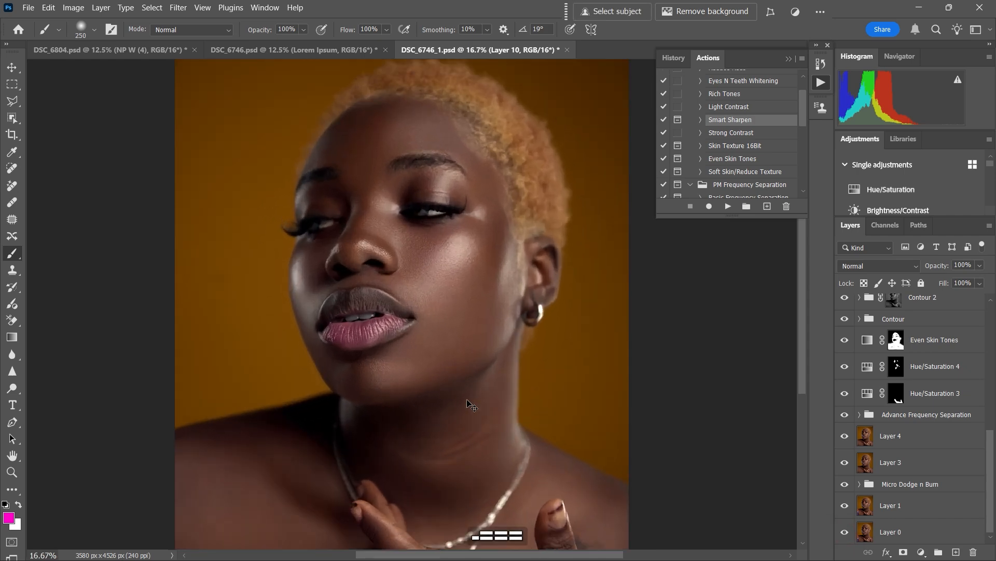
pyautogui.hotkey('ctrl', '=')
pyautogui.hotkey('ctrl', '=')
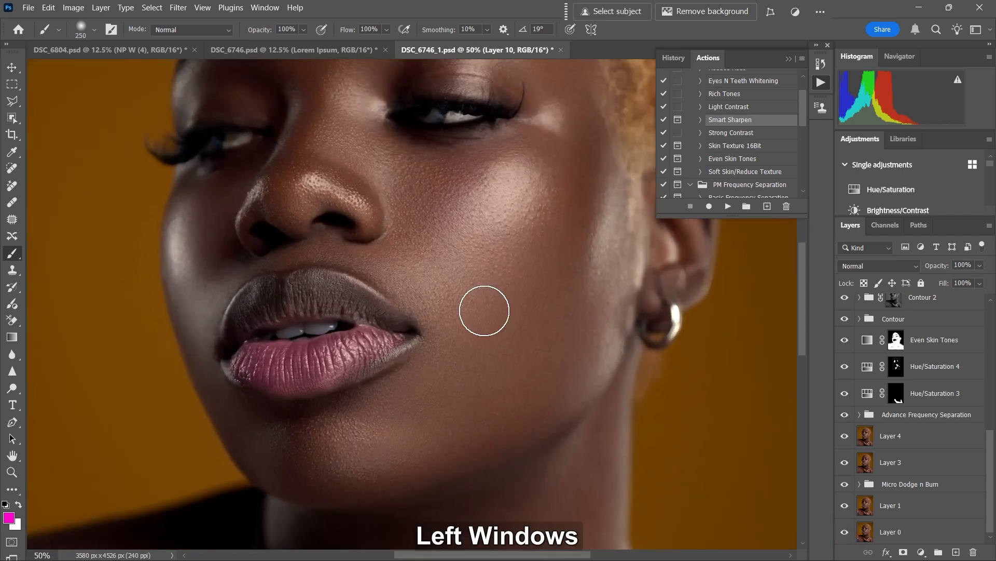
pyautogui.moveTo(487, 308); pyautogui.dragTo(492, 393)
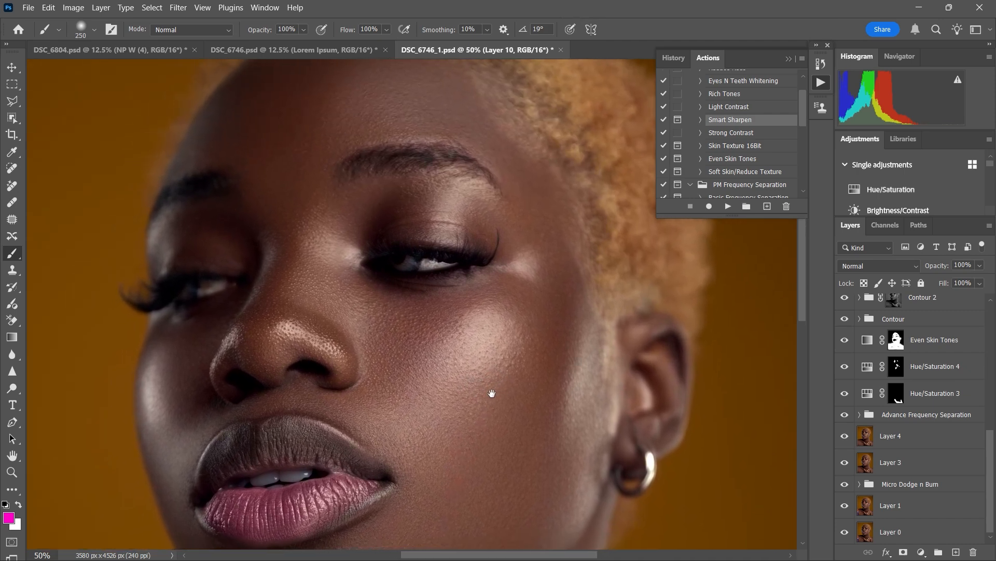
pyautogui.keyDown('alt'); pyautogui.click(846, 533); pyautogui.keyUp('alt')
pyautogui.keyDown('alt'); pyautogui.click(844, 534); pyautogui.keyUp('alt')
pyautogui.keyDown('alt'); pyautogui.click(844, 534); pyautogui.keyUp('alt')
pyautogui.keyDown('alt'); pyautogui.click(844, 534); pyautogui.keyUp('alt')
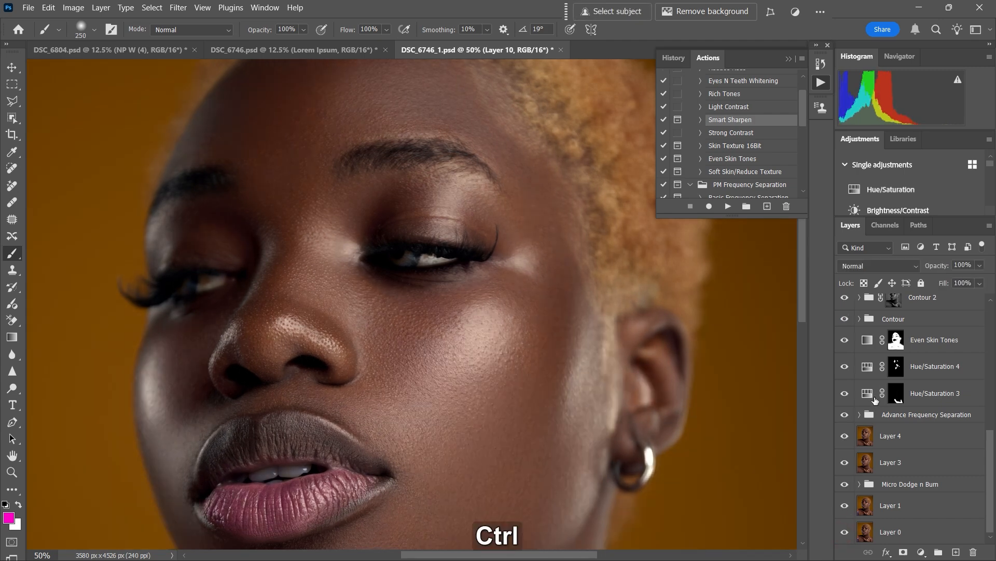
pyautogui.hotkey('ctrl', '-')
pyautogui.hotkey('ctrl', '-')
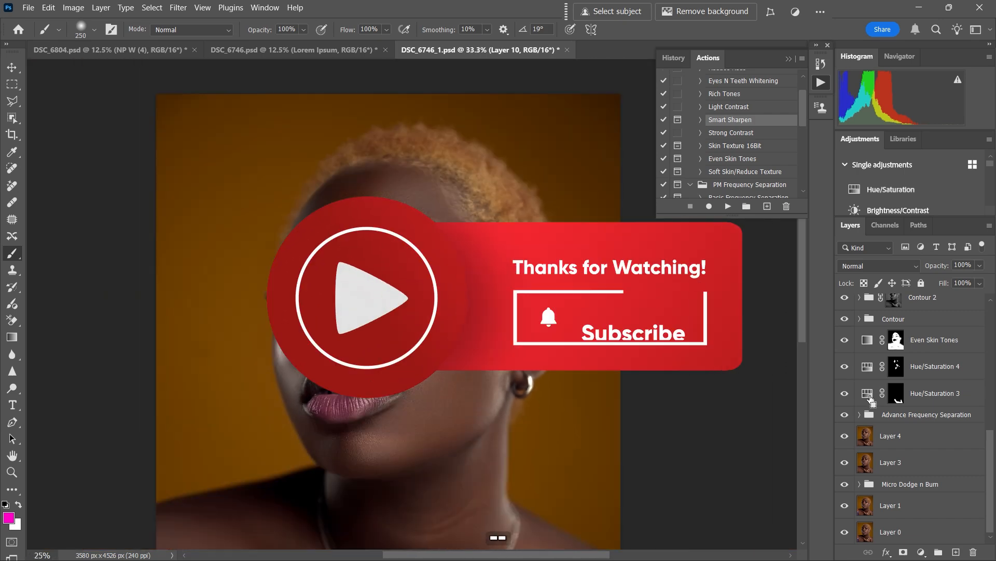
pyautogui.hotkey('ctrl', '-')
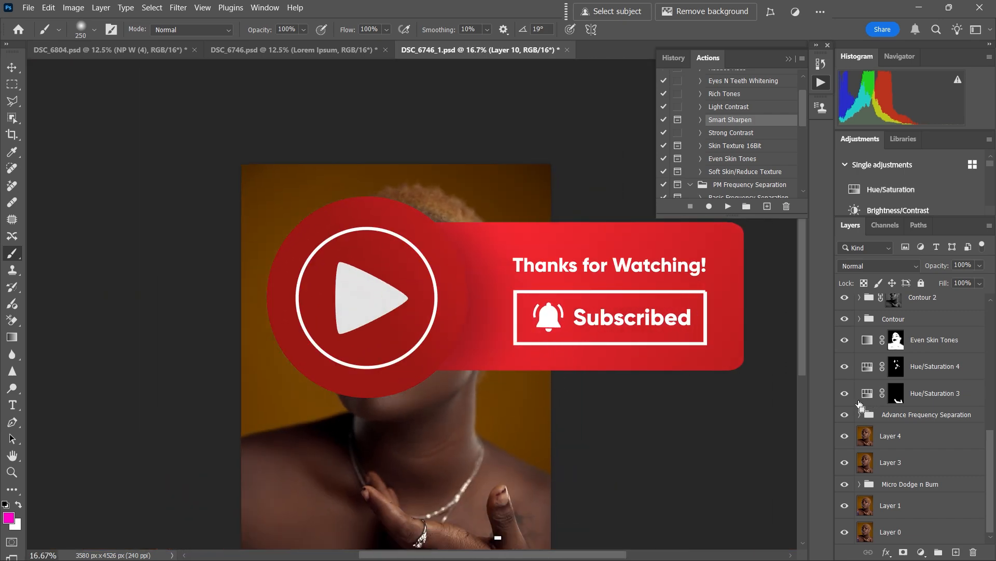
pyautogui.moveTo(588, 435); pyautogui.dragTo(574, 378)
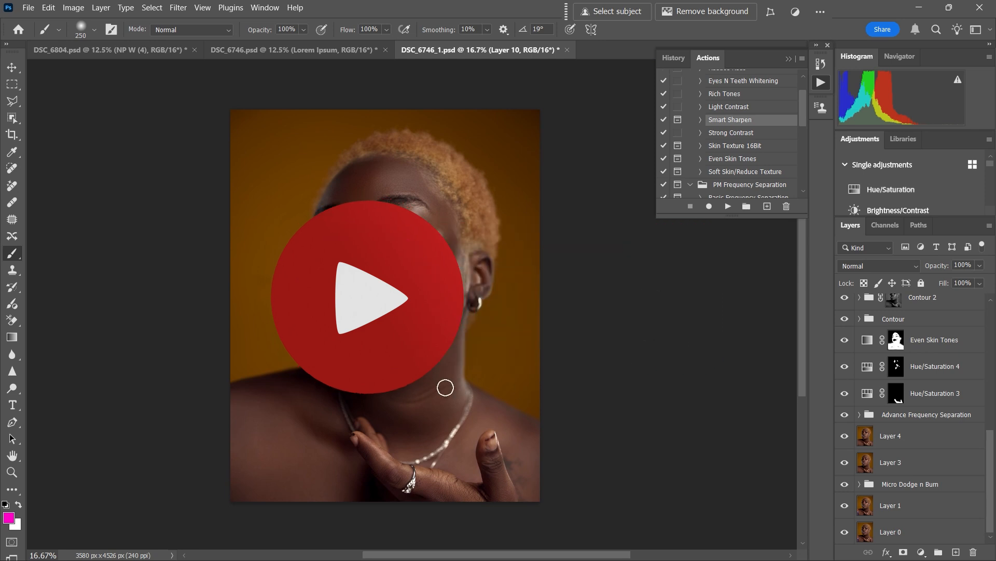
pyautogui.moveTo(988, 455); pyautogui.dragTo(988, 321)
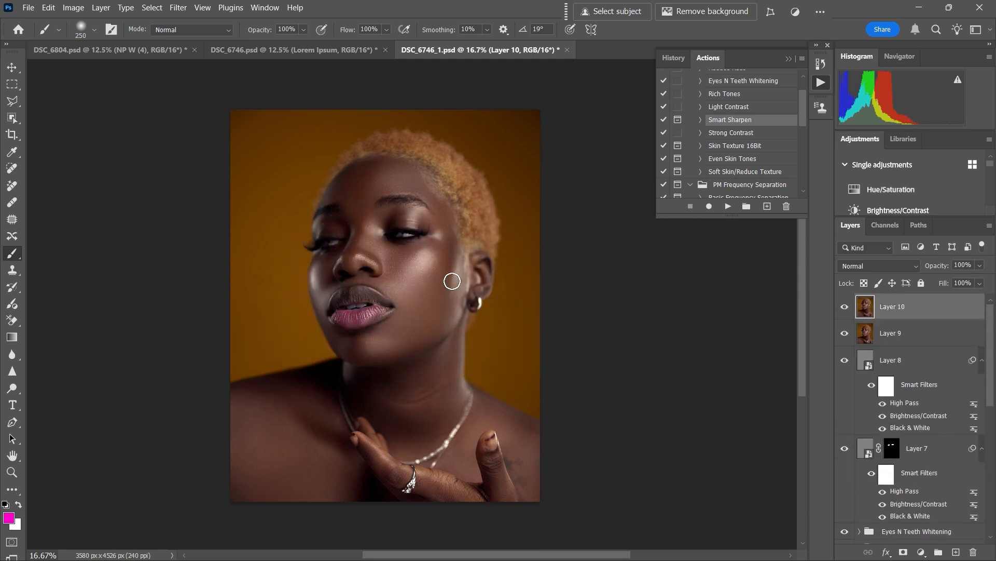